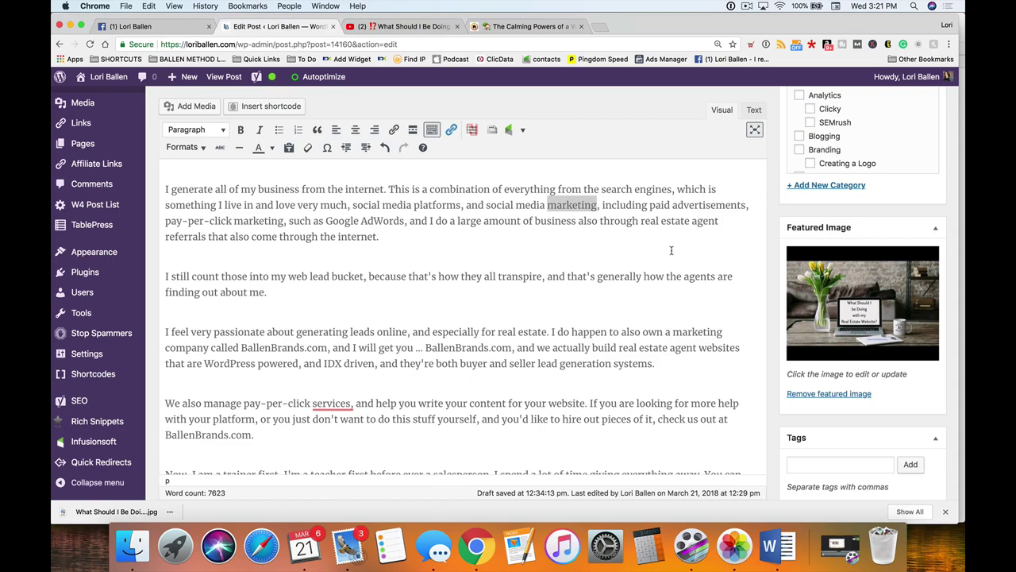
Review the draft post in the editor, scrolling from the title through the intro paragraph and body
scroll(494, 270, up, 10)
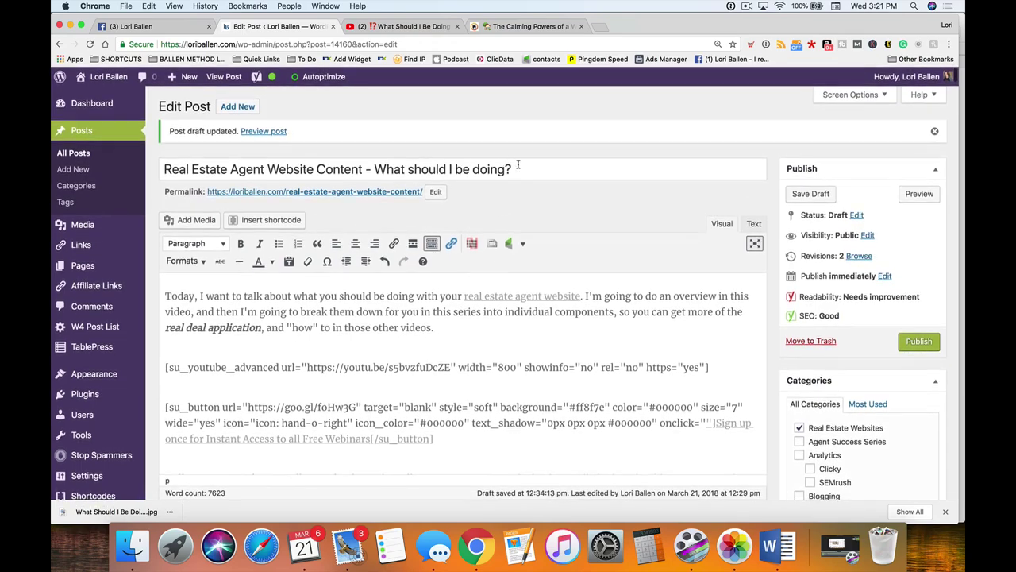
click(518, 167)
scroll(603, 262, down, 3)
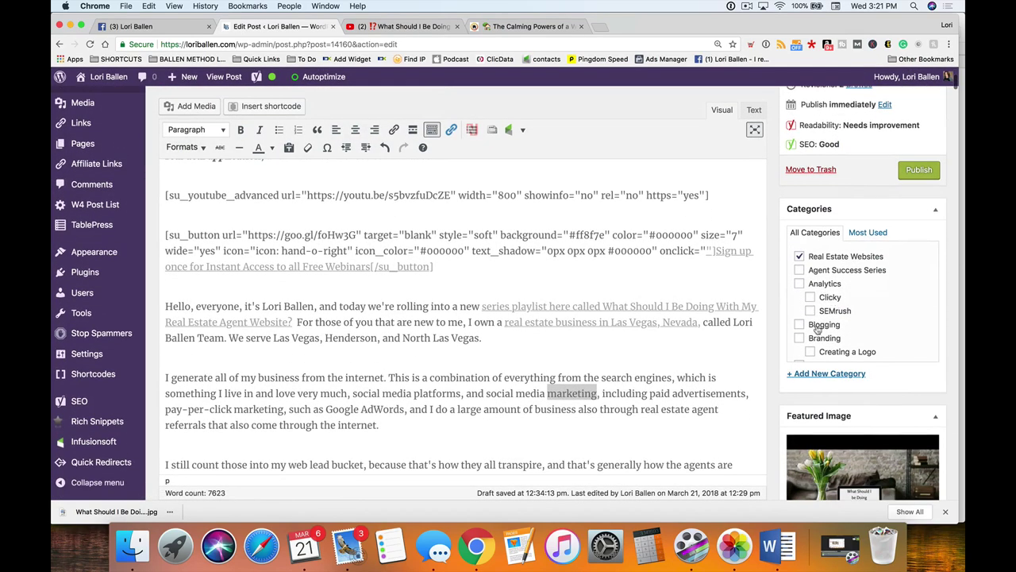
scroll(818, 328, down, 15)
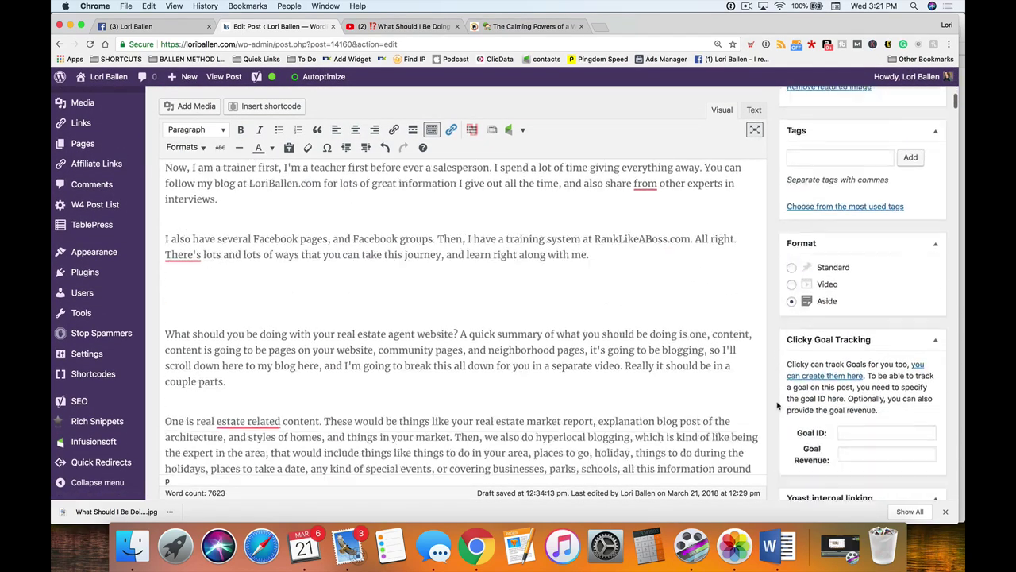
scroll(778, 405, down, 20)
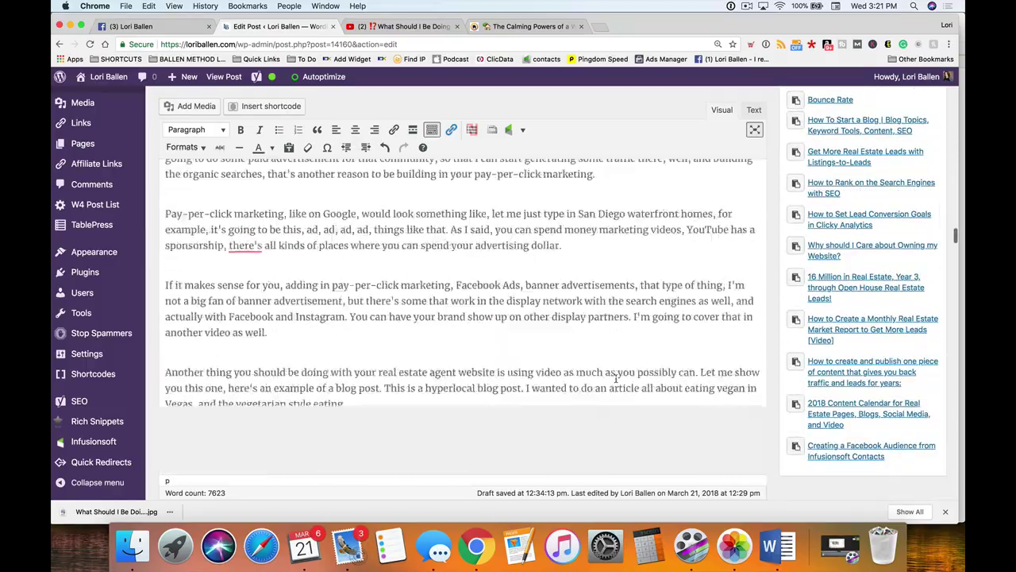
scroll(616, 378, up, 20)
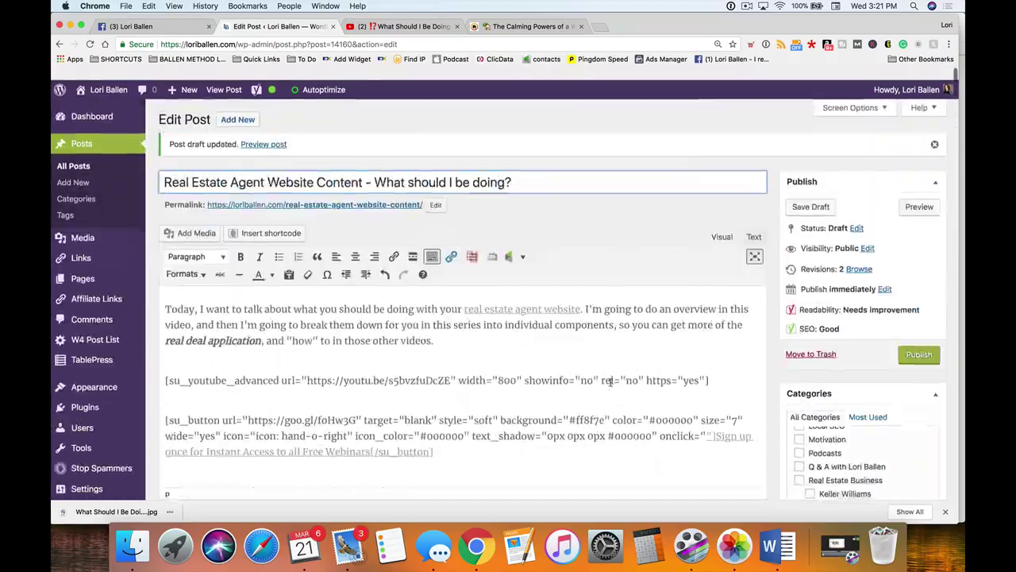
click(450, 328)
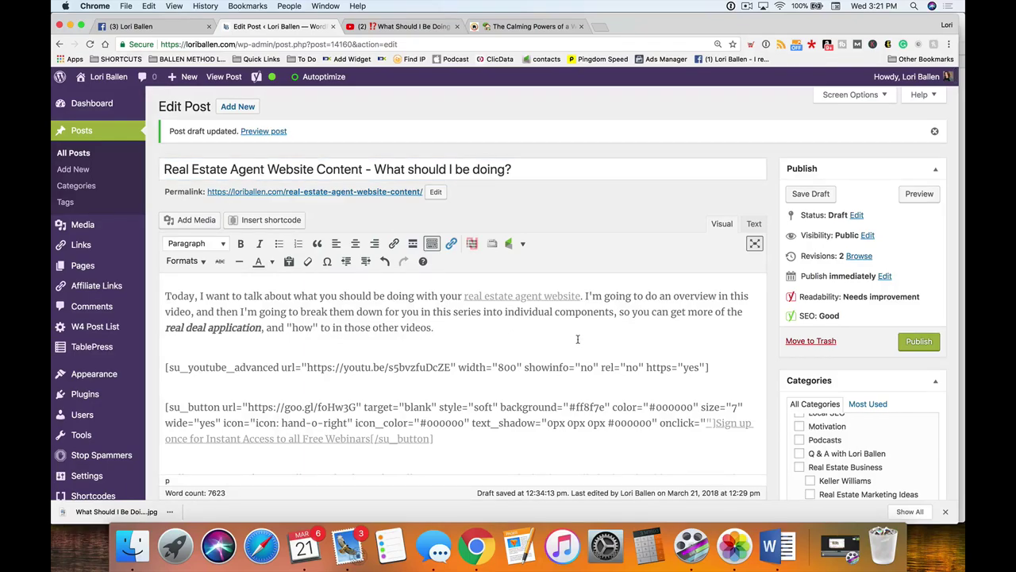
scroll(578, 339, down, 10)
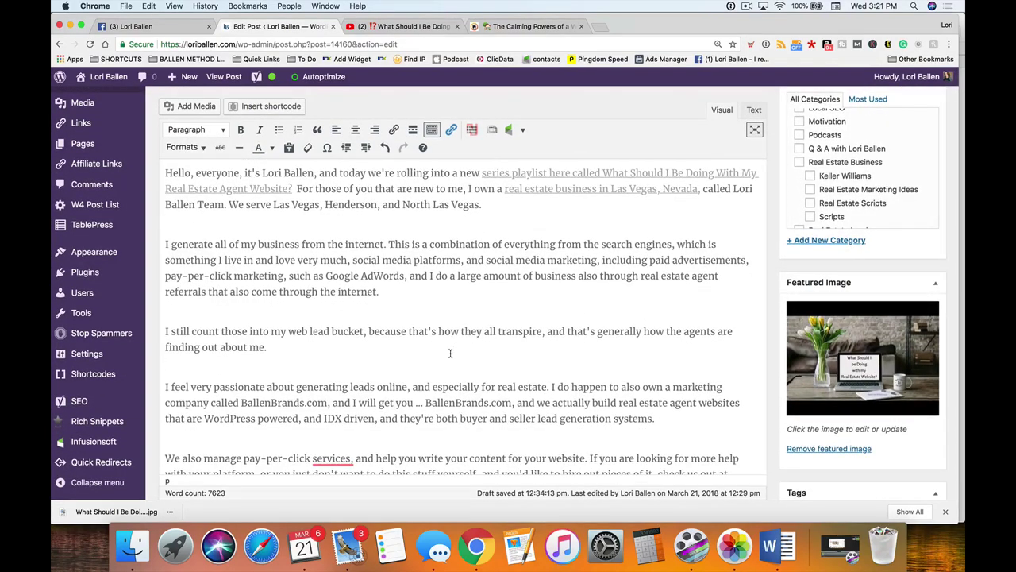
scroll(450, 353, down, 5)
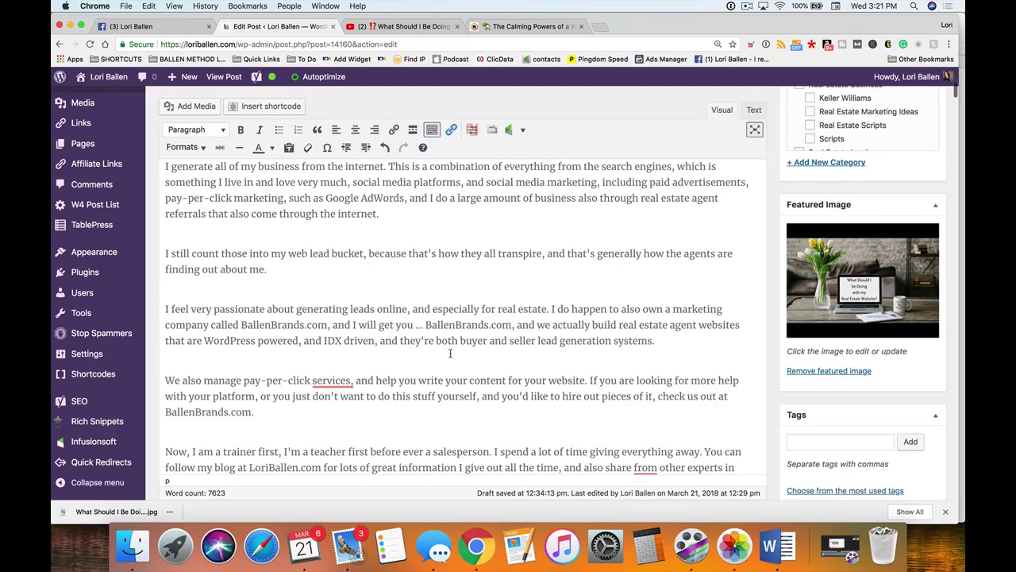
scroll(450, 354, down, 1)
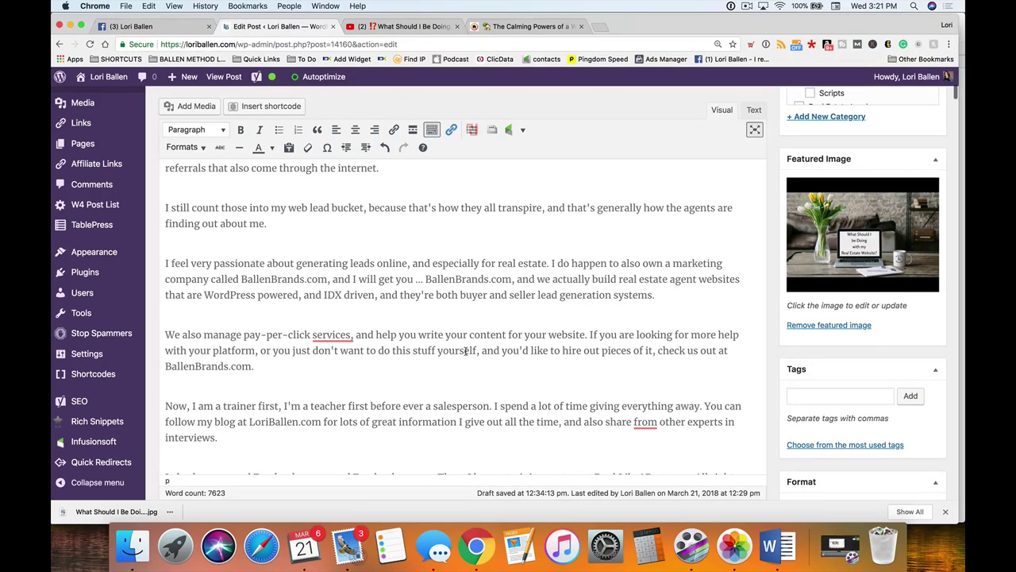
scroll(466, 352, up, 3)
scroll(466, 351, up, 7)
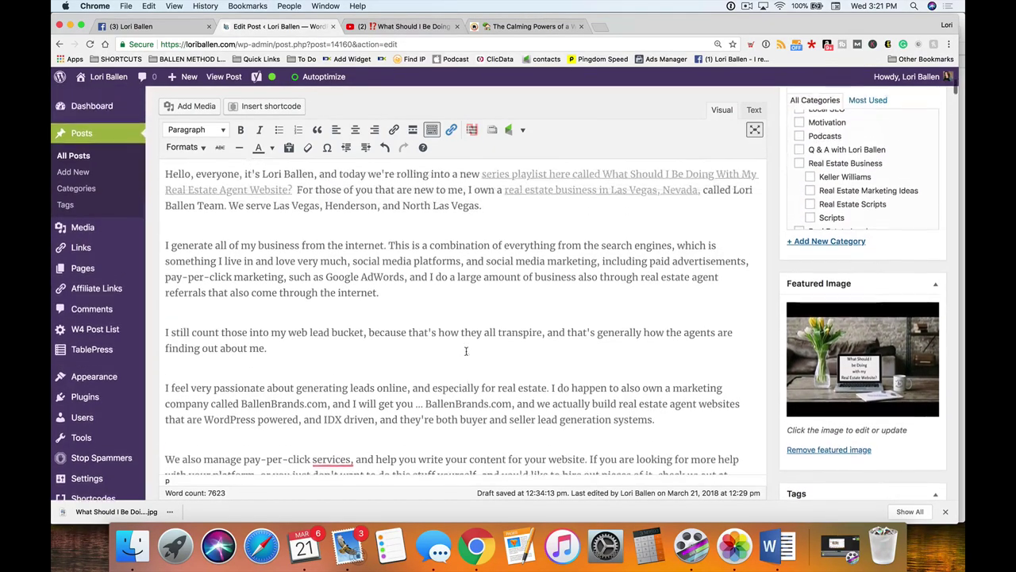
scroll(487, 373, down, 4)
scroll(485, 376, up, 3)
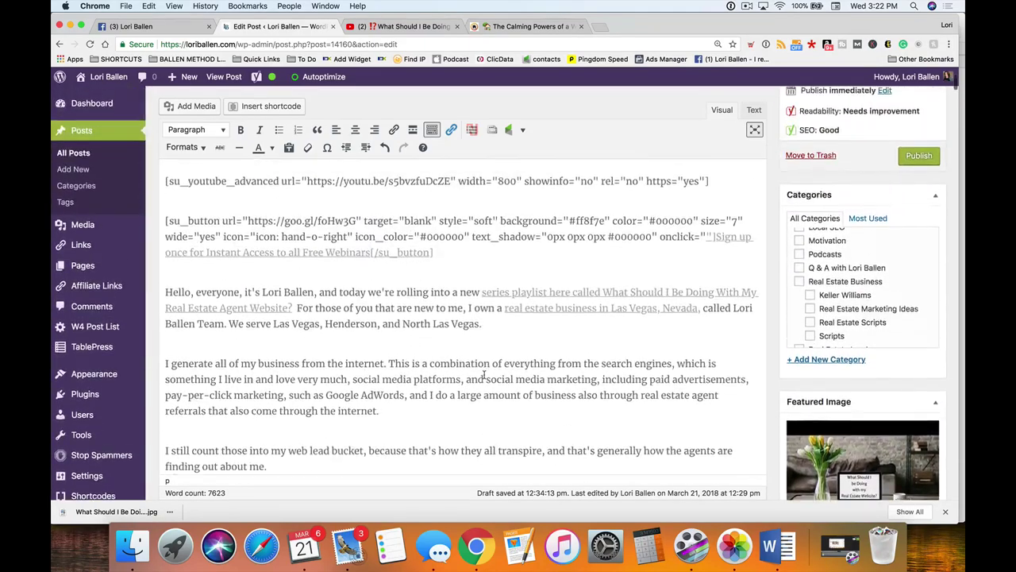
scroll(485, 376, down, 2)
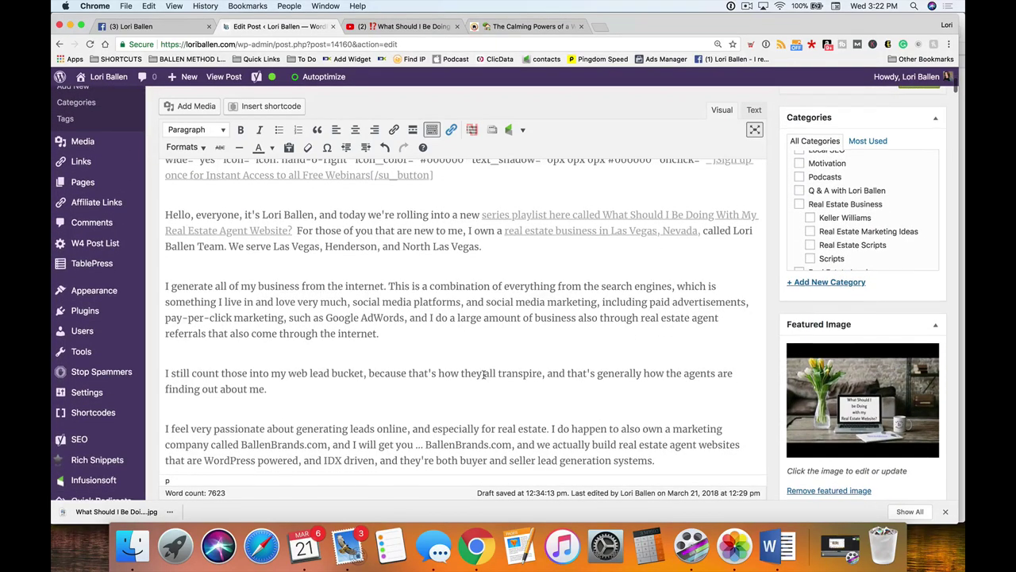
scroll(486, 376, up, 3)
scroll(940, 175, up, 5)
Preview the draft and scroll through its embedded video, webinar signup button and body text
click(921, 153)
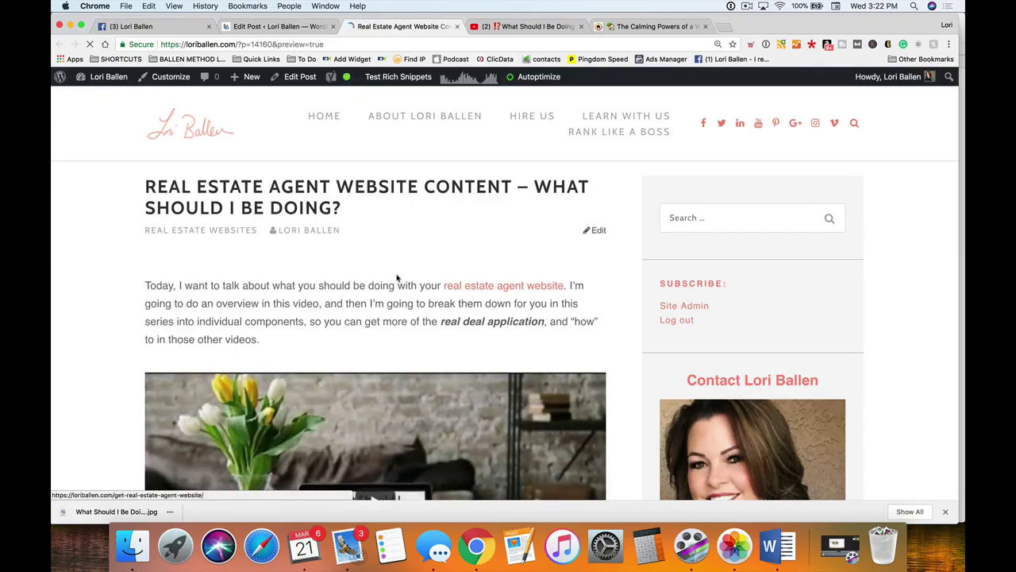
scroll(254, 307, down, 3)
scroll(261, 304, down, 2)
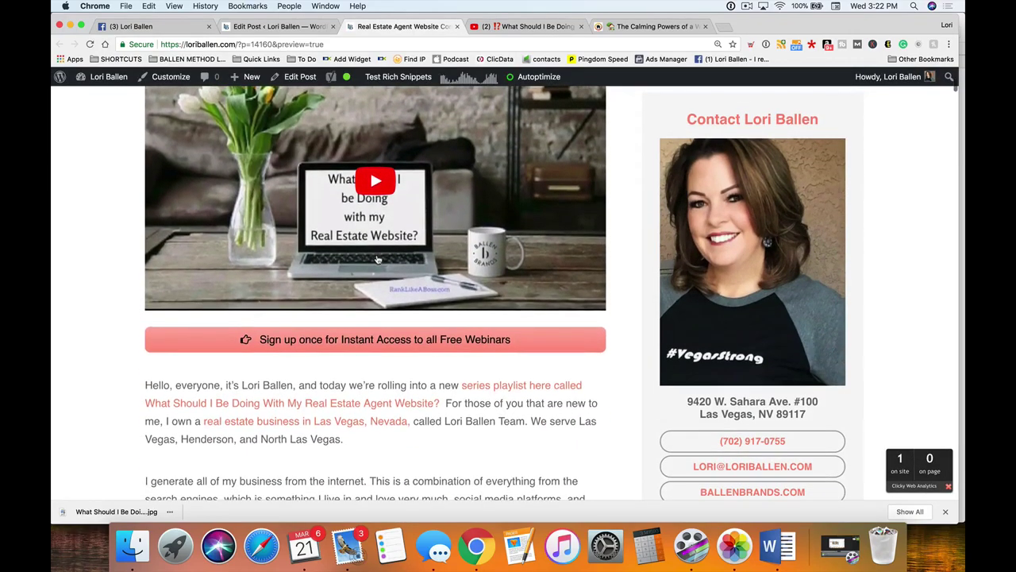
scroll(482, 320, down, 10)
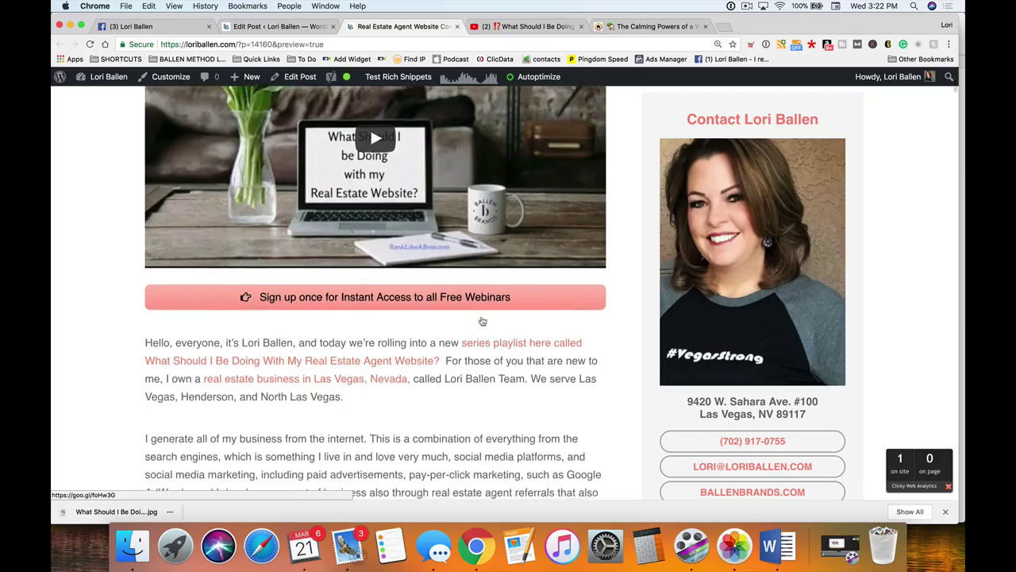
scroll(451, 288, down, 10)
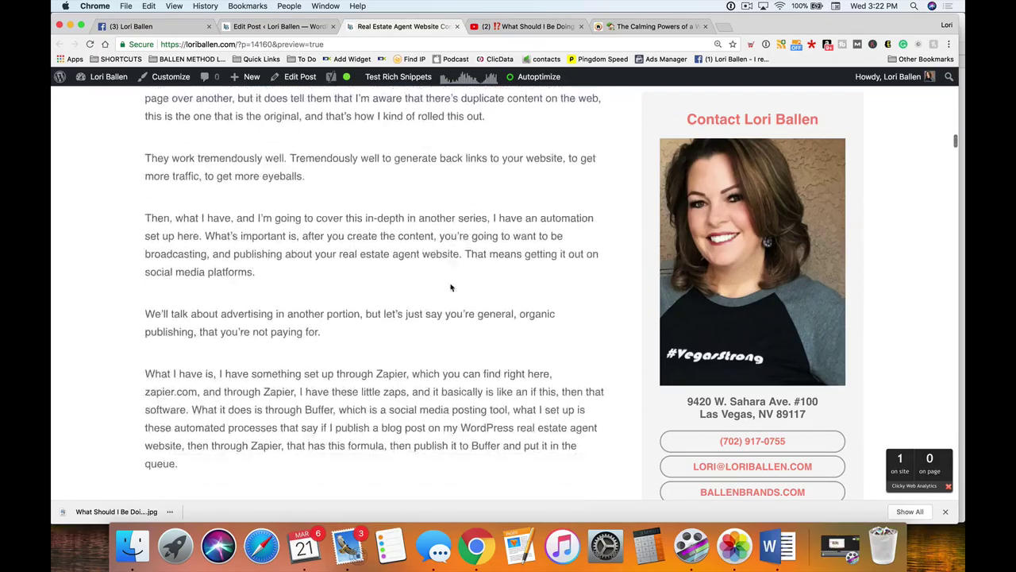
scroll(450, 283, up, 5)
scroll(450, 283, up, 20)
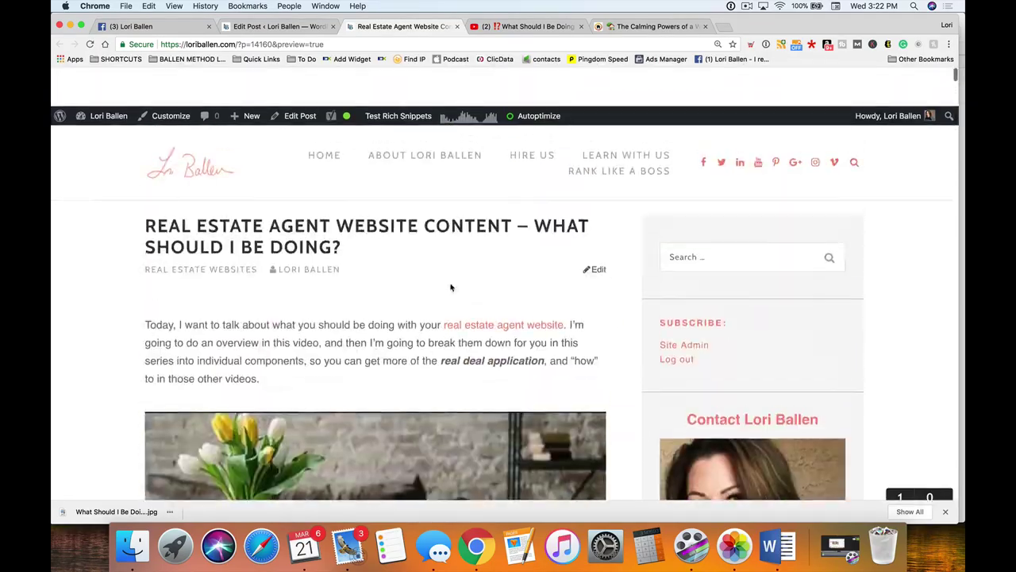
scroll(451, 286, down, 20)
scroll(451, 287, down, 5)
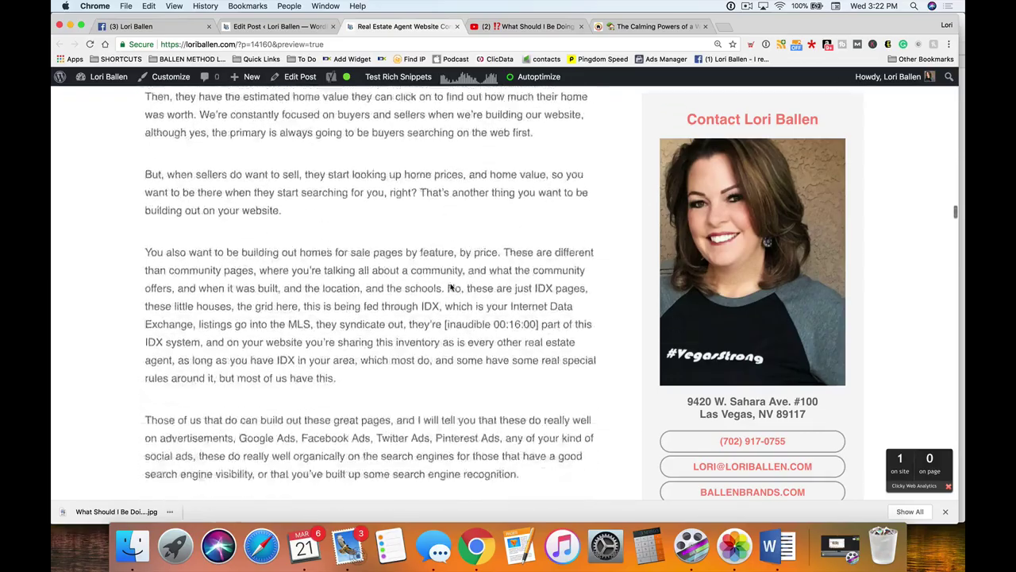
scroll(452, 288, up, 20)
Go back to the Edit Post tab and scroll down to the second paragraph
click(249, 30)
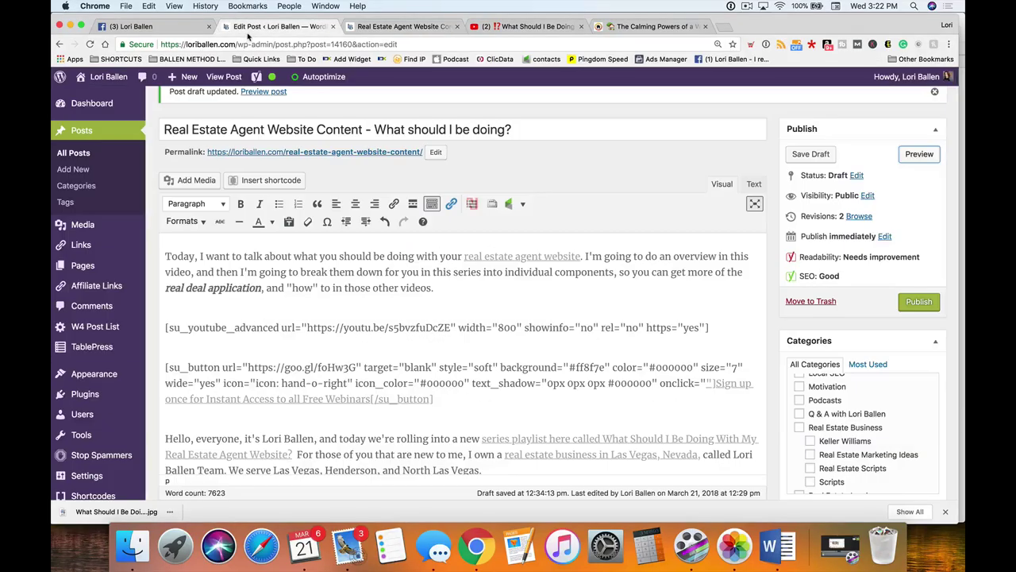
scroll(410, 293, down, 5)
scroll(409, 293, down, 2)
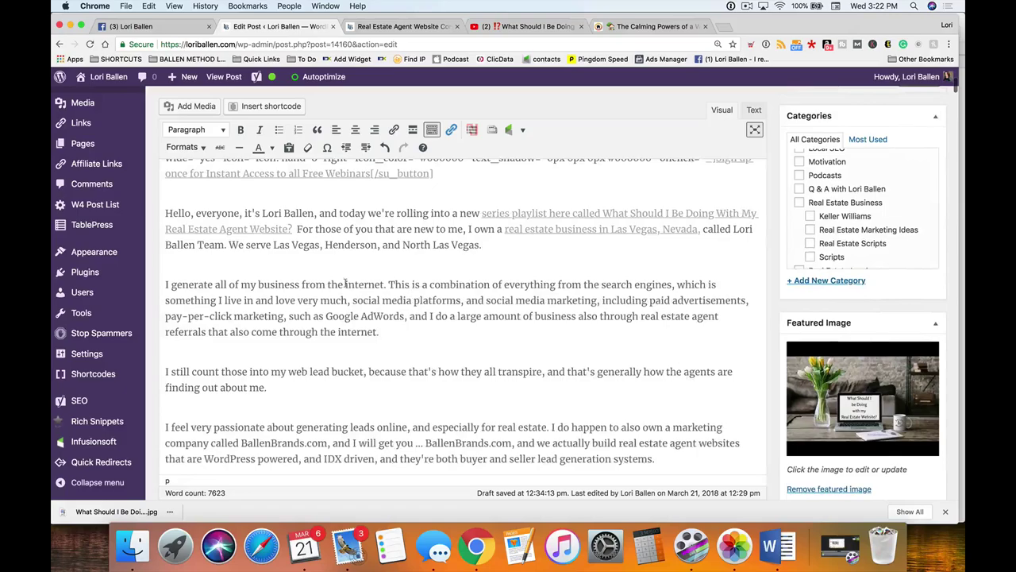
scroll(509, 249, down, 5)
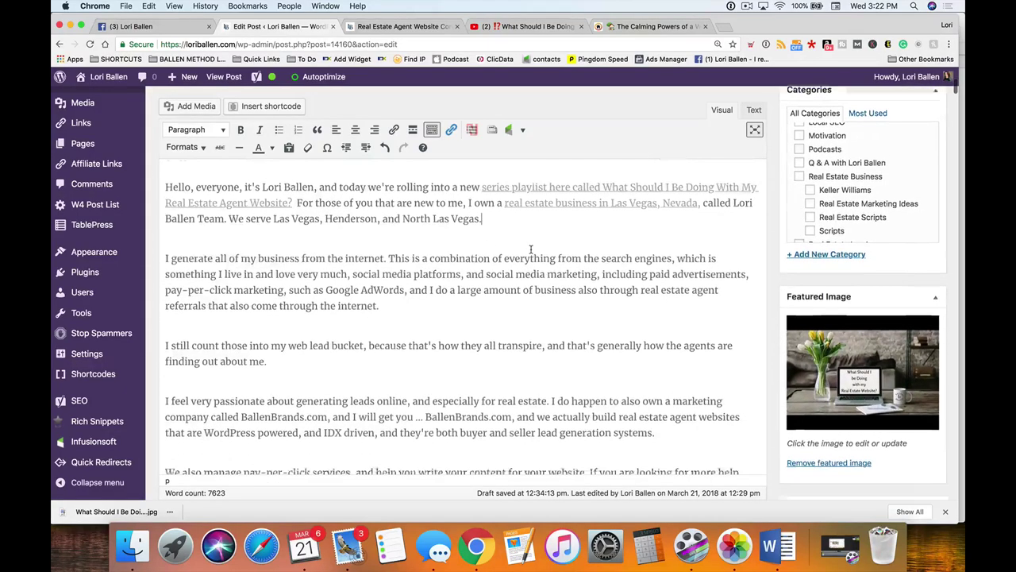
scroll(412, 249, up, 6)
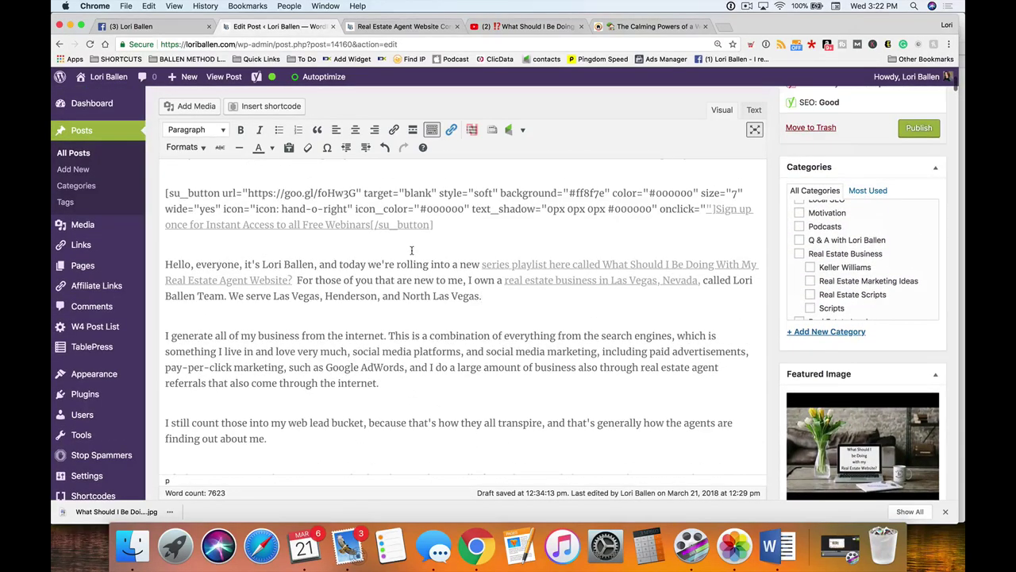
scroll(411, 250, down, 2)
scroll(412, 251, down, 1)
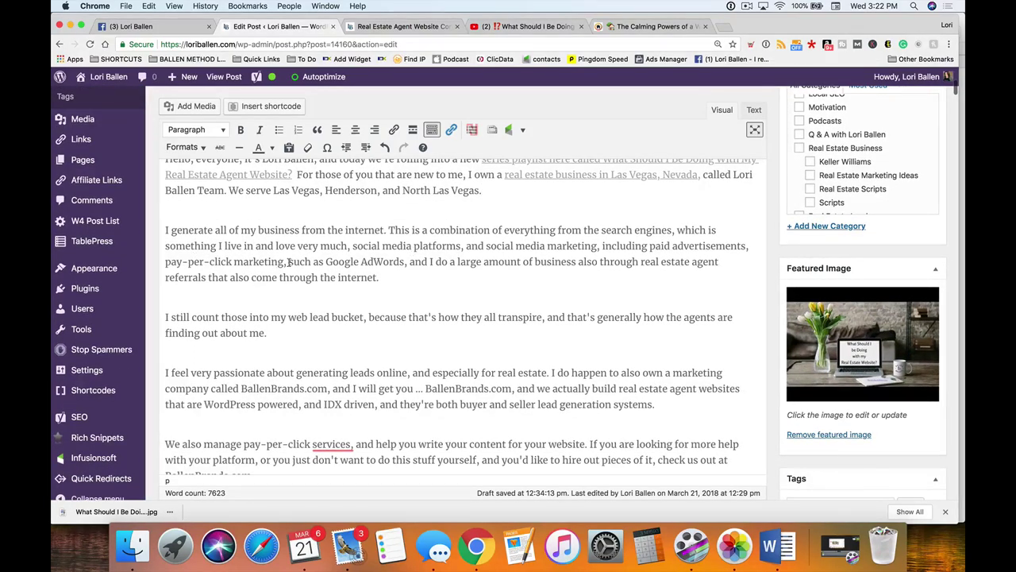
Link the phrase 'pay-per-click marketing' to the loriballen.com/pay-per-click post
drag(289, 263, 162, 262)
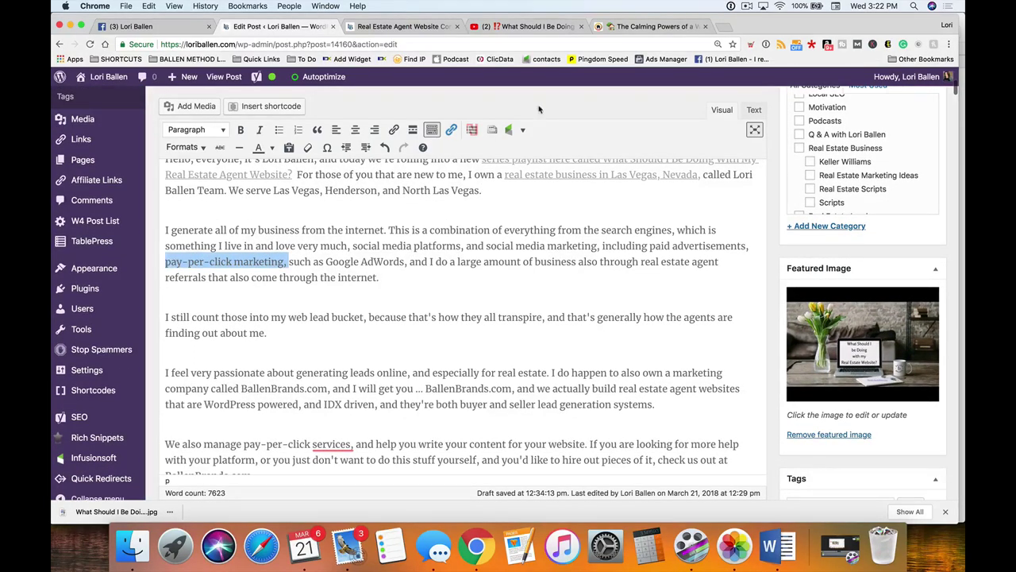
click(394, 130)
text(pay pe)
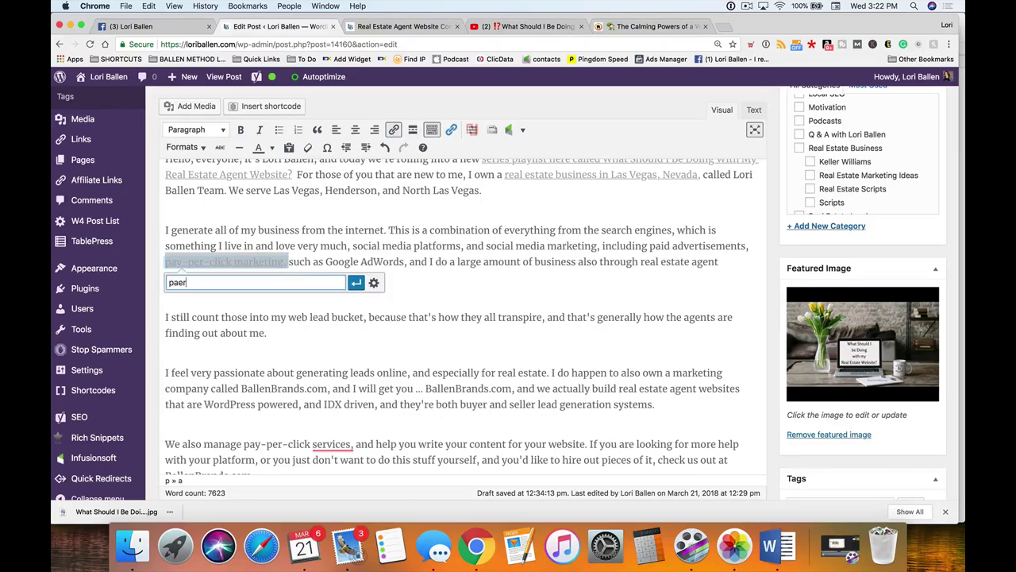
text(r)
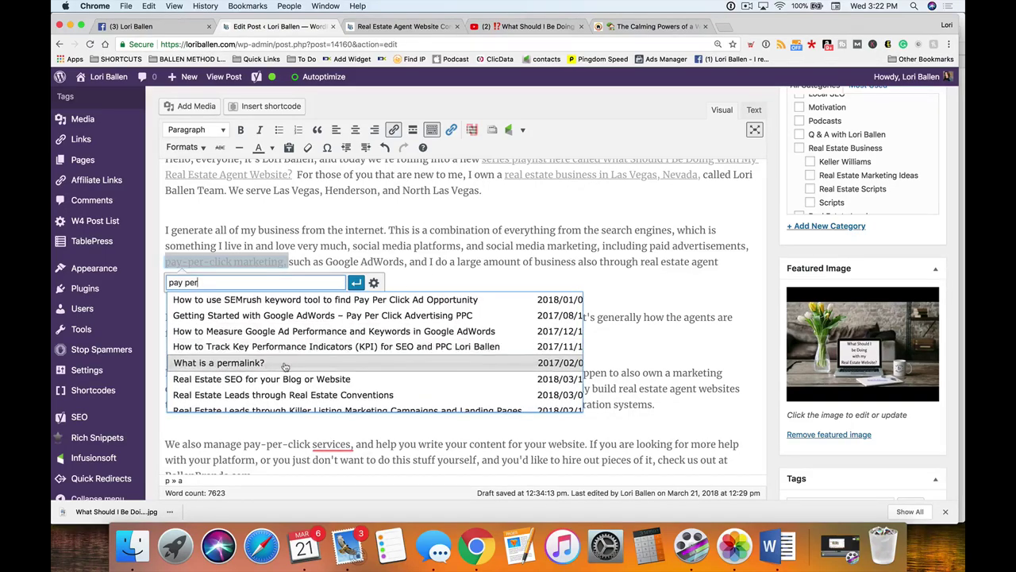
scroll(282, 363, up, 1)
scroll(281, 361, down, 3)
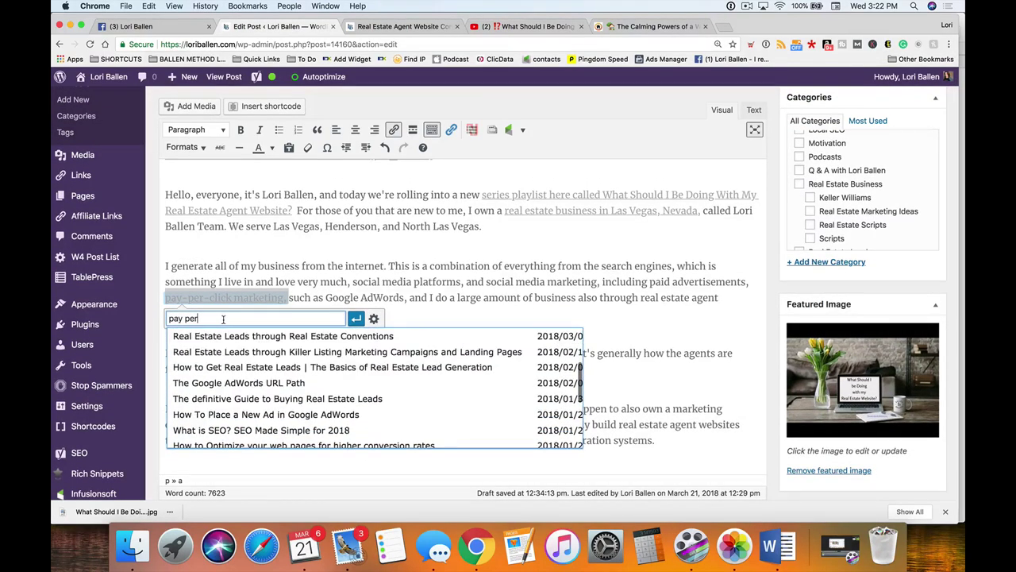
key(BackSpace)
key(BackSpace)
key(BackSpace)
key(BackSpace)
key(BackSpace)
key(BackSpace)
key(BackSpace)
text(google adwords)
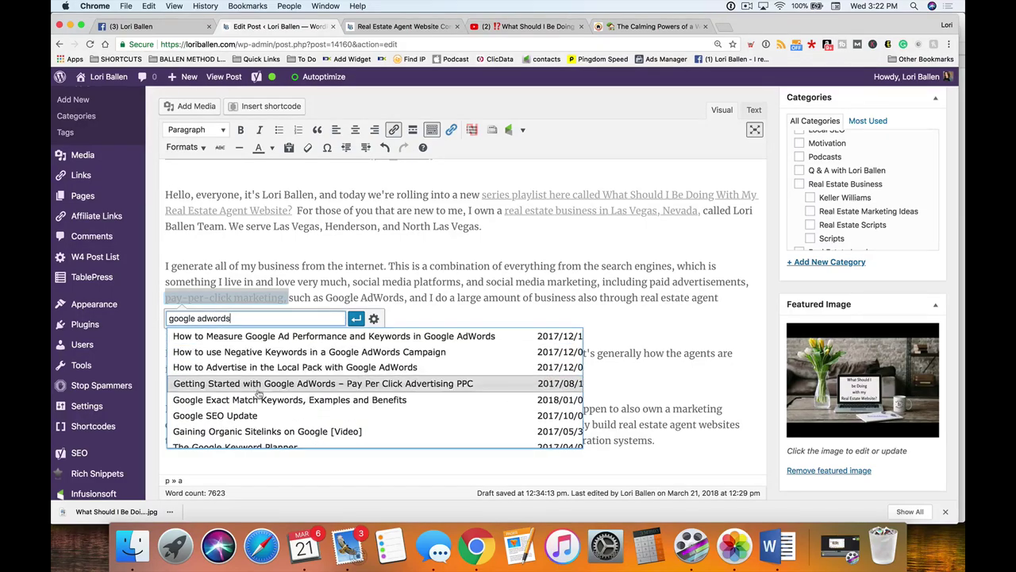
scroll(262, 415, up, 1)
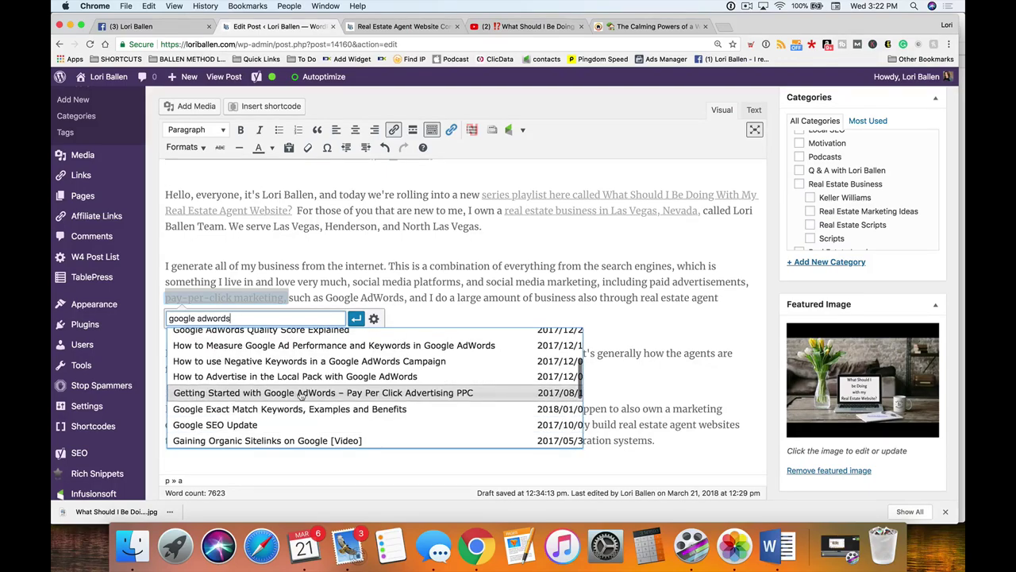
click(270, 392)
click(355, 318)
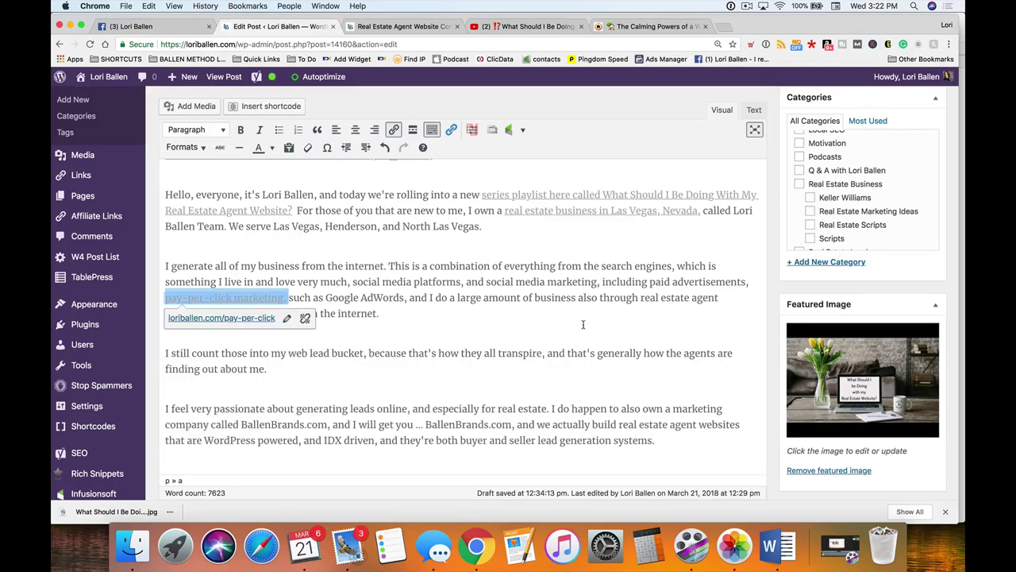
click(493, 294)
Add the line 'Generating leads online' as its own paragraph before 'I generate all of my business'
scroll(492, 294, down, 1)
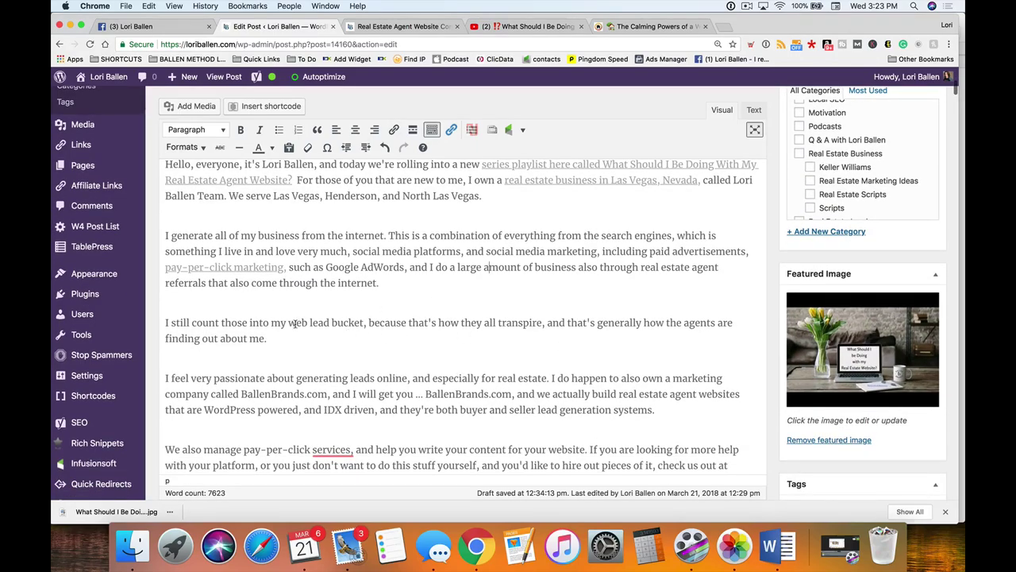
scroll(295, 323, down, 1)
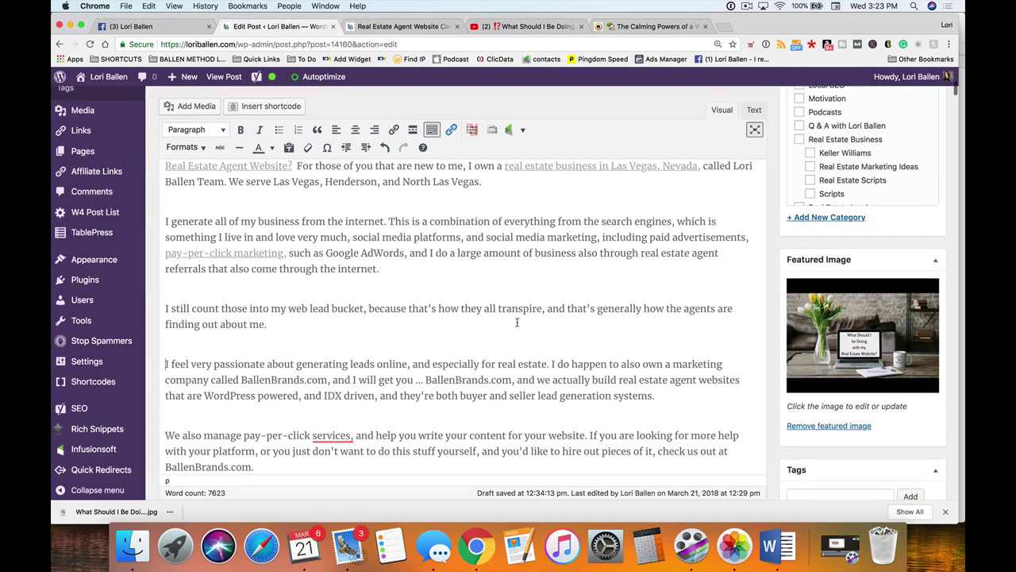
scroll(524, 320, down, 5)
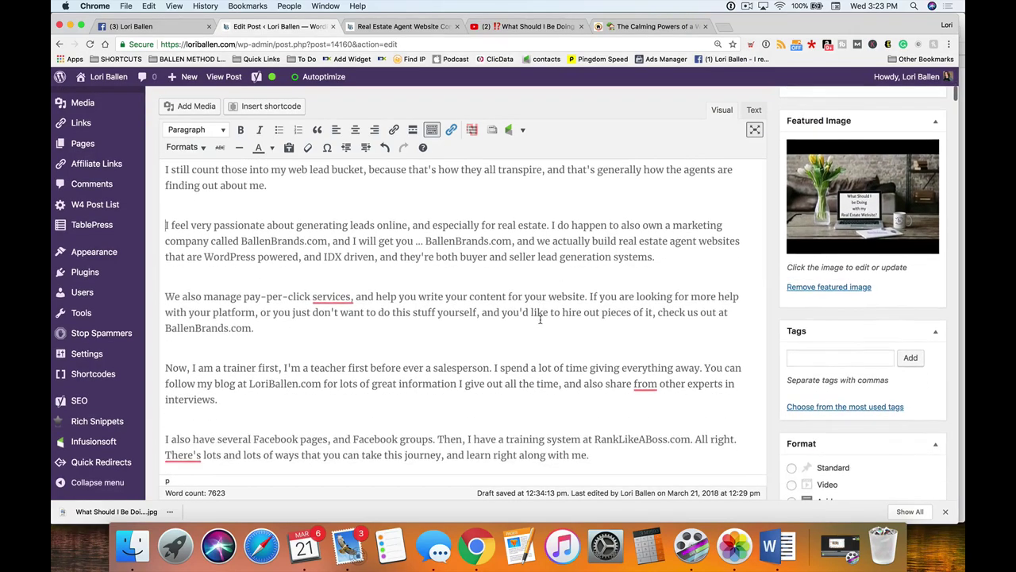
scroll(524, 319, up, 7)
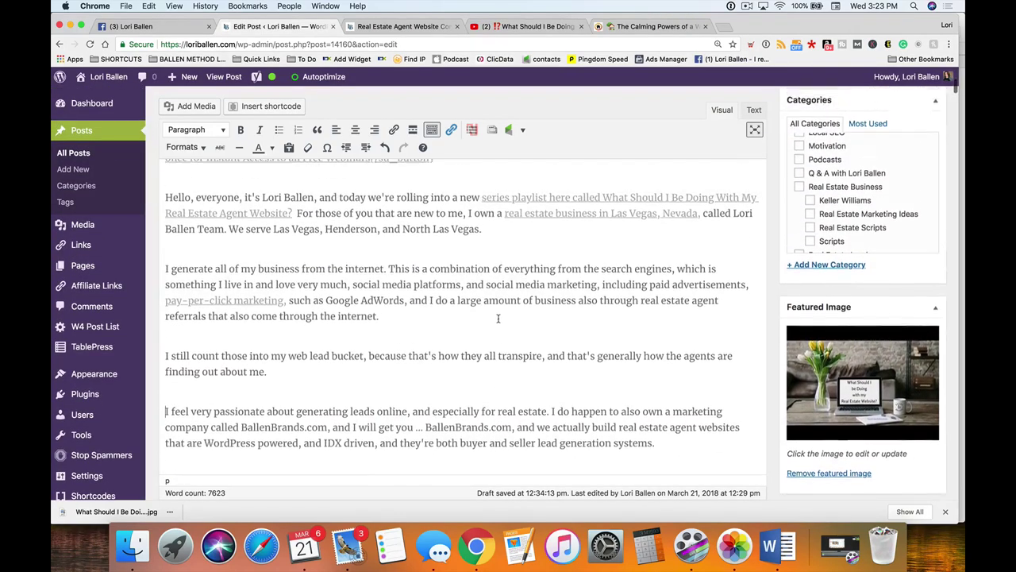
scroll(498, 318, up, 4)
scroll(498, 318, down, 3)
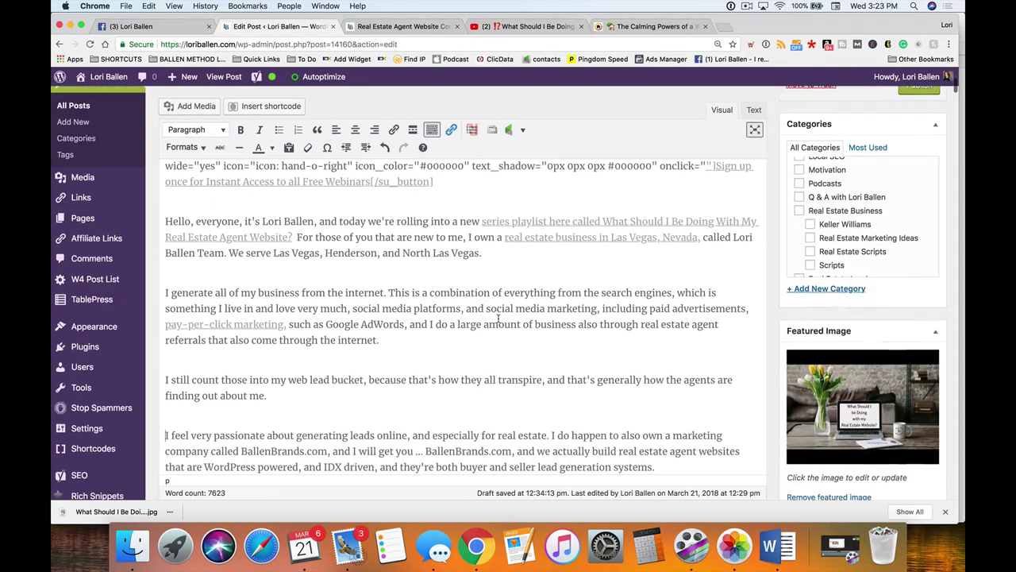
double_click(166, 291)
text(Gnereal)
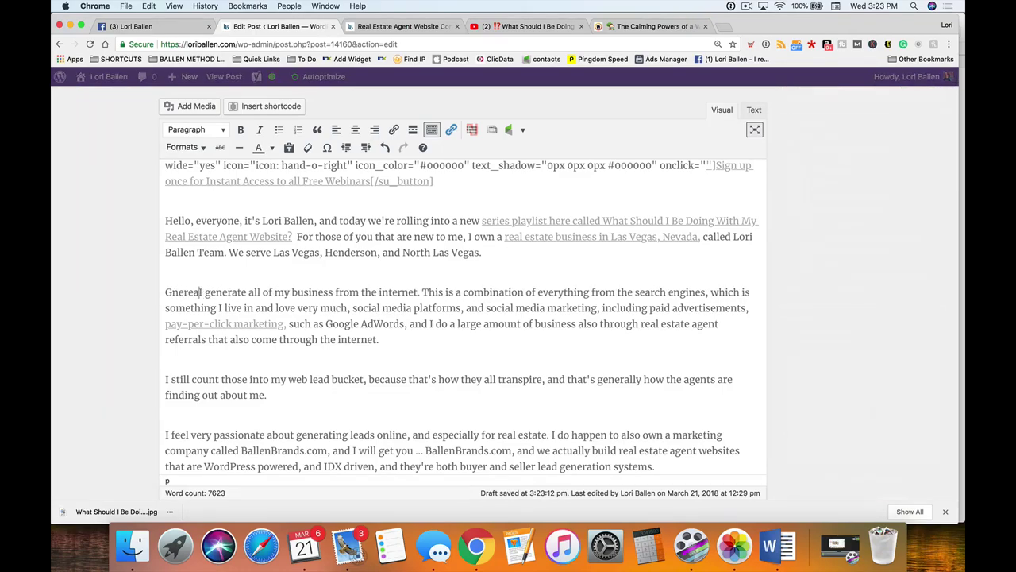
key(BackSpace)
key(BackSpace)
key(BackSpace)
key(BackSpace)
key(BackSpace)
key(BackSpace)
text(I)
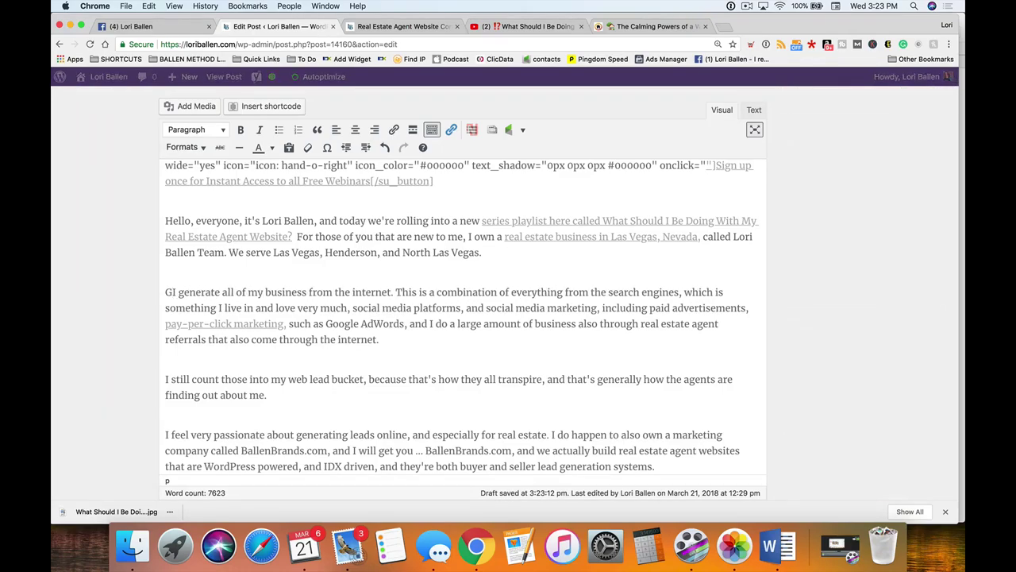
text(enerated)
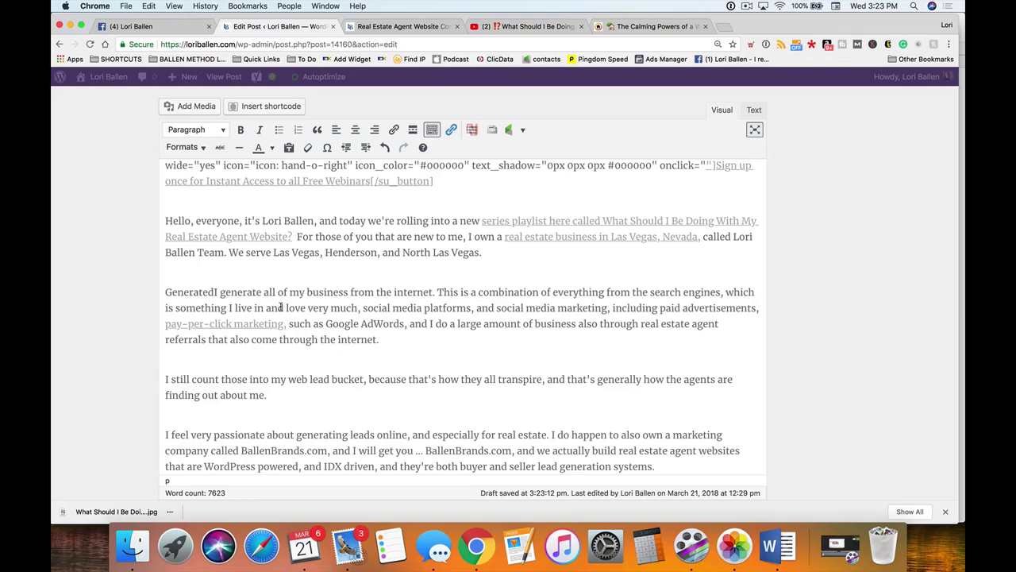
key(BackSpace)
key(BackSpace)
text(ing)
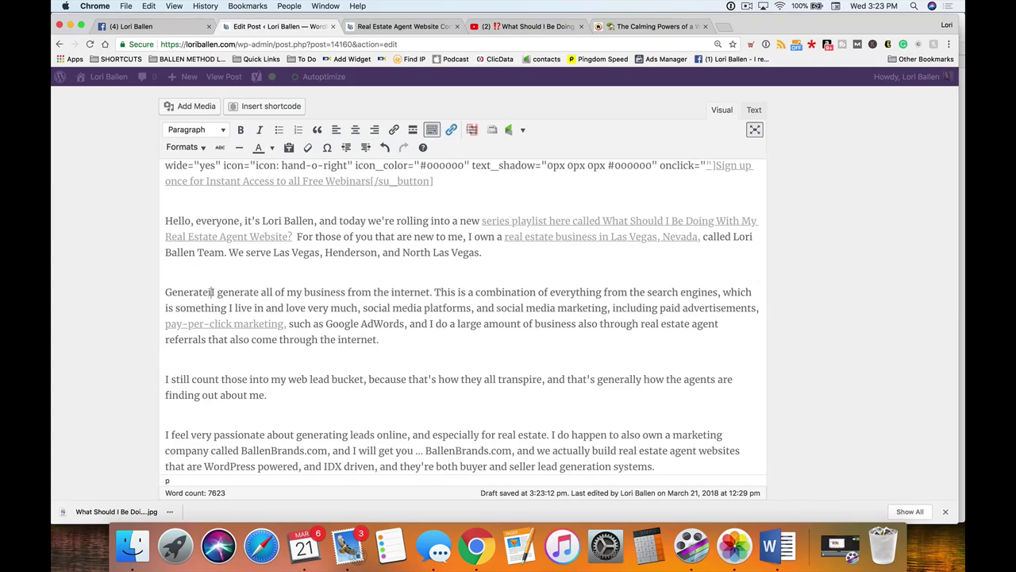
text( leads online)
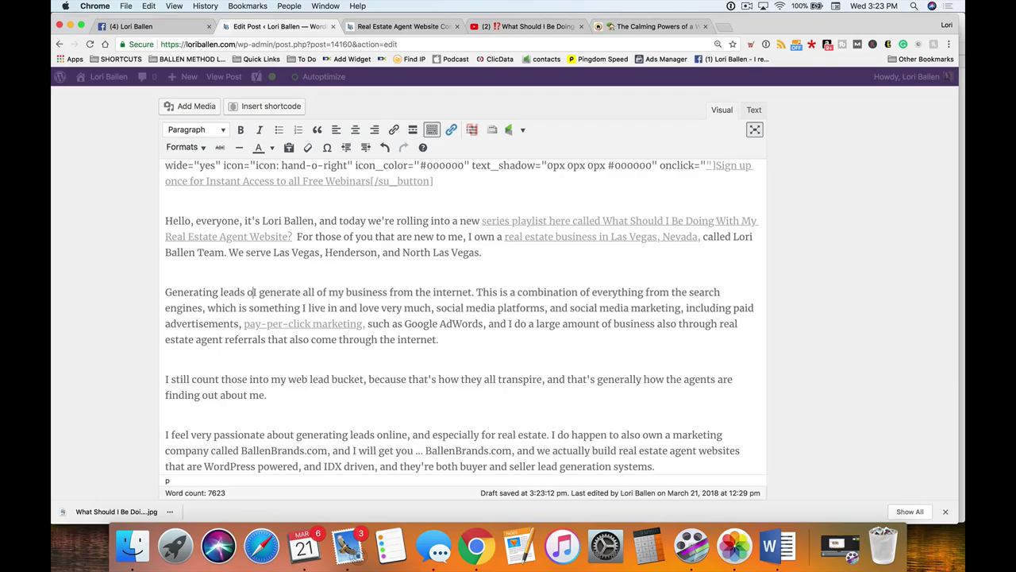
key(Return)
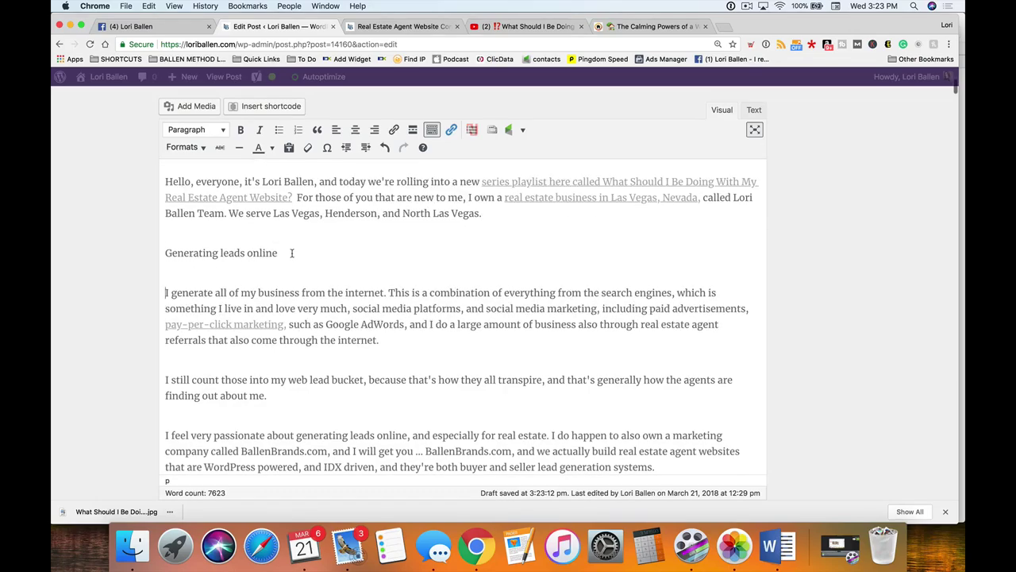
Format the 'Generating leads online' line as Heading 2
drag(286, 252, 156, 248)
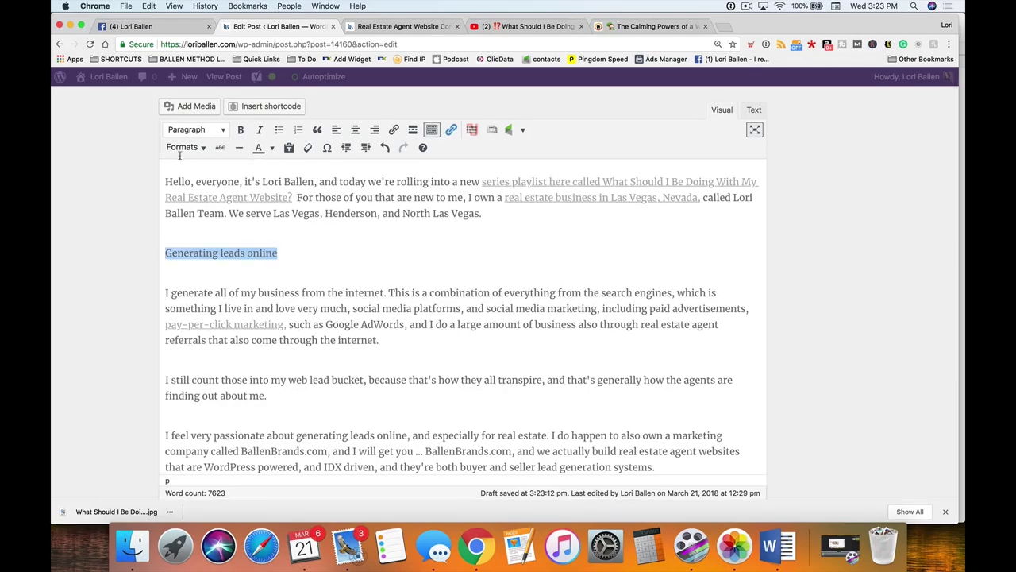
click(193, 133)
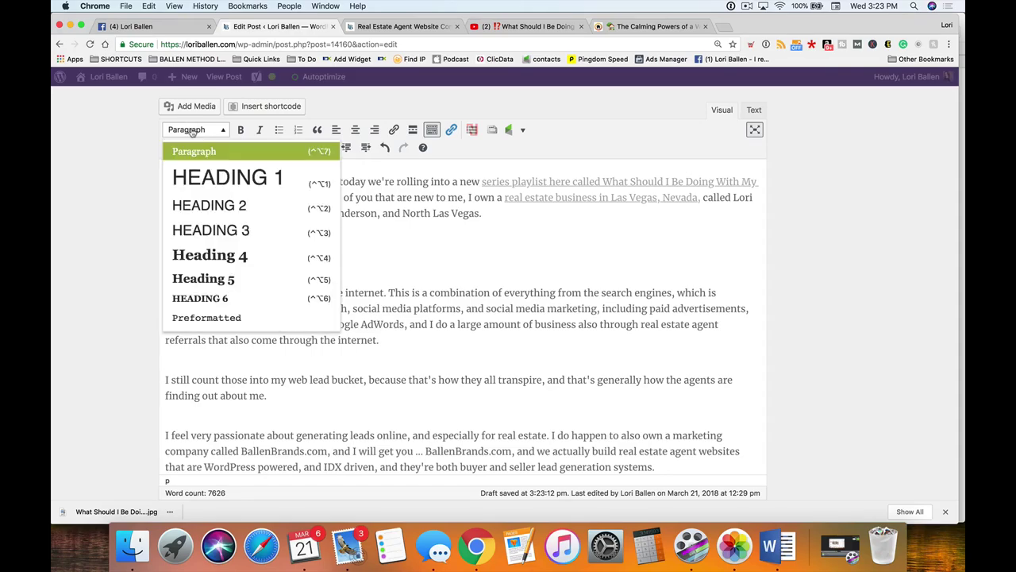
click(216, 208)
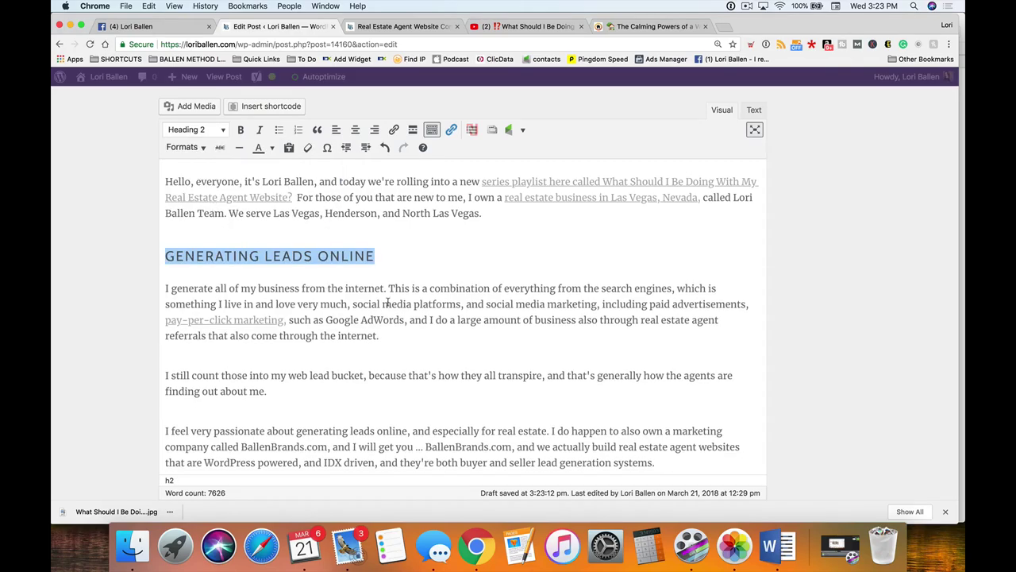
click(509, 215)
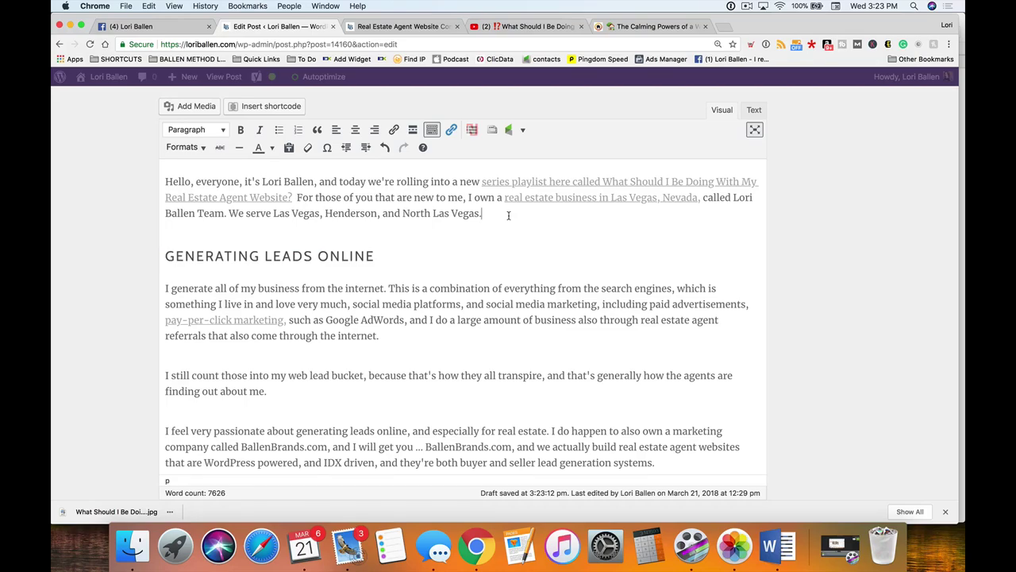
key(Return)
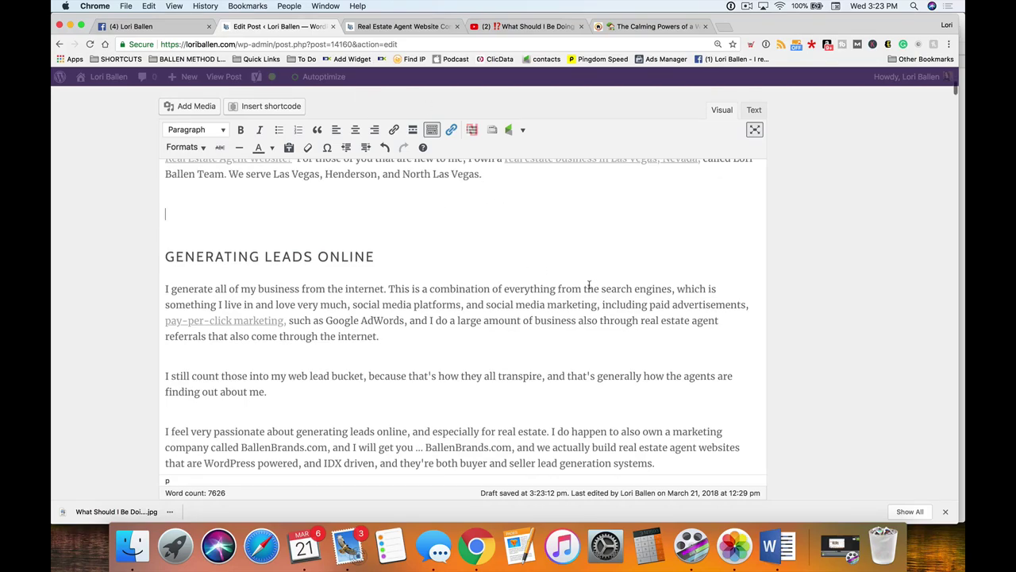
scroll(590, 284, up, 3)
scroll(426, 207, down, 1)
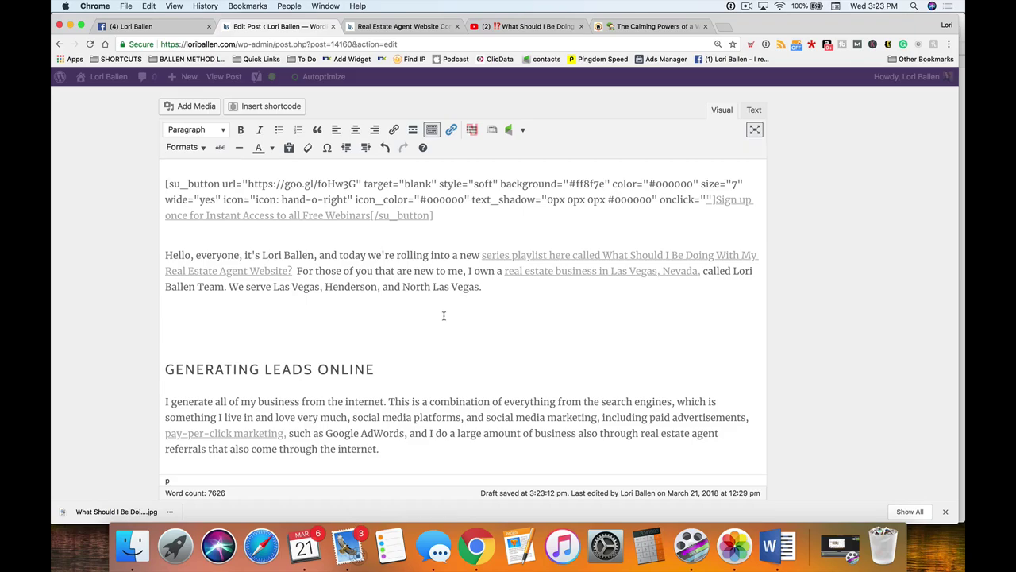
scroll(456, 317, up, 10)
scroll(444, 316, down, 9)
scroll(444, 315, down, 2)
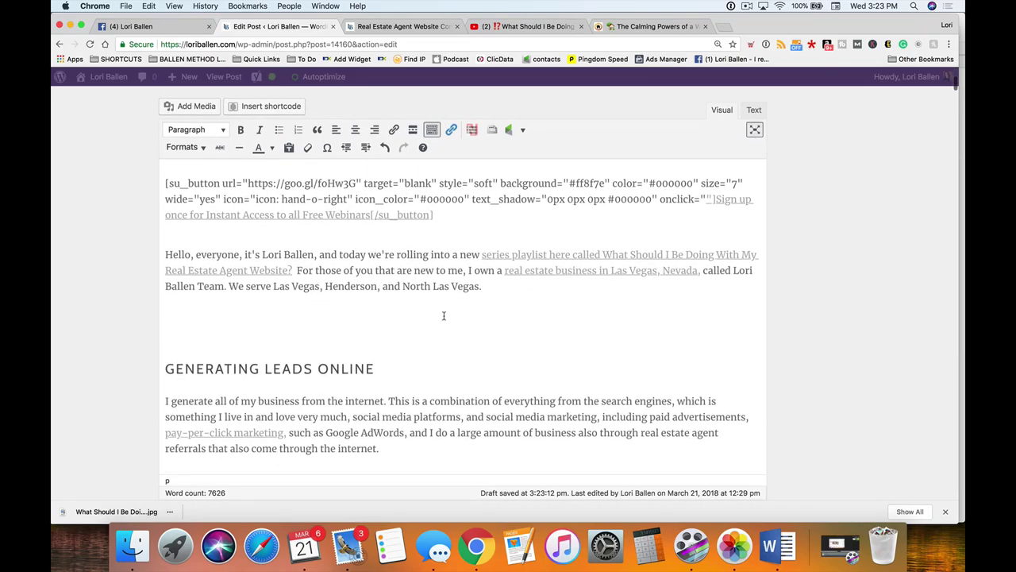
key(BackSpace)
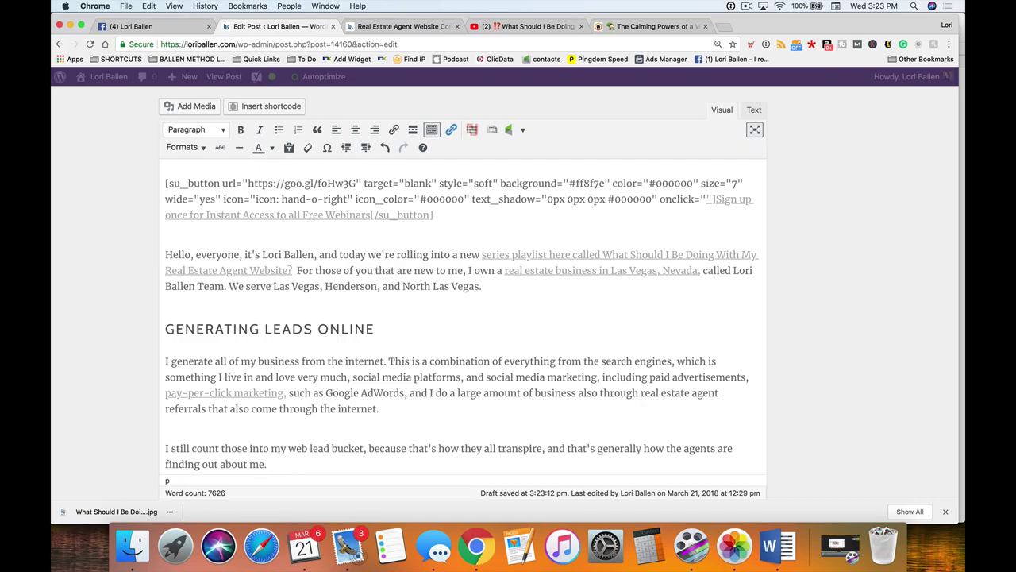
drag(370, 338, 136, 322)
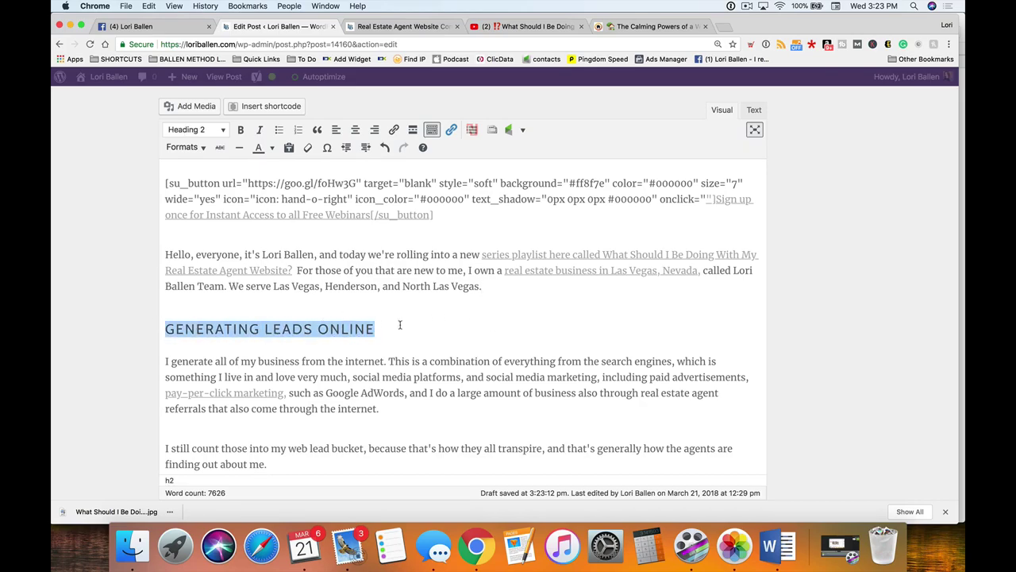
click(273, 332)
drag(390, 329, 146, 326)
scroll(197, 135, down, 1)
click(197, 131)
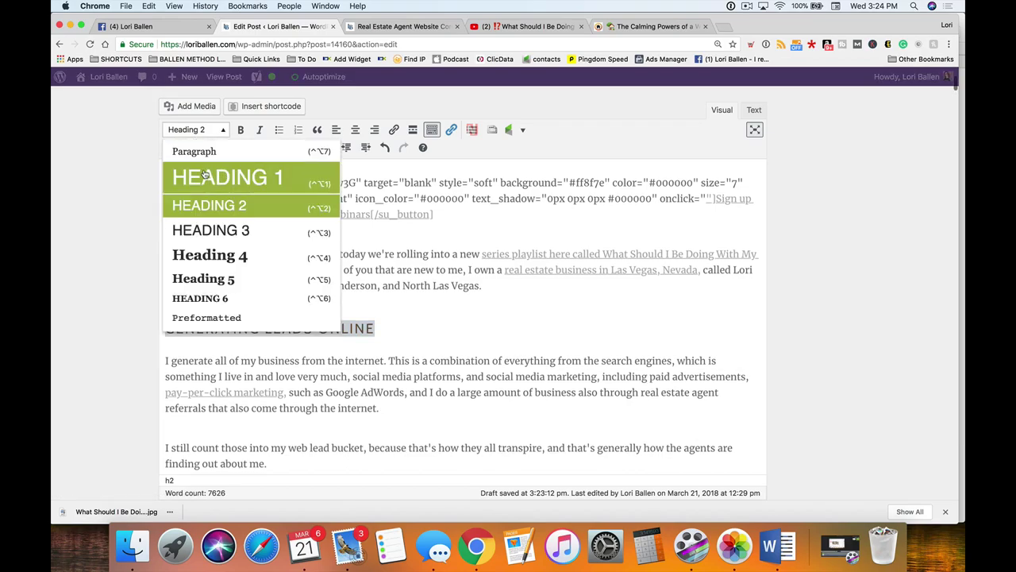
click(204, 172)
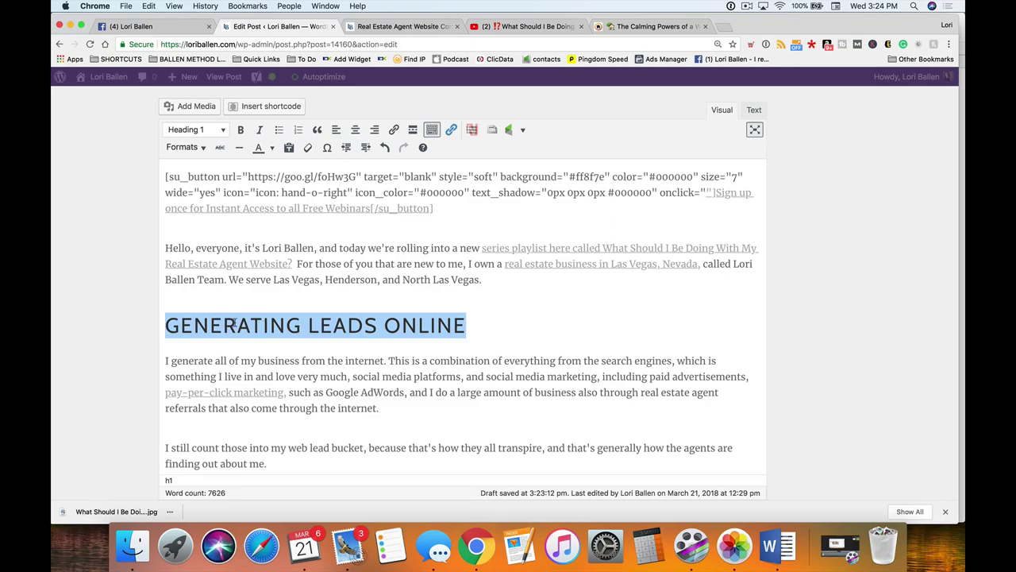
click(191, 129)
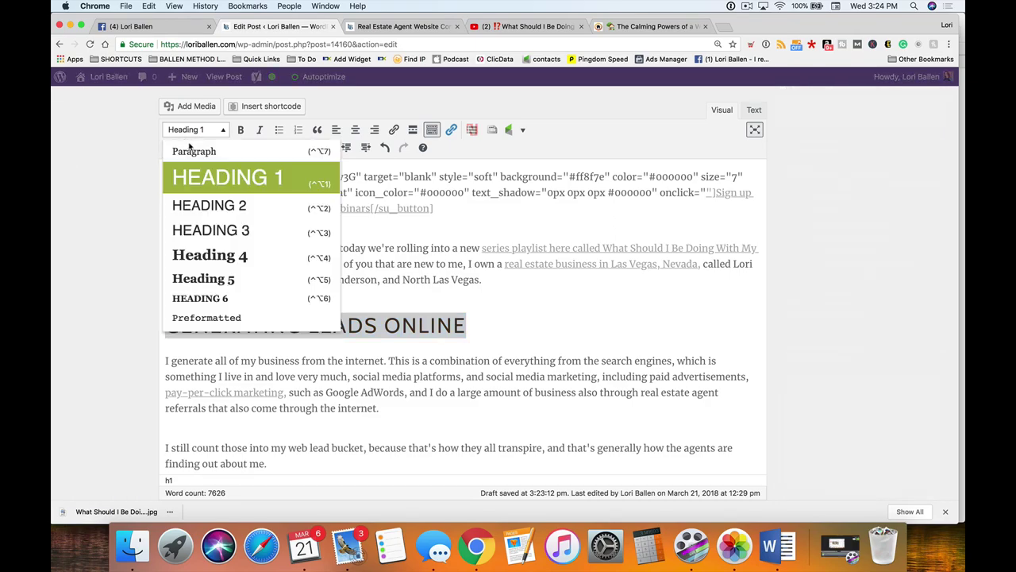
click(191, 203)
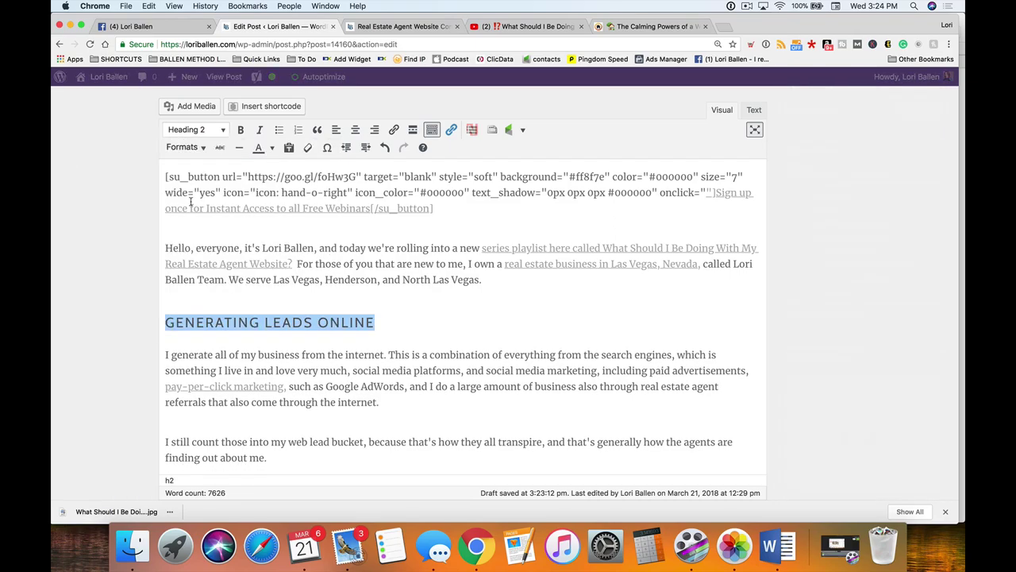
click(205, 131)
click(215, 232)
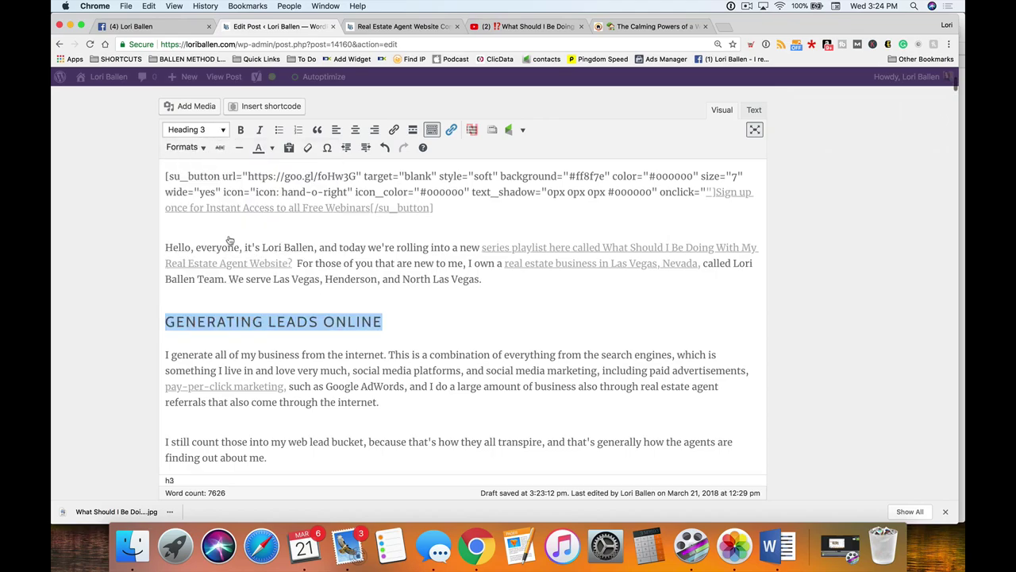
click(220, 131)
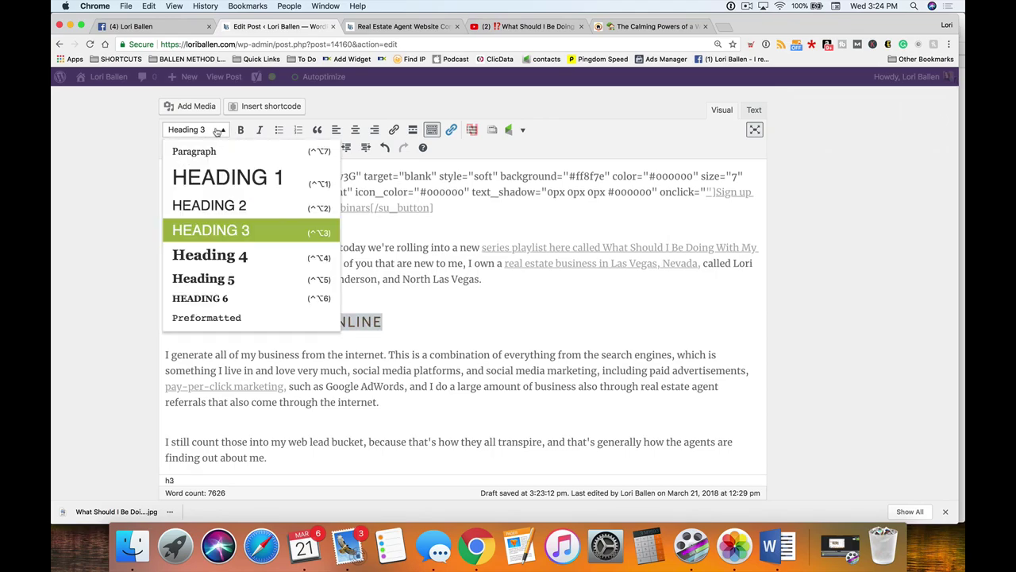
click(218, 256)
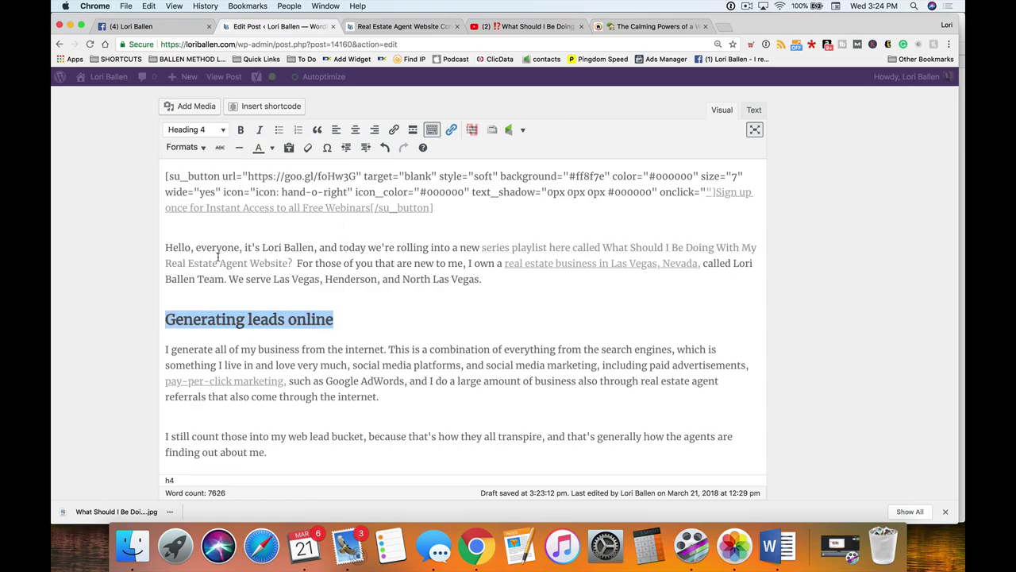
click(199, 131)
click(208, 206)
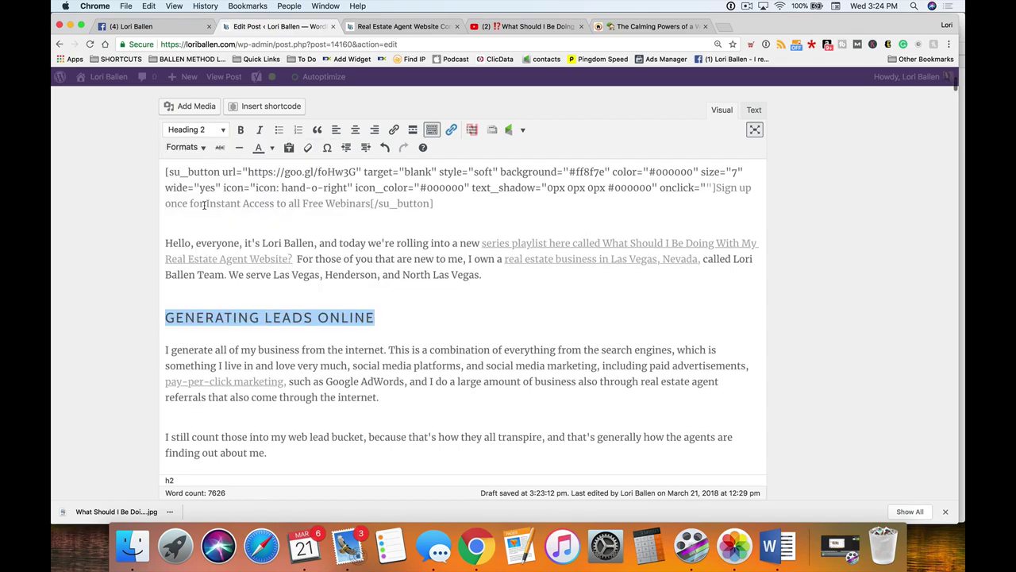
click(524, 323)
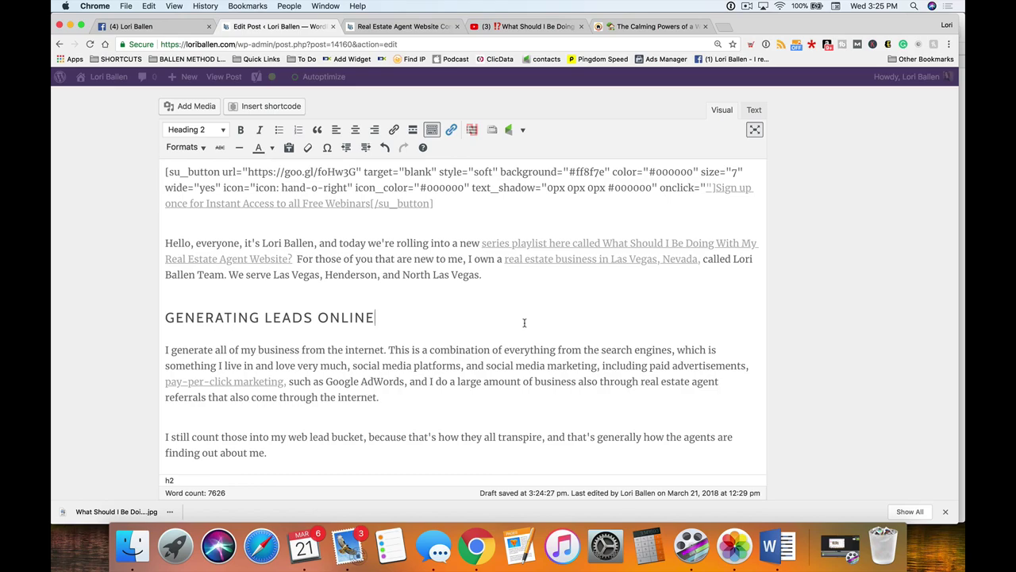
Replace the word 'business' with 'leads' in the first body sentence
scroll(419, 321, down, 3)
click(405, 335)
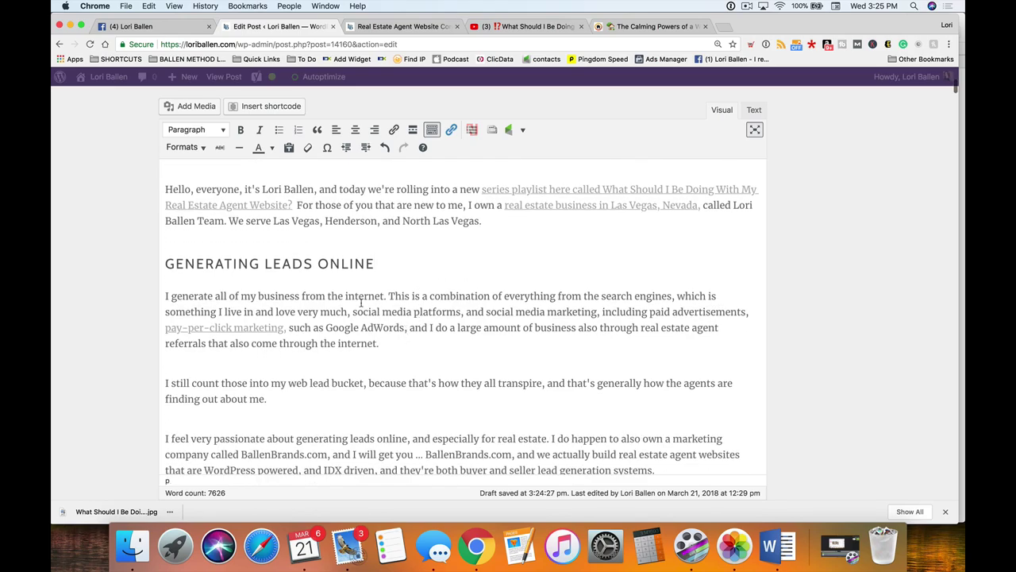
scroll(361, 301, up, 2)
scroll(334, 296, down, 2)
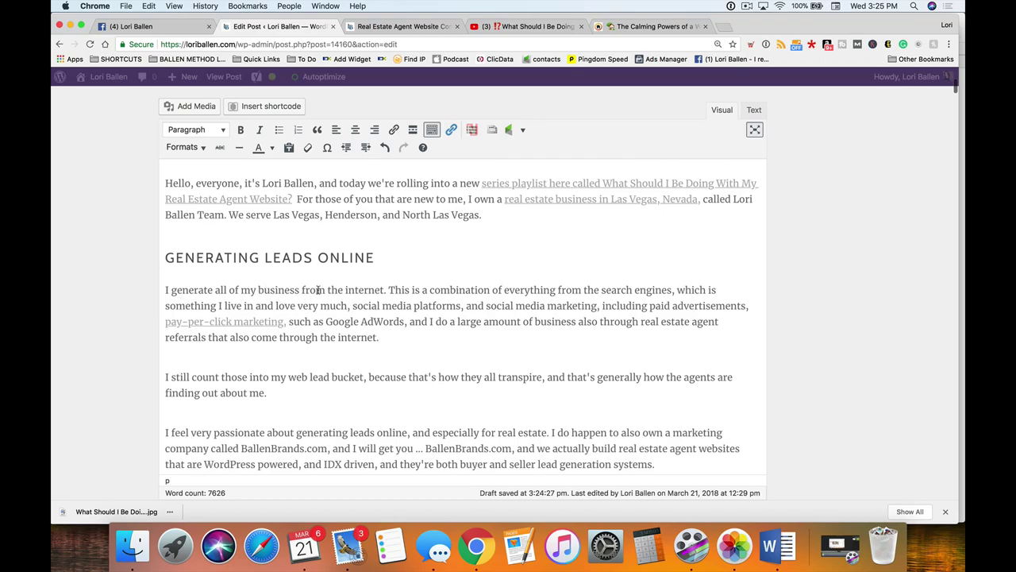
drag(302, 289, 265, 290)
key(BackSpace)
key(BackSpace)
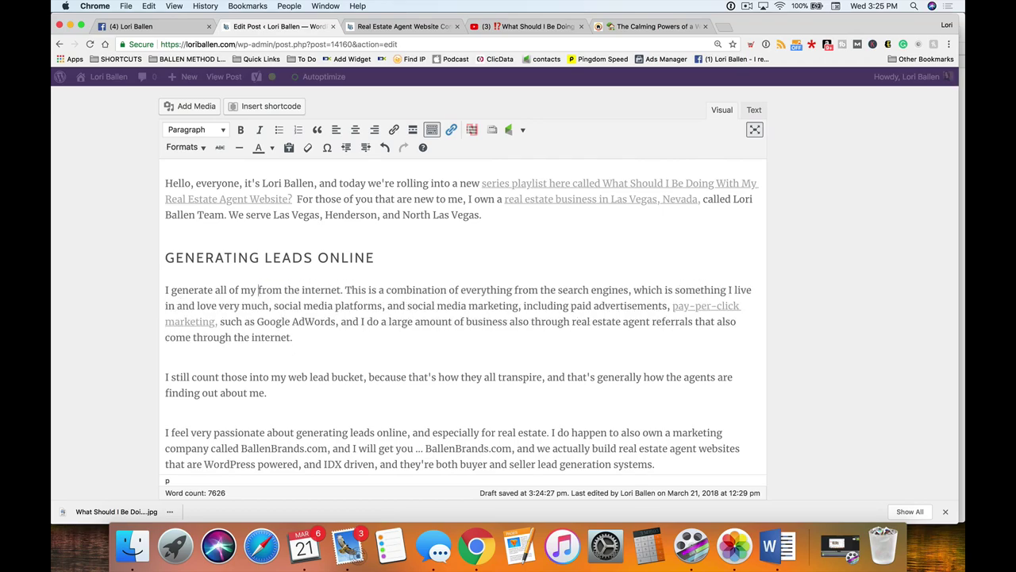
text(leads)
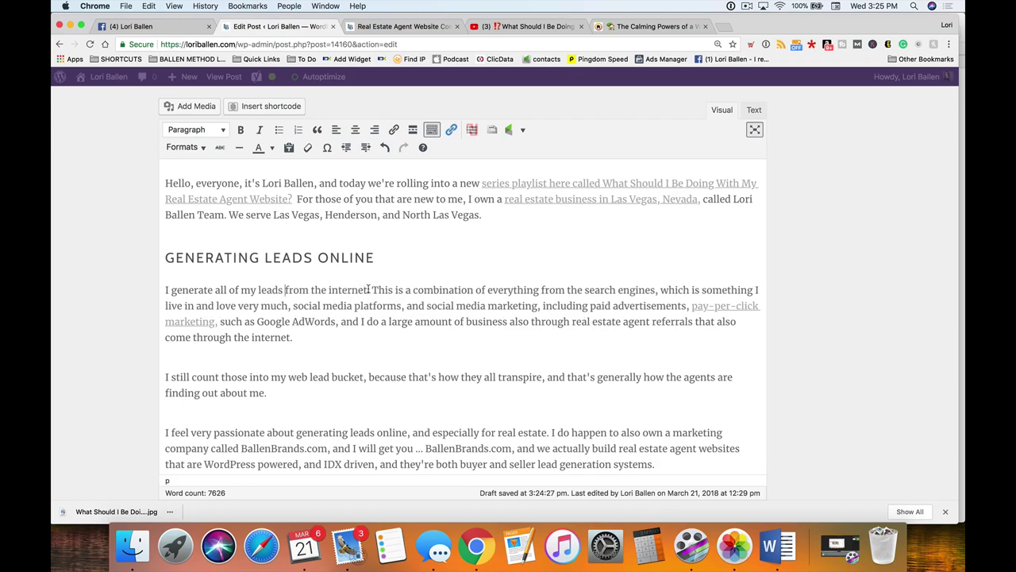
Link 'I generate all of my leads from the internet' to the real-estate-lead-generation-basics post
drag(368, 290, 164, 290)
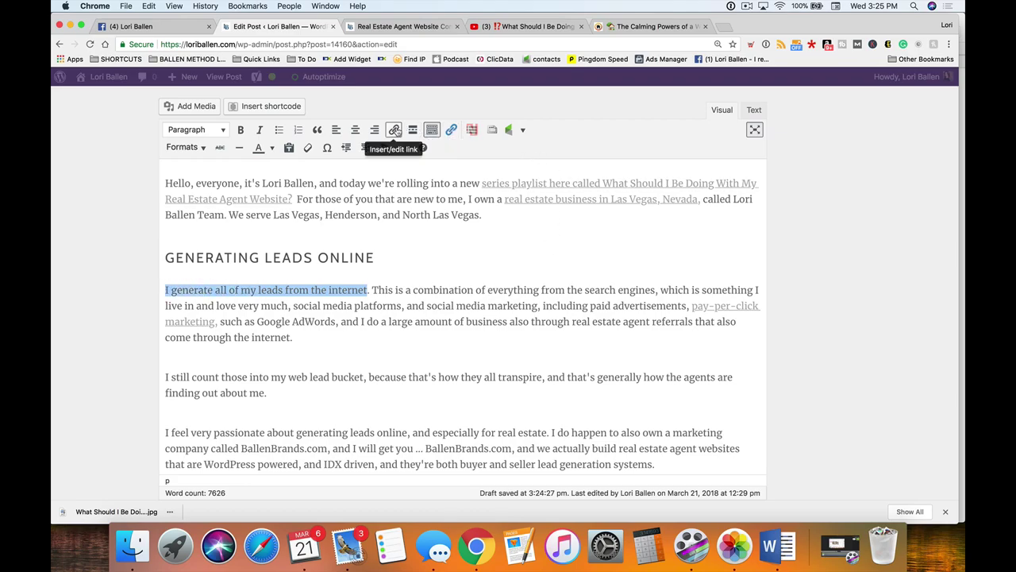
click(394, 130)
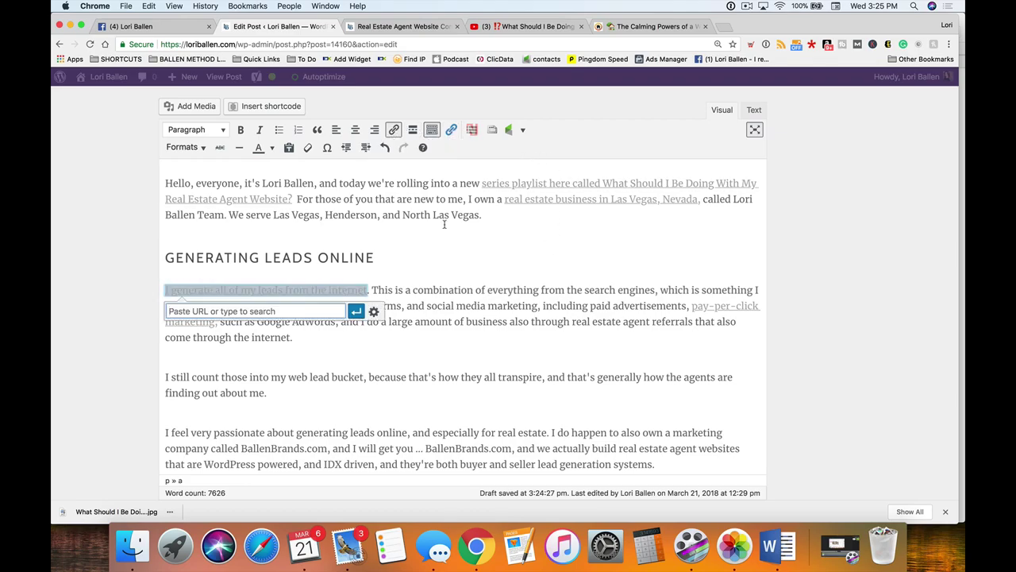
text(lea)
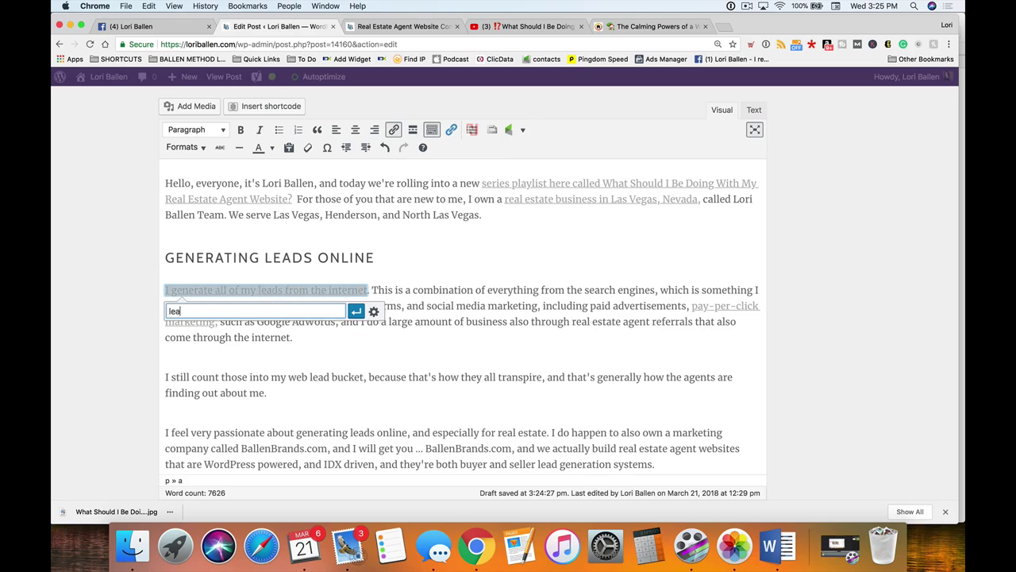
text(d generation)
scroll(346, 370, up, 3)
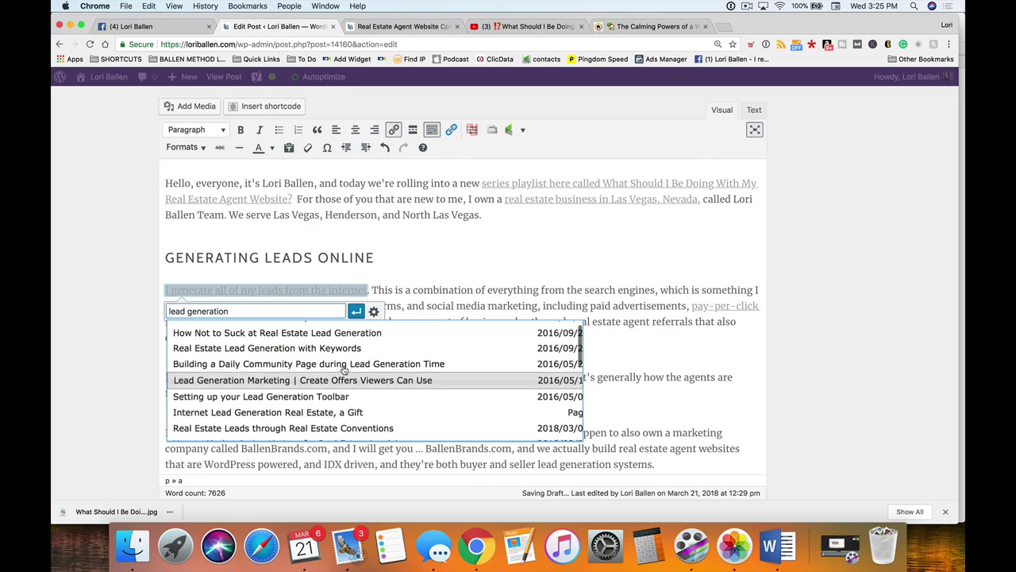
scroll(362, 413, up, 1)
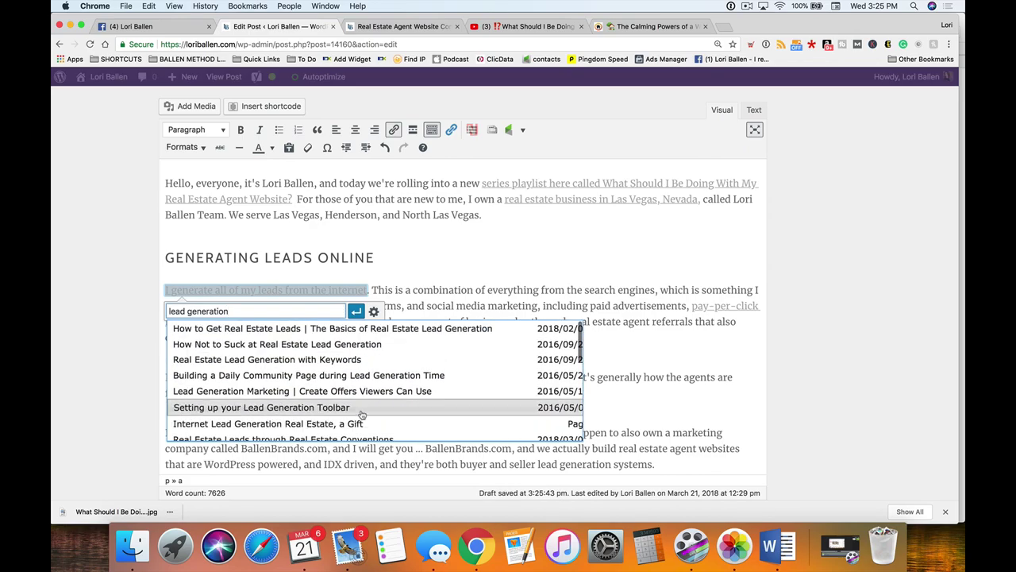
click(358, 346)
click(356, 311)
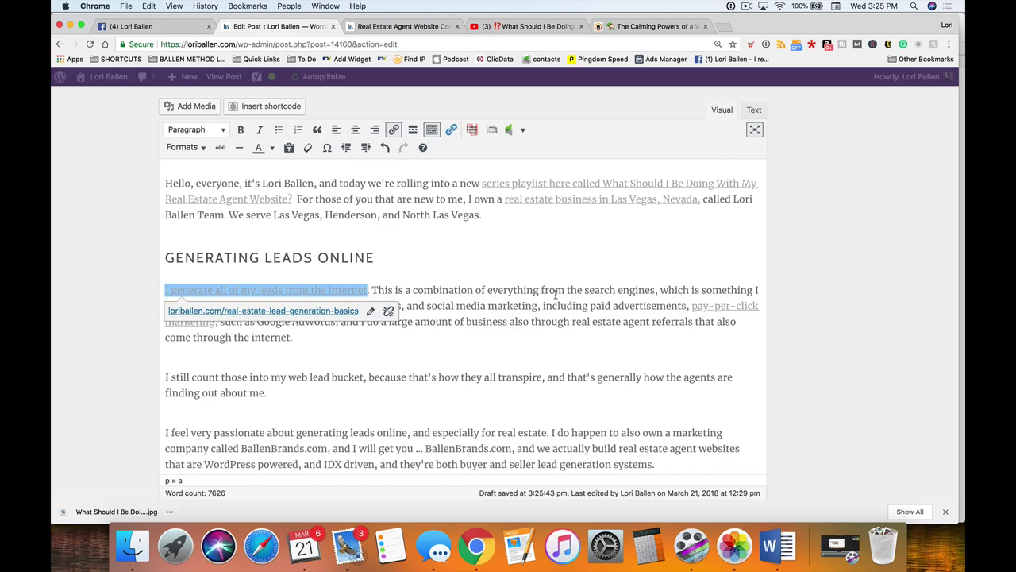
scroll(350, 322, up, 1)
scroll(350, 322, down, 3)
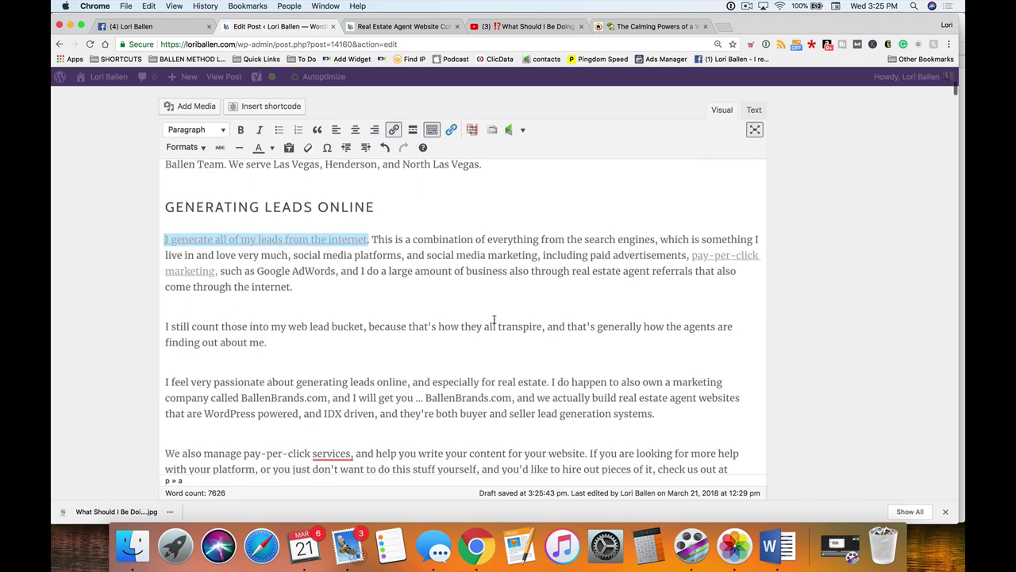
scroll(301, 354, down, 3)
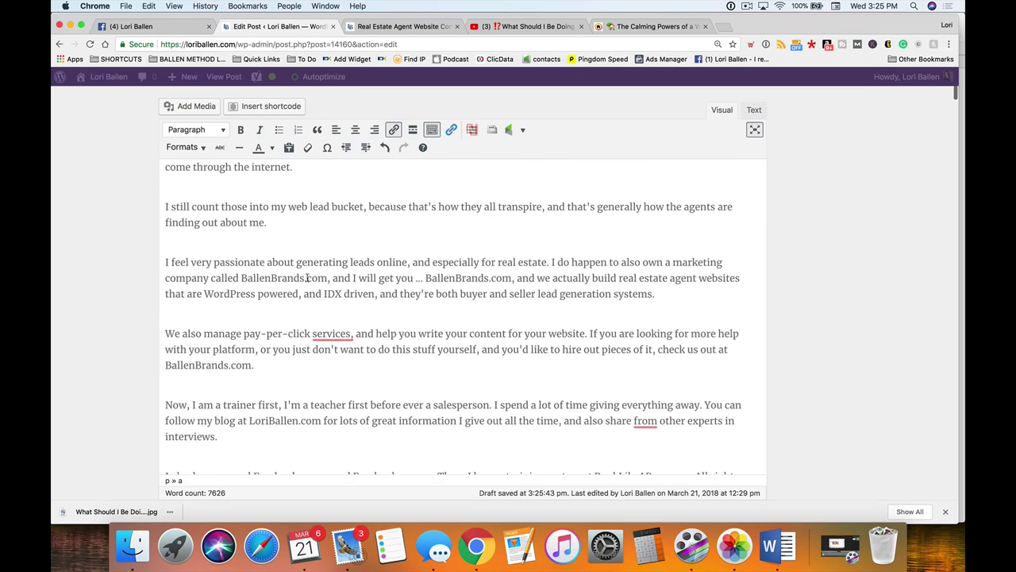
click(493, 278)
drag(408, 262, 296, 262)
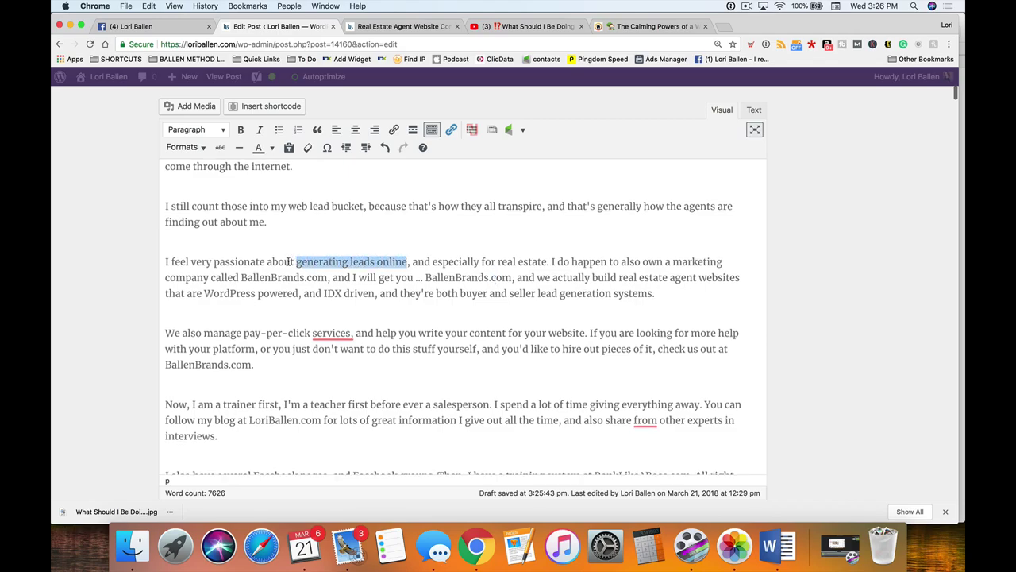
click(490, 294)
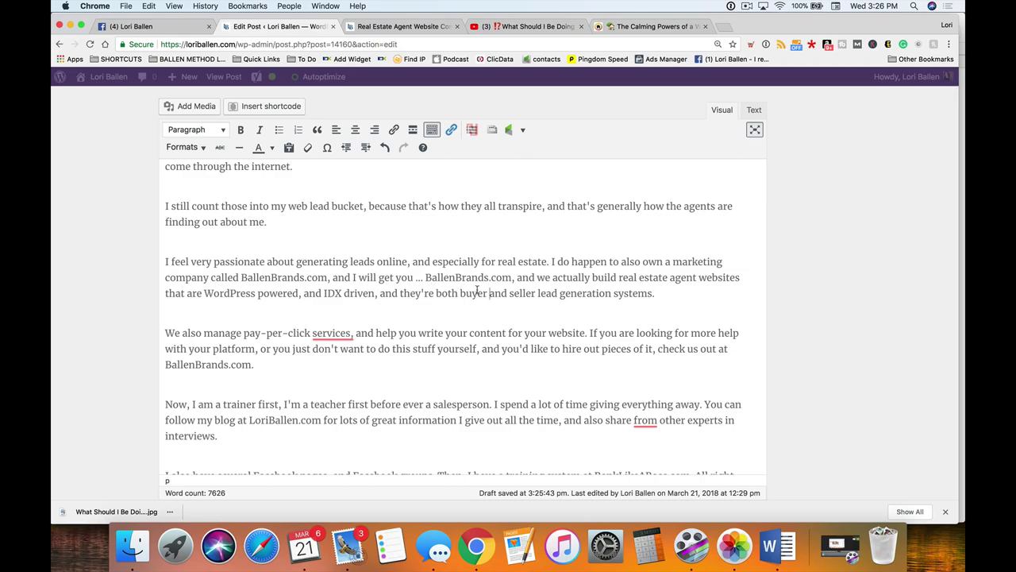
click(447, 287)
drag(330, 277, 241, 277)
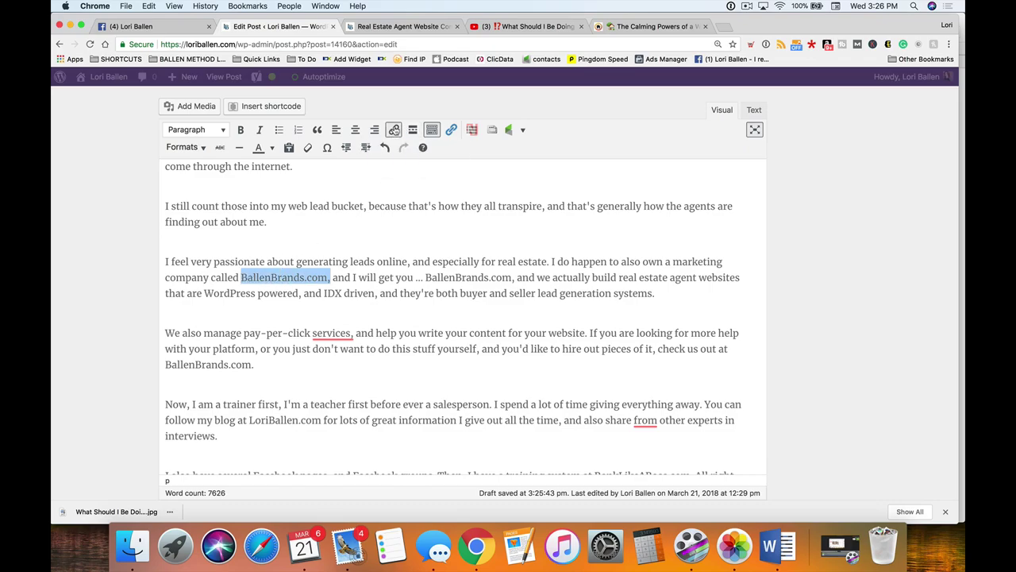
click(394, 129)
text(https://ba)
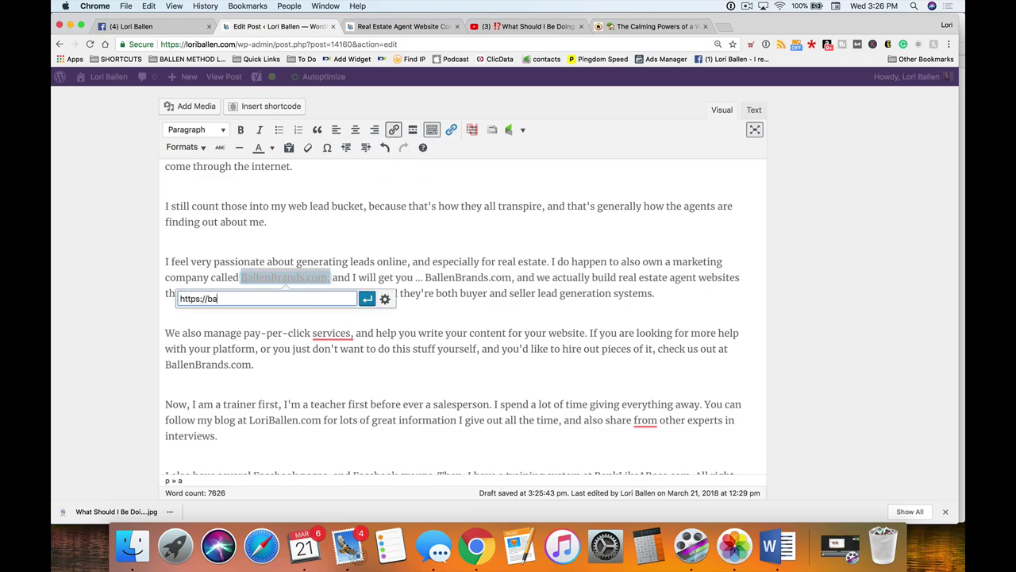
text(llenbrands.com)
key(Return)
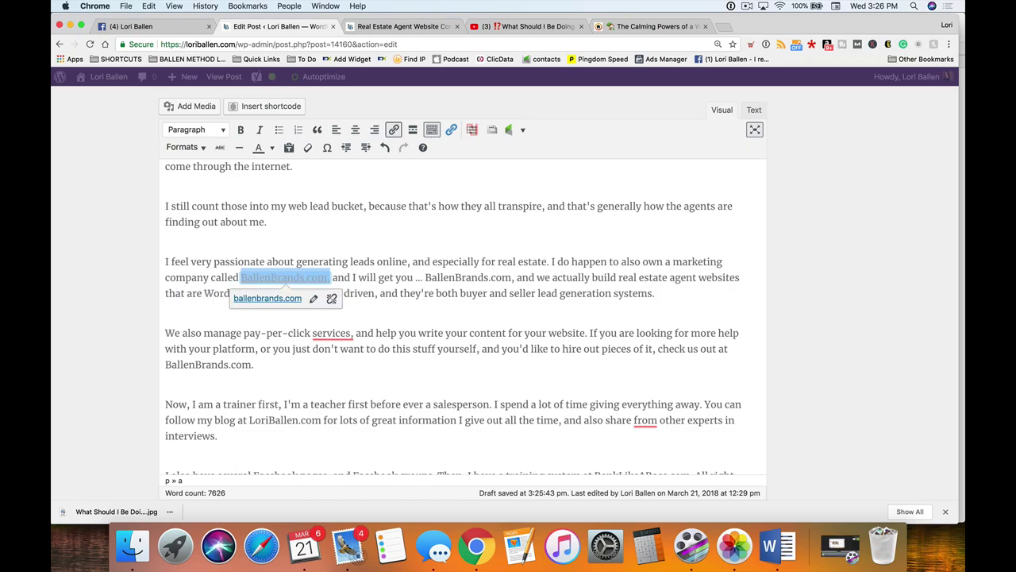
click(512, 277)
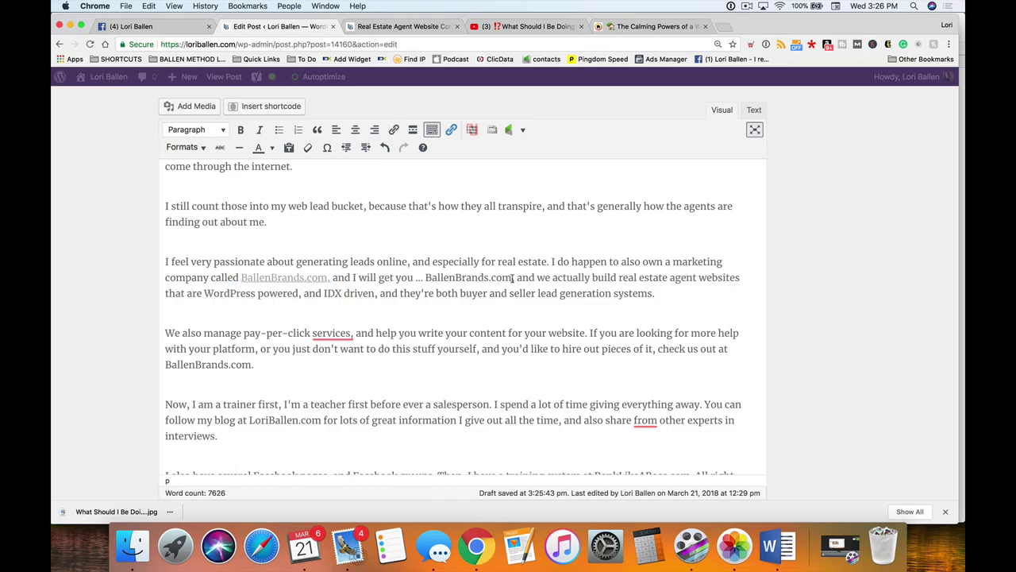
Delete the repeated 'and I will get you … BallenBrands.com' wording after the link
drag(512, 277, 331, 277)
text(a)
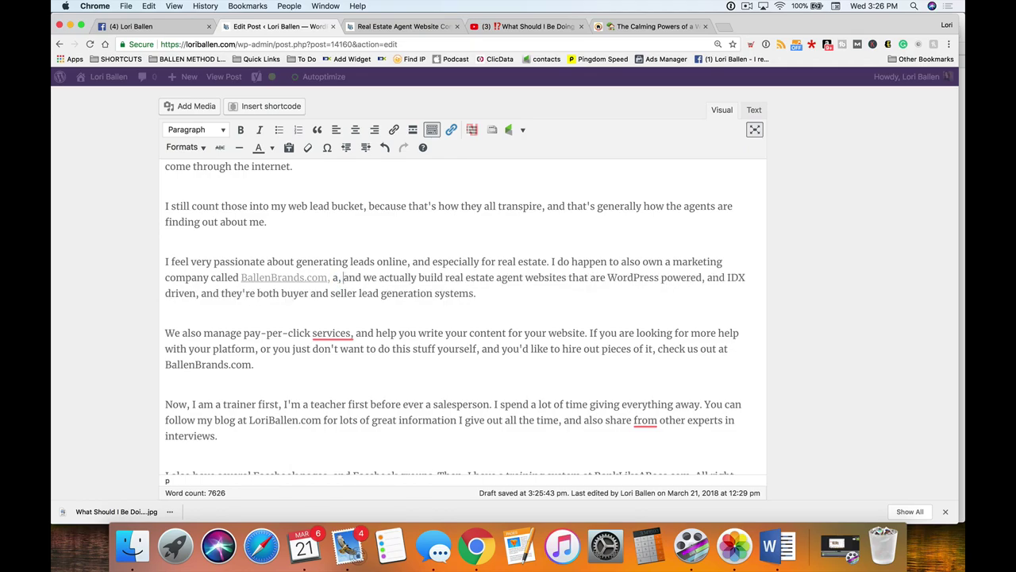
key(BackSpace)
key(BackSpace)
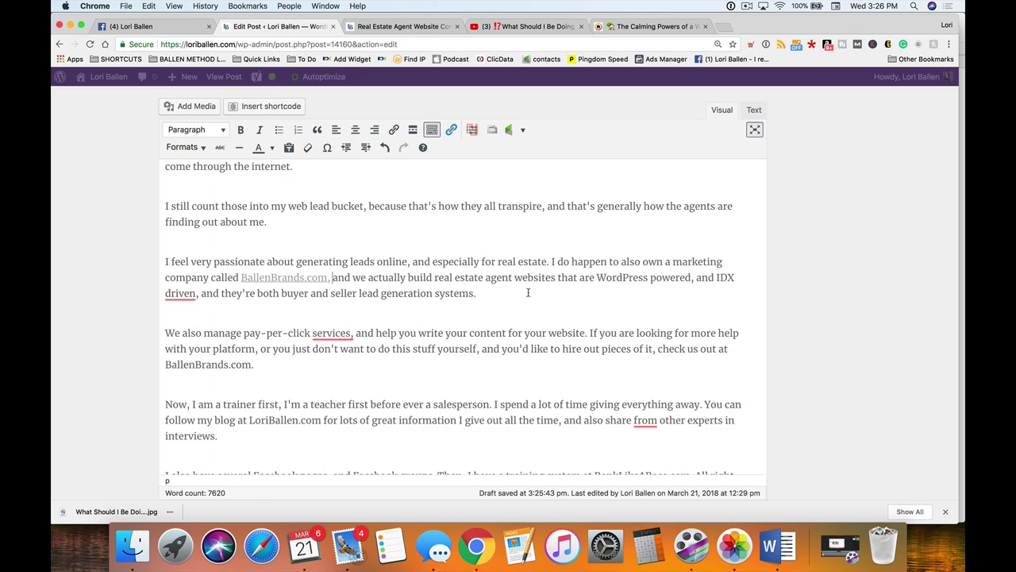
drag(556, 278, 409, 274)
click(394, 130)
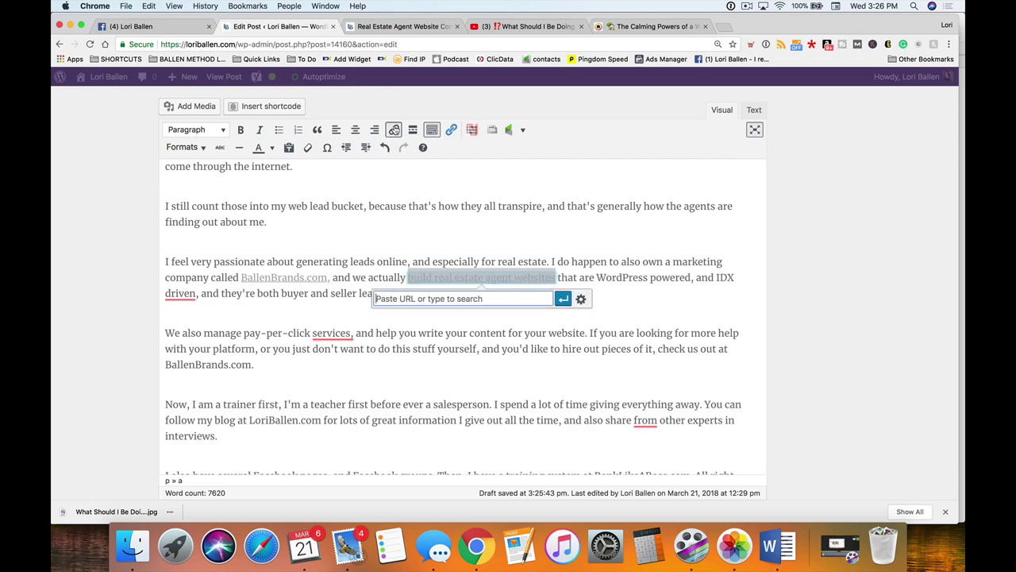
text(https://ballenbrands.com/brew)
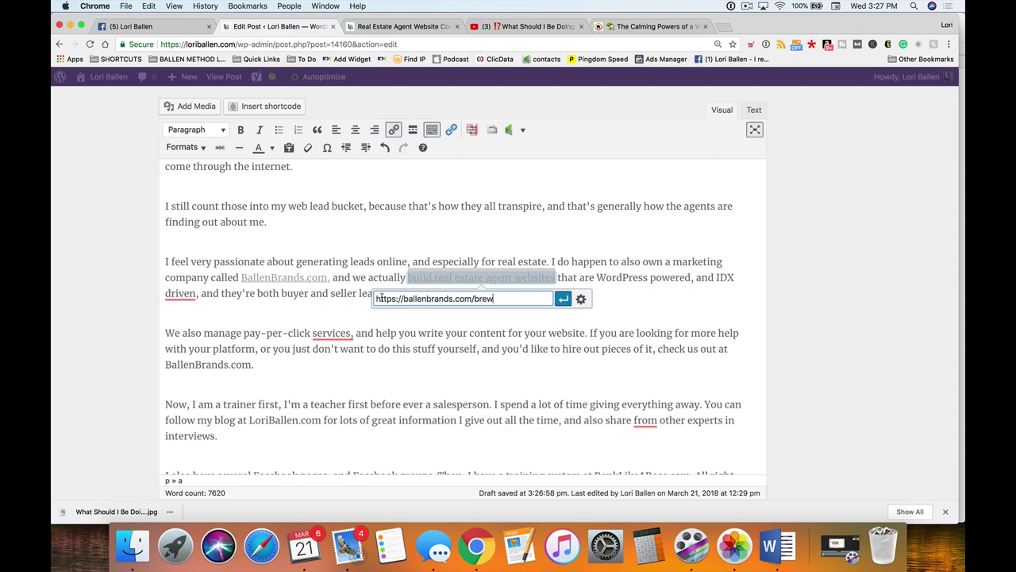
drag(378, 300, 518, 301)
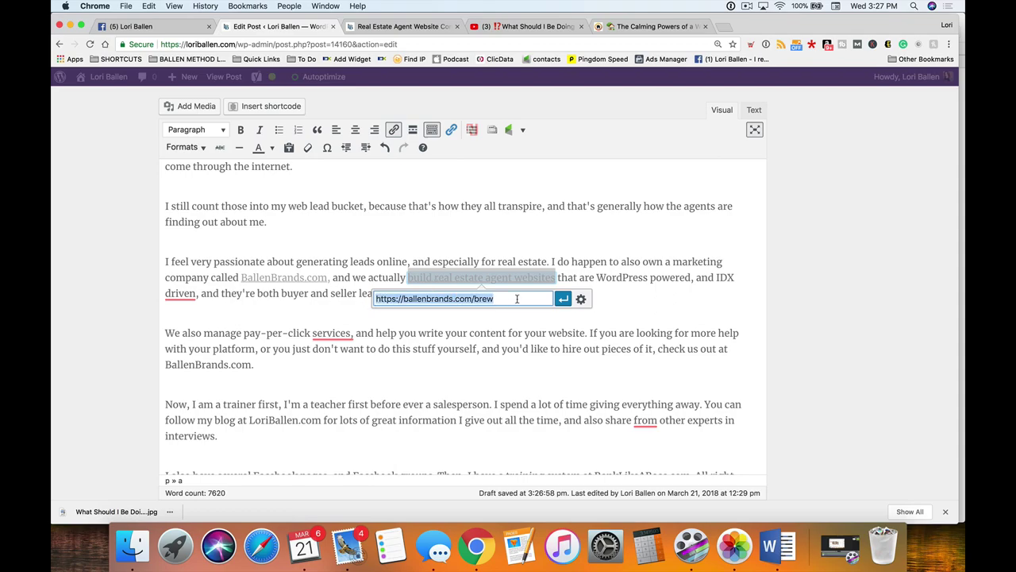
click(563, 299)
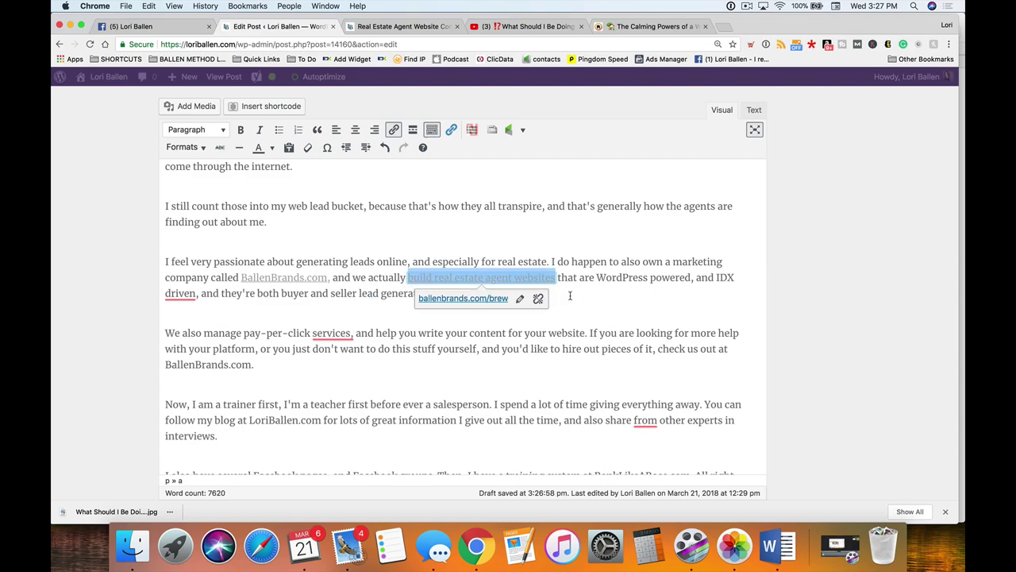
Open the new BREW link in a new browser tab
click(523, 289)
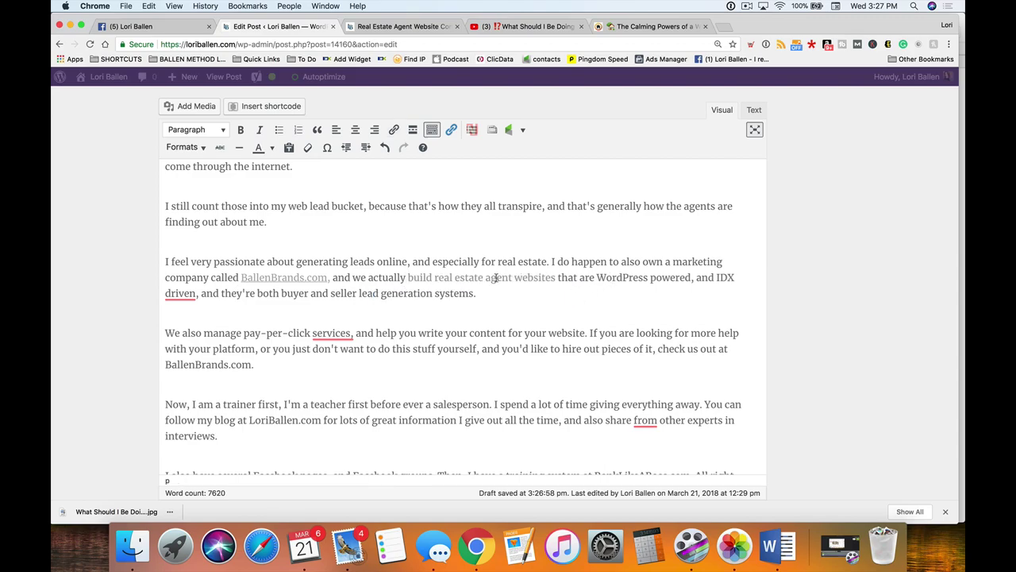
right_click(497, 278)
click(534, 258)
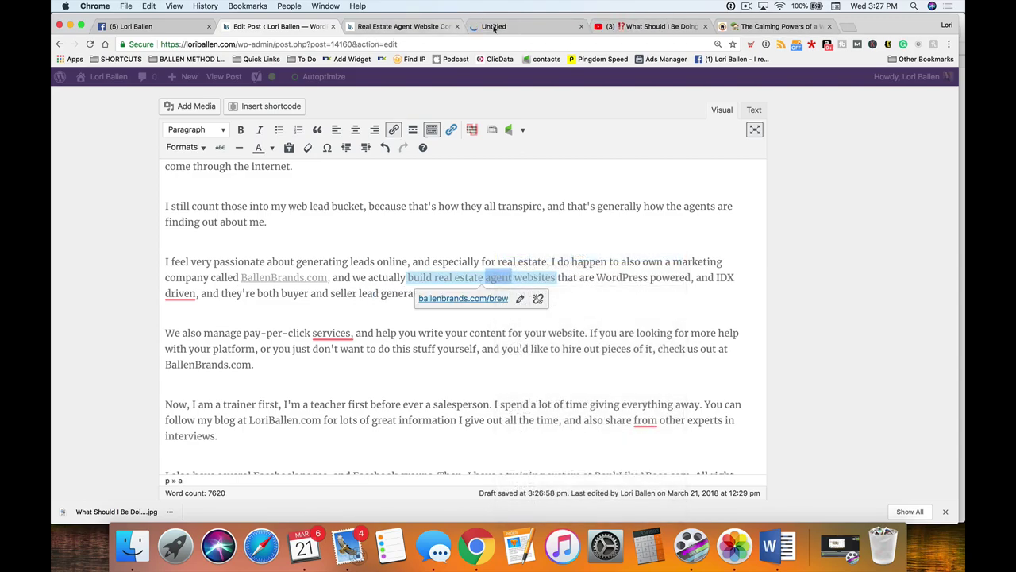
Check the ballenbrands.com/brew tab, close it, and return to the post editor
click(588, 32)
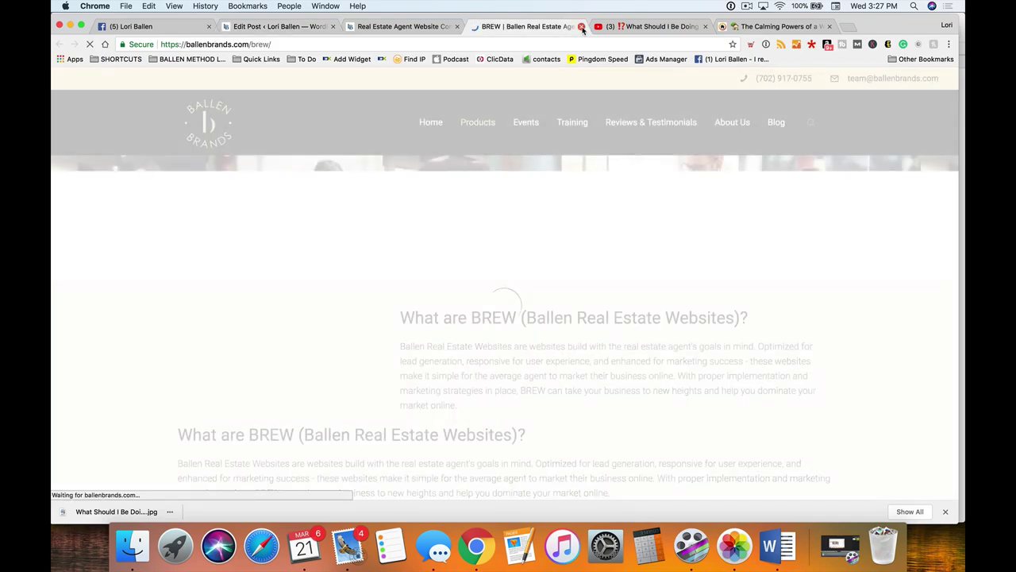
key(super+w)
click(326, 29)
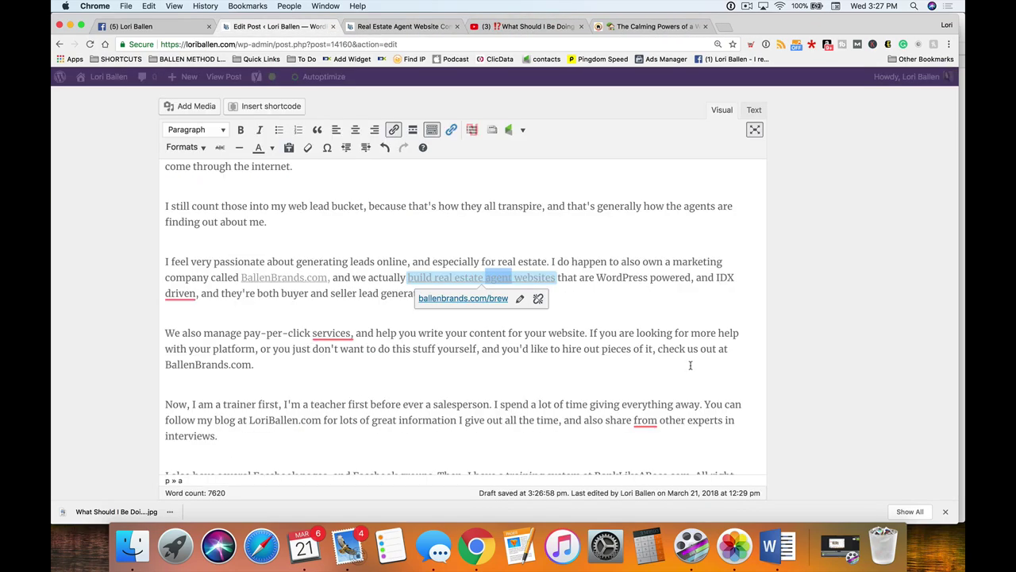
scroll(682, 303, down, 1)
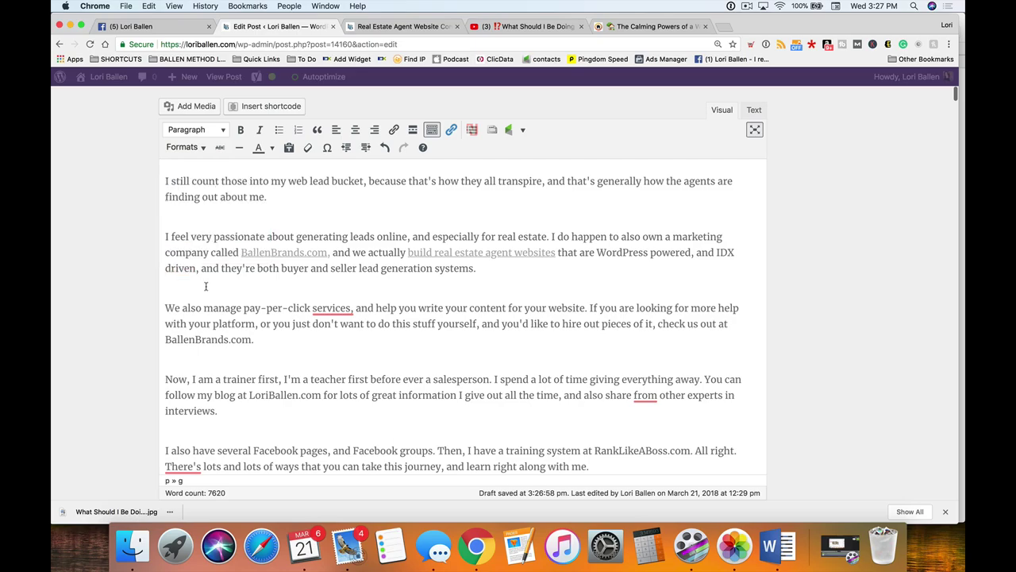
Link the phrase 'WordPress powered, and IDX' to the IDX Broker page
drag(717, 252, 198, 269)
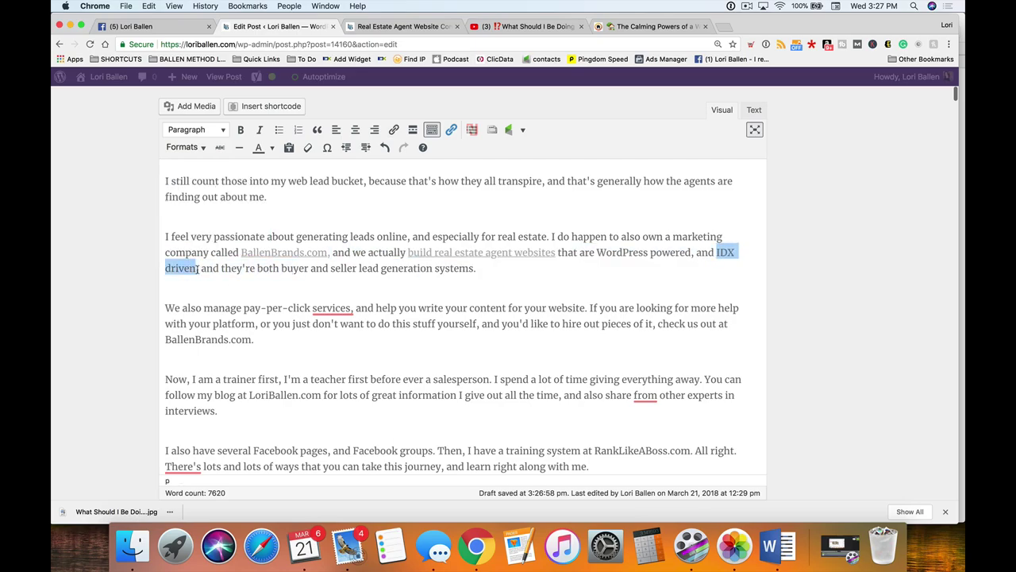
click(745, 256)
drag(756, 256, 597, 252)
click(394, 130)
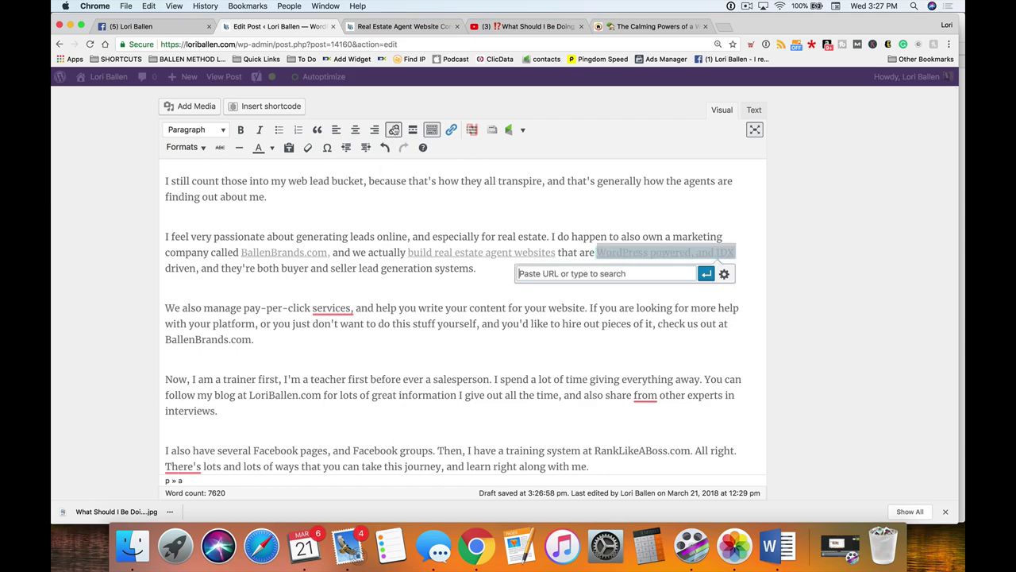
text(idx broker)
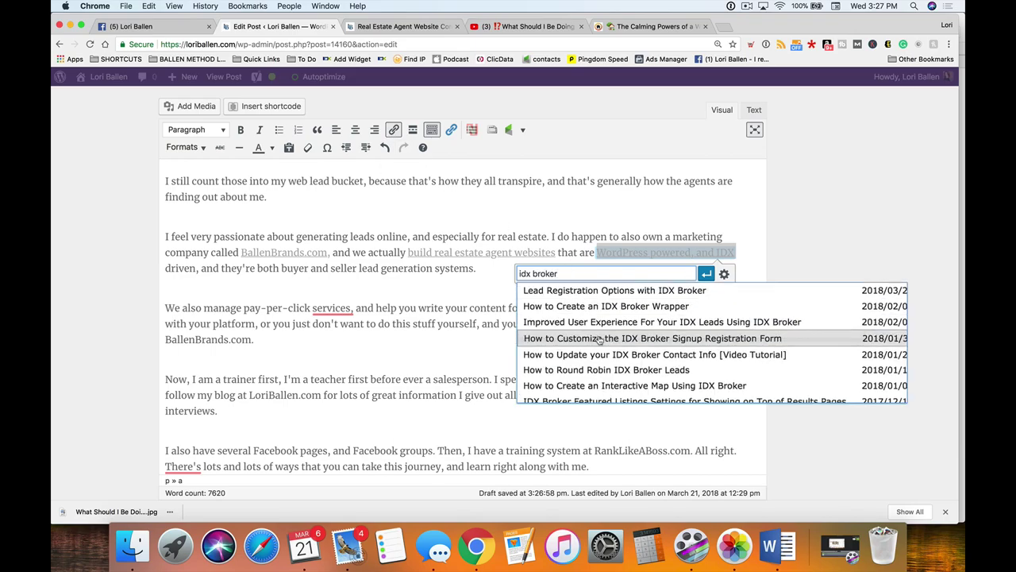
scroll(605, 331, down, 5)
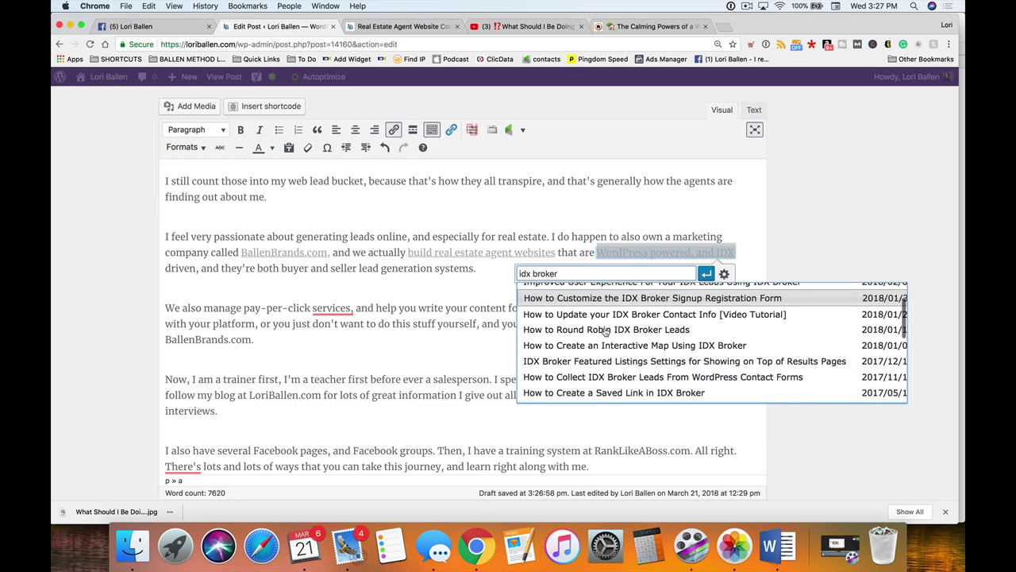
scroll(605, 331, down, 1)
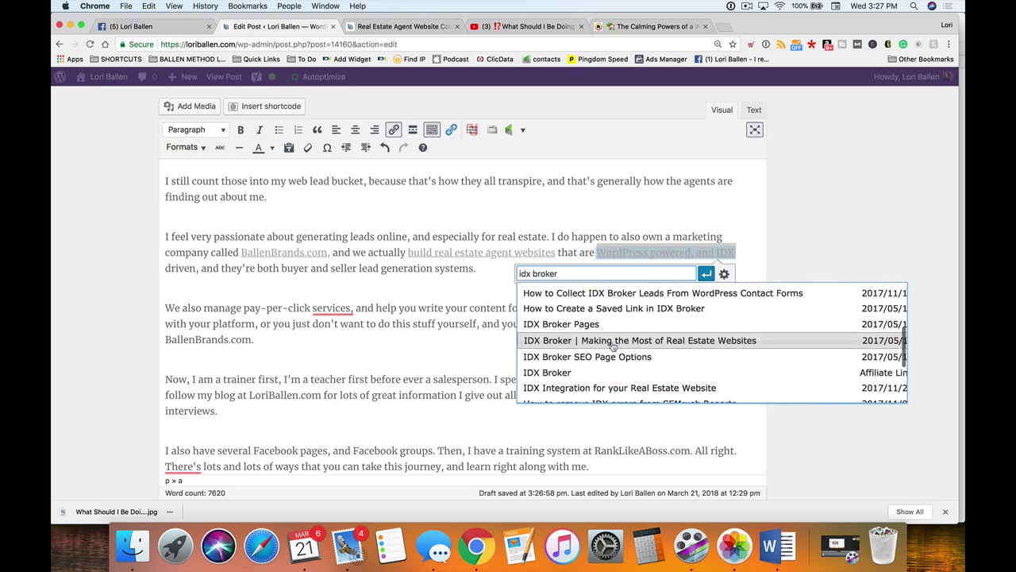
click(611, 347)
click(706, 274)
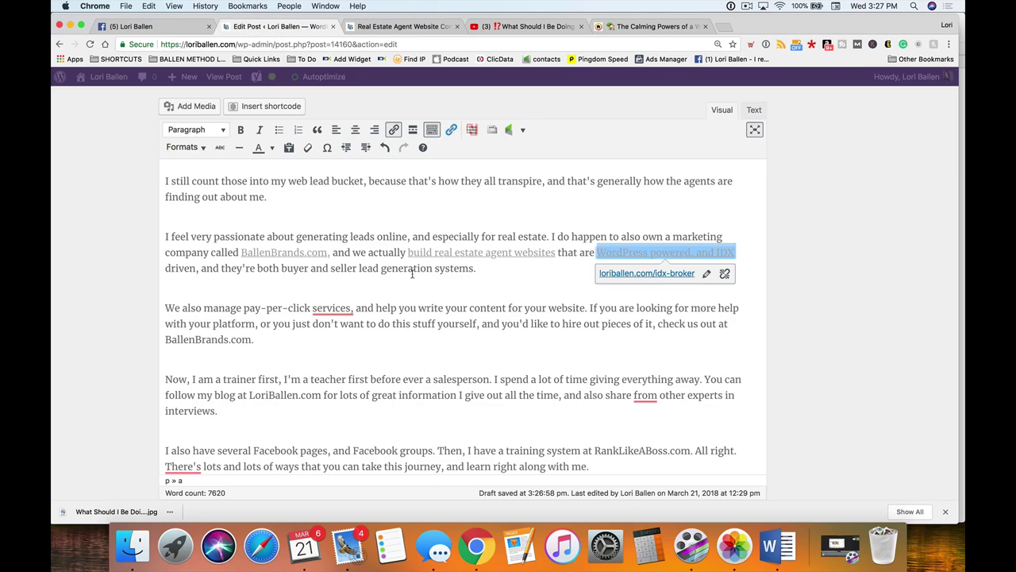
click(493, 281)
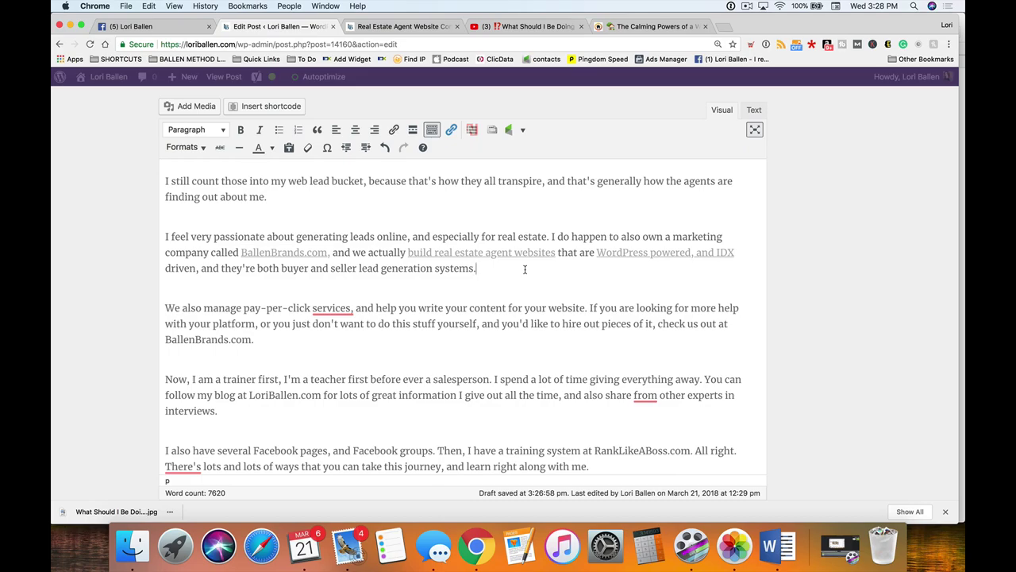
Accept Grammarly's suggestion to remove the stray comma after 'services'
scroll(524, 269, down, 2)
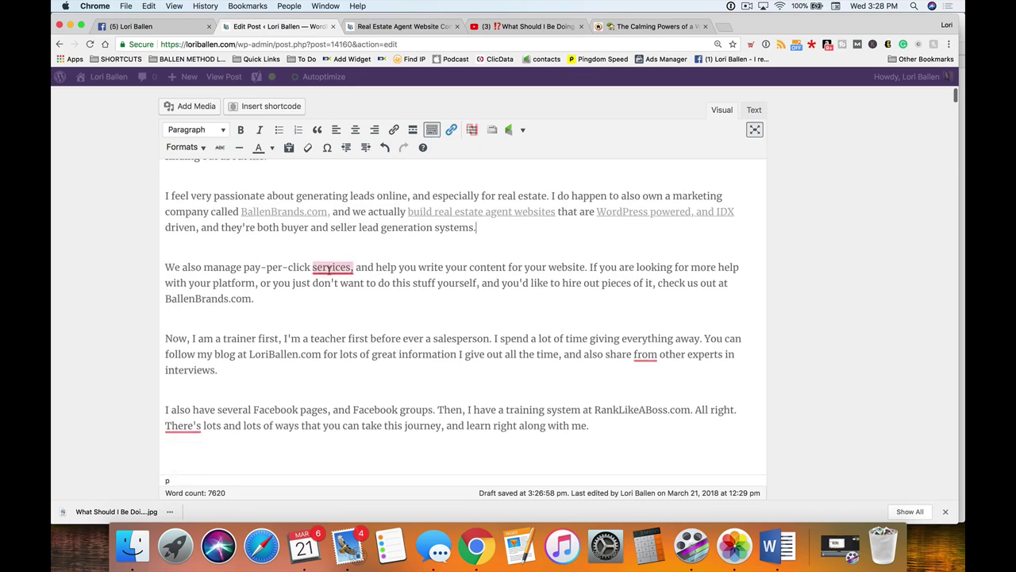
mouse_move(334, 268)
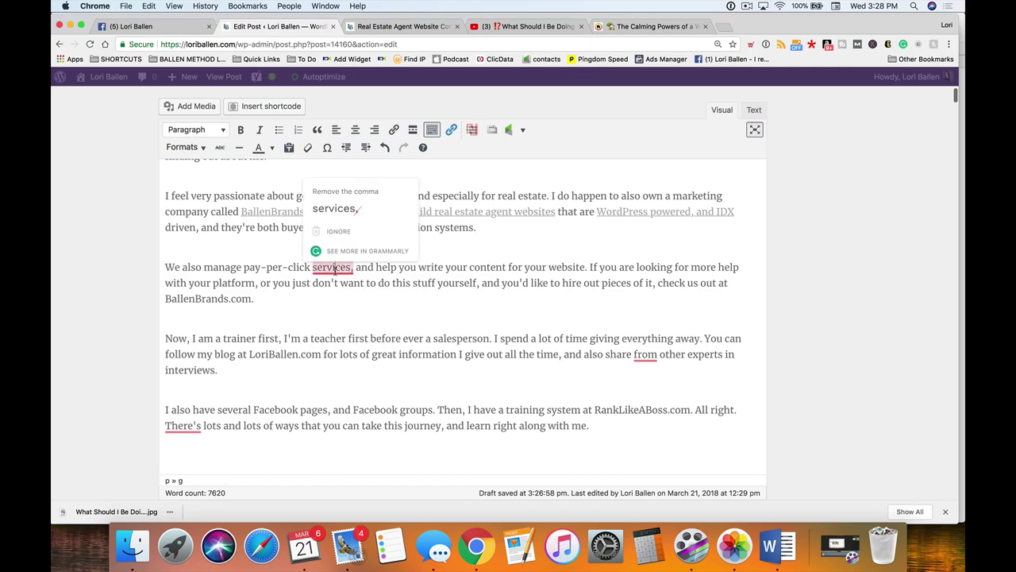
click(343, 212)
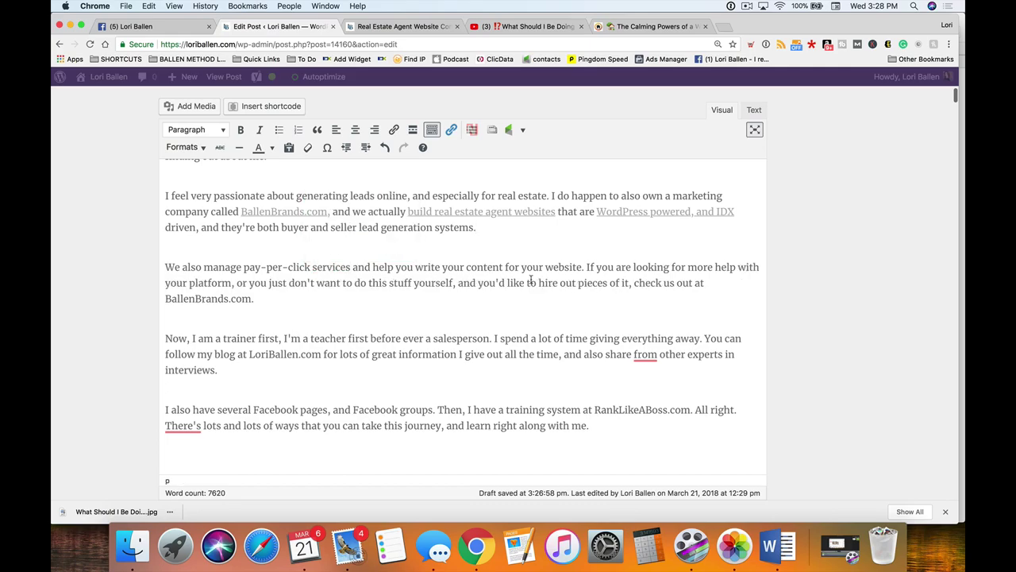
Open Ballen Brands' Real Estate Blog Content page in a new tab and copy its address
click(723, 29)
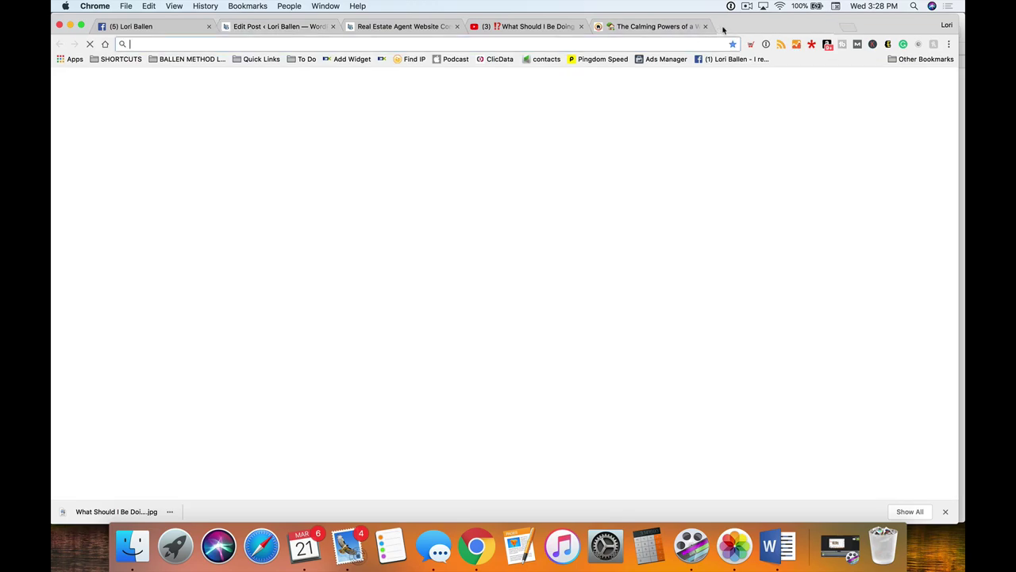
text(ballenbrands.c)
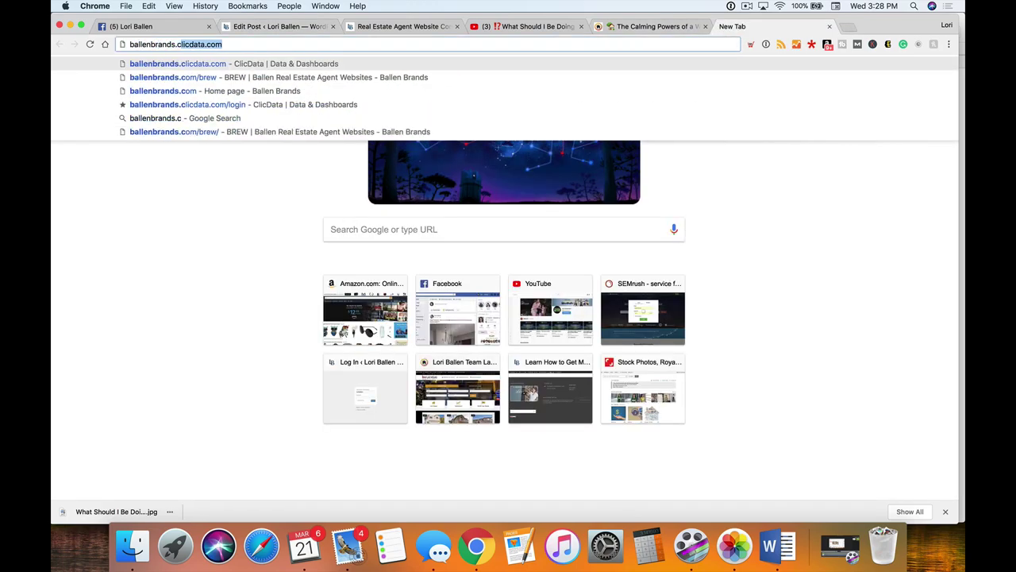
text(om/content)
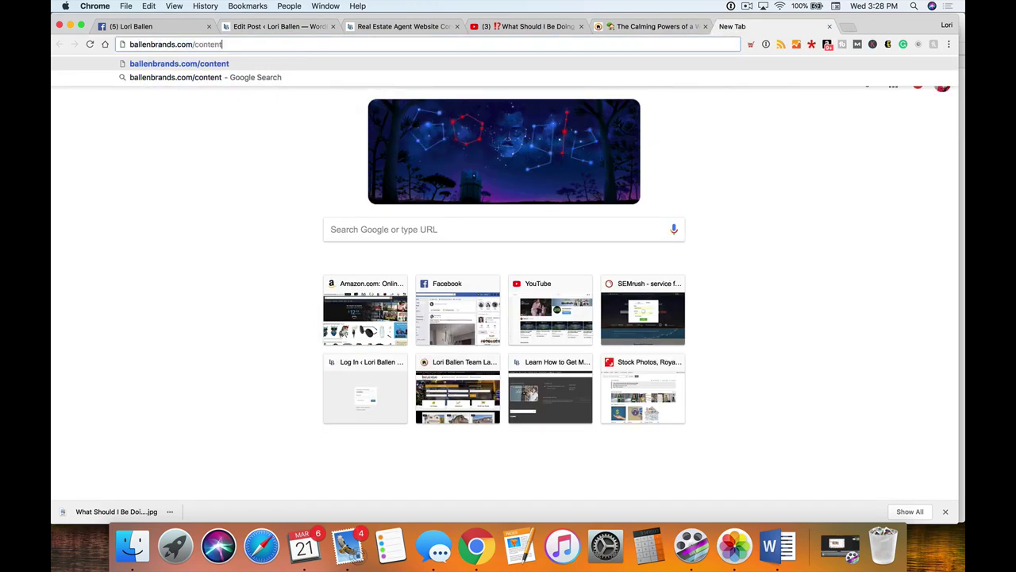
key(Return)
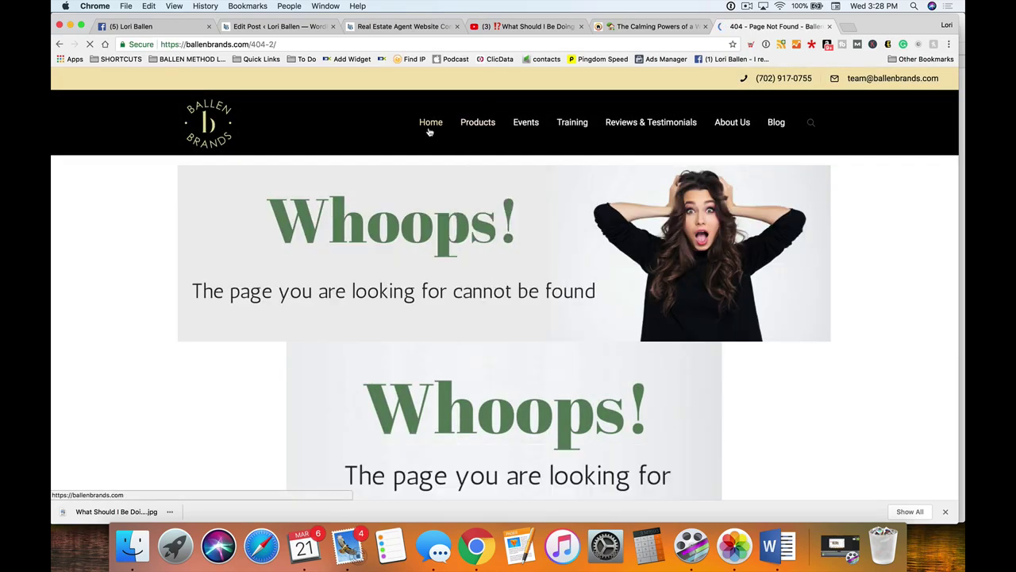
mouse_move(479, 125)
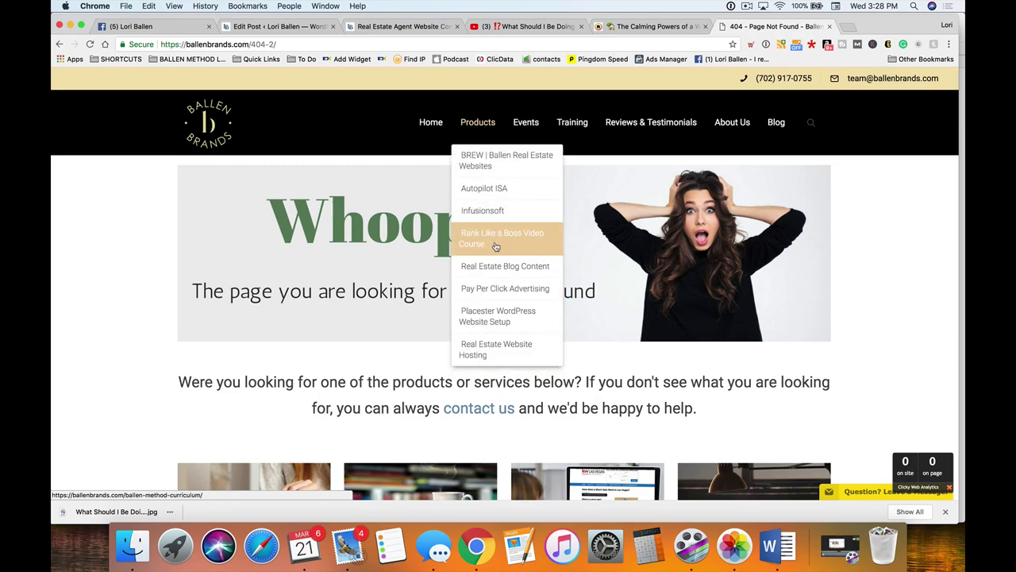
click(501, 270)
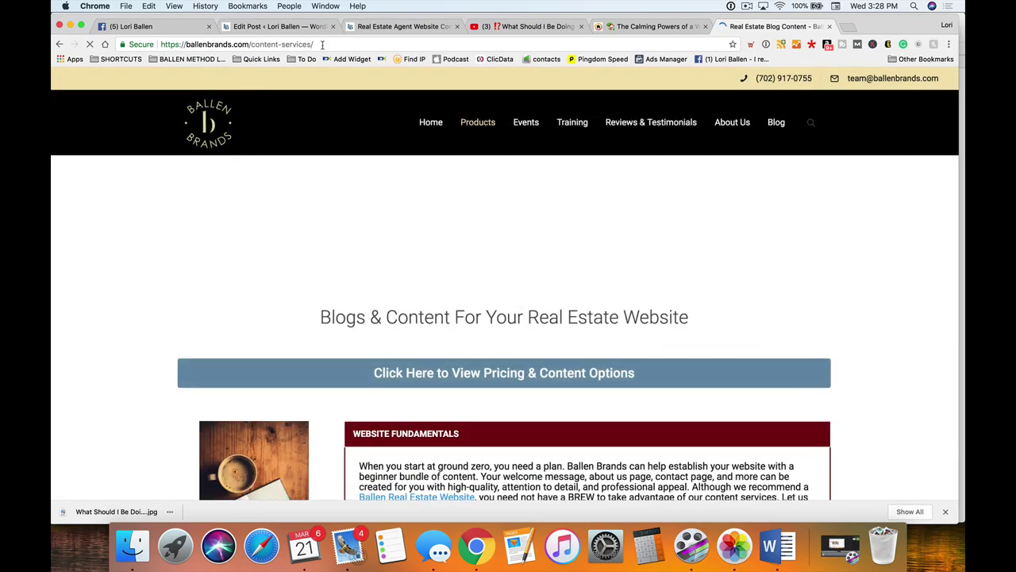
click(323, 46)
key(super+c)
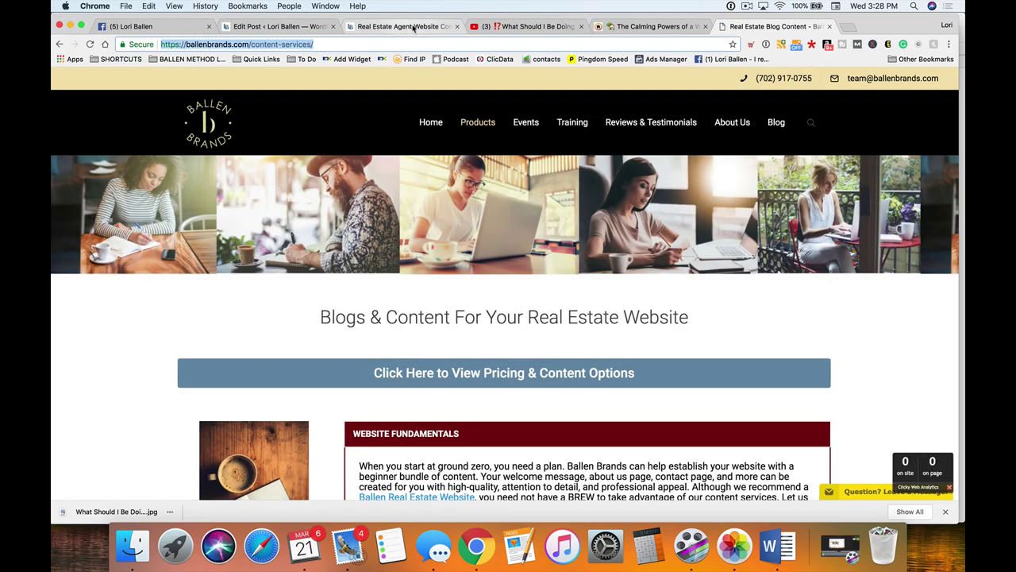
click(413, 27)
click(274, 26)
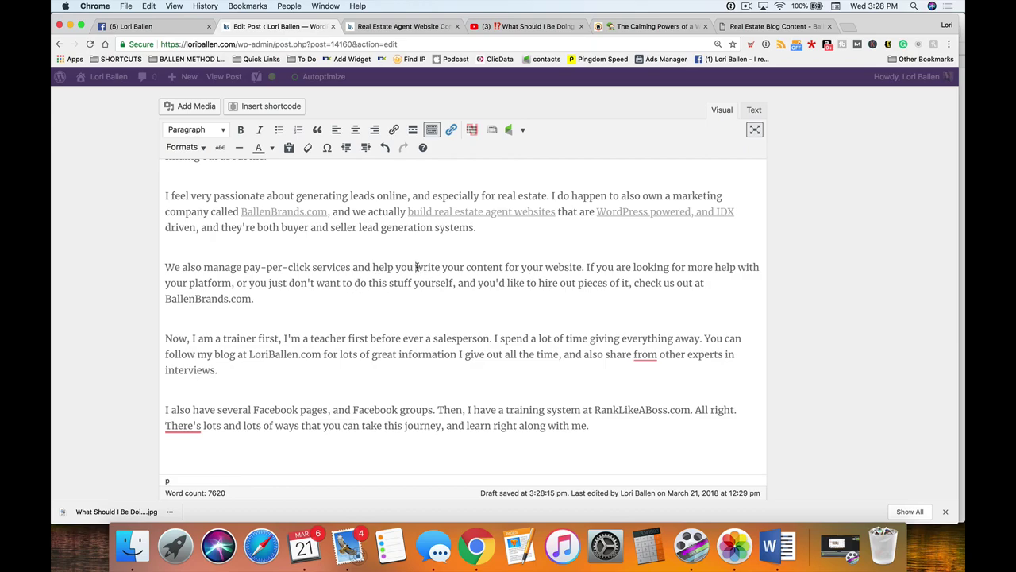
Link 'write your content for your website.' to the pasted content-services page address
drag(416, 267, 585, 267)
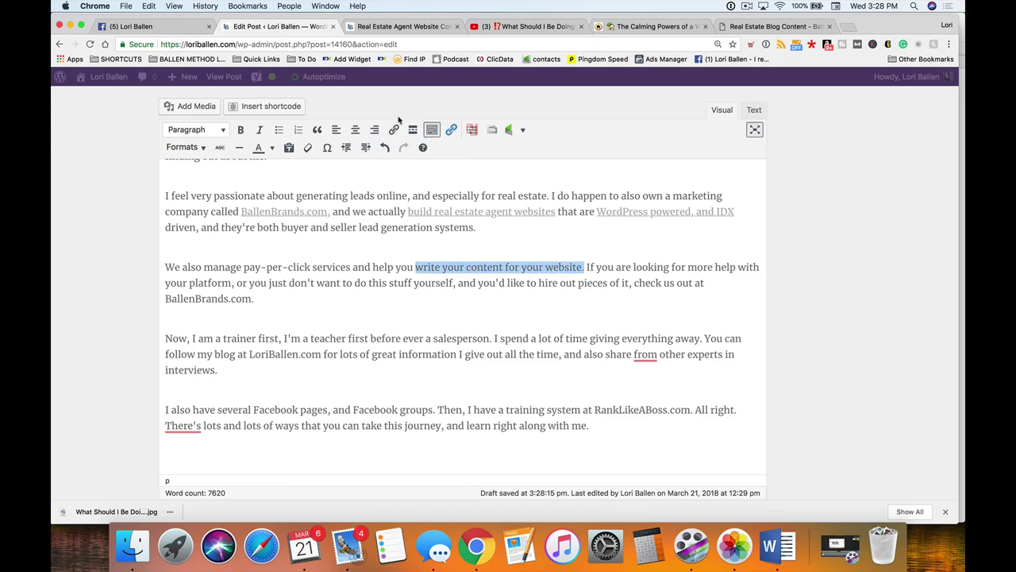
click(394, 130)
key(super+v)
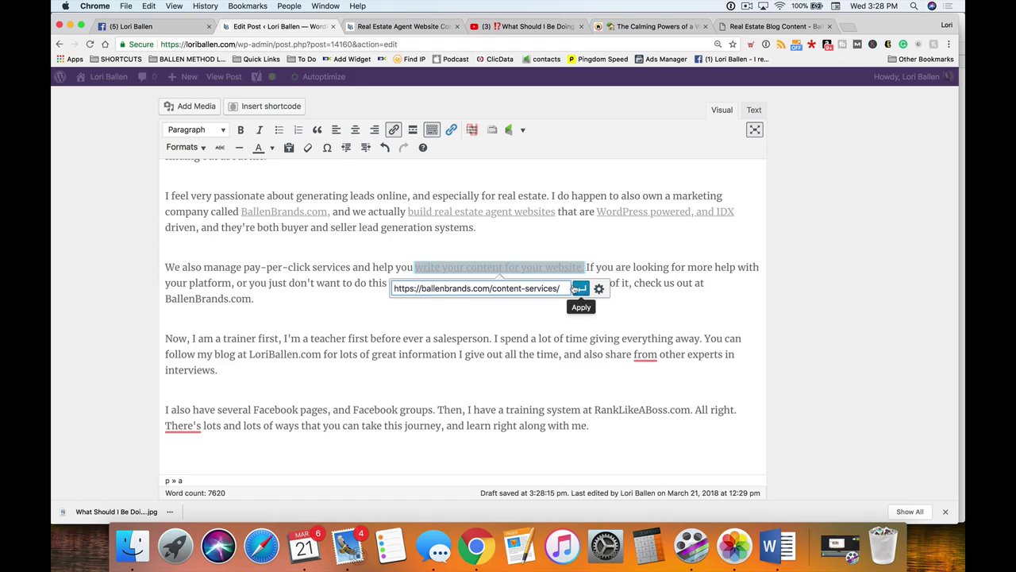
click(579, 288)
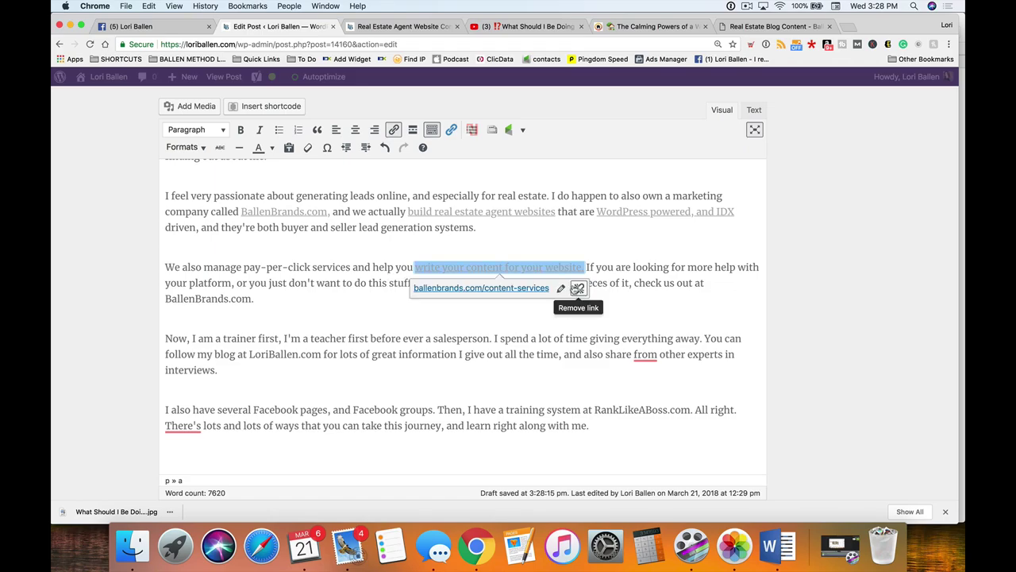
Add an invitation to call the business phone number after BallenBrands.com
click(288, 302)
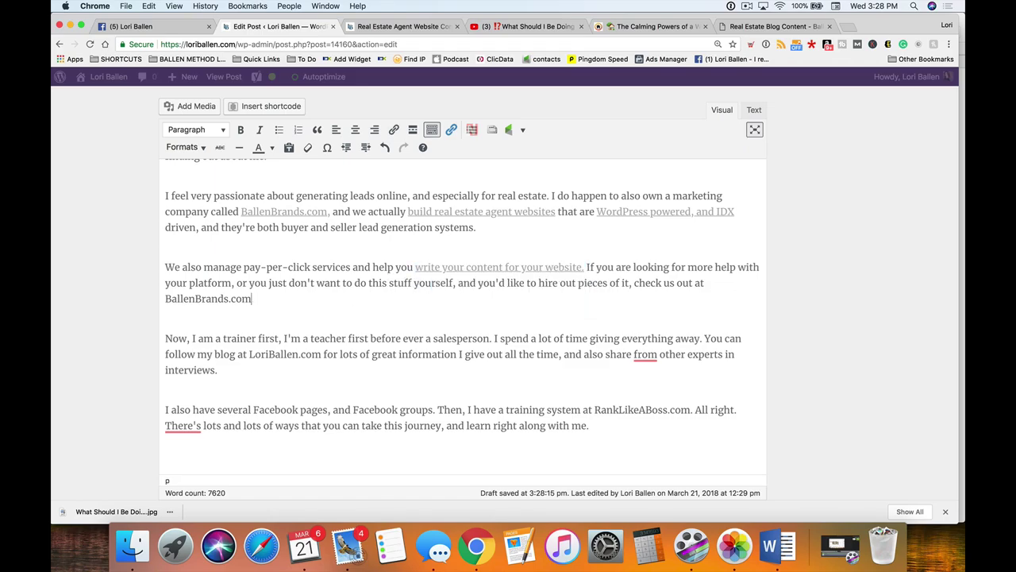
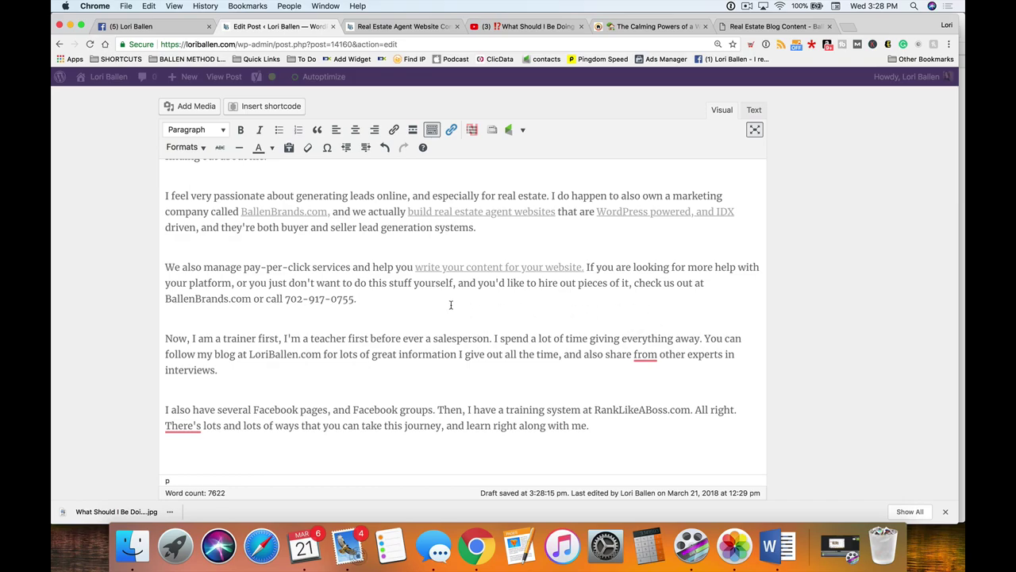
scroll(451, 304, down, 2)
scroll(450, 304, down, 4)
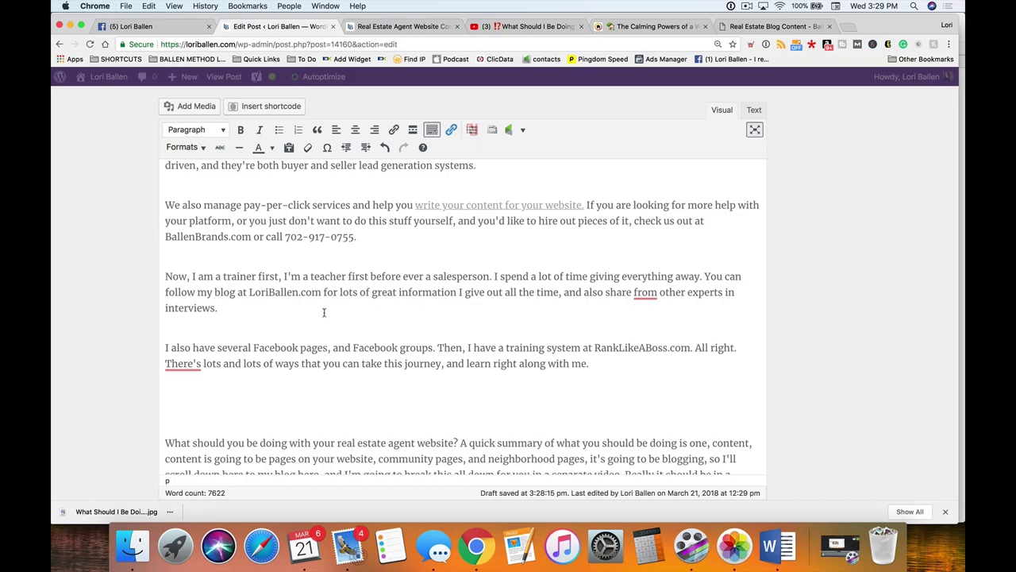
Remove the 'Now, I am a trainer first' paragraph from its place in the post
drag(218, 309, 165, 275)
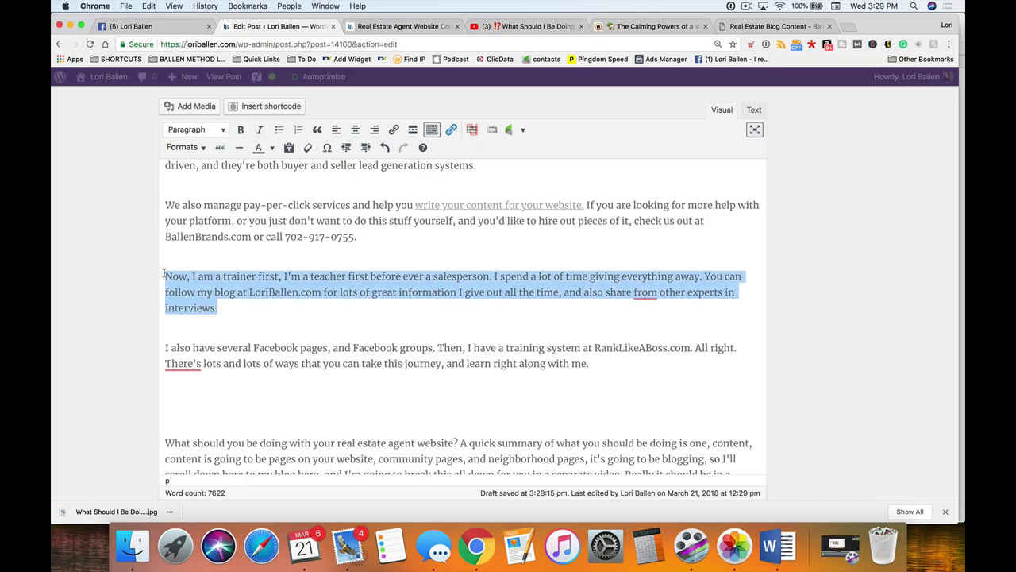
scroll(318, 293, up, 3)
scroll(317, 292, down, 2)
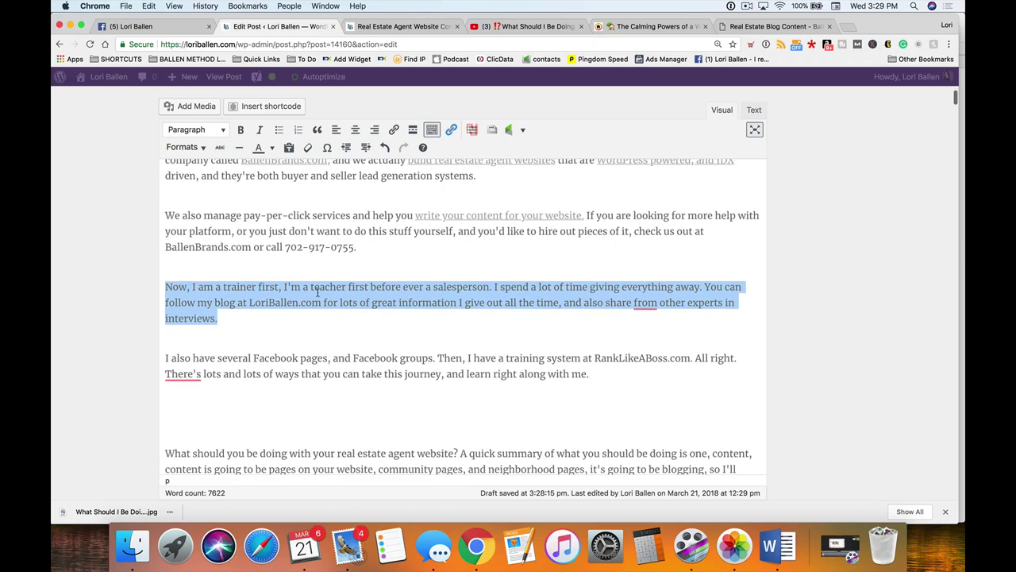
scroll(471, 332, up, 2)
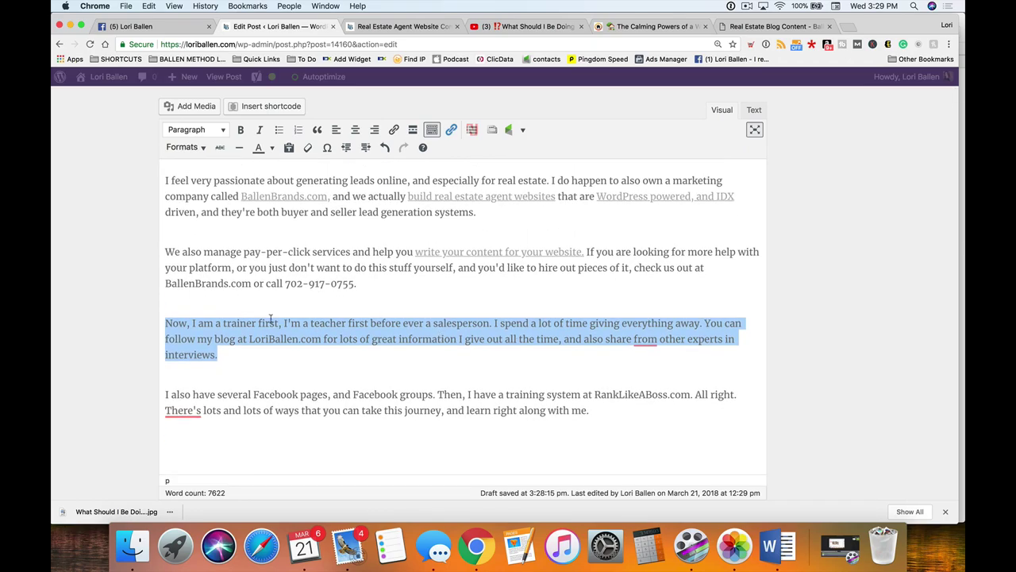
click(244, 321)
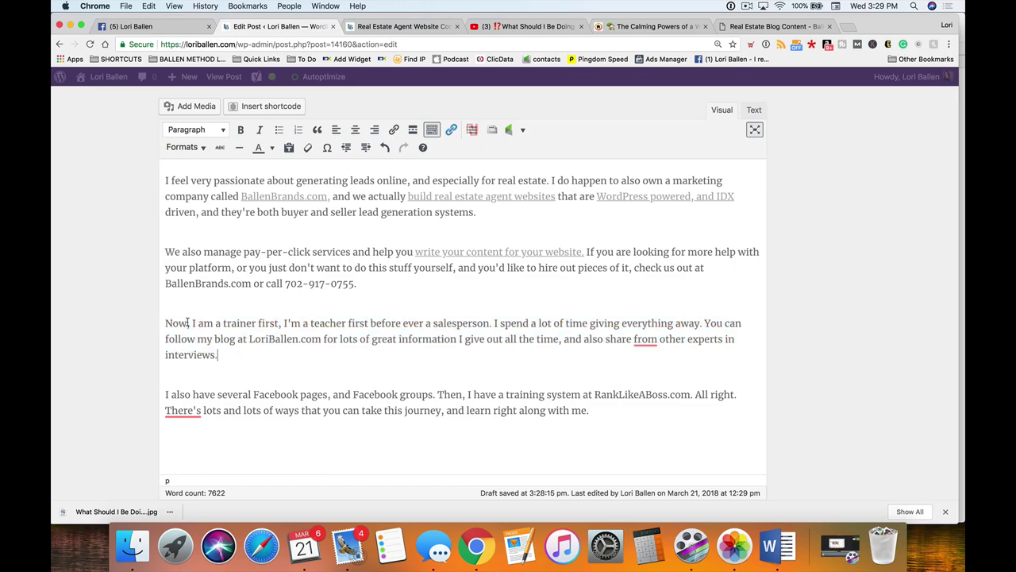
drag(165, 323, 243, 349)
key(cmd+c)
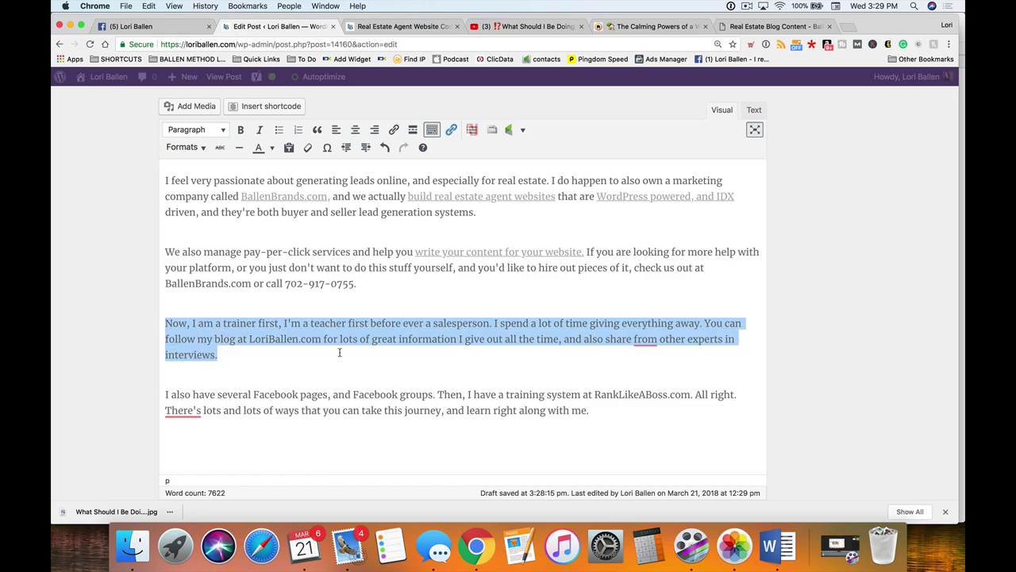
key(BackSpace)
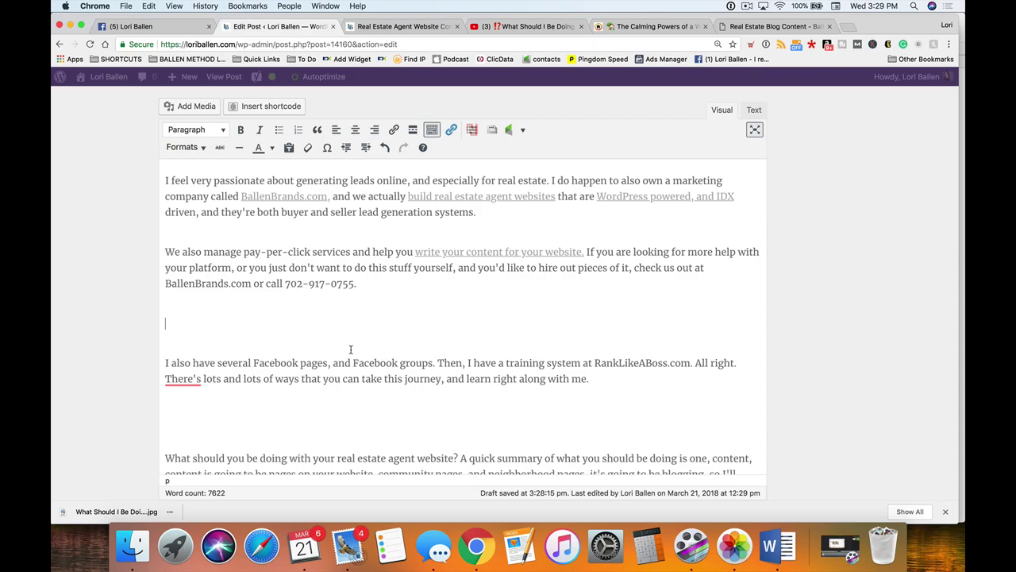
Insert a Note shortcode whose content is the pasted trainer paragraph
click(271, 106)
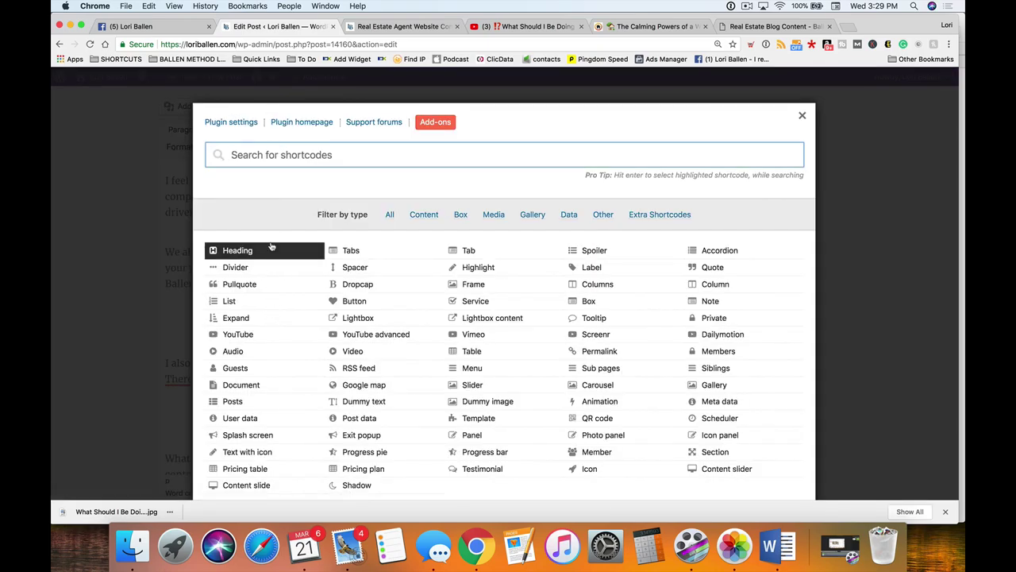
text(note)
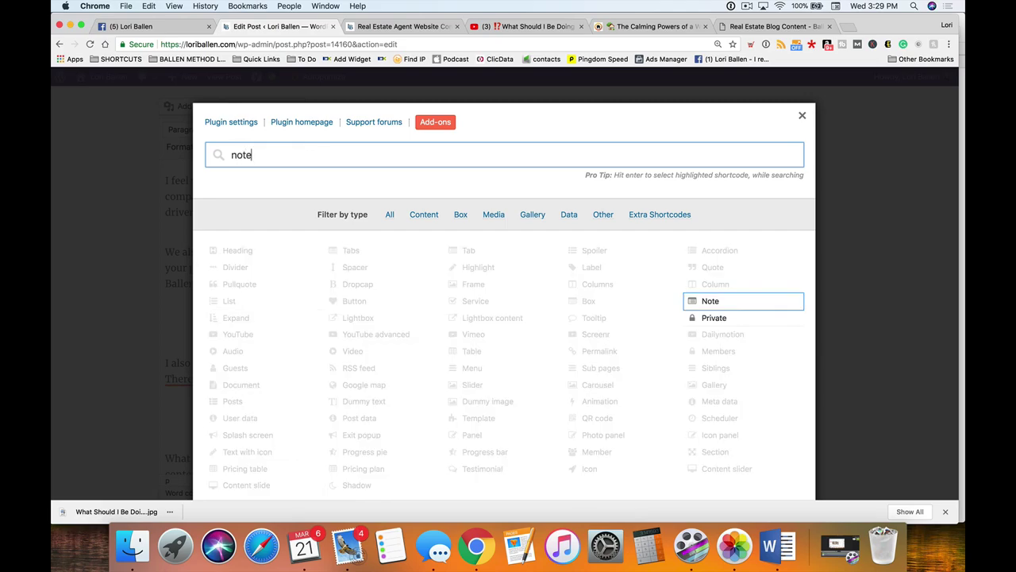
click(738, 303)
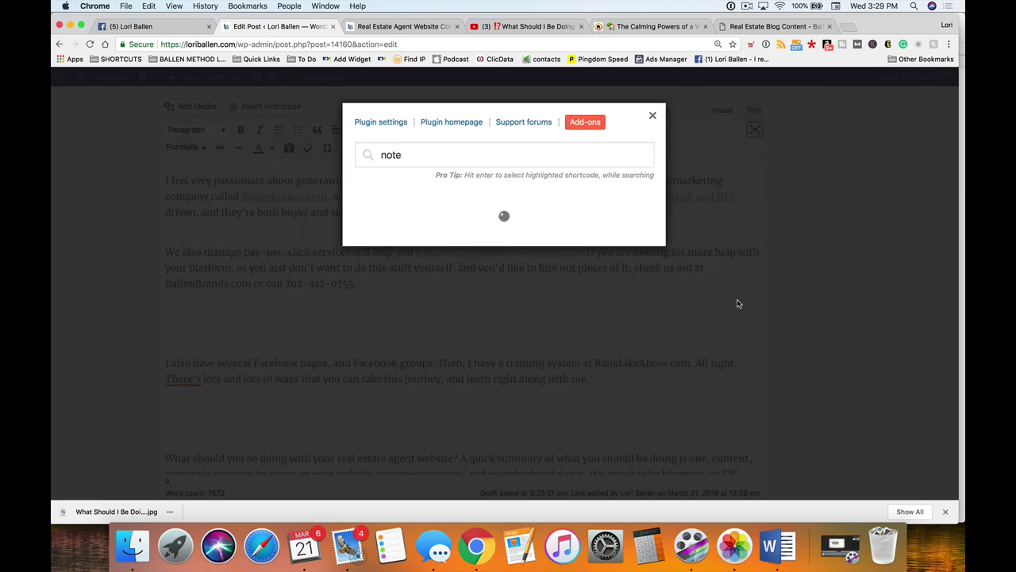
scroll(499, 403, down, 5)
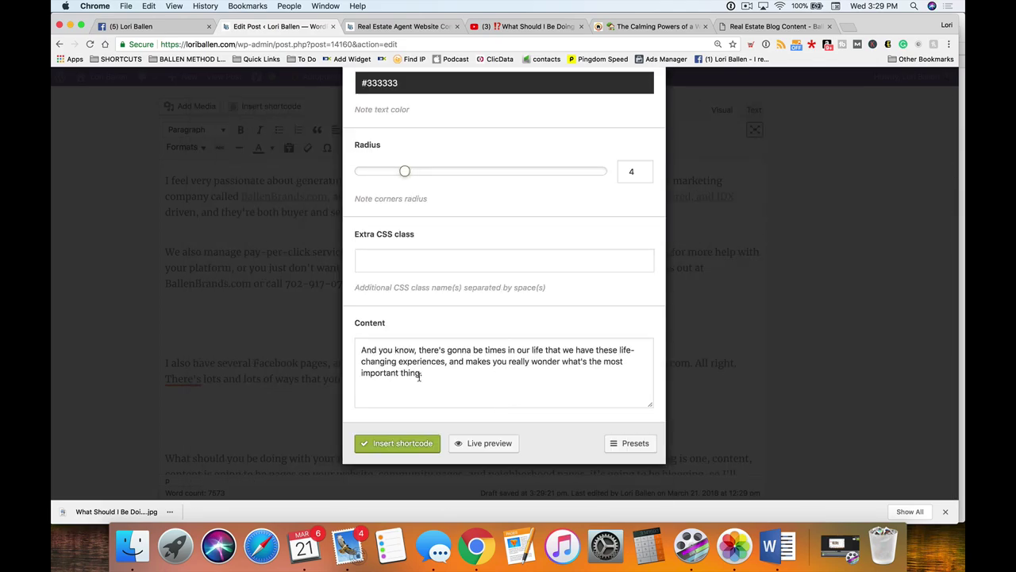
drag(419, 377, 341, 357)
key(cmd+v)
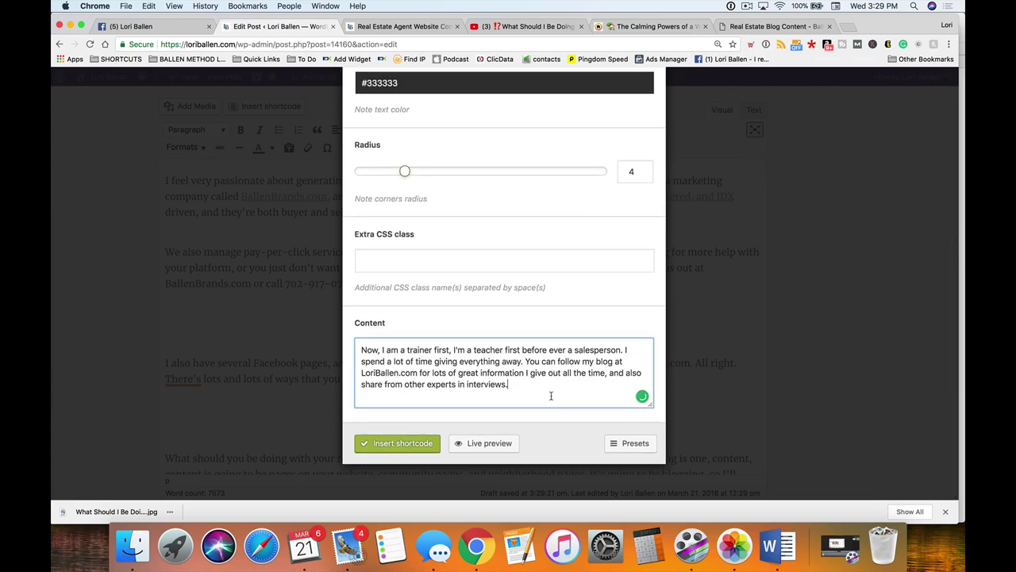
click(402, 443)
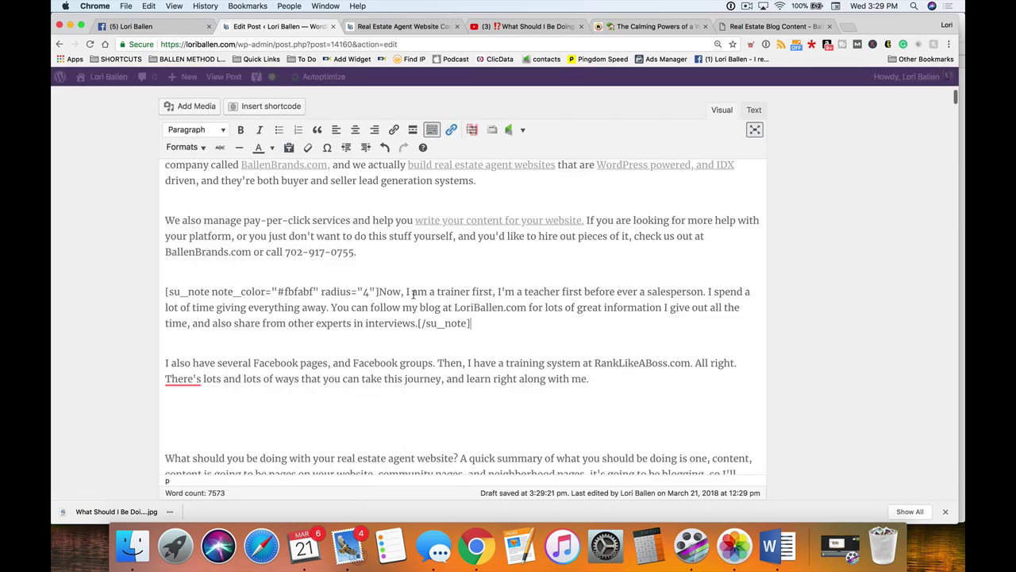
Link the author's website name inside the trainer note to that site's https address
drag(526, 314, 456, 315)
click(455, 314)
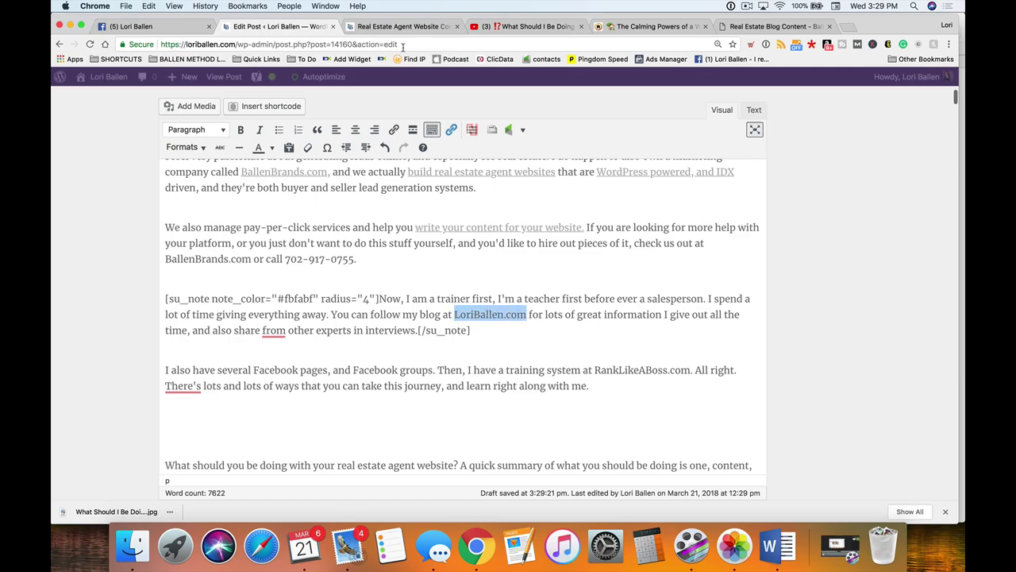
click(393, 129)
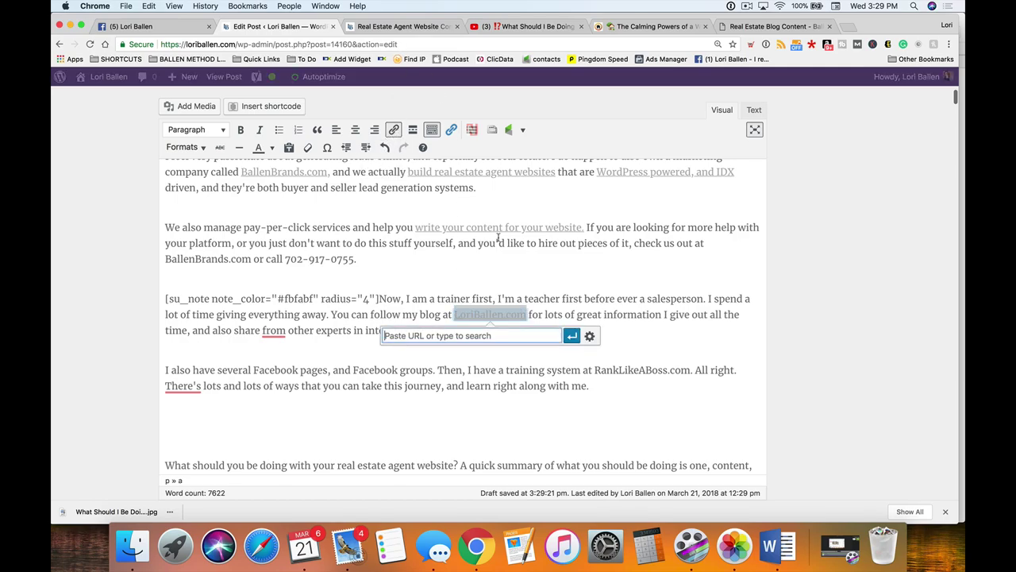
text(https)
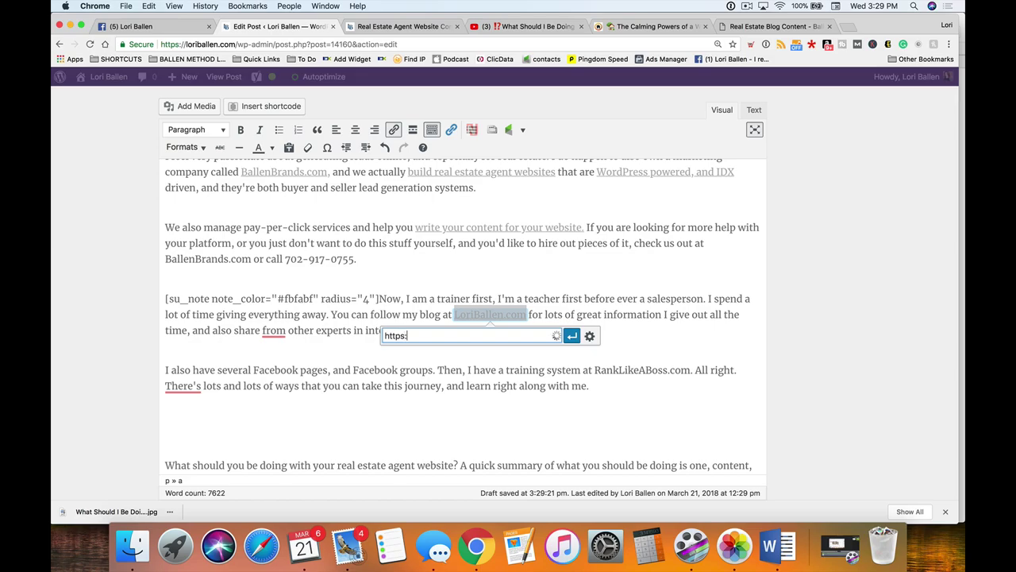
text(:ball)
text(loriballen.c)
text(om)
click(572, 337)
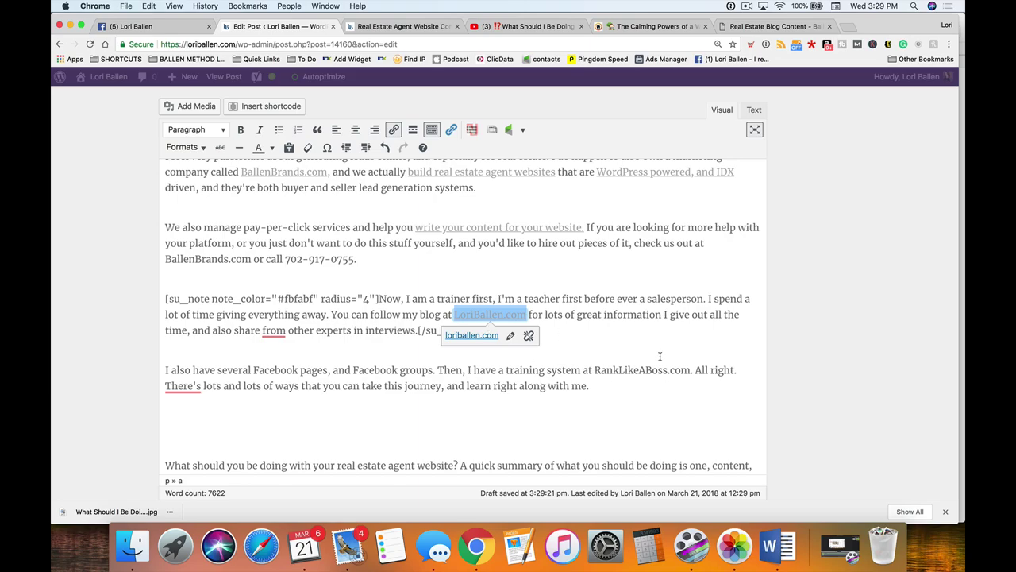
click(728, 324)
Open the draft post's preview in its browser tab
scroll(944, 233, up, 3)
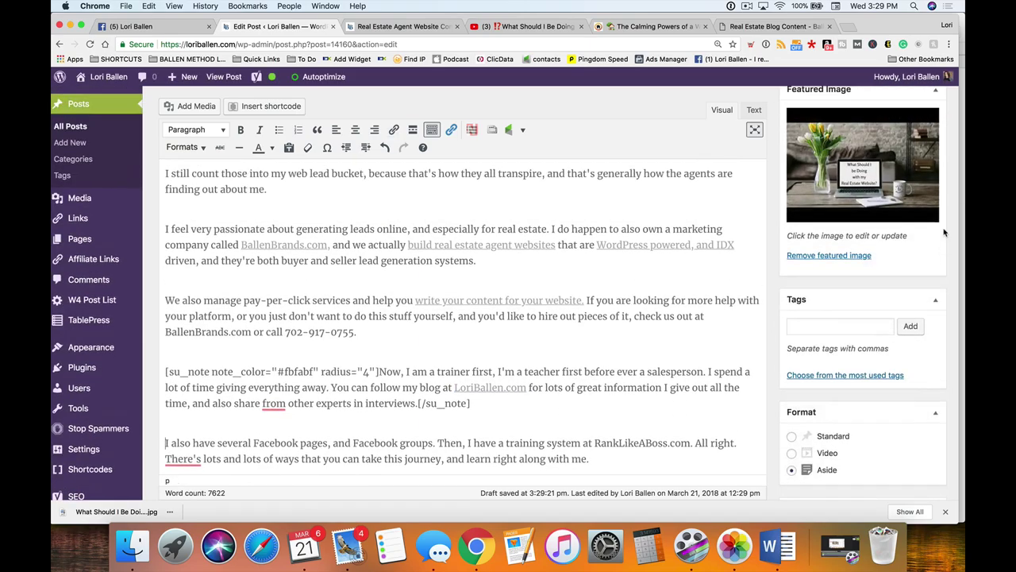
scroll(878, 225, up, 10)
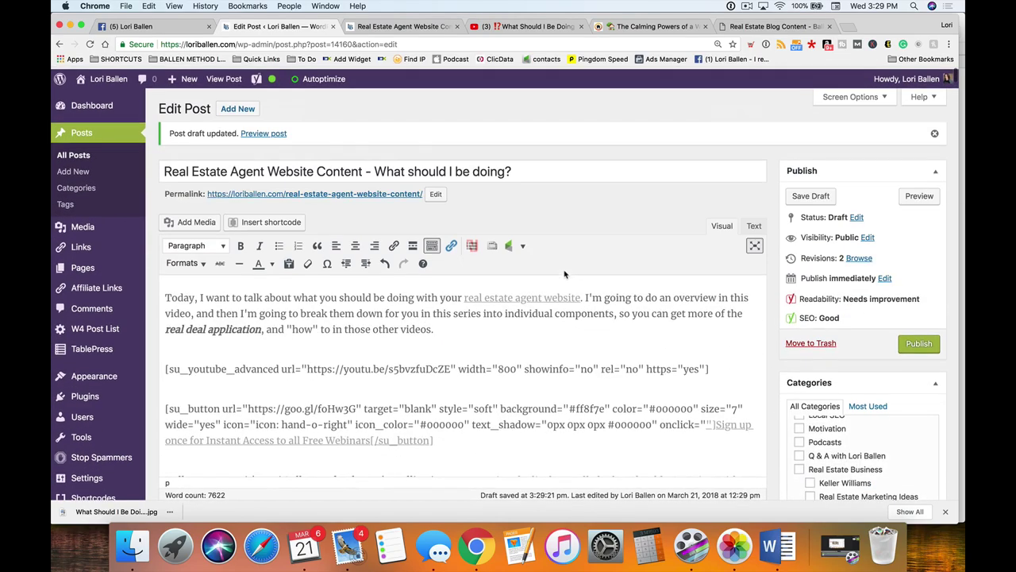
click(919, 194)
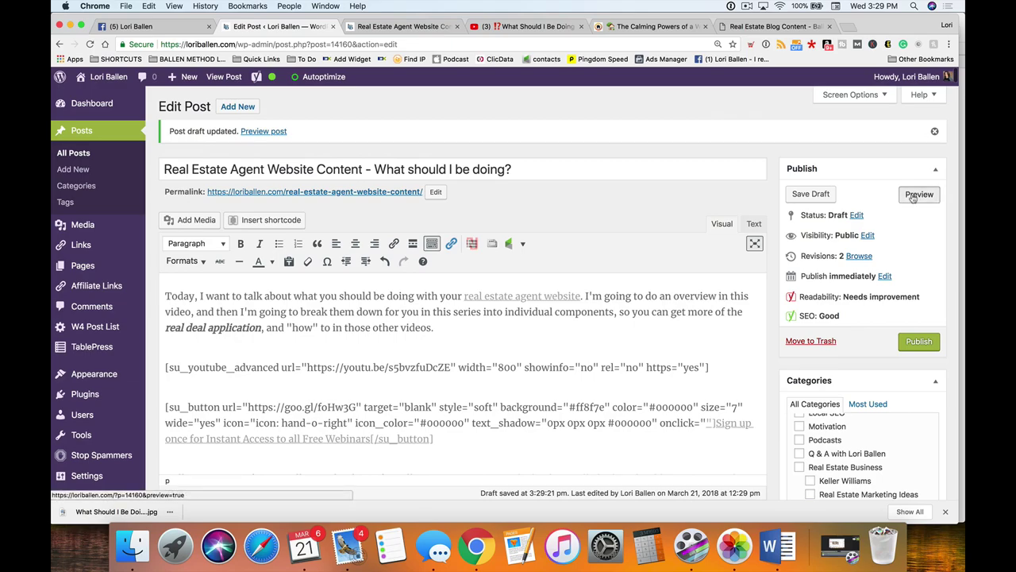
click(381, 26)
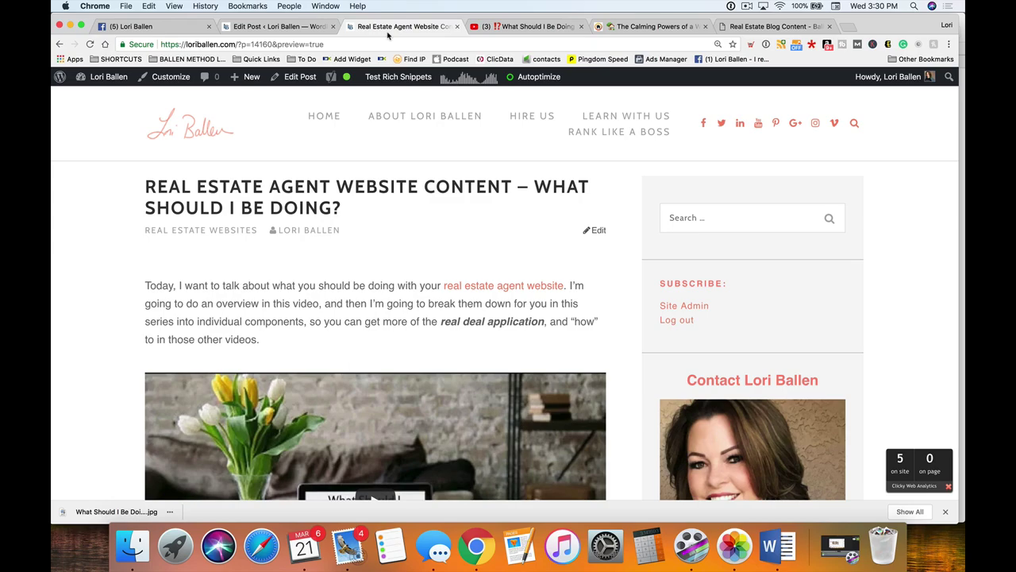
Inspect the yellow note box in the preview, then shrink the browser to phone width
scroll(431, 107, down, 15)
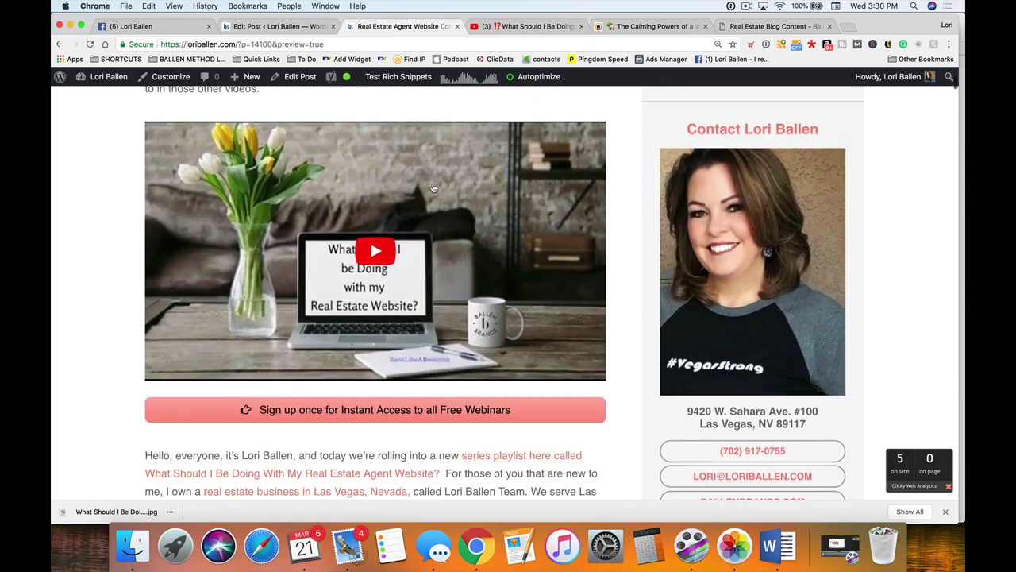
scroll(432, 185, up, 10)
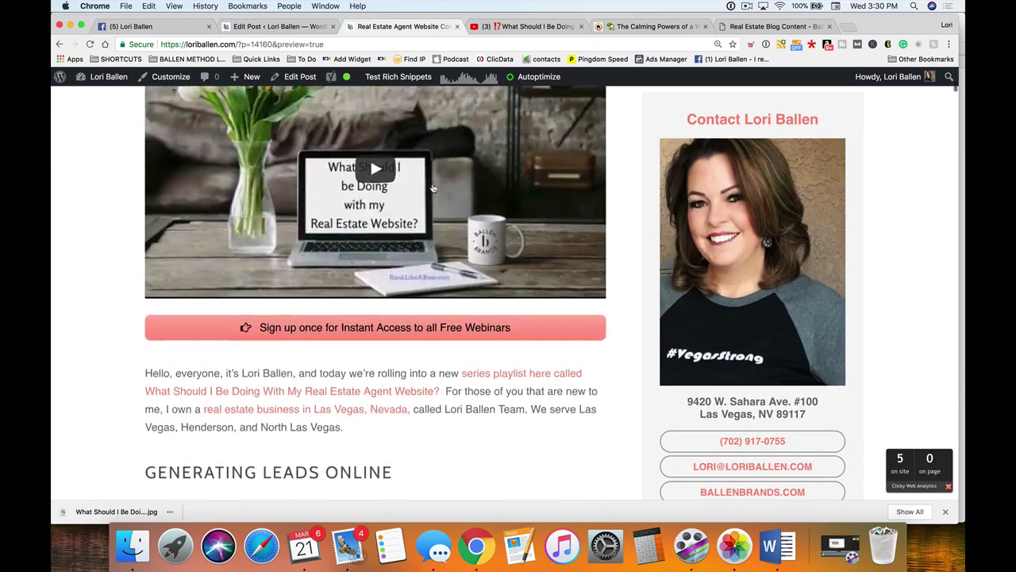
scroll(89, 173, down, 10)
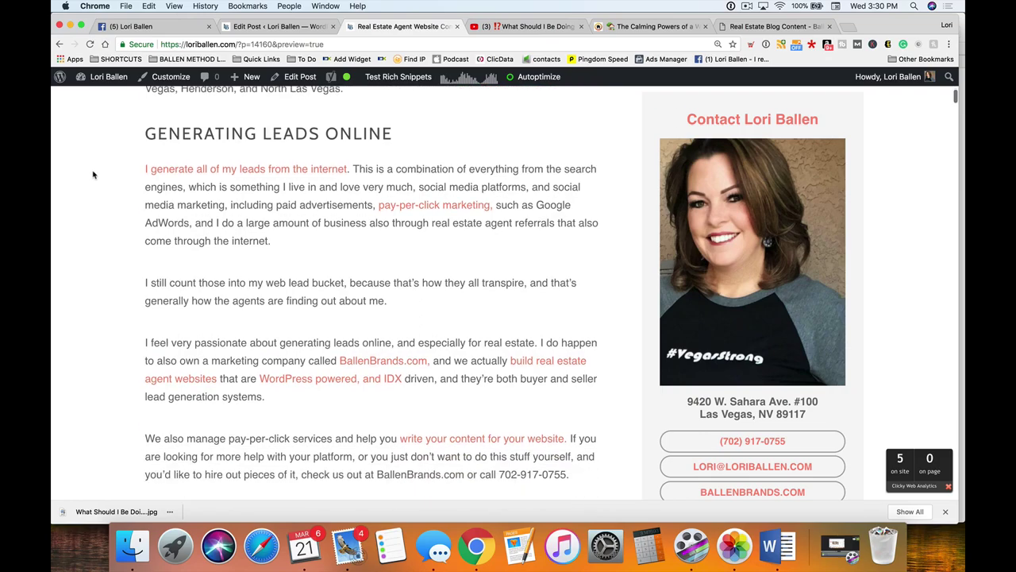
scroll(157, 203, down, 1)
drag(158, 170, 552, 211)
click(556, 213)
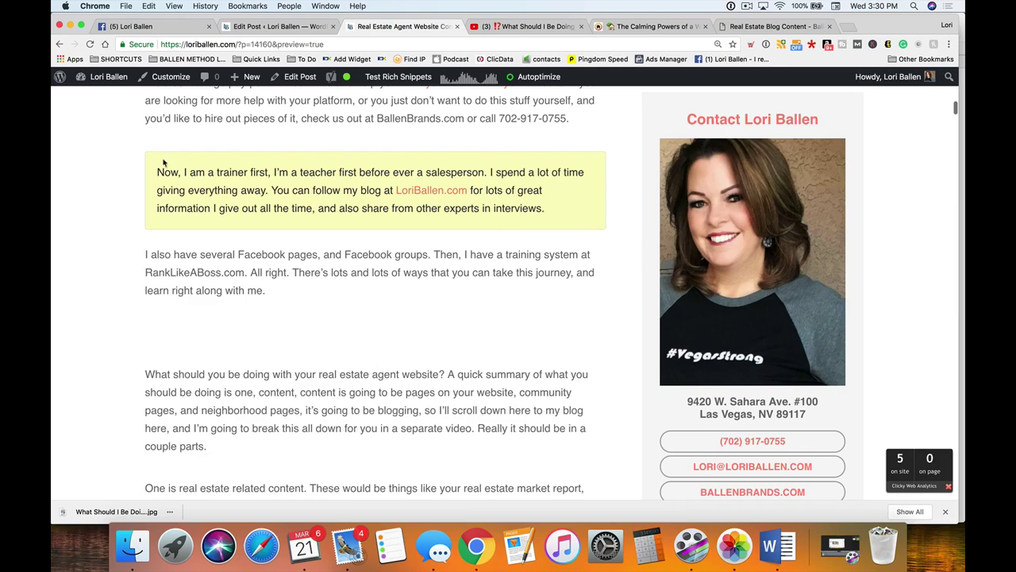
scroll(479, 252, up, 2)
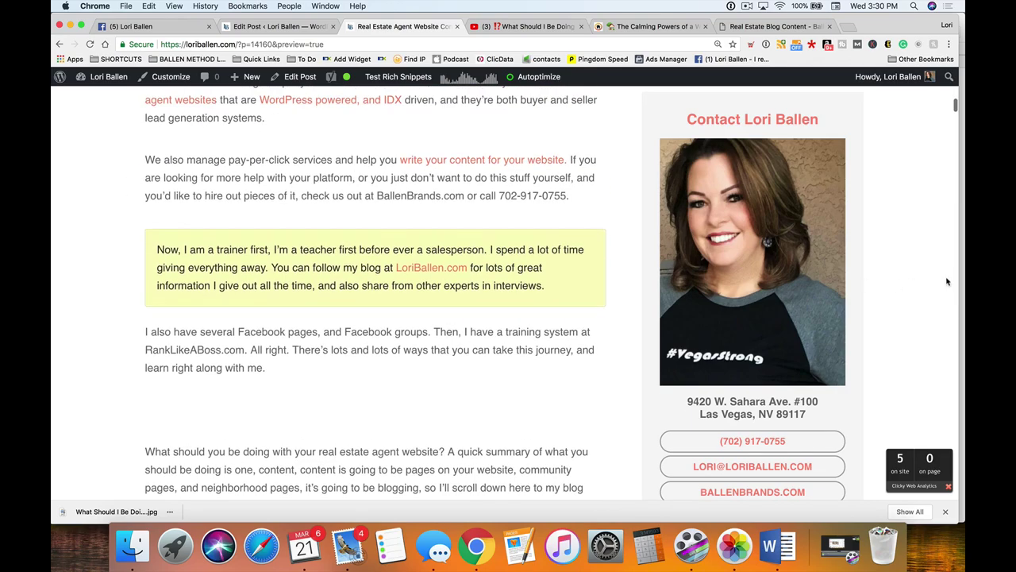
drag(960, 277, 362, 276)
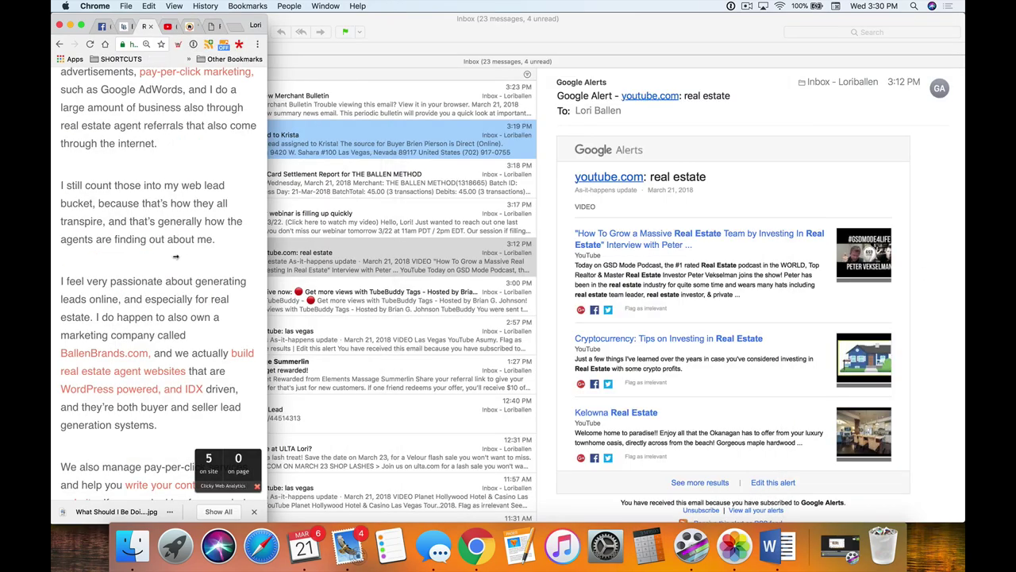
Check the yellow note at several narrow window widths, then restore the browser to full width
drag(441, 263, 442, 263)
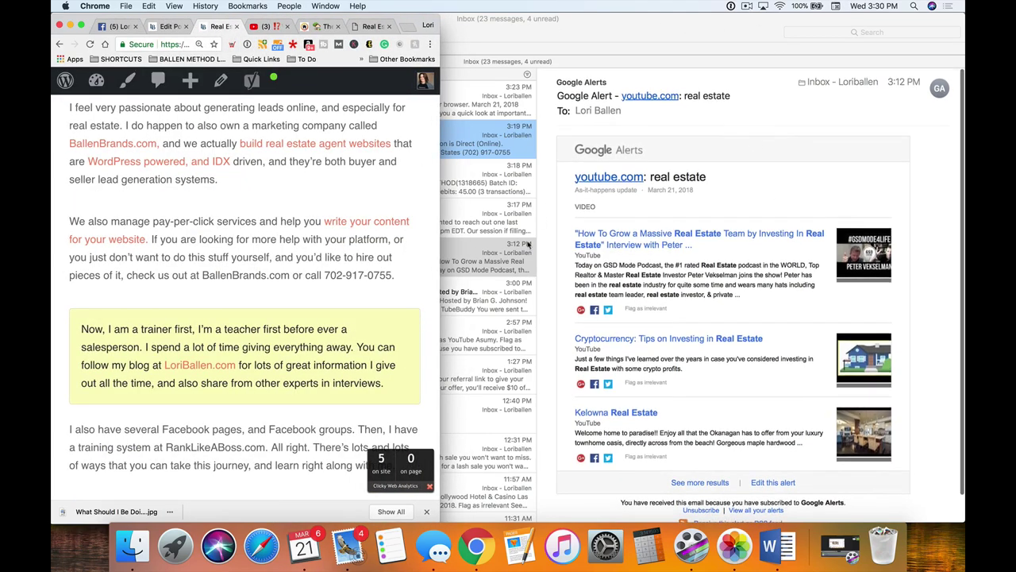
drag(439, 156, 339, 158)
drag(297, 157, 228, 156)
scroll(215, 150, up, 15)
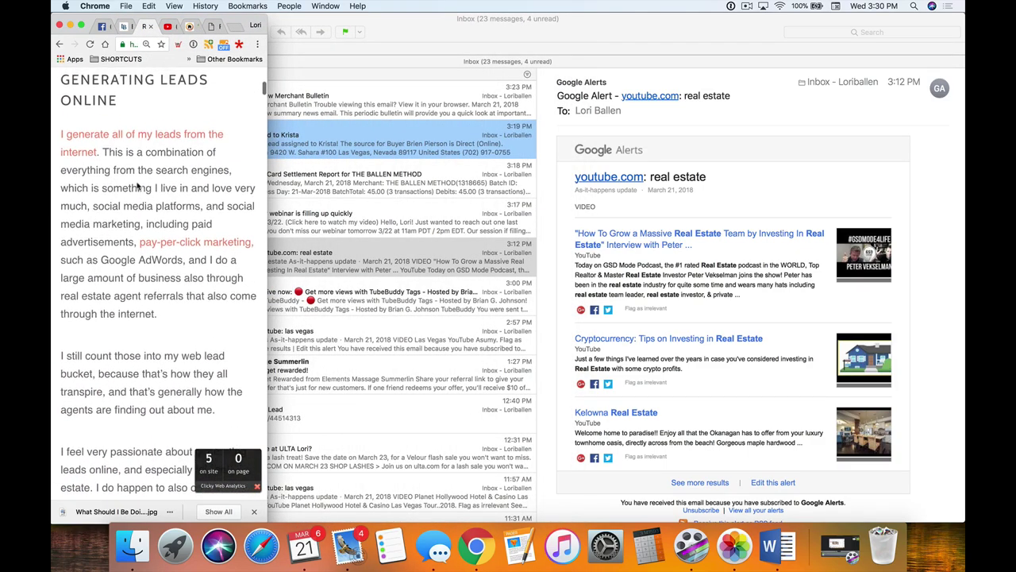
scroll(142, 187, down, 3)
scroll(141, 188, down, 15)
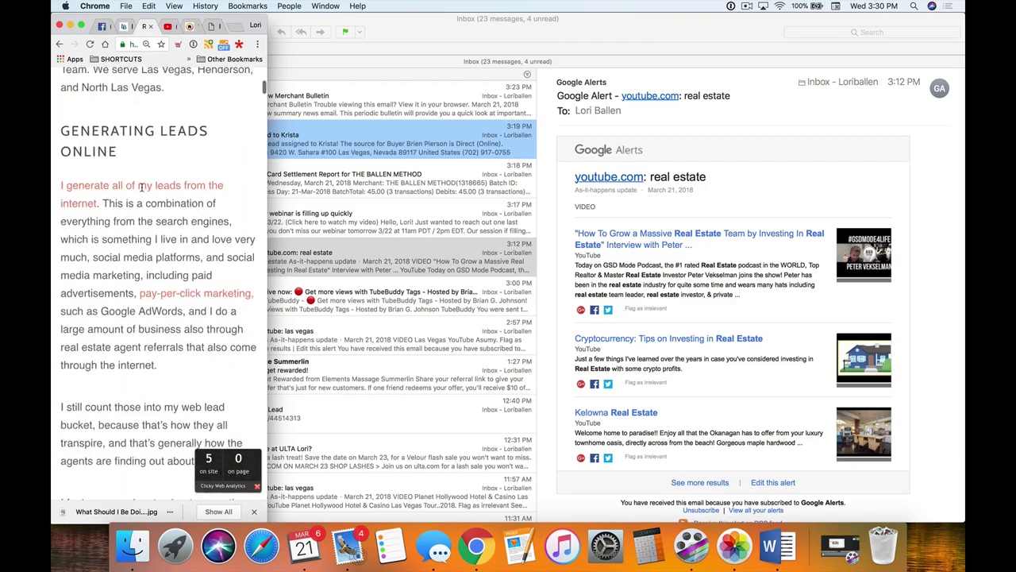
scroll(141, 187, down, 1)
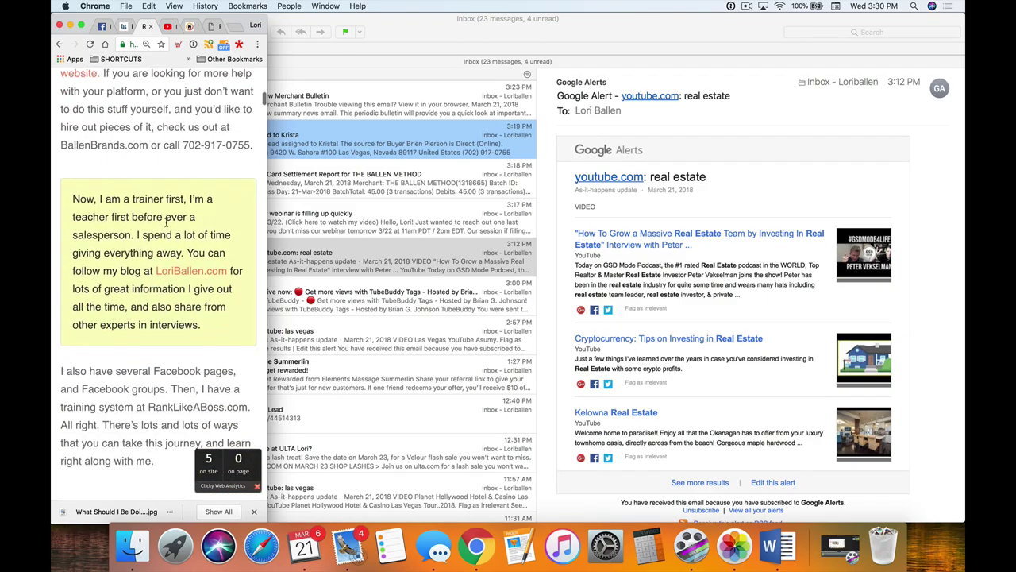
scroll(166, 224, down, 4)
drag(268, 200, 964, 224)
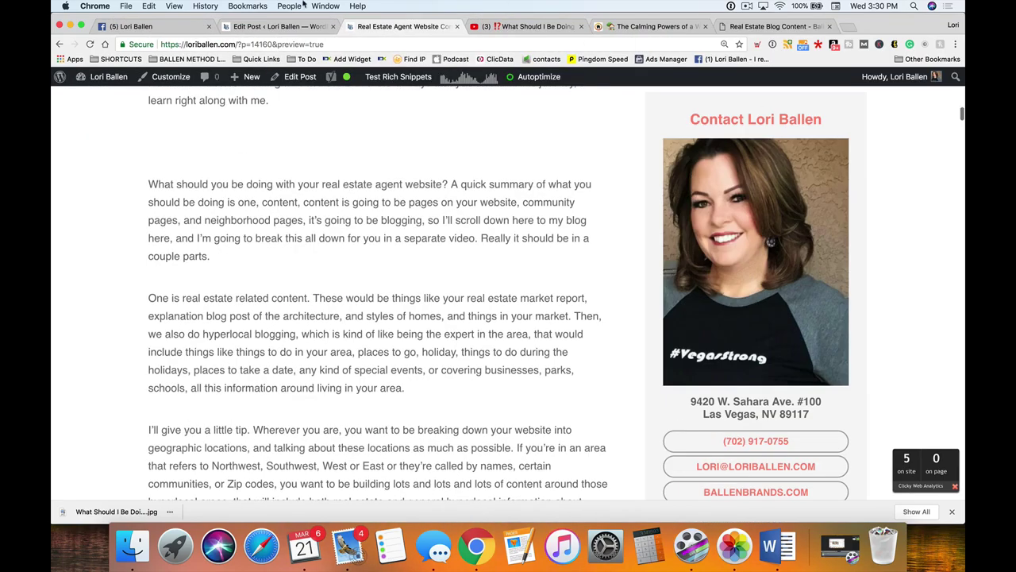
Delete the blank line after 'along with me.' and select the words 'Facebook pages'
key(ctrl+shift+Tab)
scroll(315, 368, down, 10)
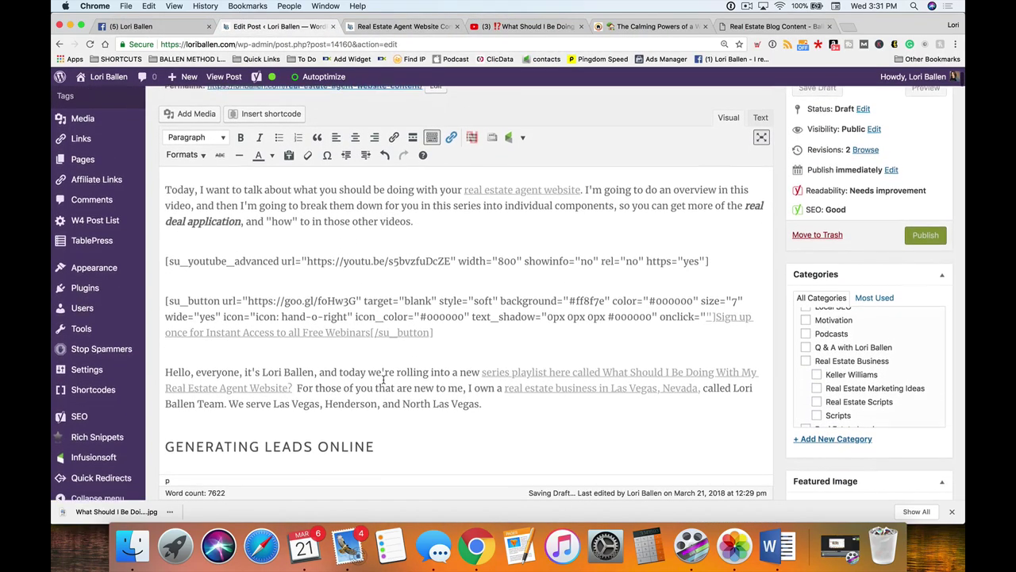
scroll(315, 369, down, 5)
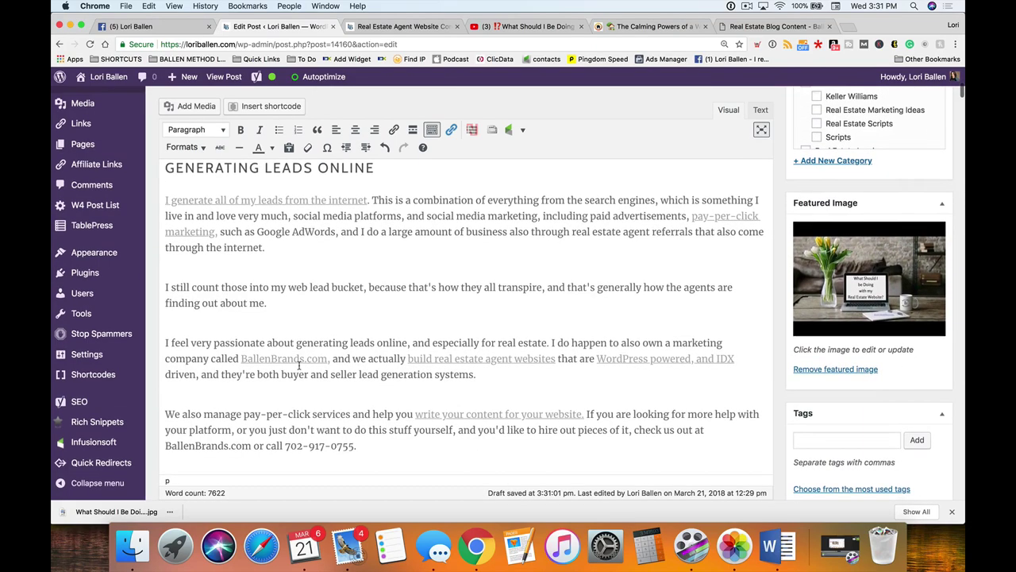
scroll(300, 363, down, 5)
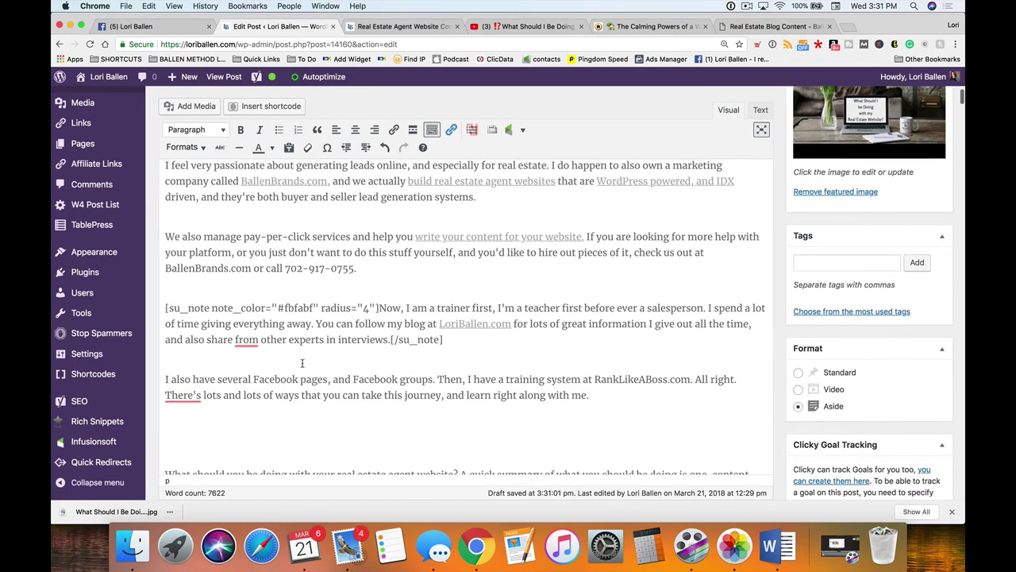
scroll(470, 355, down, 1)
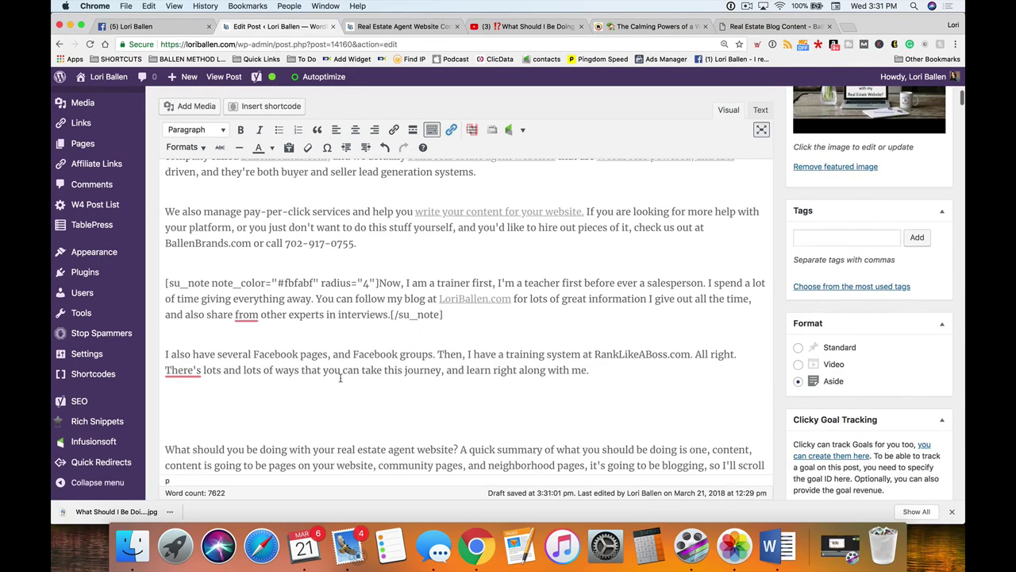
click(254, 396)
key(BackSpace)
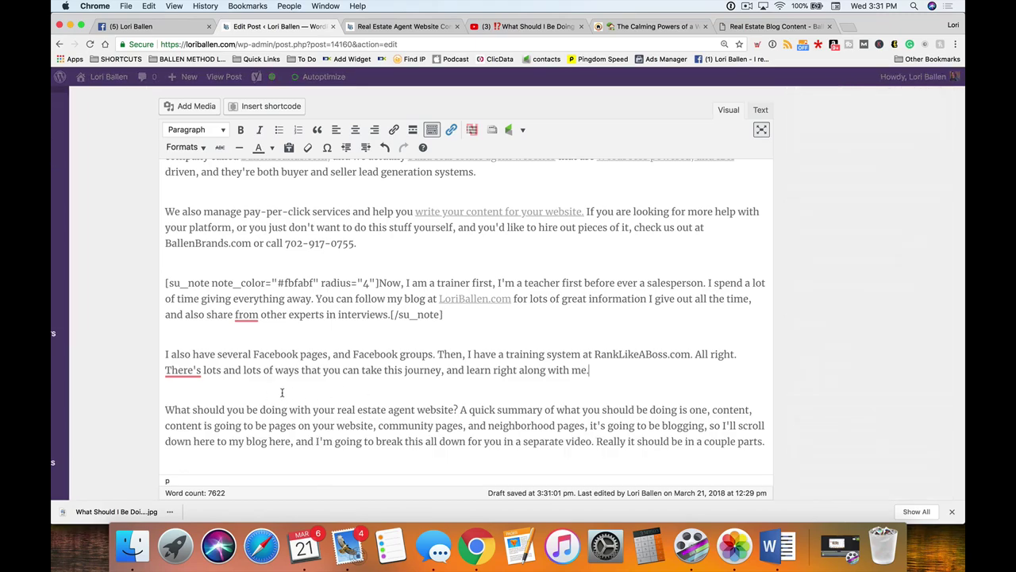
key(Right)
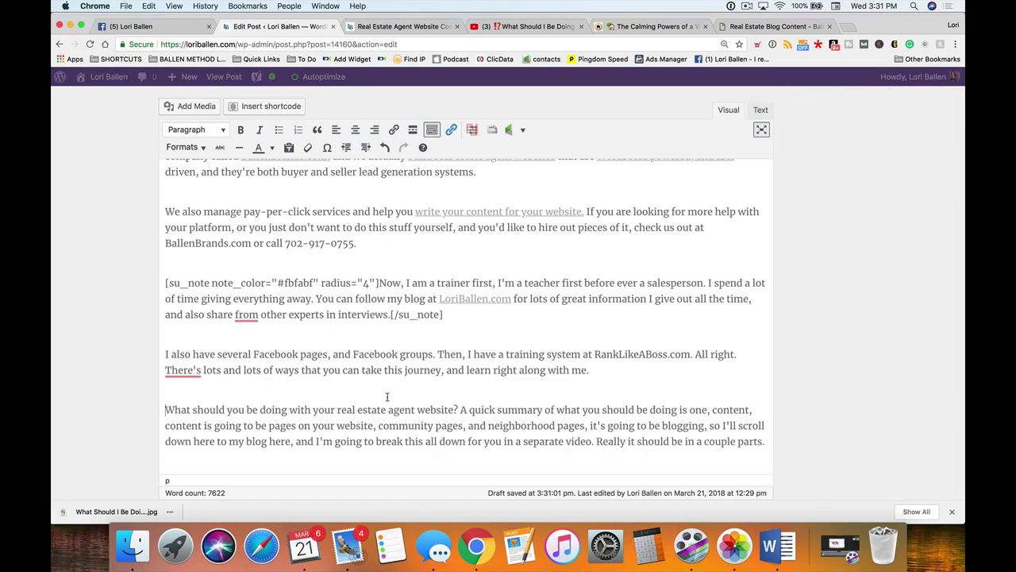
scroll(393, 393, down, 2)
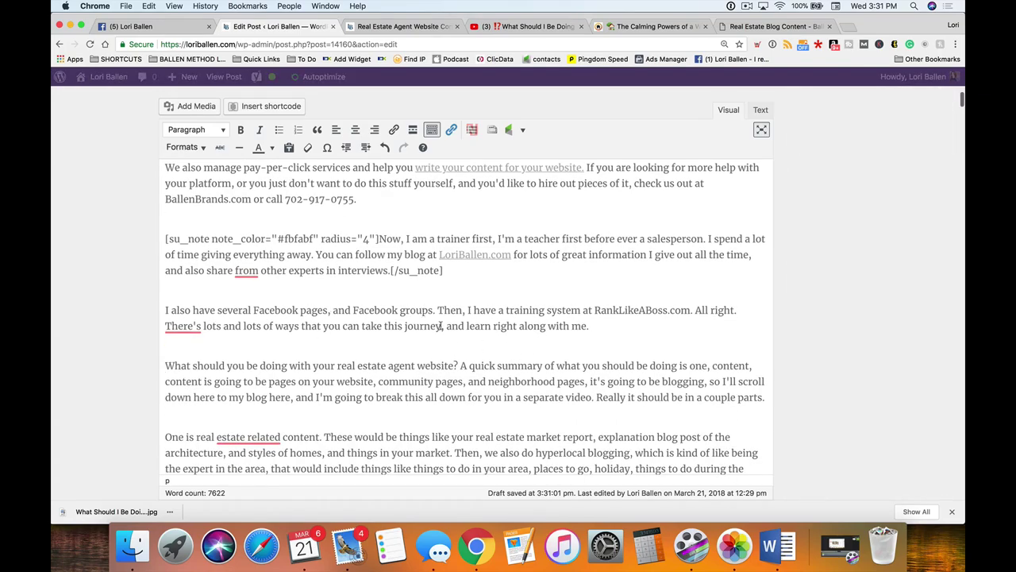
drag(328, 310, 252, 310)
Find the author's Facebook business page and copy its web address
click(131, 26)
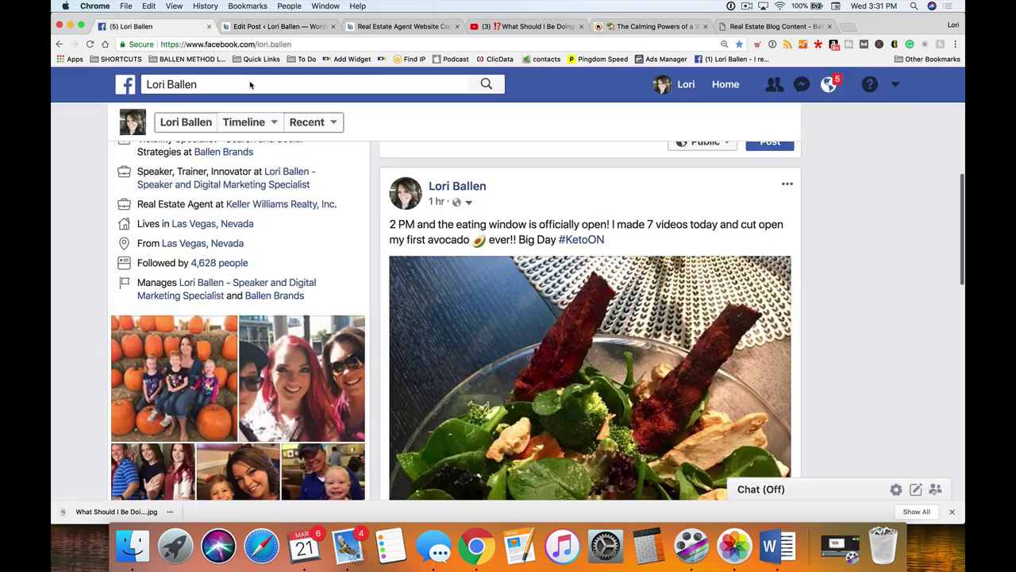
click(243, 82)
text(lori)
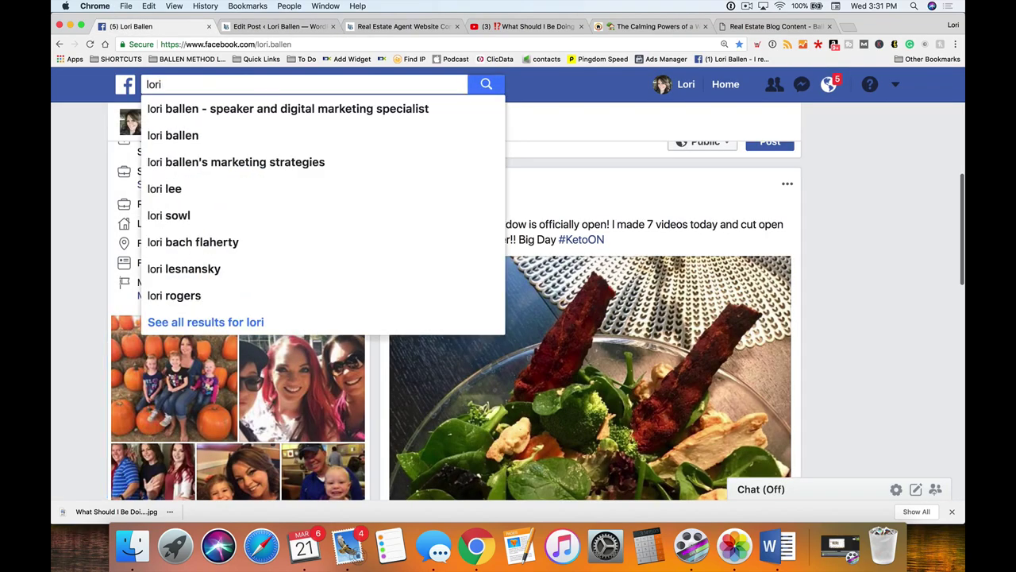
click(344, 109)
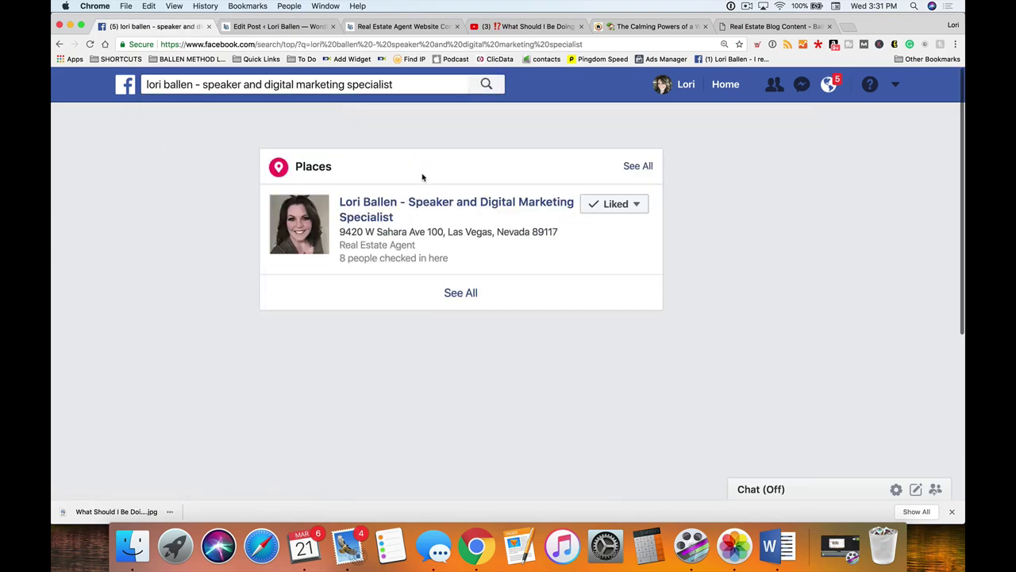
click(439, 206)
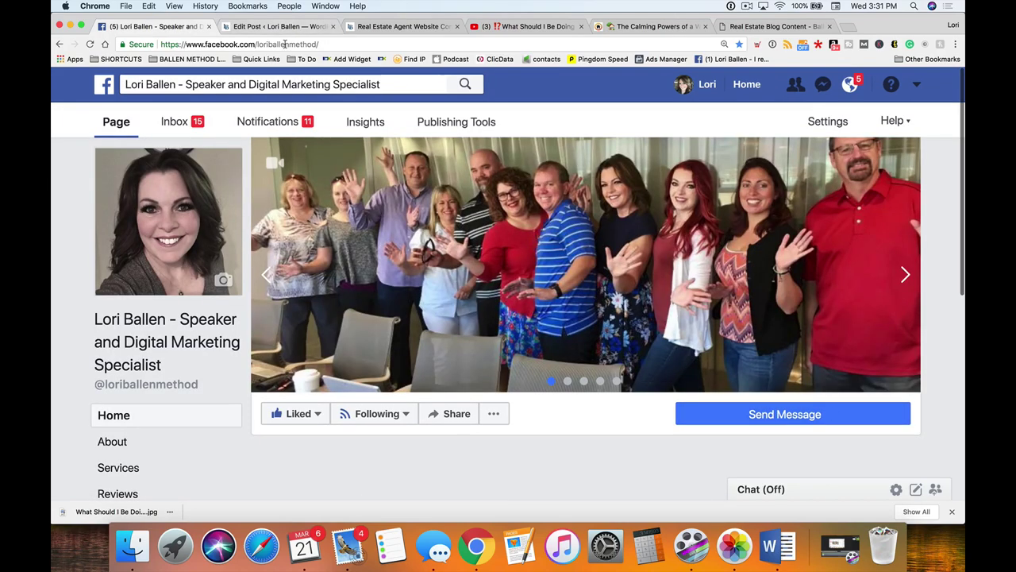
click(286, 44)
key(ctrl+c)
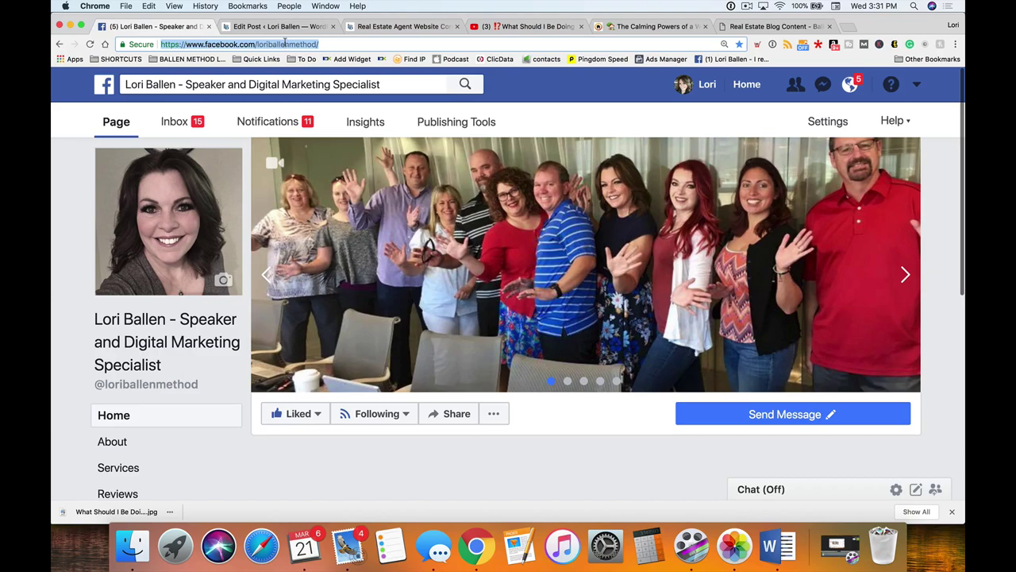
Link 'Facebook pages' in the post to the copied Facebook business page address
click(274, 26)
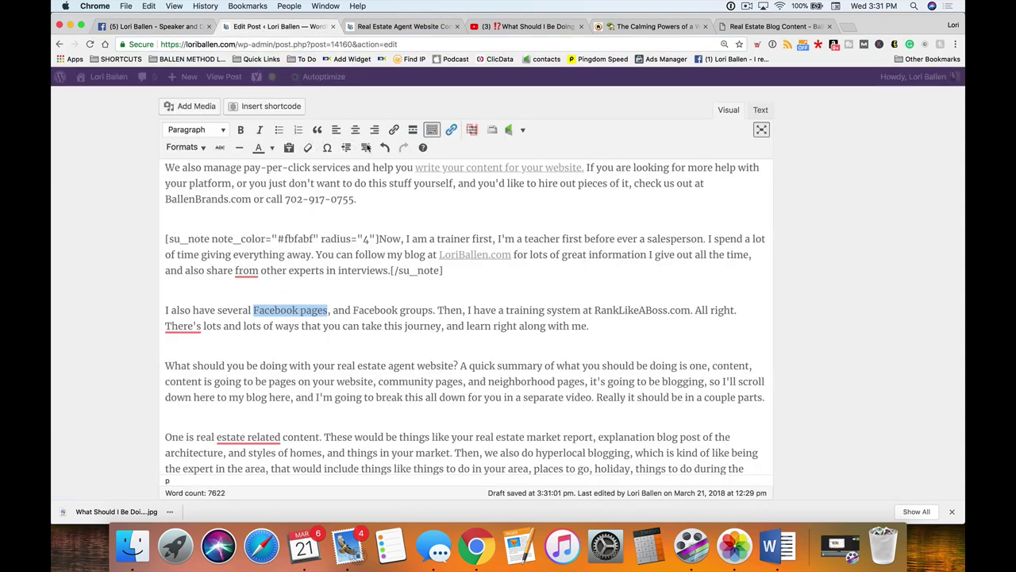
click(394, 130)
key(ctrl+v)
click(373, 332)
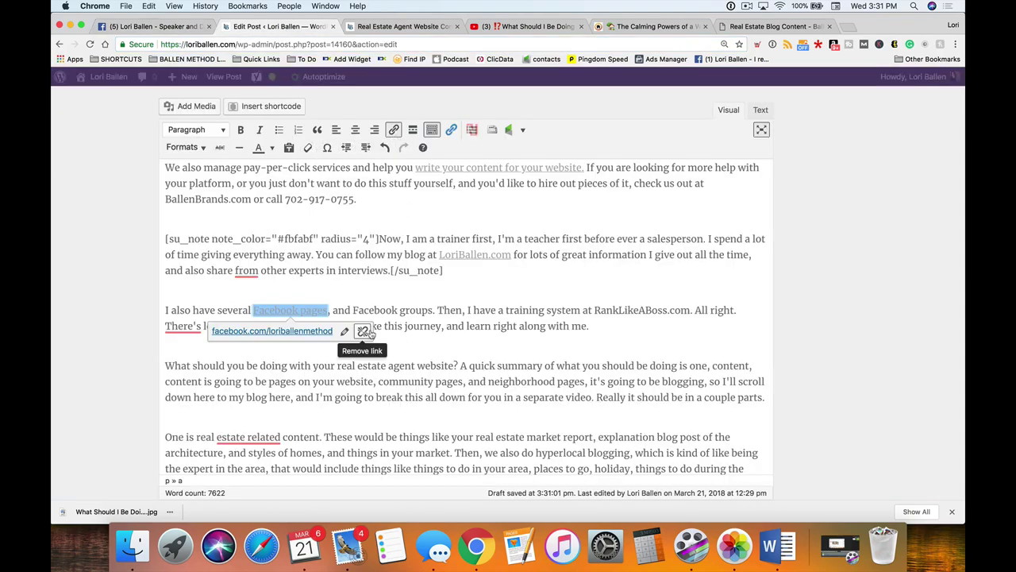
Search Facebook for 'marketing'
click(155, 26)
drag(125, 84, 382, 86)
text(marketing)
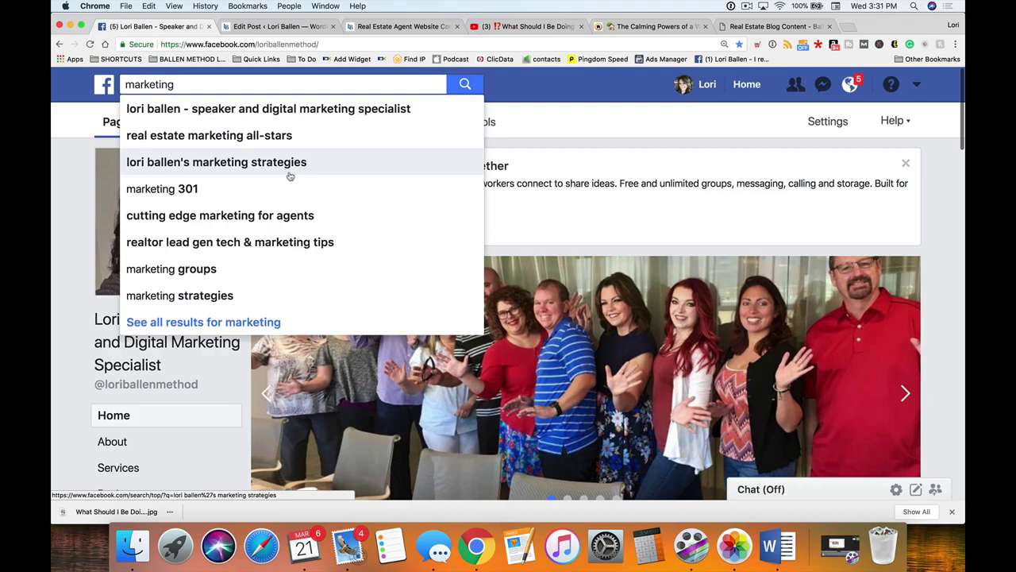
Open the marketing strategies group from the suggestions, copy its address, and return to the editor
click(285, 163)
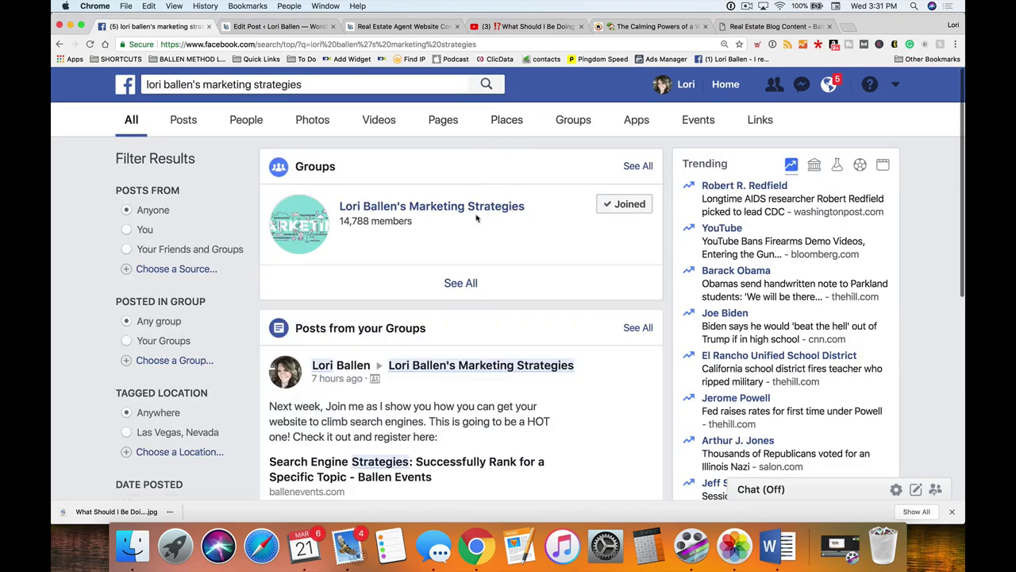
click(475, 208)
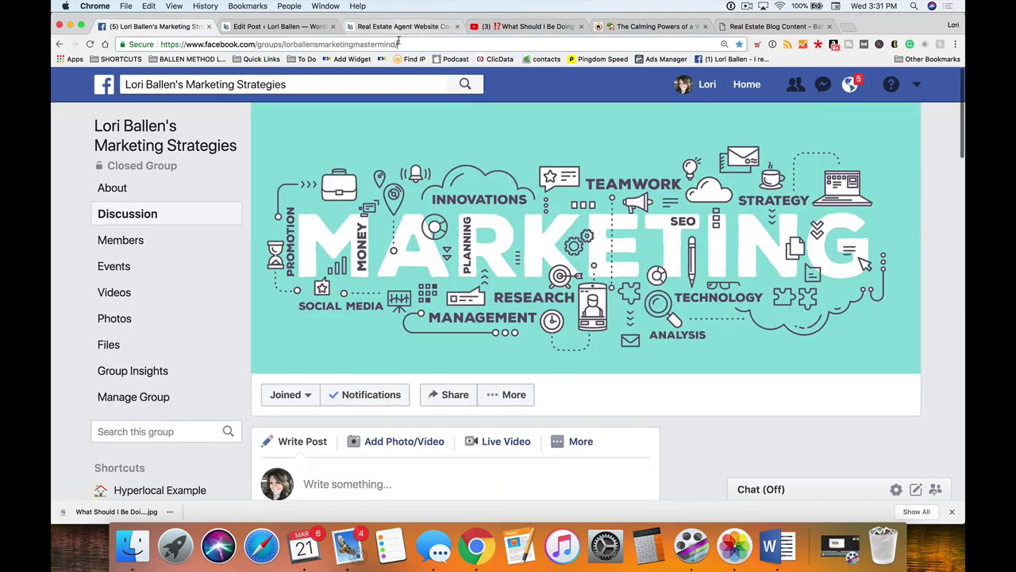
click(289, 44)
key(super+c)
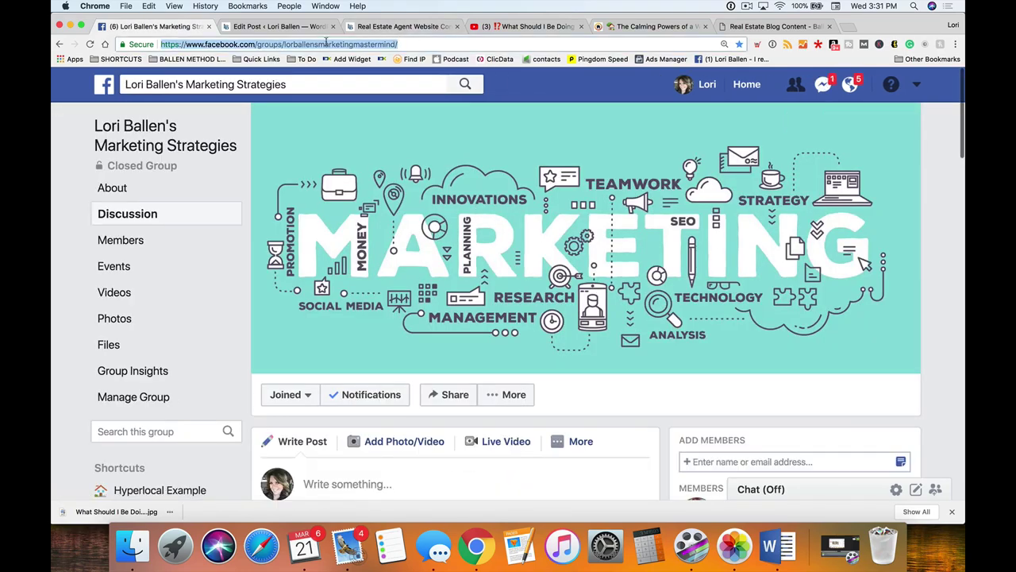
click(297, 27)
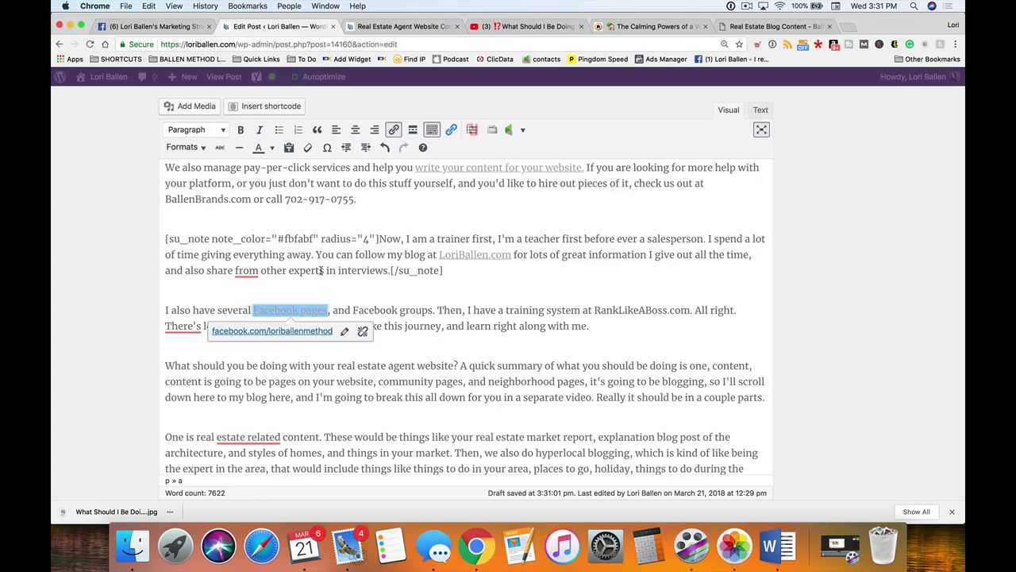
Link the words 'Facebook groups' to the pasted Facebook marketing group page URL
click(397, 311)
drag(434, 310, 354, 310)
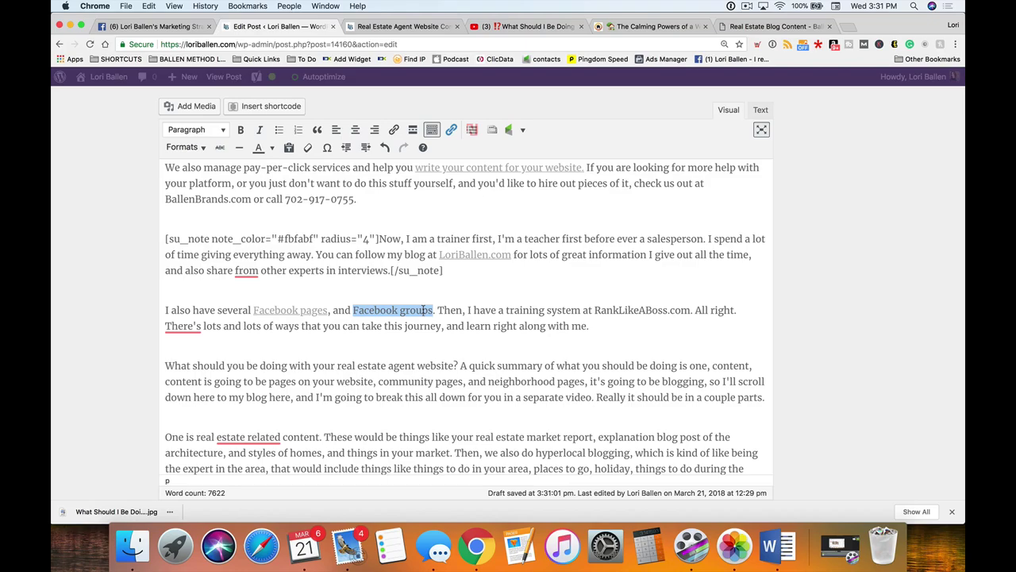
click(393, 131)
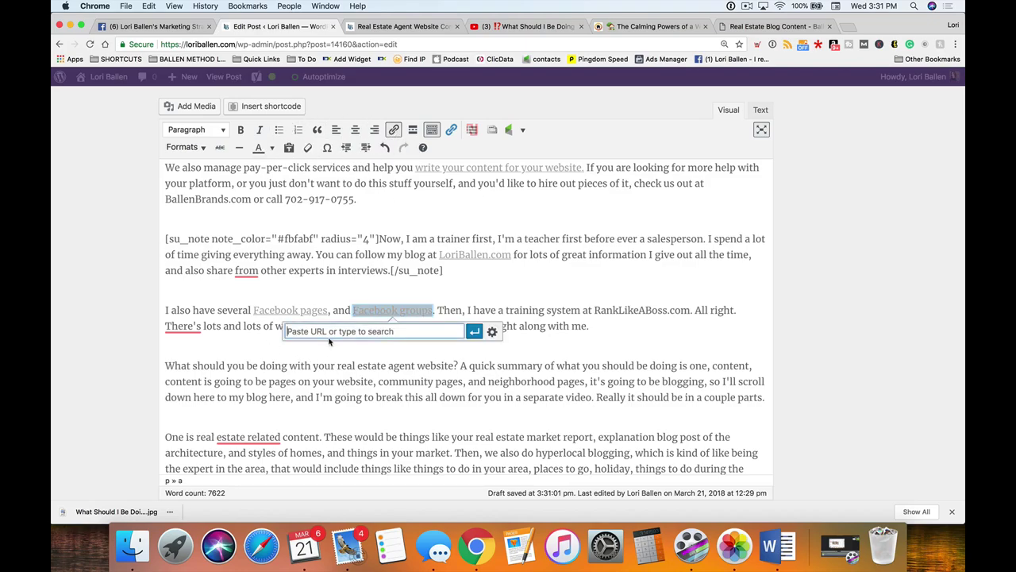
key(super+v)
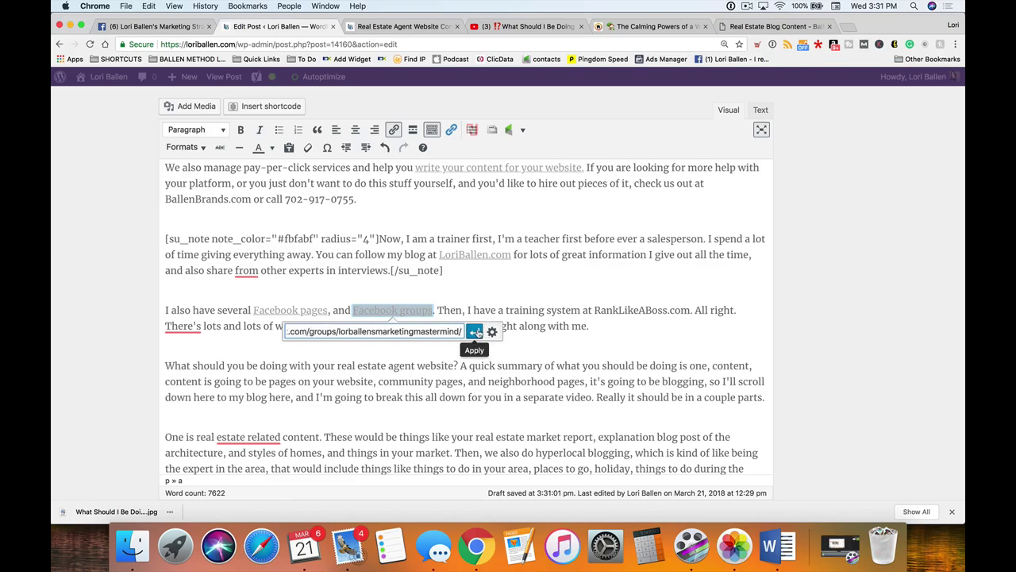
click(474, 331)
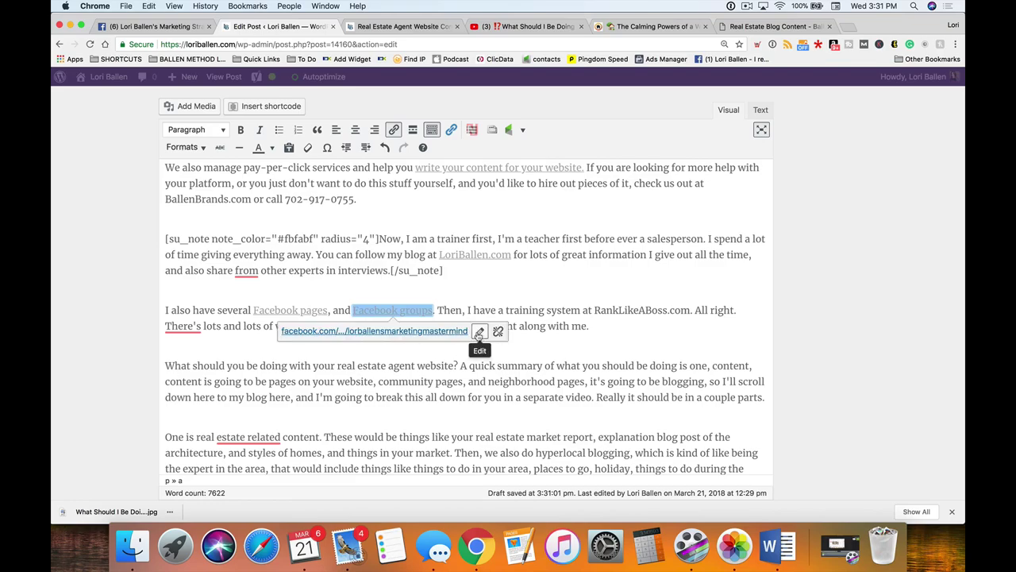
click(506, 310)
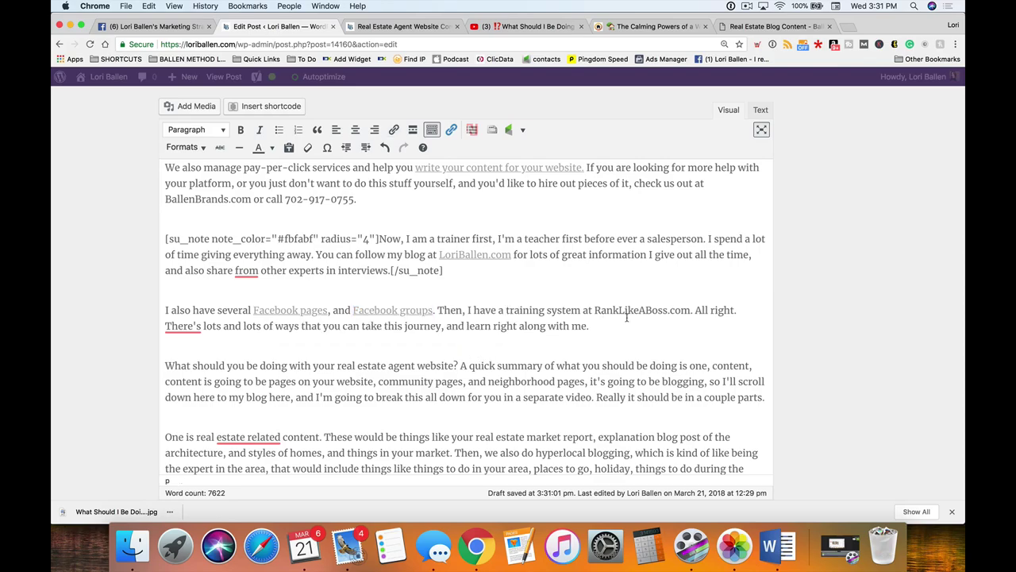
drag(690, 310, 594, 311)
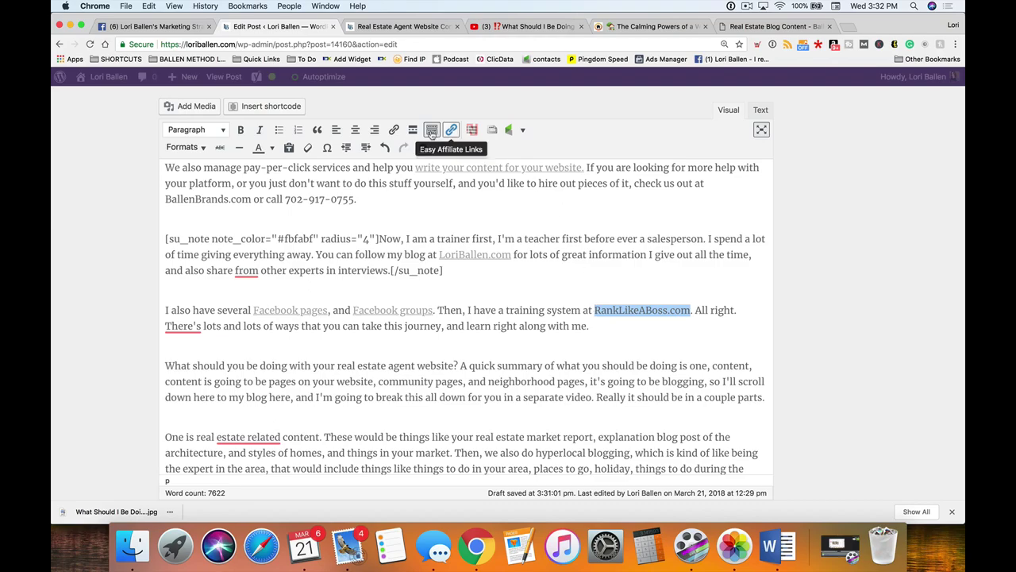
click(394, 130)
text(Rank)
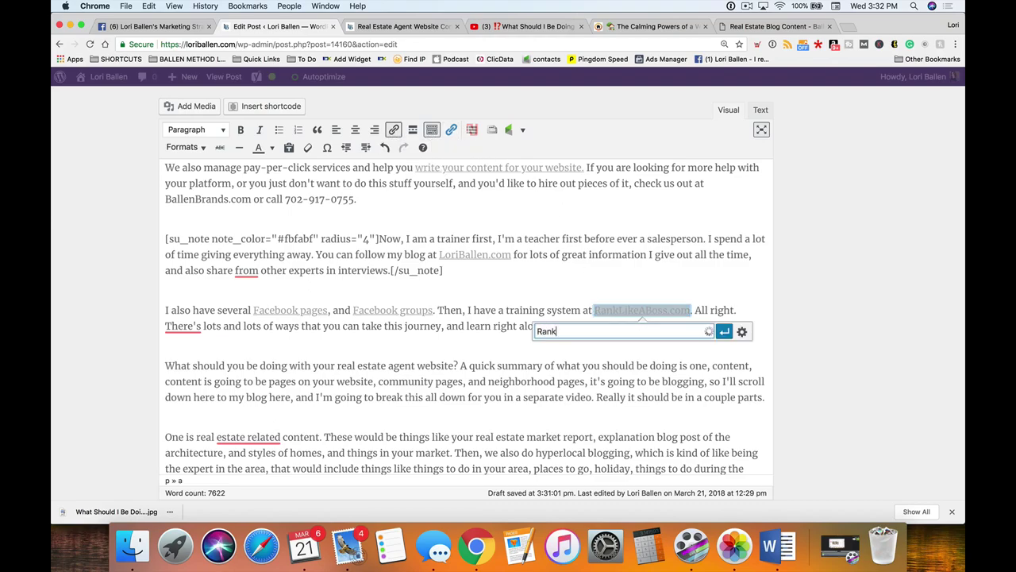
text(LikeABoss.com)
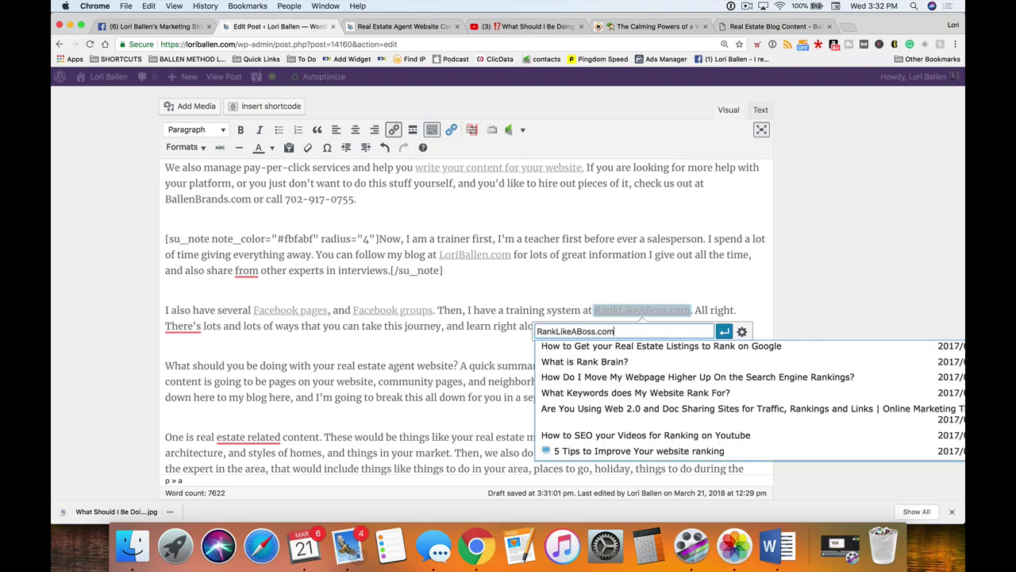
key(Return)
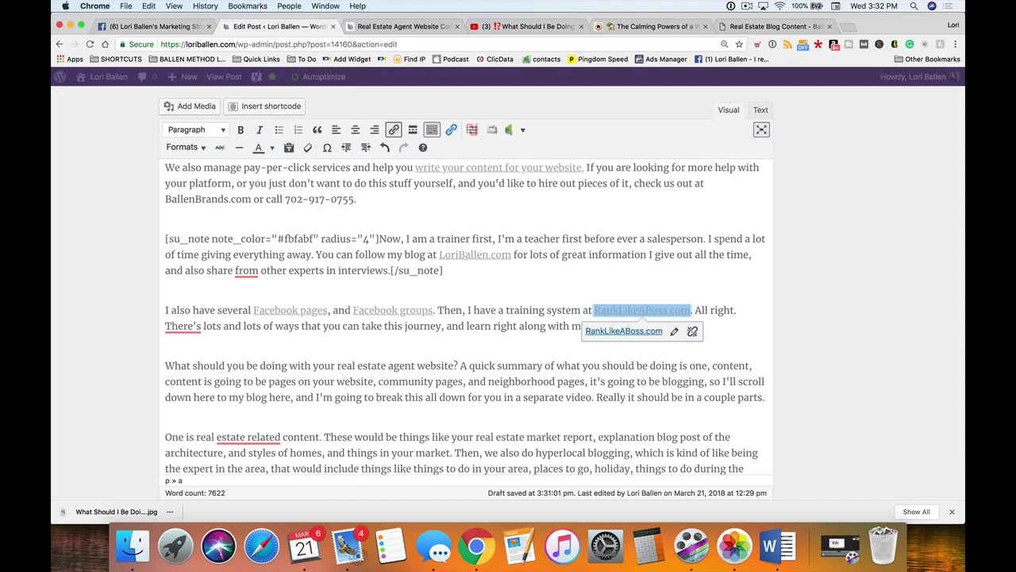
drag(740, 311, 696, 310)
key(BackSpace)
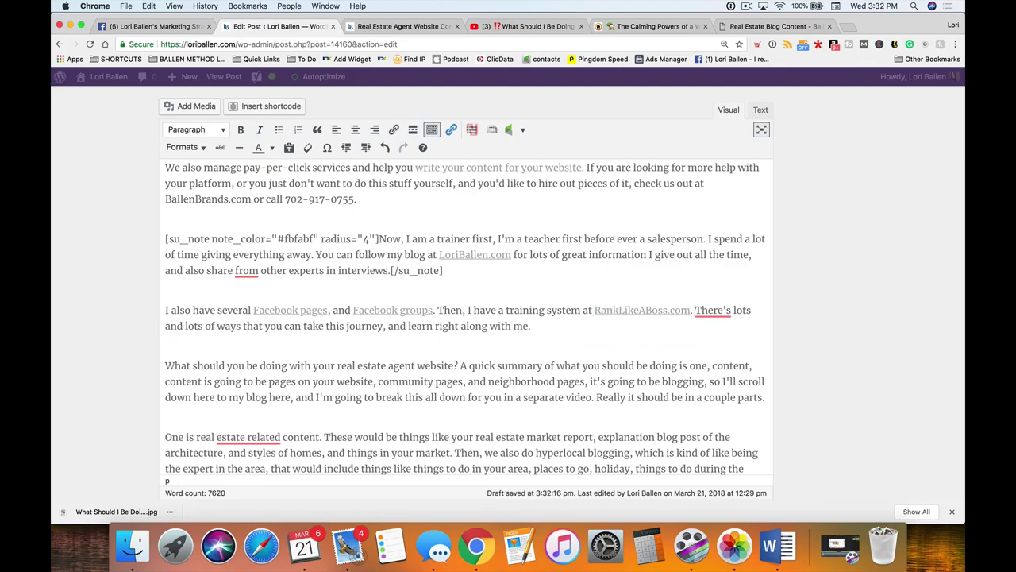
click(712, 310)
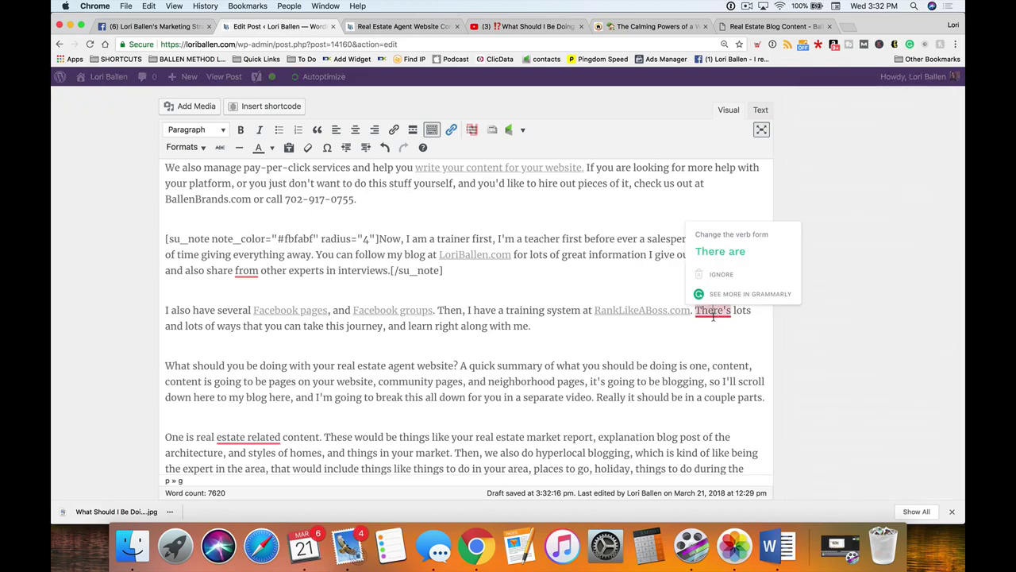
click(732, 253)
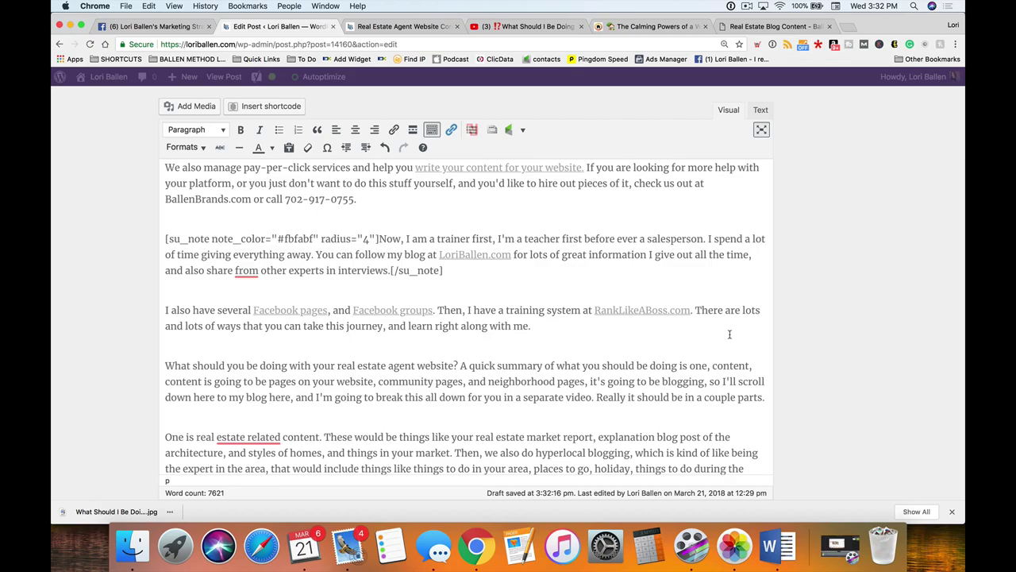
scroll(452, 337, down, 1)
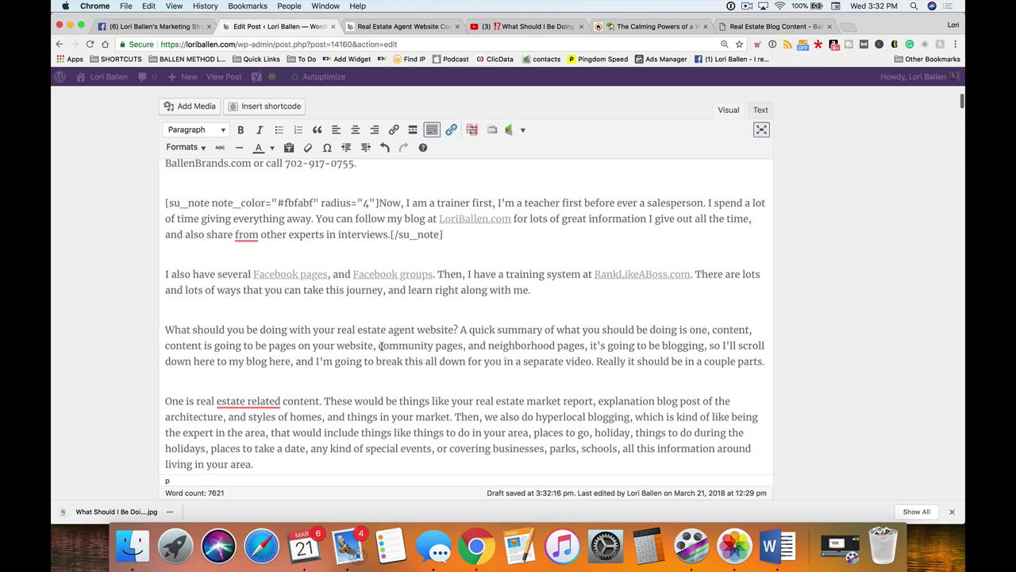
scroll(465, 342, down, 2)
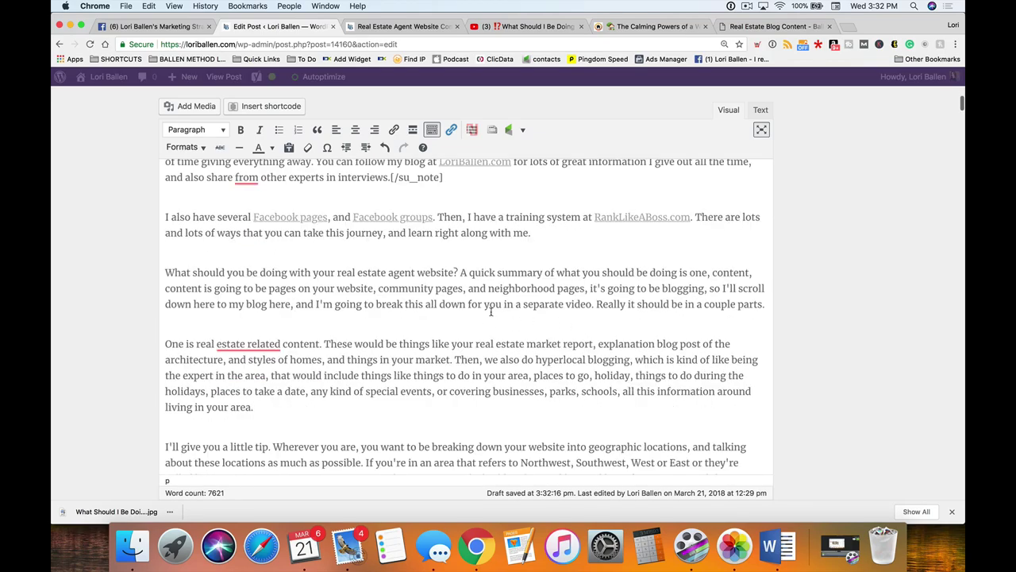
Replace the real-estate-website question line with the text 'The Overview'
click(459, 272)
key(Return)
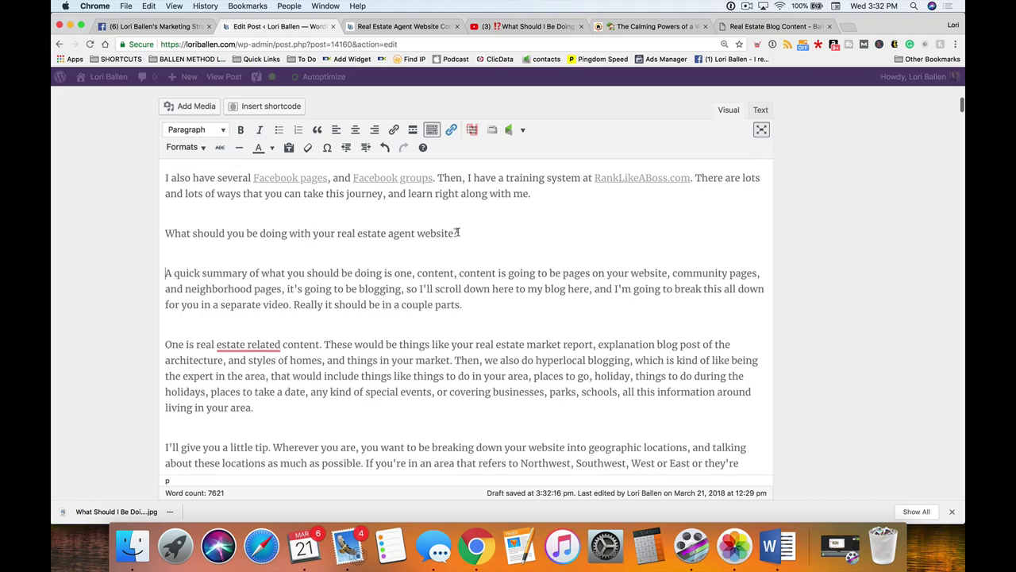
drag(459, 233, 169, 228)
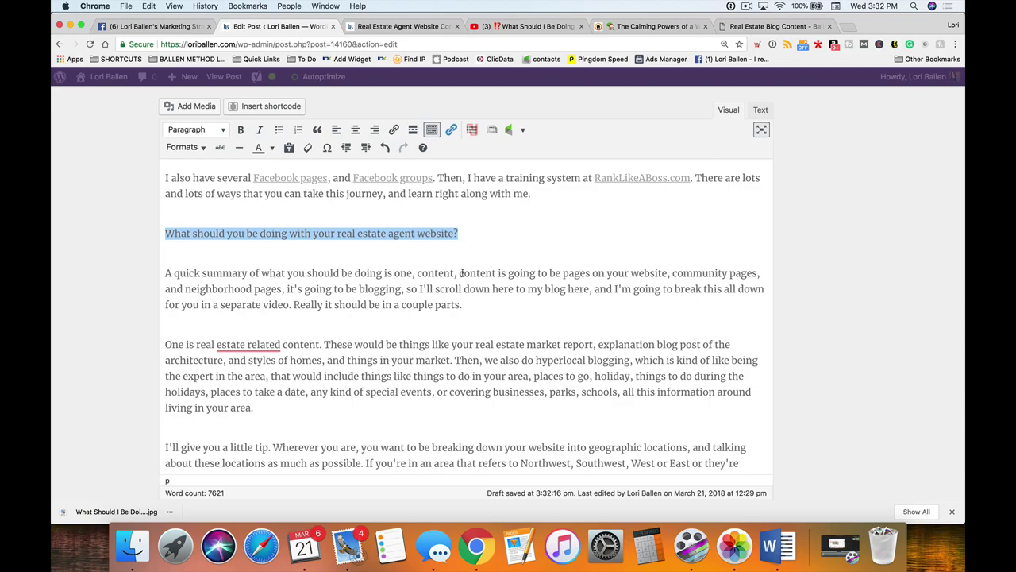
text(The Overview)
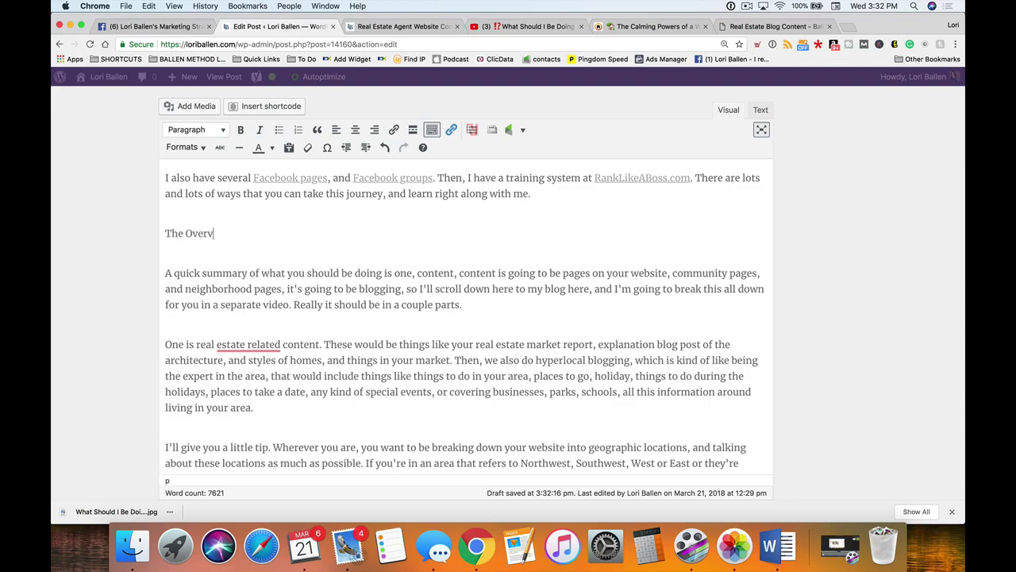
Format 'The Overview' as Heading 2 and leave an empty paragraph above it
triple_click(183, 231)
click(194, 129)
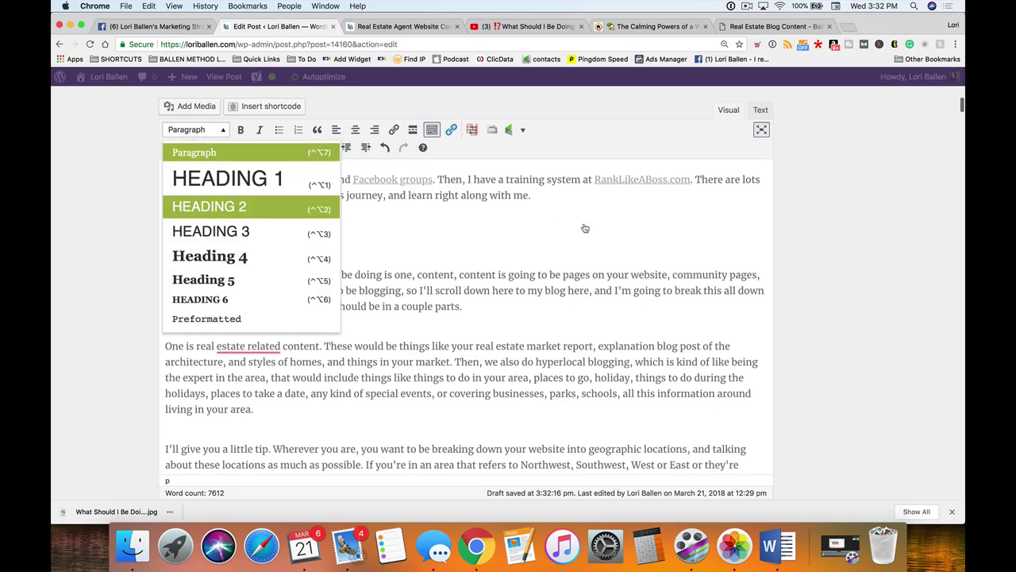
key(Return)
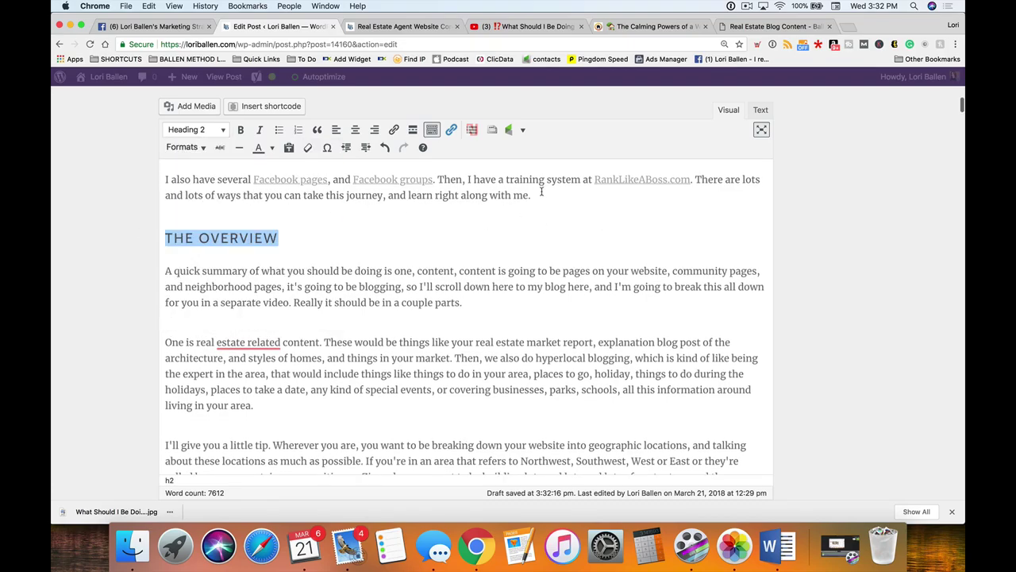
click(542, 193)
key(Return)
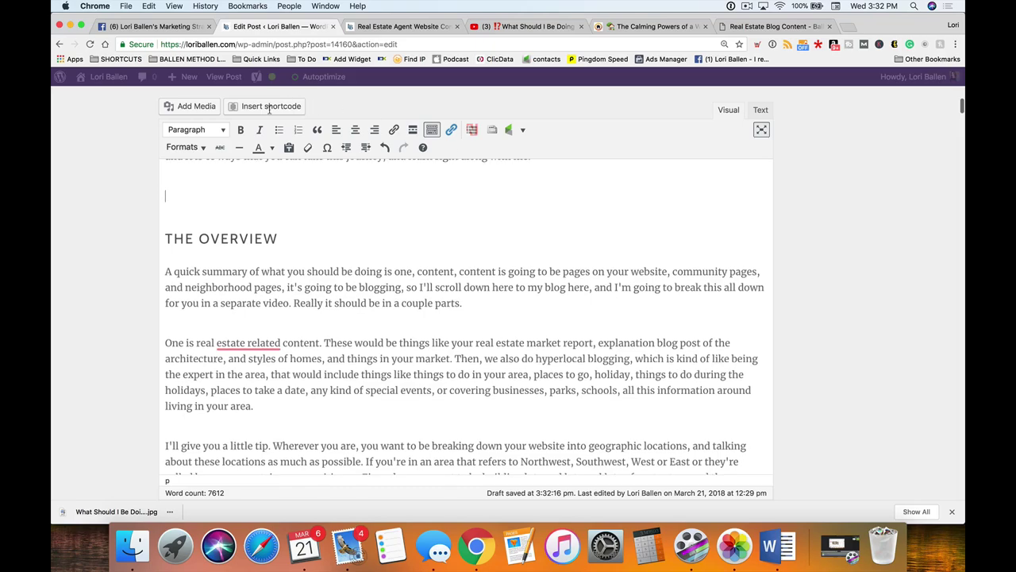
Insert a default Divider shortcode ([su_divider]) above The Overview heading, checking its live preview
click(268, 108)
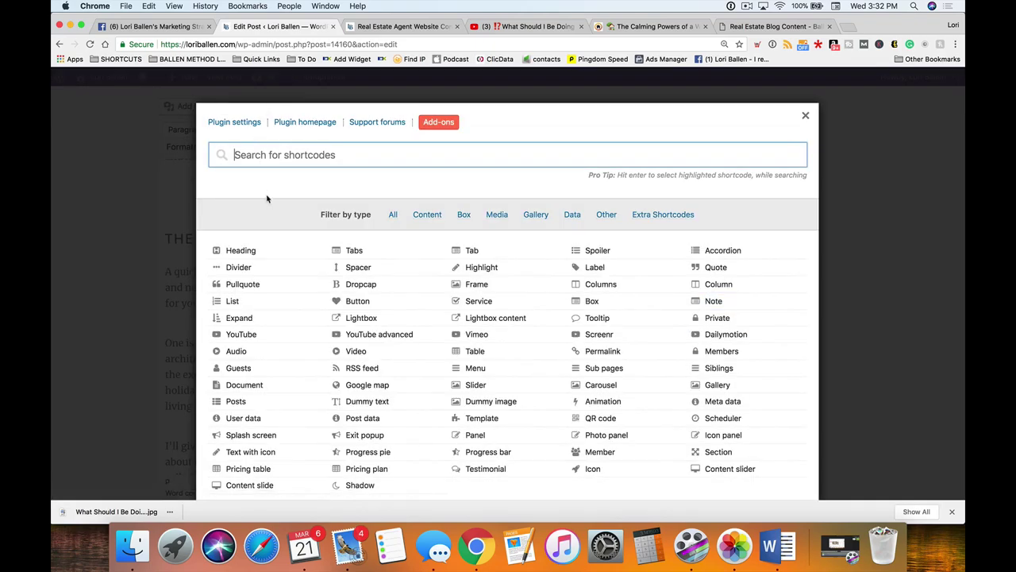
click(238, 271)
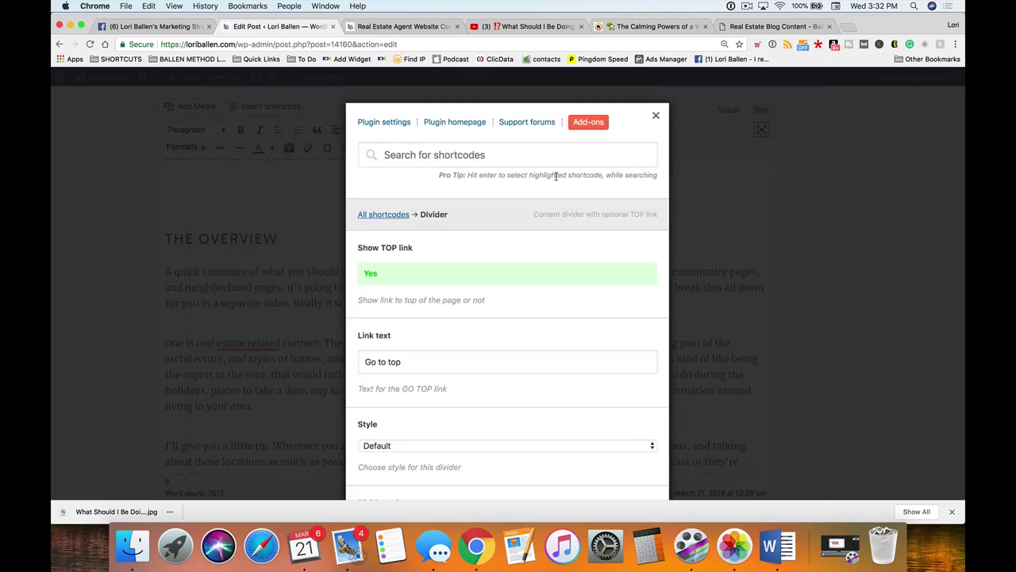
scroll(531, 242, down, 10)
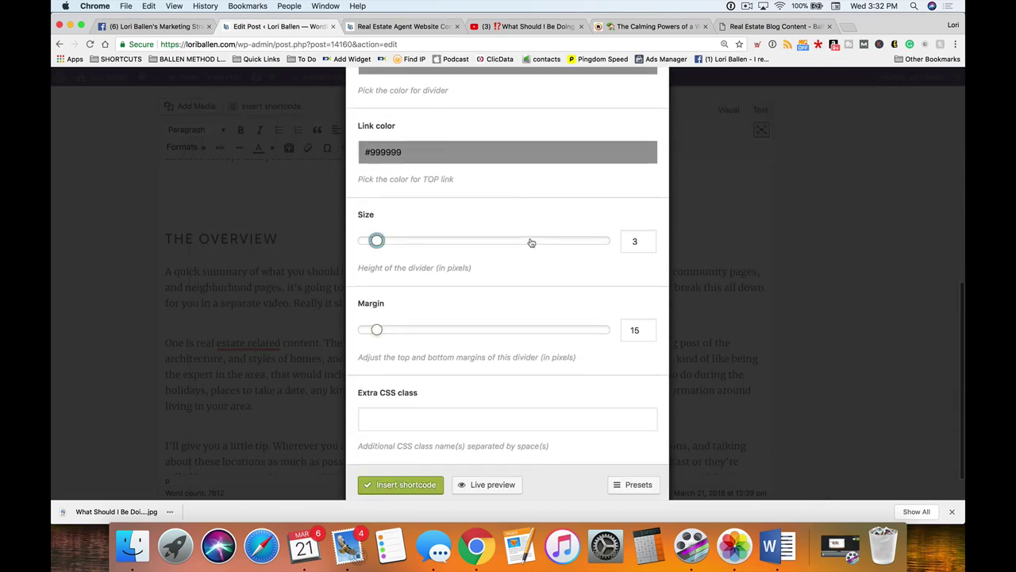
click(497, 443)
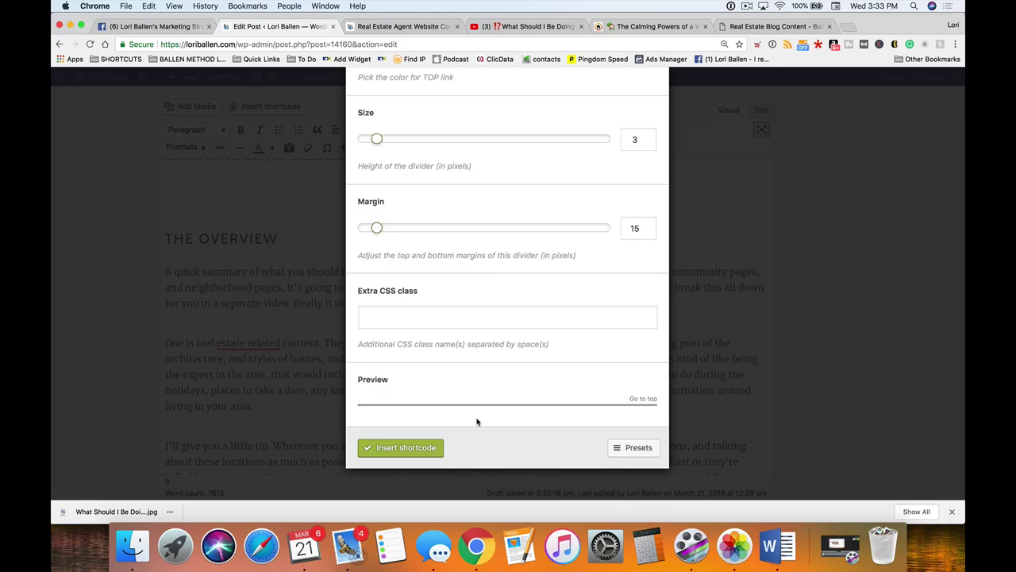
click(399, 450)
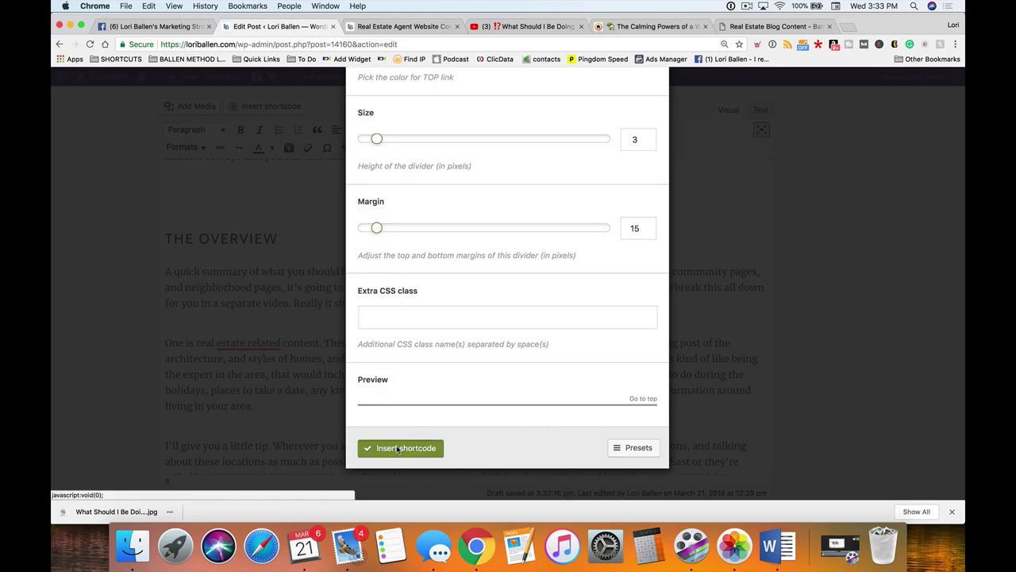
scroll(371, 351, up, 3)
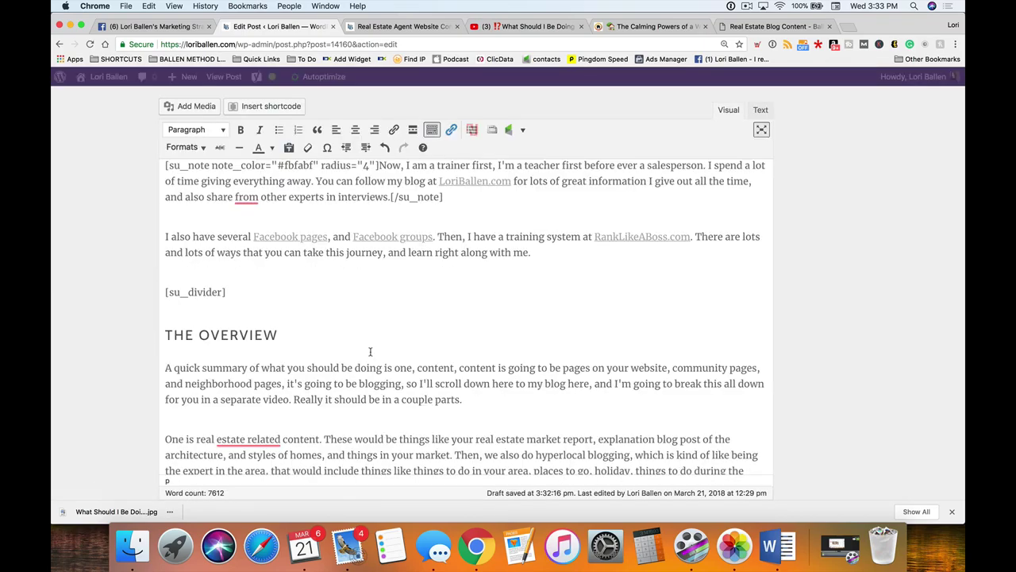
Accept Grammarly's suggestion to change 'estate related' to 'estate-related'
drag(227, 292, 216, 292)
click(395, 304)
scroll(395, 304, down, 3)
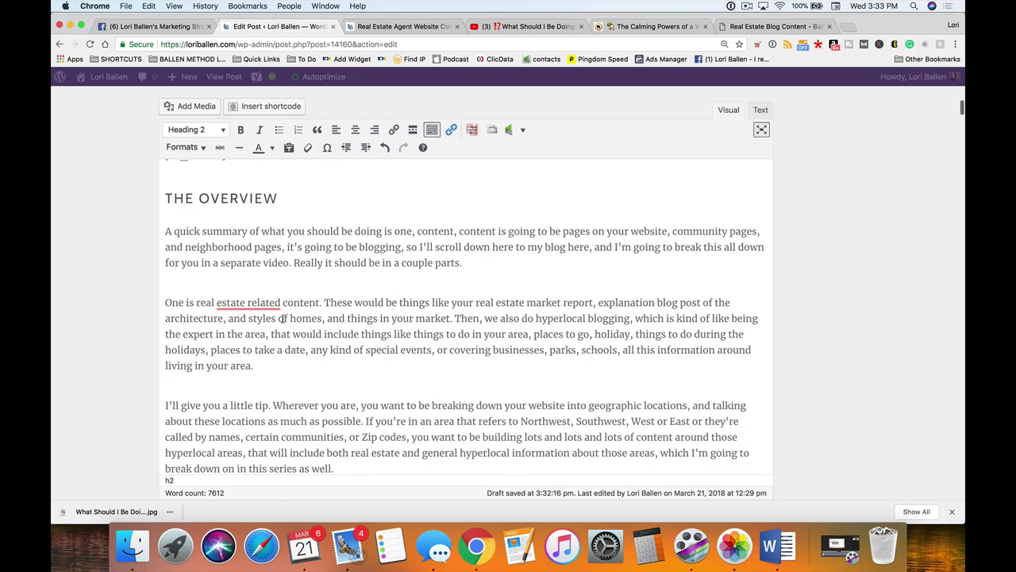
click(242, 302)
mouse_move(246, 298)
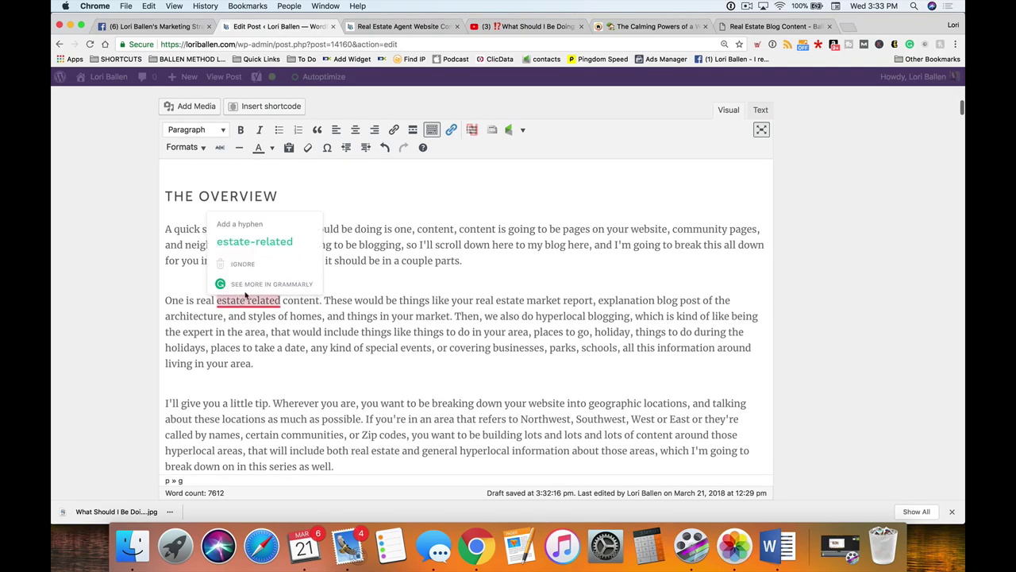
click(268, 243)
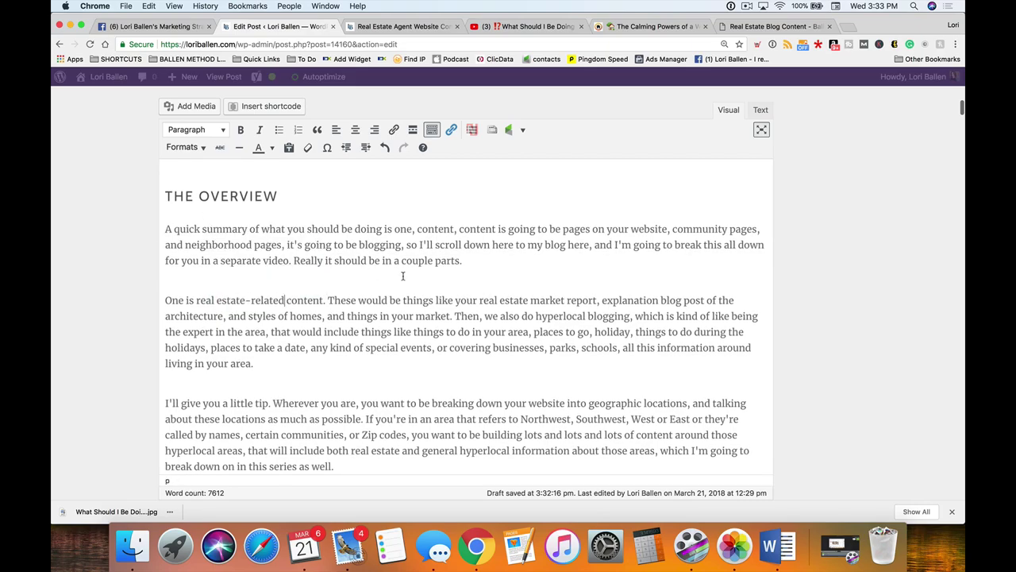
Select the entire [su_divider] shortcode line
scroll(258, 251, up, 3)
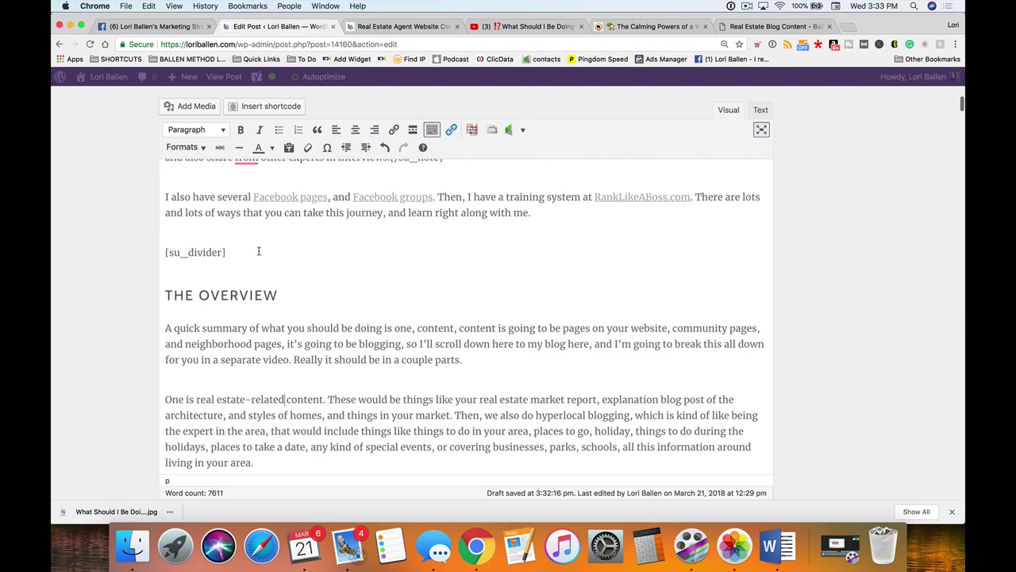
scroll(190, 250, down, 1)
triple_click(211, 251)
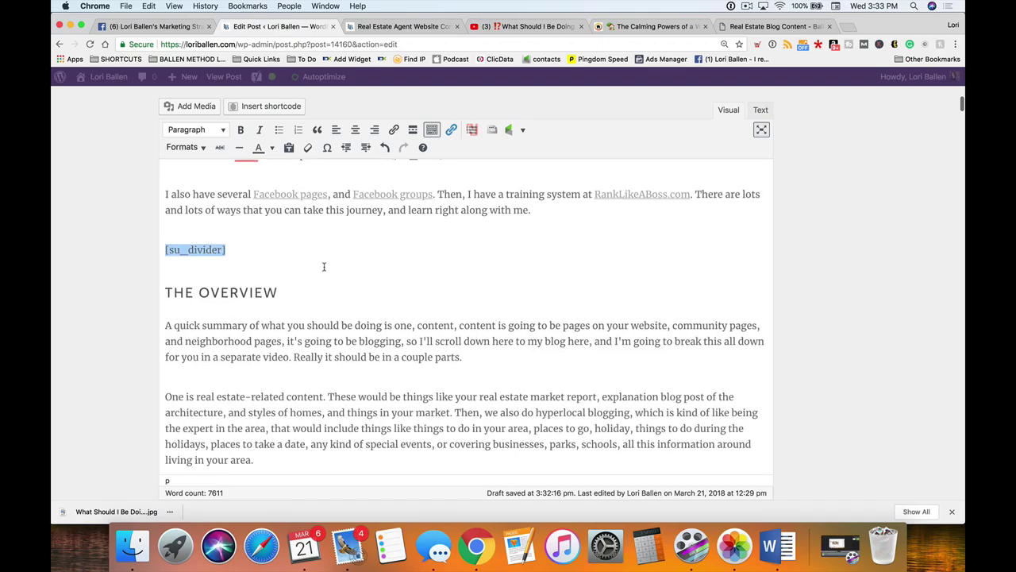
Scroll down the post to the 'What else you should be doing…' home value estimate paragraph
scroll(414, 318, down, 5)
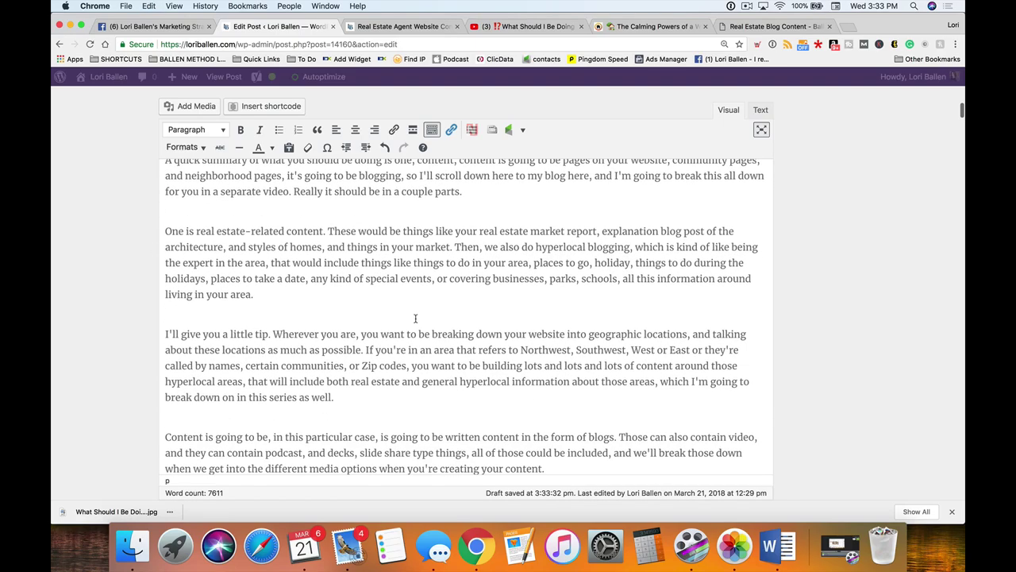
scroll(414, 319, down, 8)
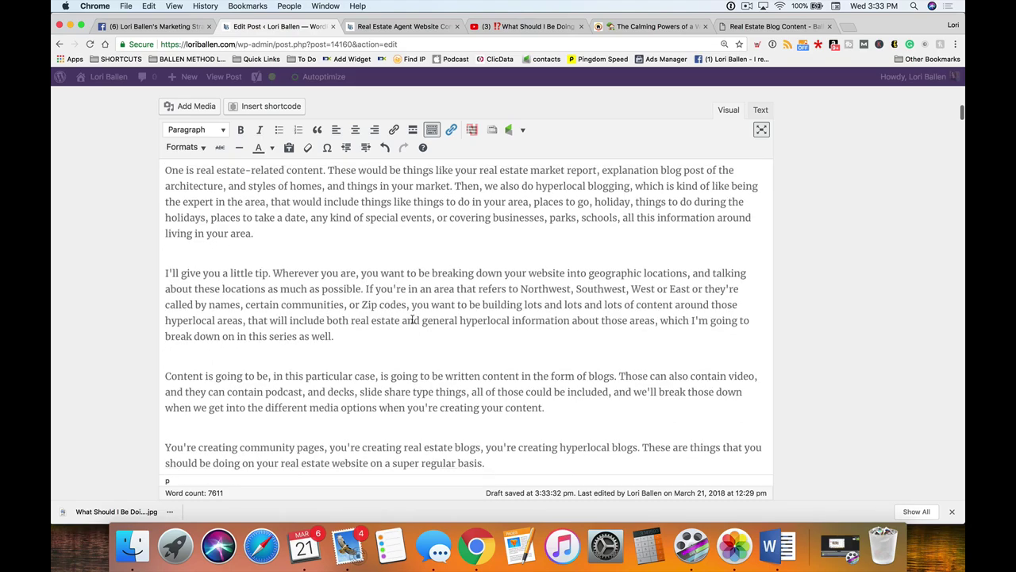
scroll(413, 319, down, 4)
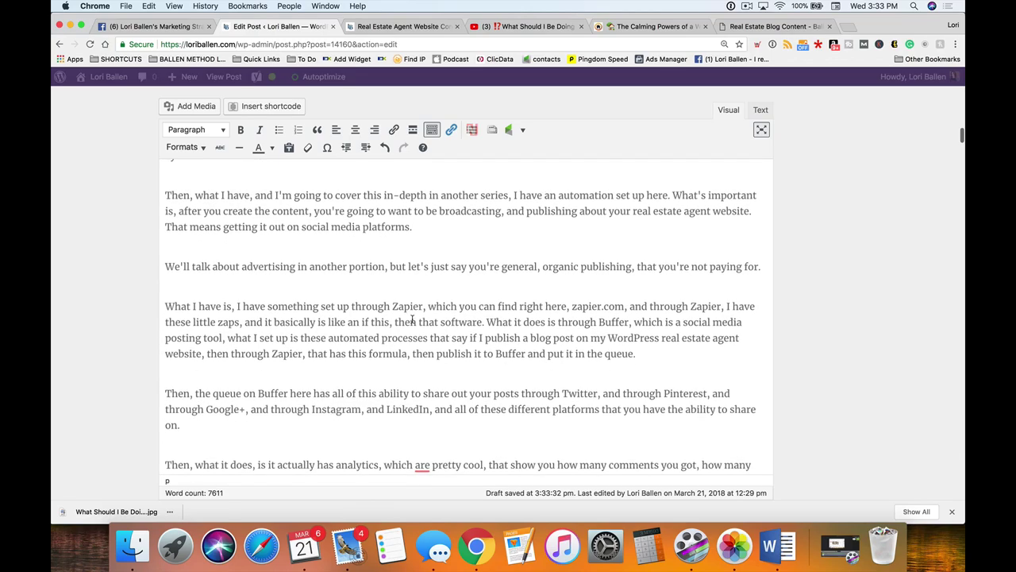
scroll(412, 319, down, 1)
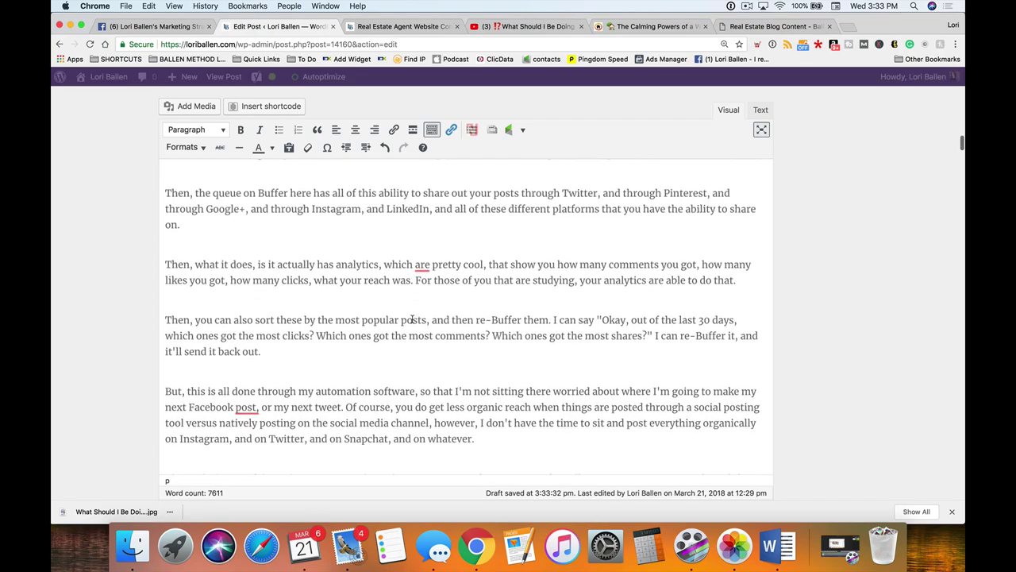
scroll(412, 319, down, 2)
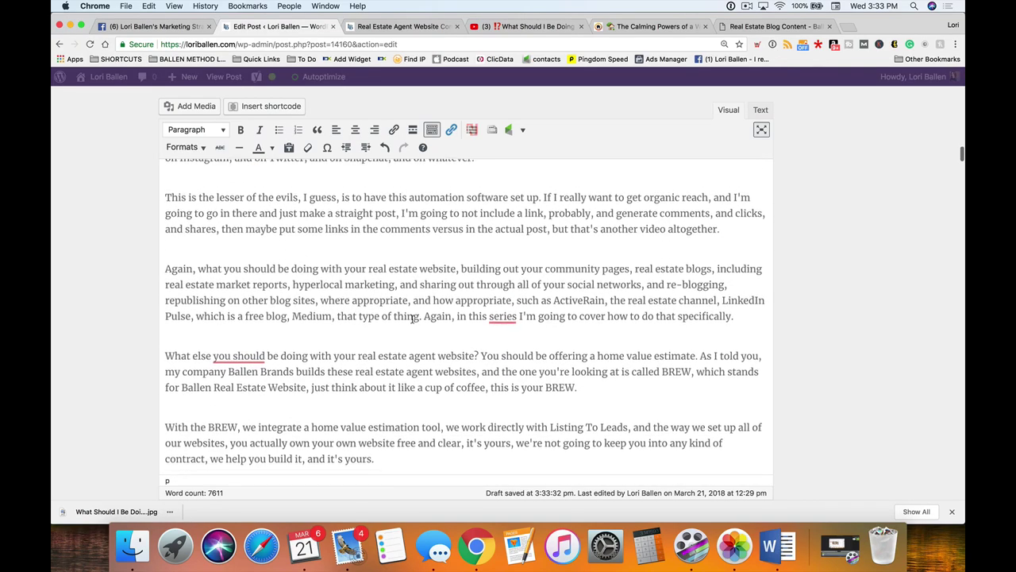
scroll(412, 319, down, 15)
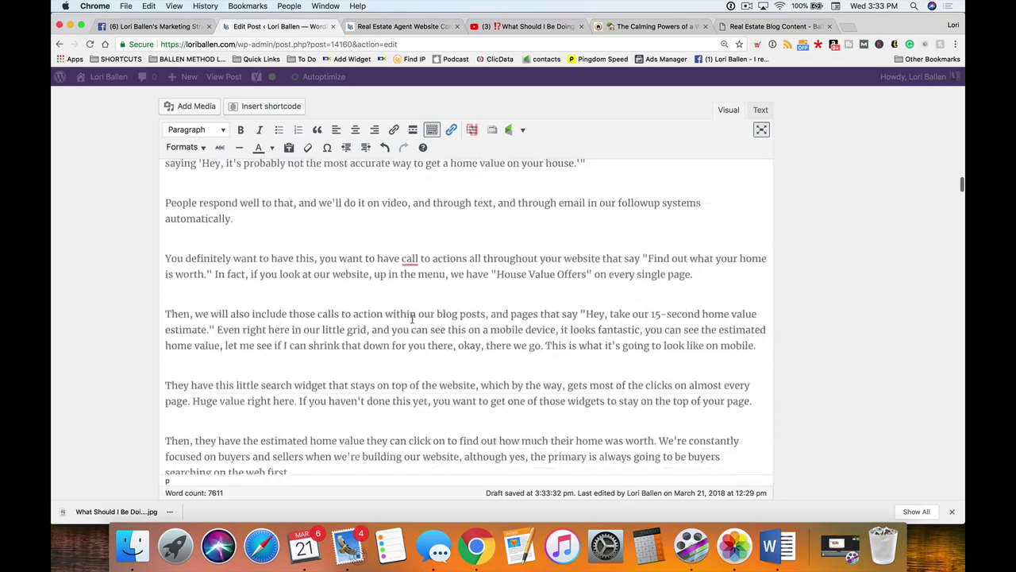
scroll(412, 318, down, 1)
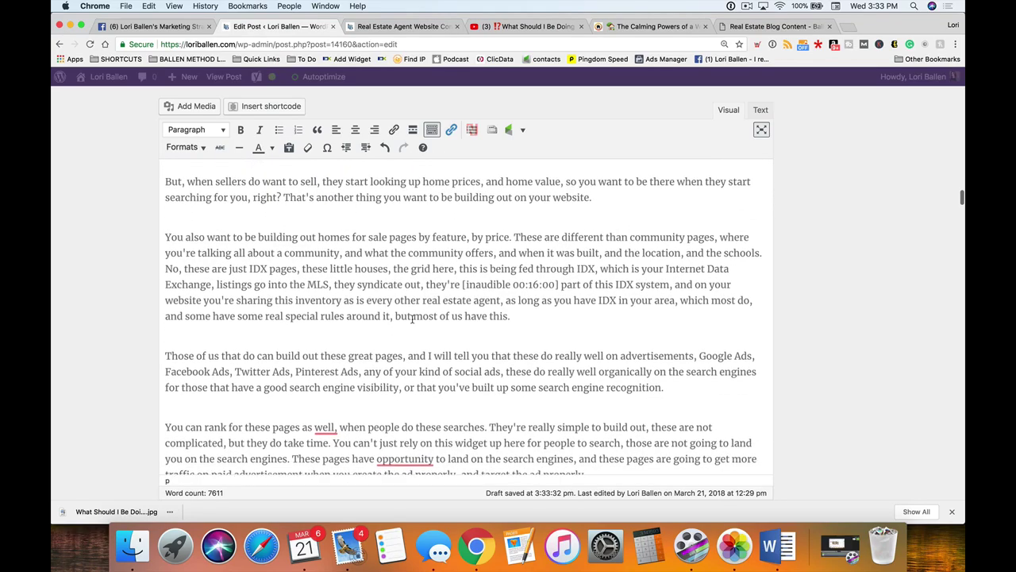
scroll(412, 319, up, 15)
scroll(412, 318, down, 6)
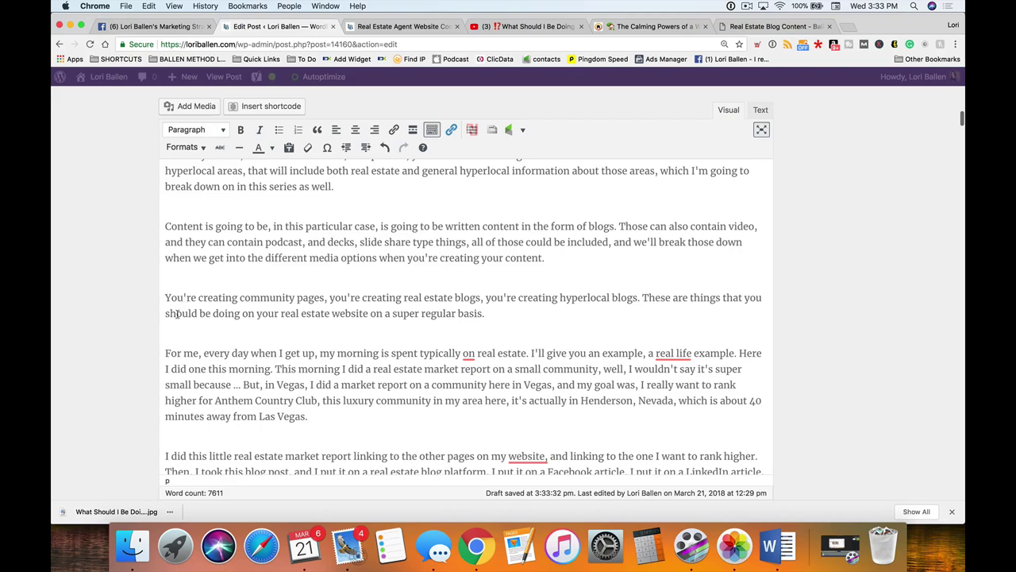
scroll(457, 316, down, 4)
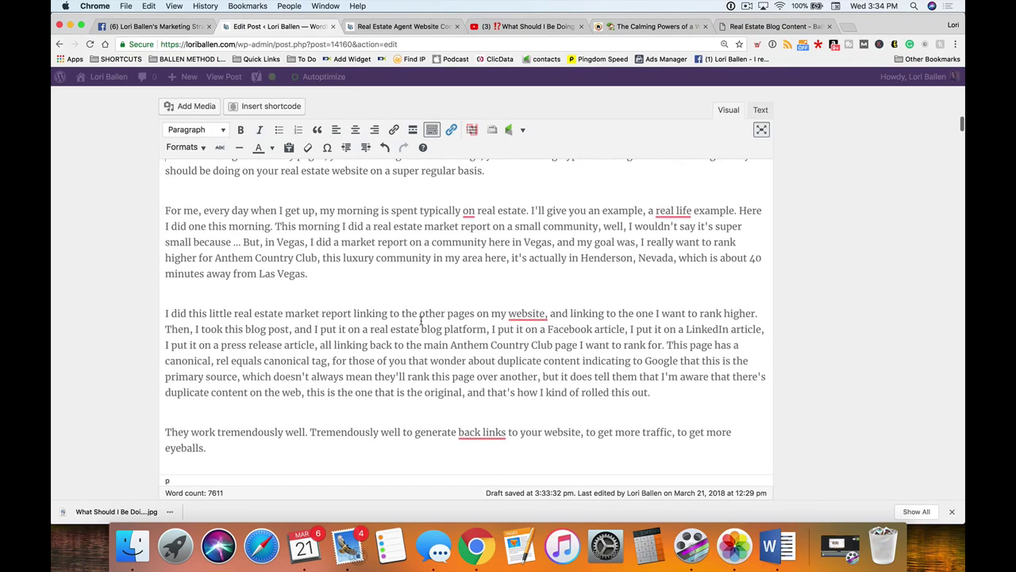
scroll(361, 307, down, 2)
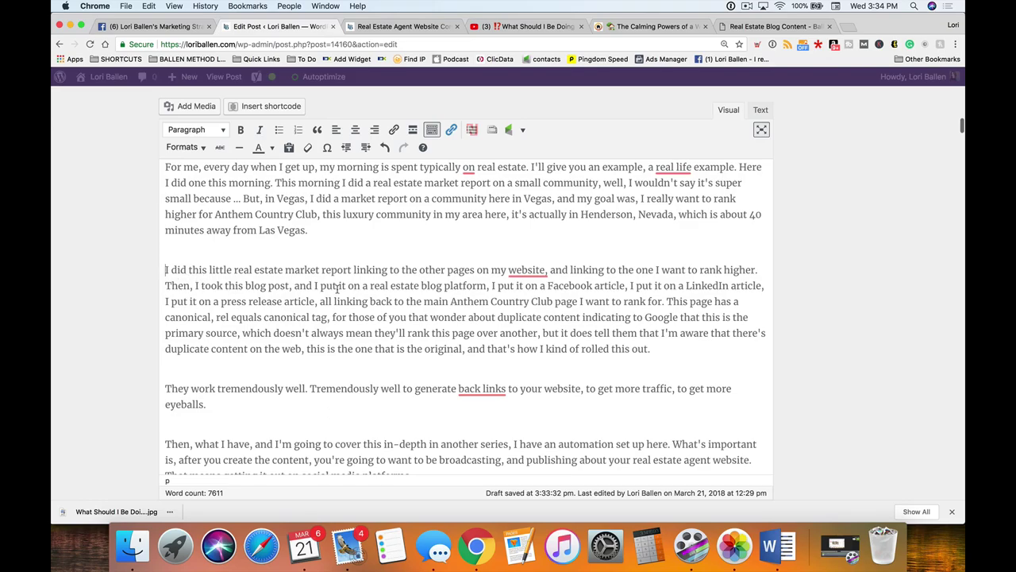
scroll(517, 316, down, 1)
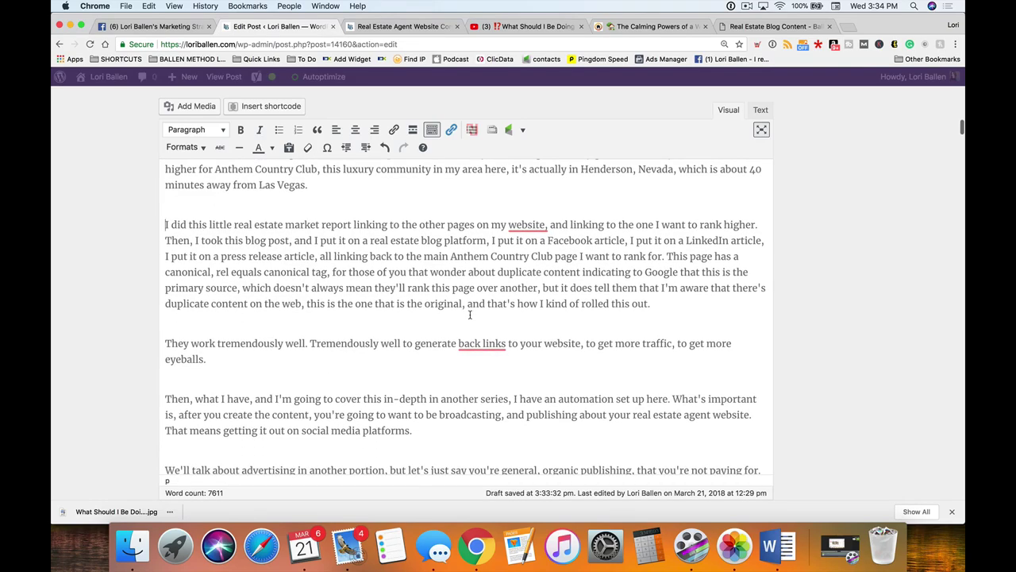
scroll(469, 315, down, 3)
scroll(470, 316, down, 1)
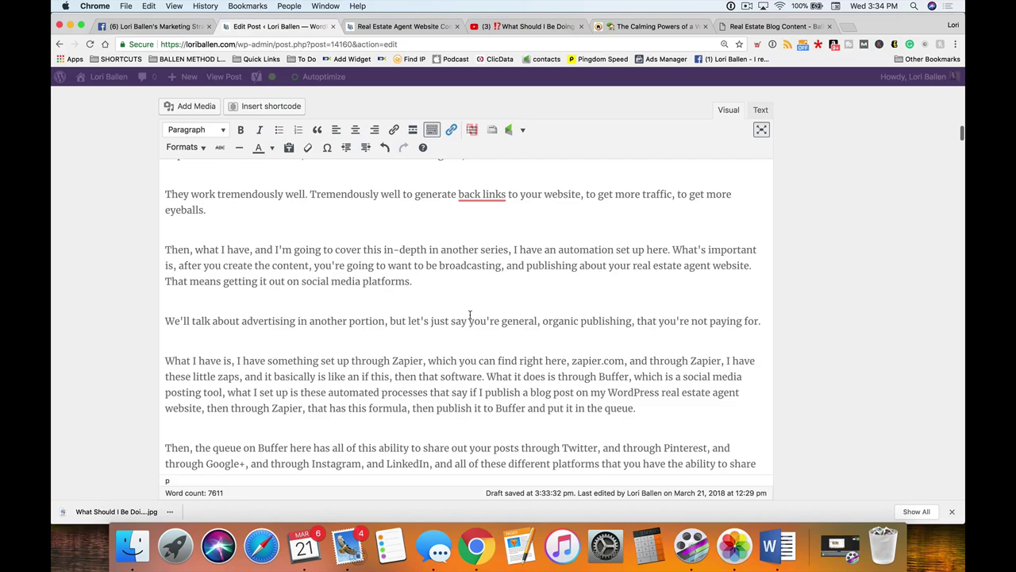
scroll(471, 316, down, 5)
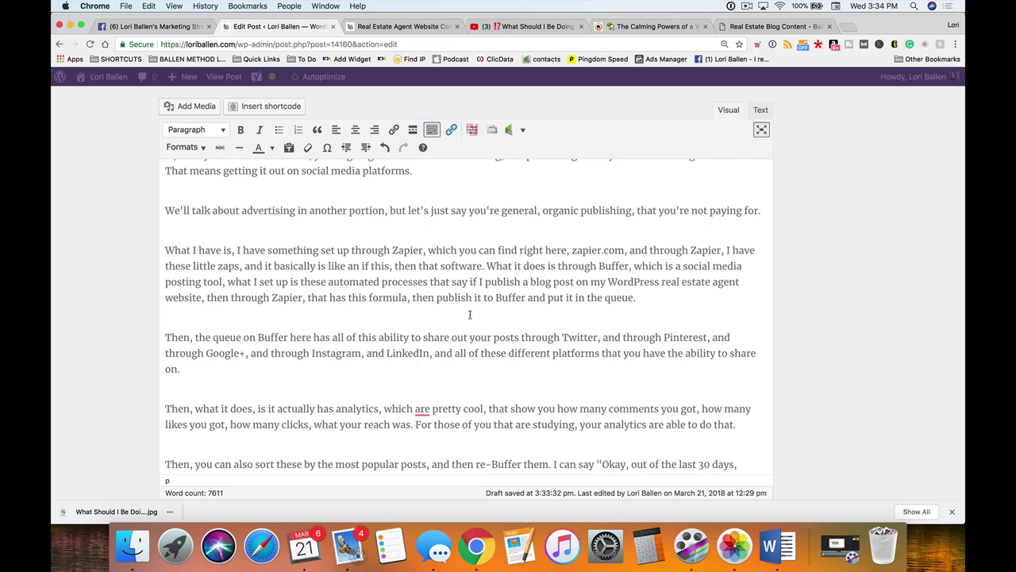
scroll(470, 316, down, 10)
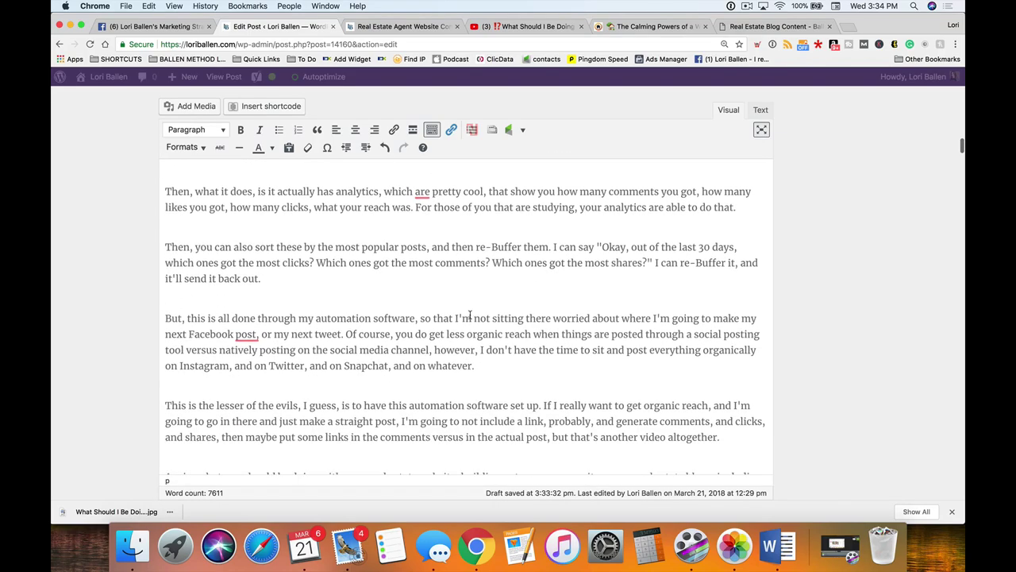
scroll(470, 316, down, 10)
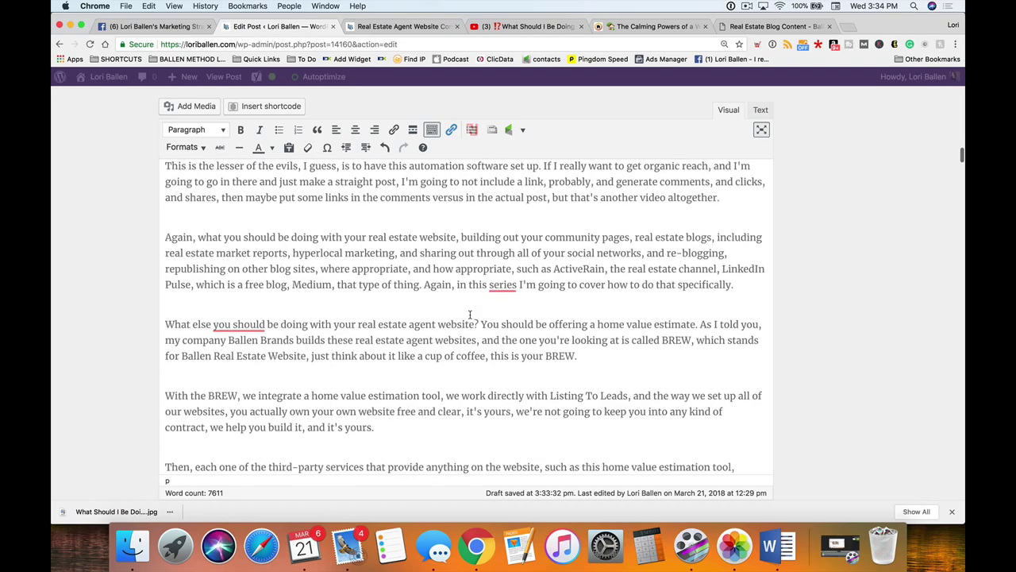
scroll(470, 316, down, 3)
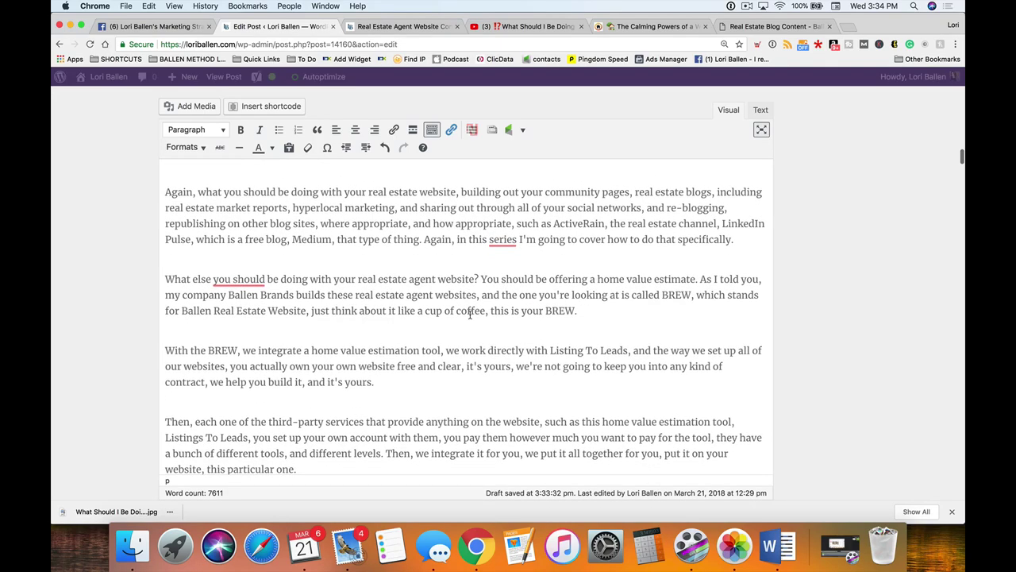
scroll(470, 314, down, 2)
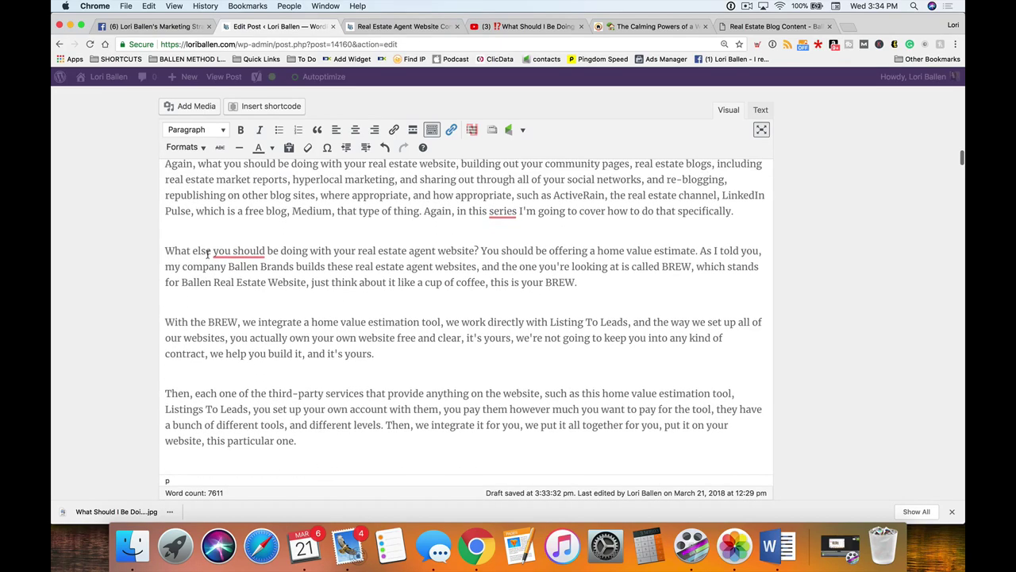
Add the line 'Home Value Estimate Offers' with a pasted [su_divider] shortcode above it
text(Home Value Estimat)
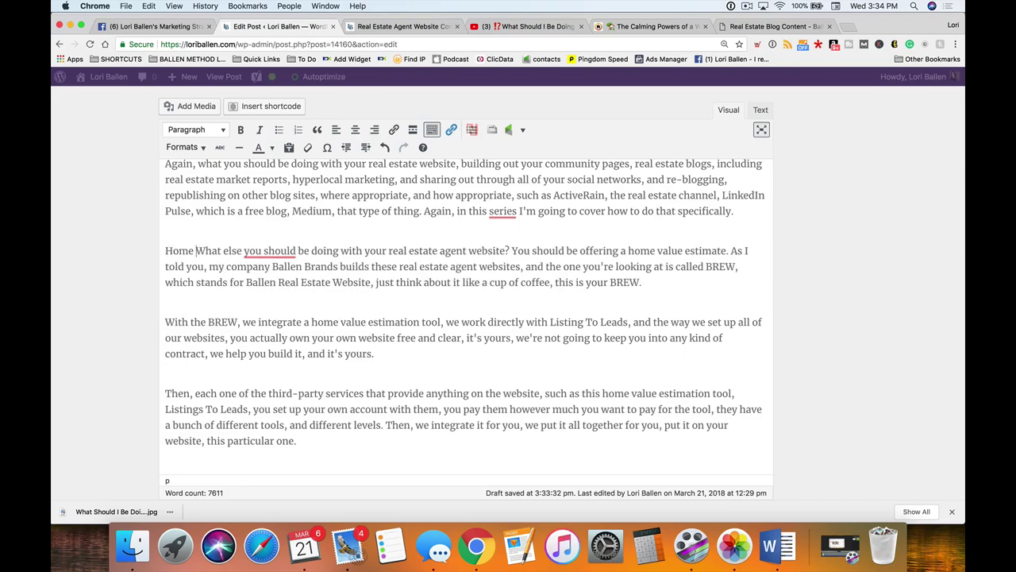
text(e)
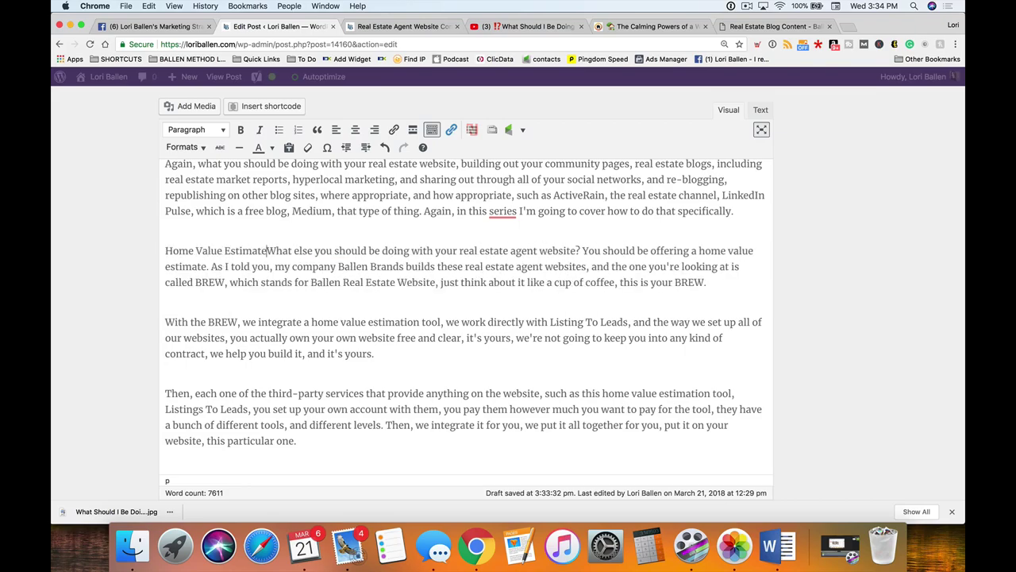
text( Offers)
key(Return)
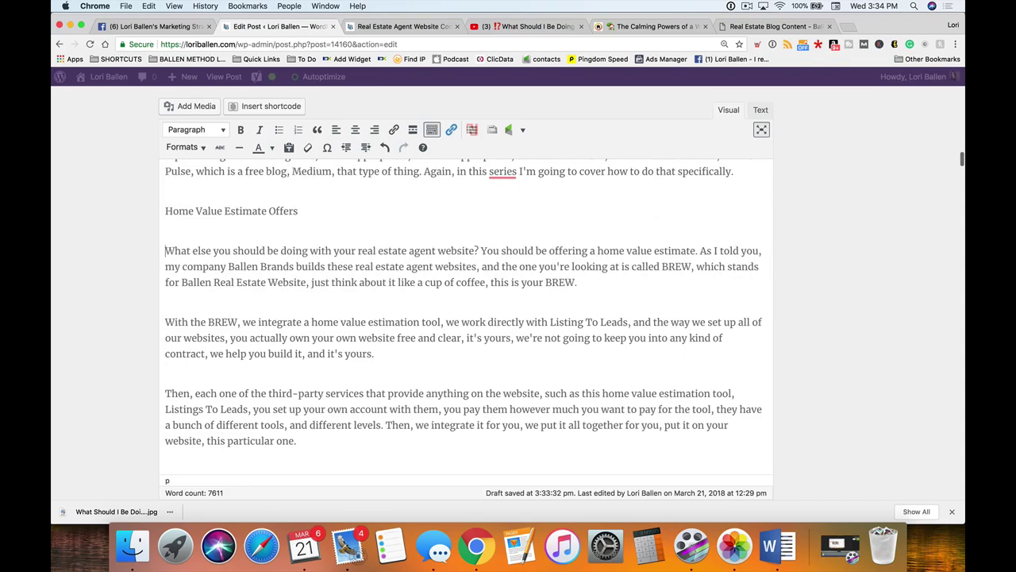
scroll(757, 238, up, 2)
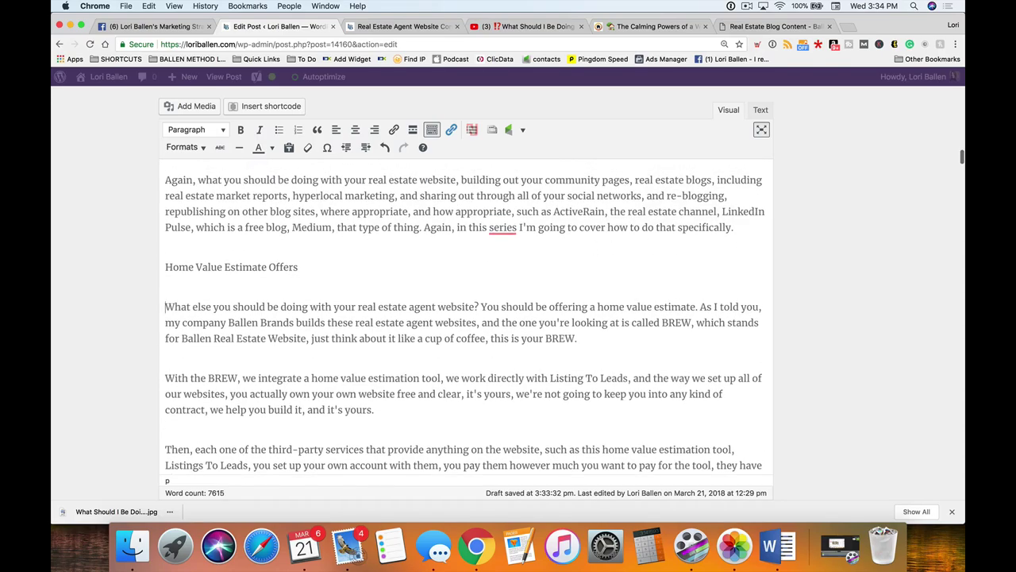
key(Return)
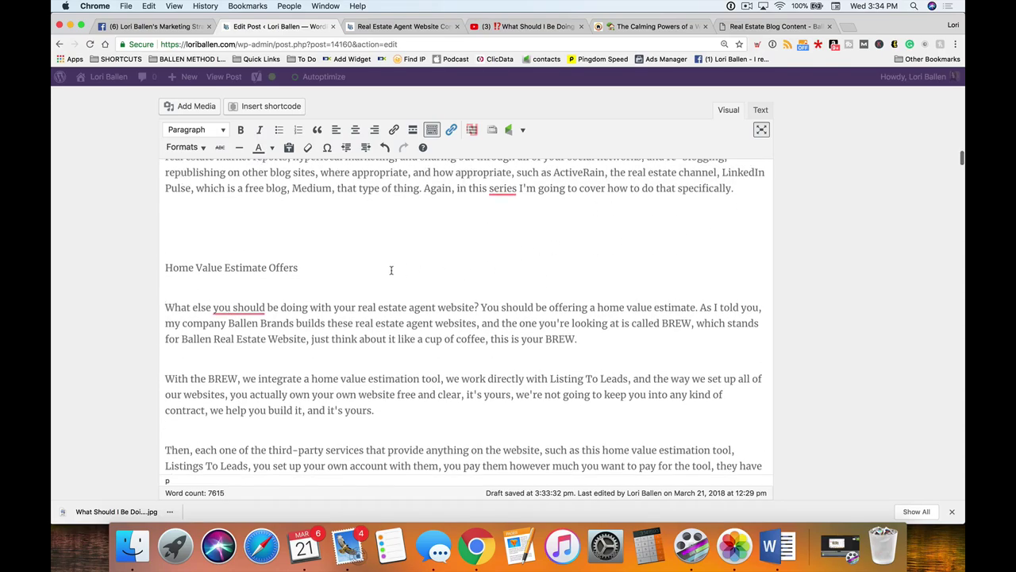
text([su_divider])
Format 'Home Value Estimate Offers' as Heading 2
triple_click(155, 265)
click(199, 130)
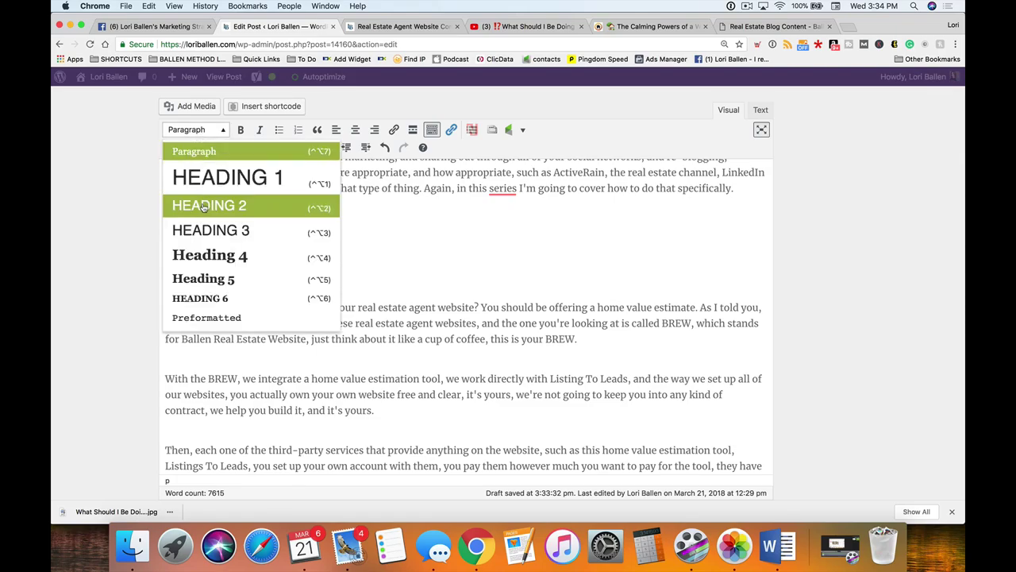
click(204, 206)
scroll(420, 318, down, 6)
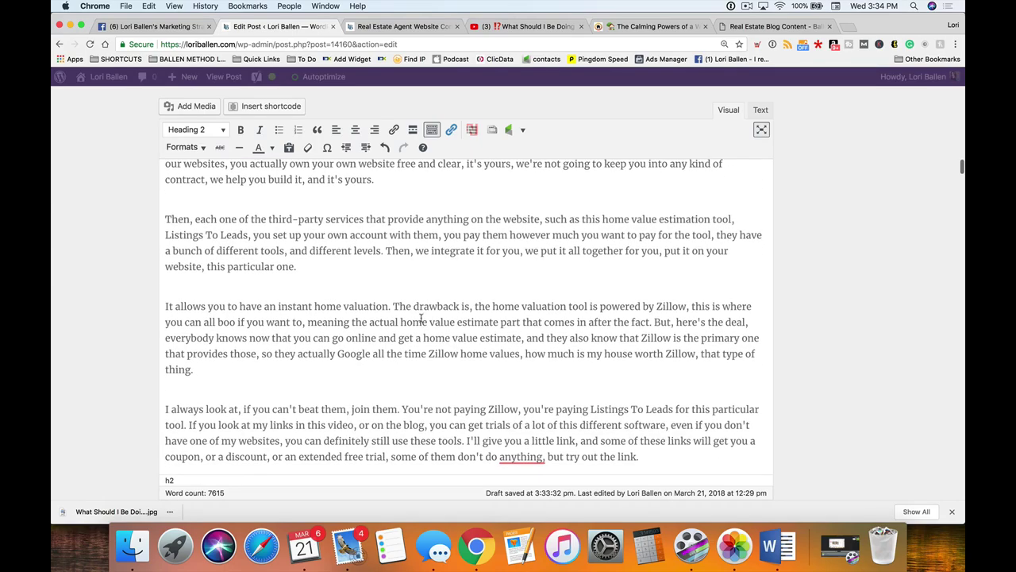
Scroll down to the 'You also want to be building out homes for sale pages' paragraph
scroll(421, 317, down, 10)
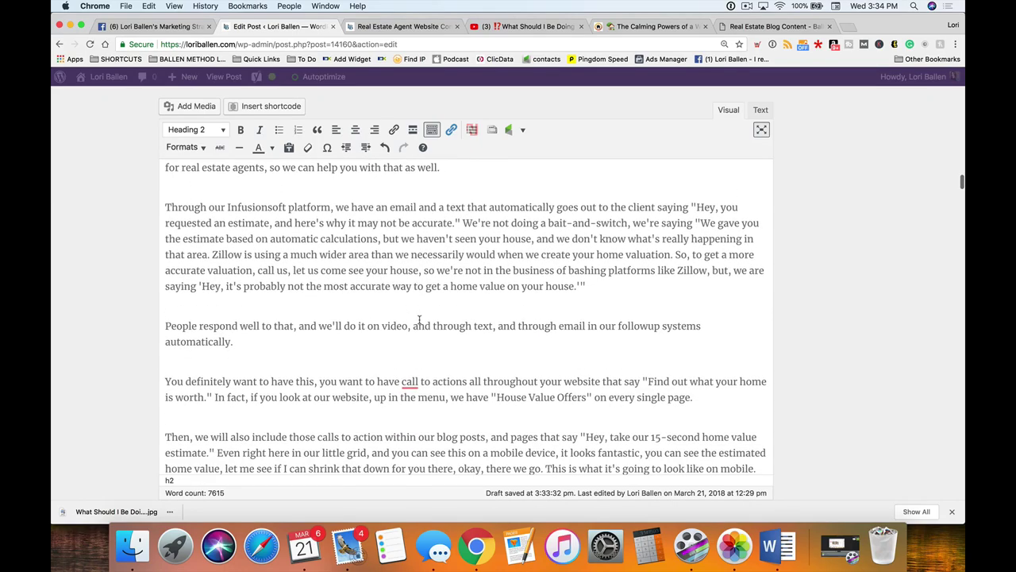
scroll(419, 320, down, 5)
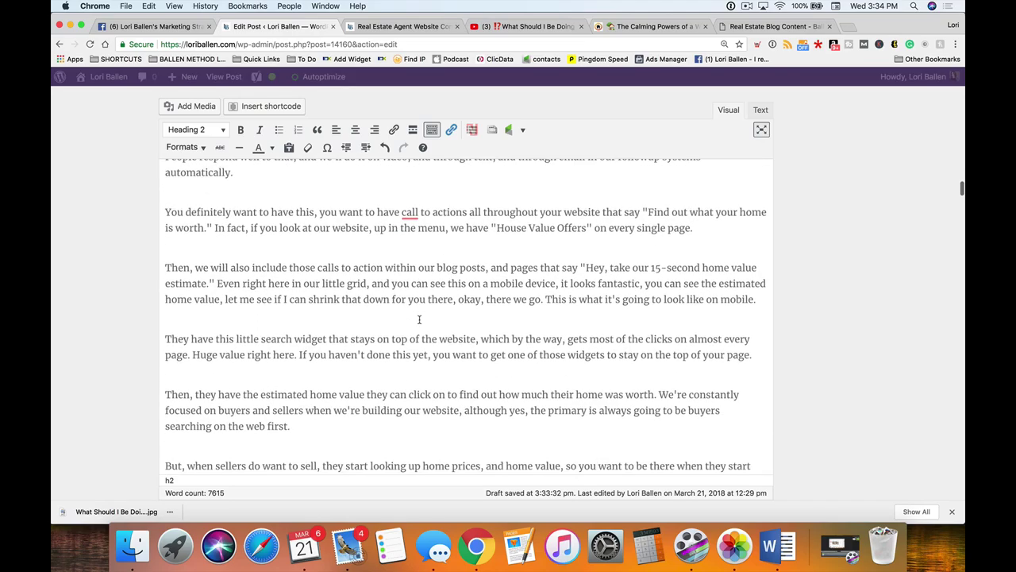
scroll(419, 320, up, 2)
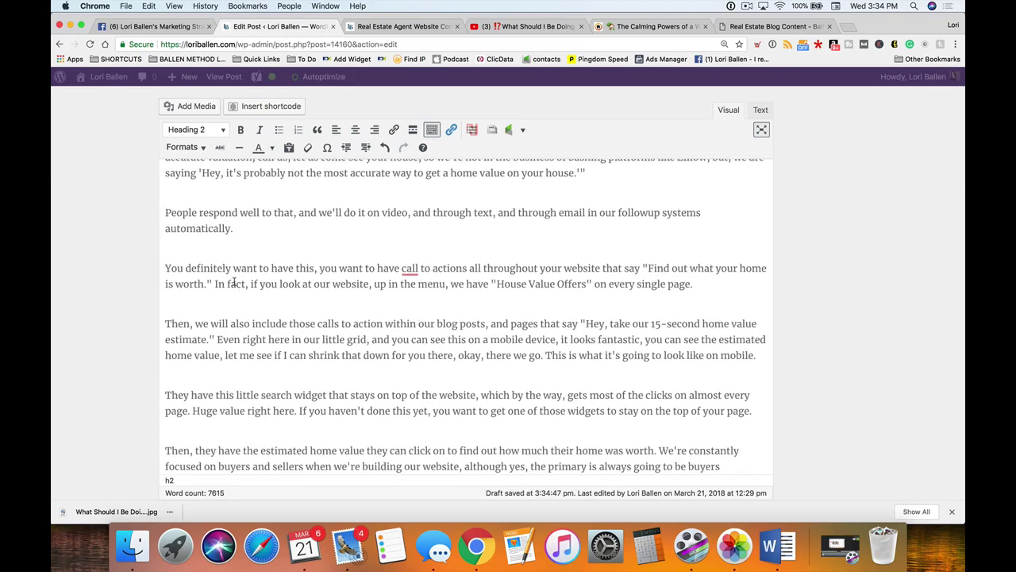
scroll(198, 278, up, 2)
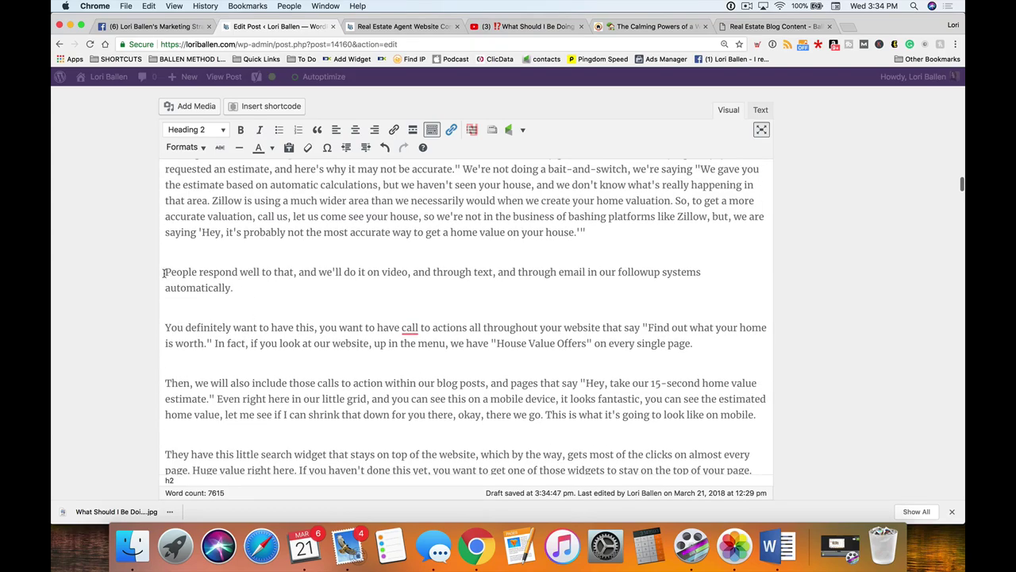
scroll(164, 273, up, 3)
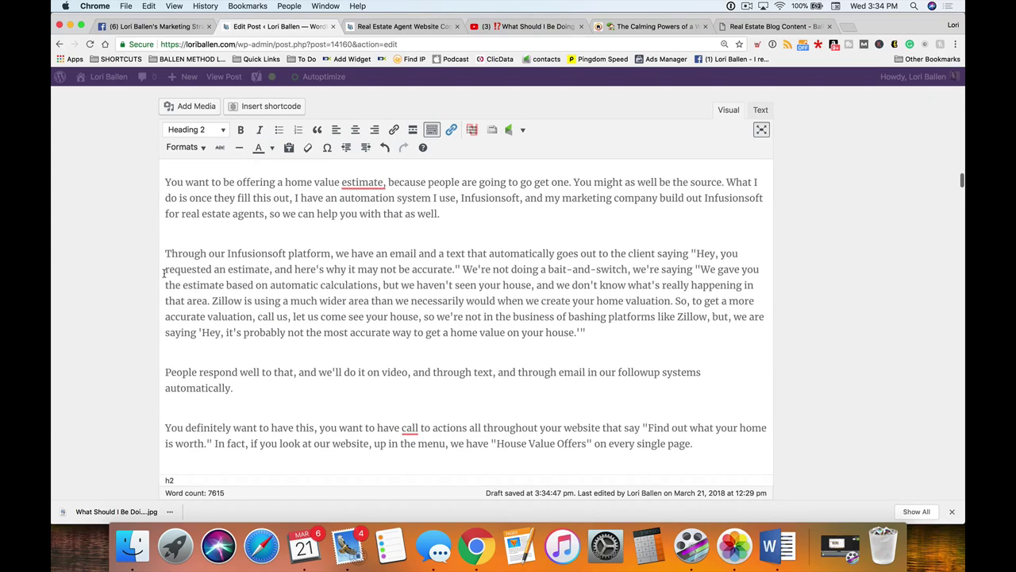
scroll(210, 274, down, 3)
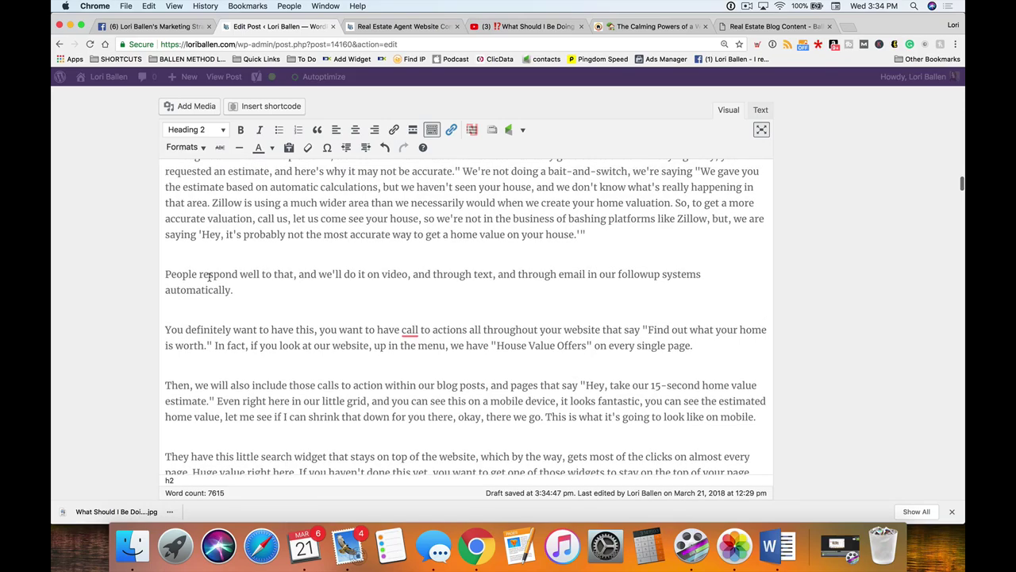
scroll(210, 276, up, 2)
scroll(209, 276, down, 4)
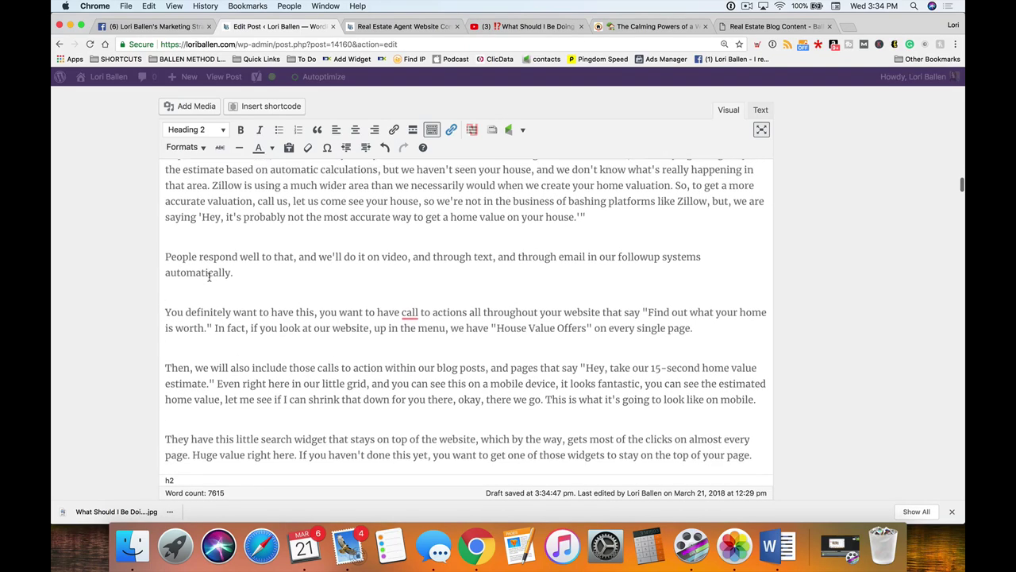
scroll(210, 277, down, 1)
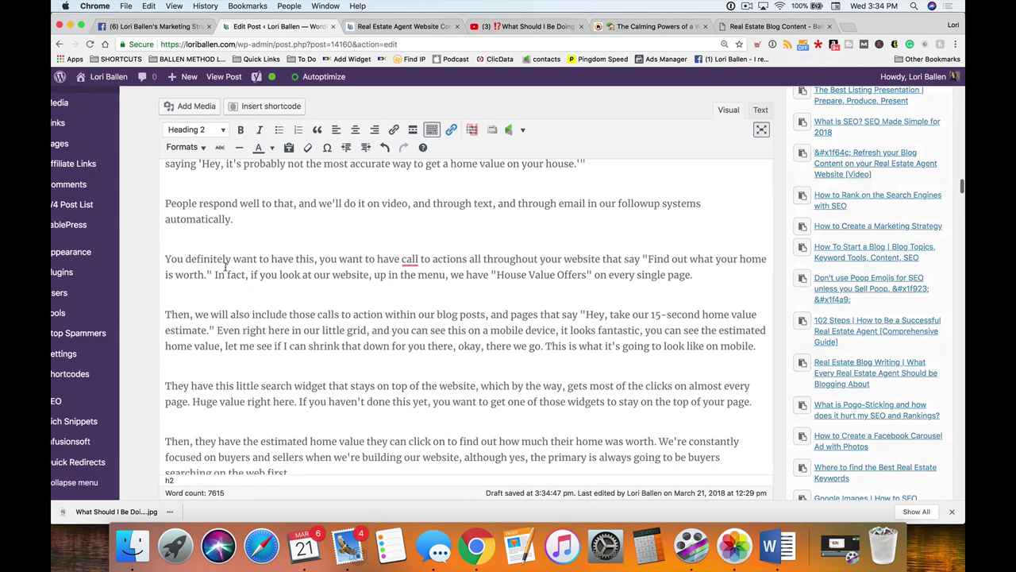
scroll(325, 276, down, 1)
scroll(468, 332, down, 3)
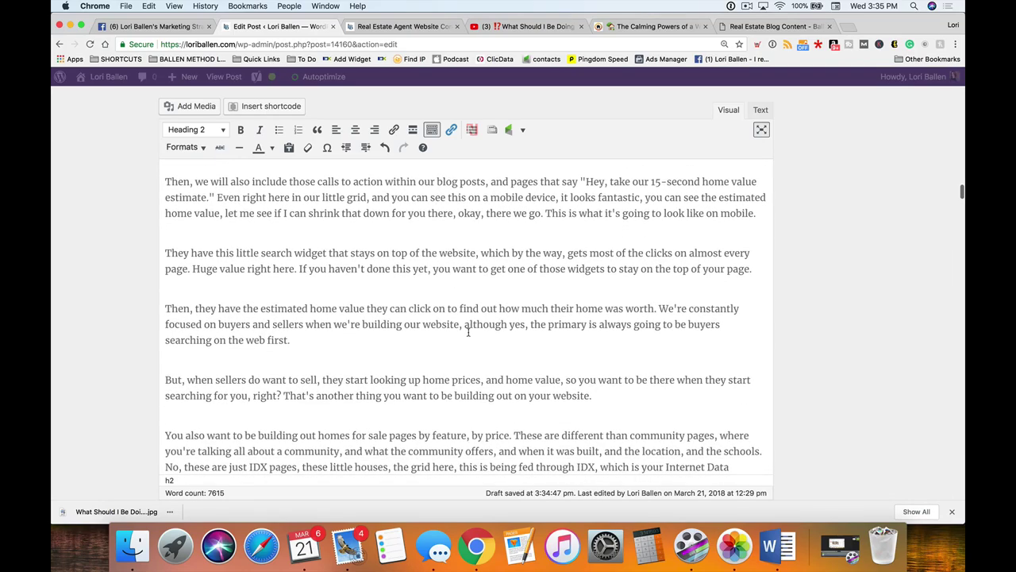
scroll(468, 332, down, 5)
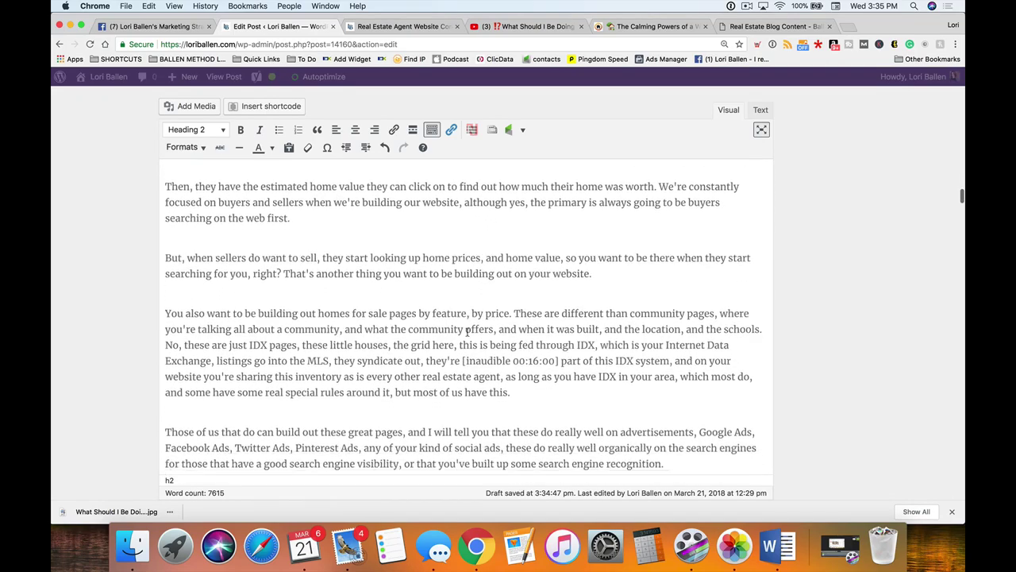
Add an 'IDX Pages' line before the homes-for-sale paragraph, with a pasted [su_divider] above it
scroll(467, 332, down, 2)
scroll(431, 298, up, 2)
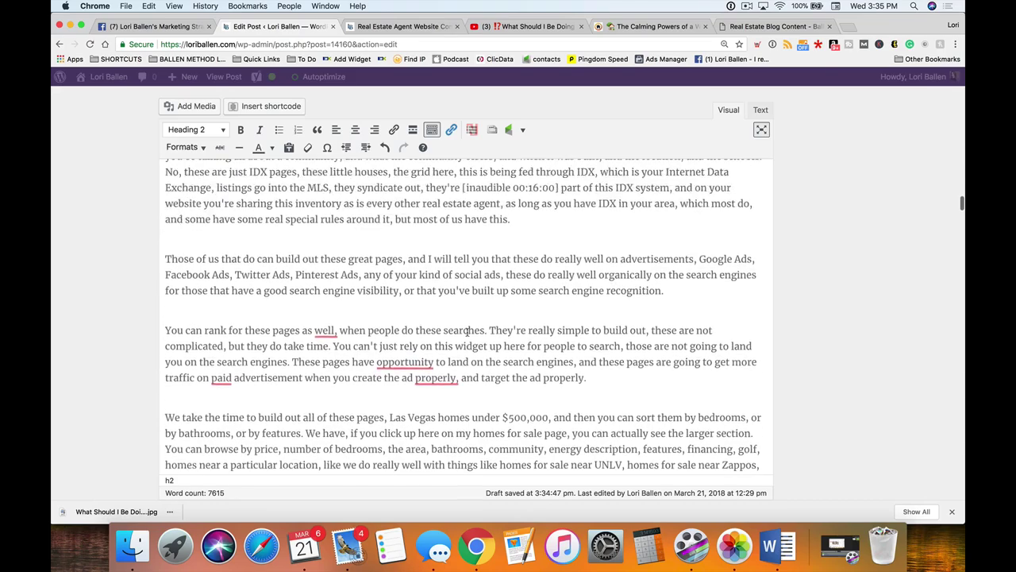
click(166, 207)
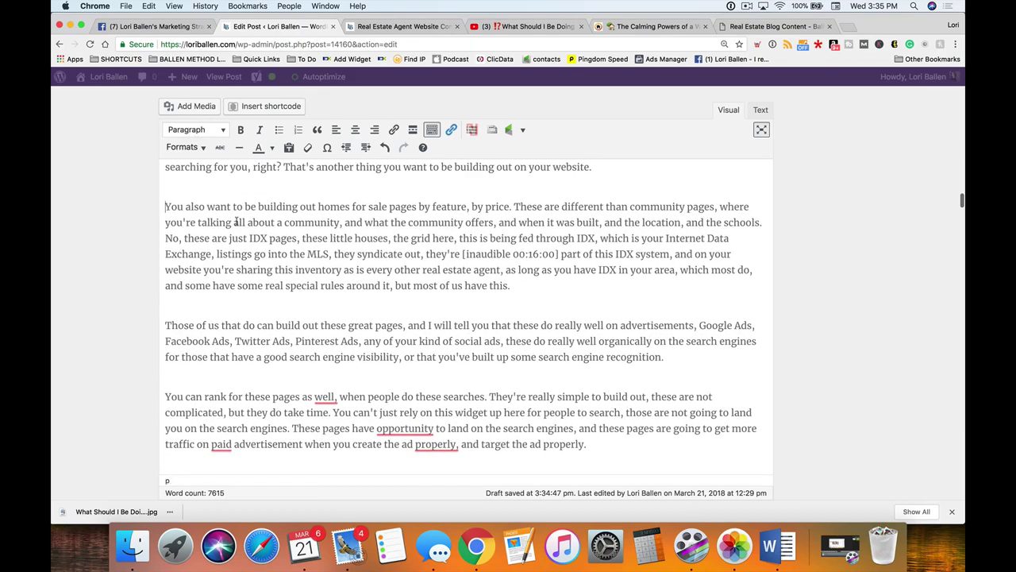
text(IDX)
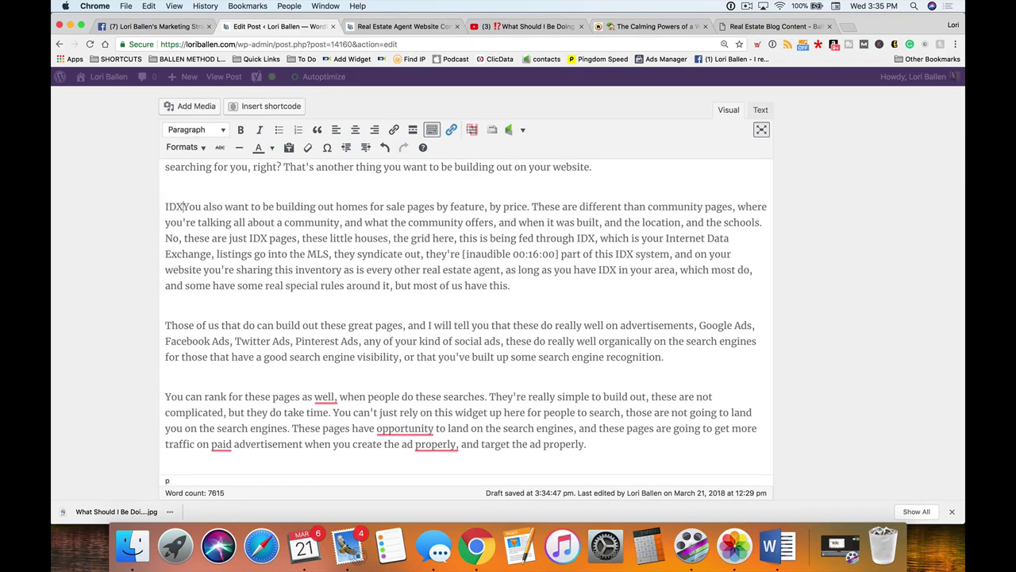
text( Pages)
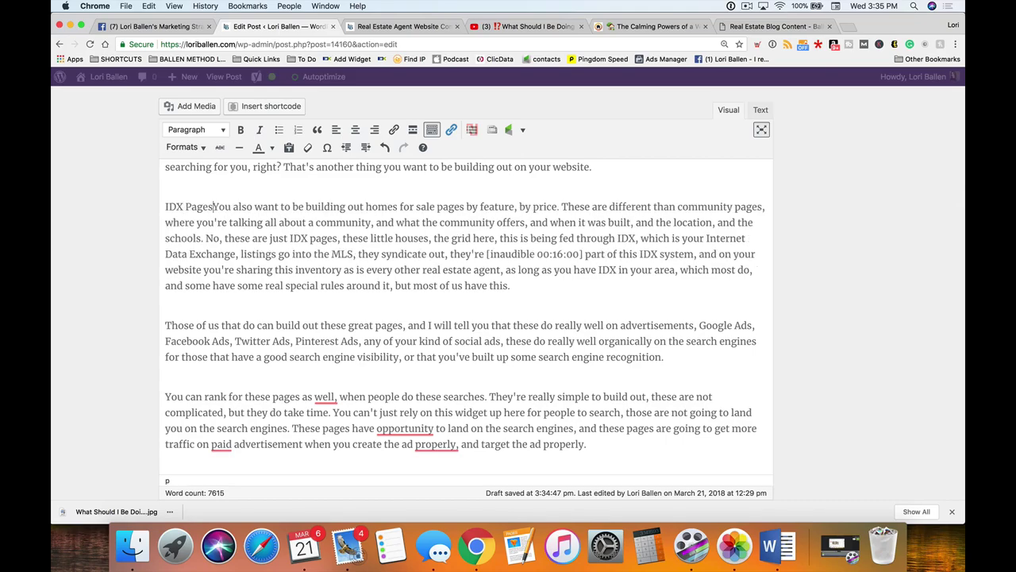
key(Return)
scroll(238, 222, up, 2)
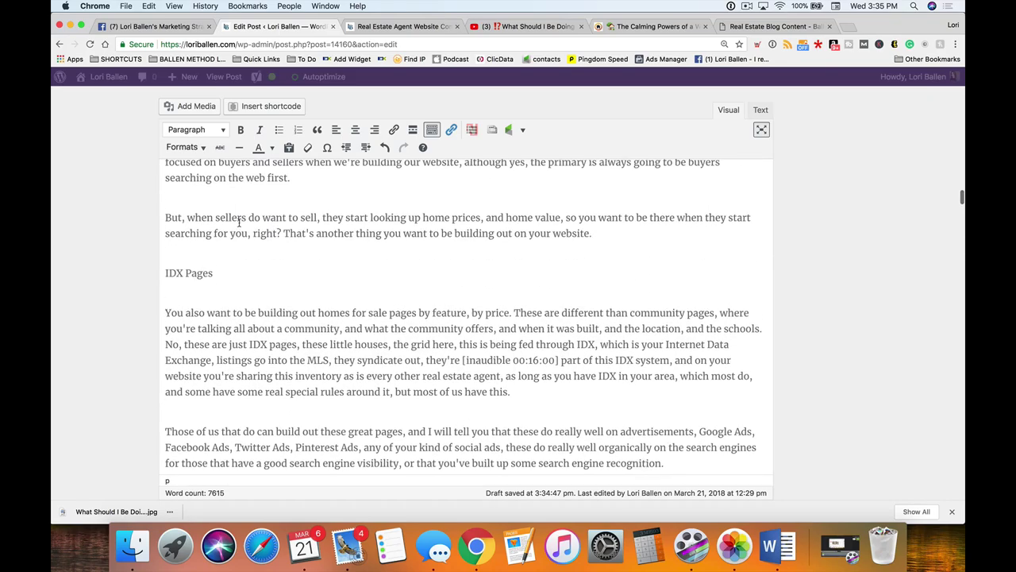
click(592, 232)
key(Return)
text([su_divider])
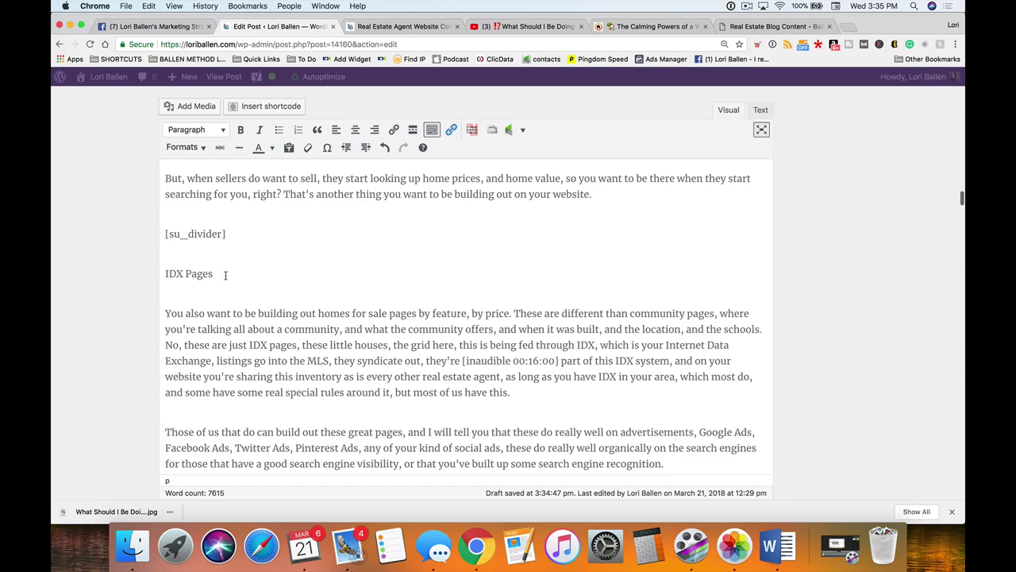
Format 'IDX Pages' as Heading 2
drag(159, 269, 214, 273)
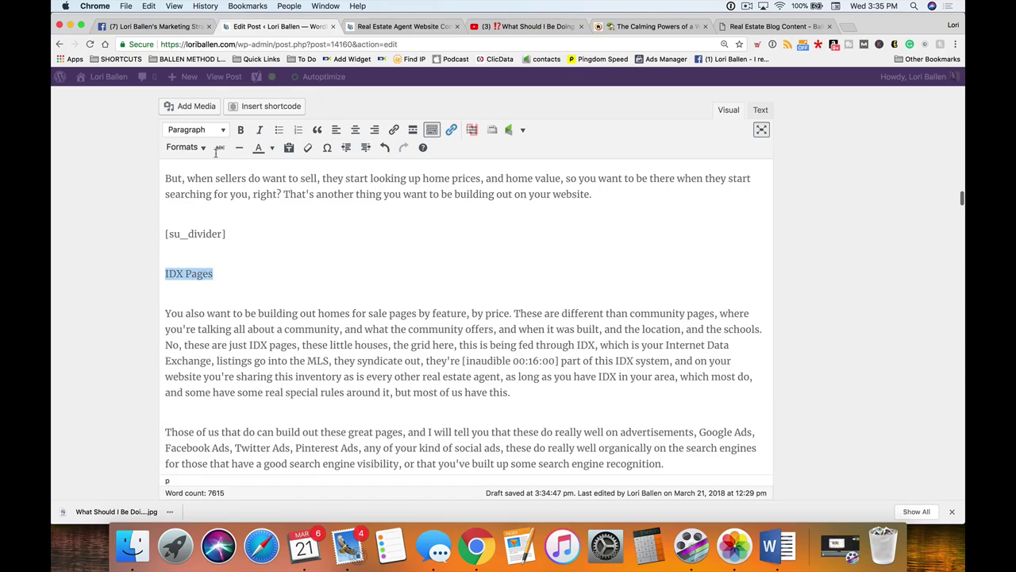
click(205, 131)
click(216, 204)
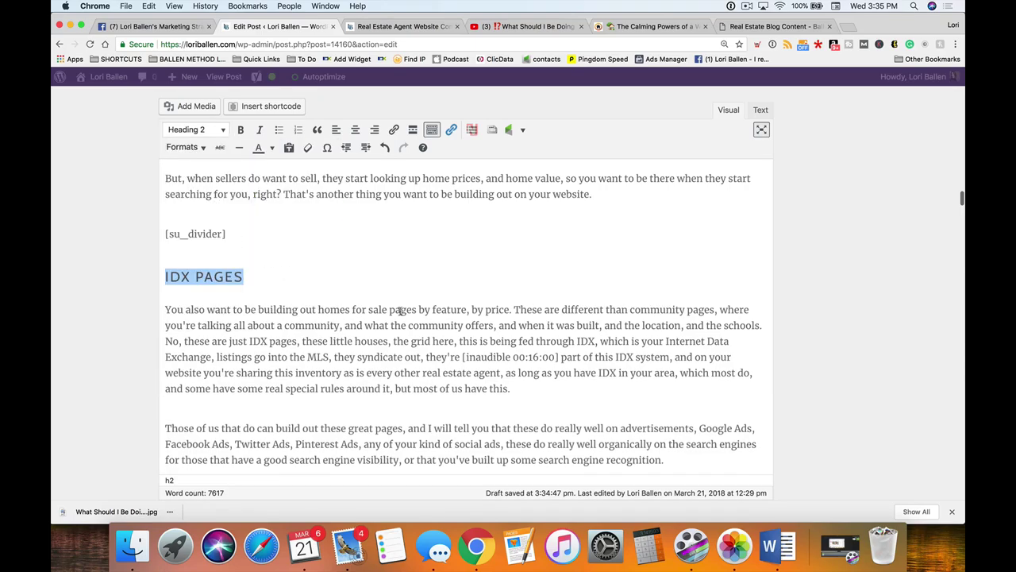
click(531, 327)
scroll(540, 330, down, 3)
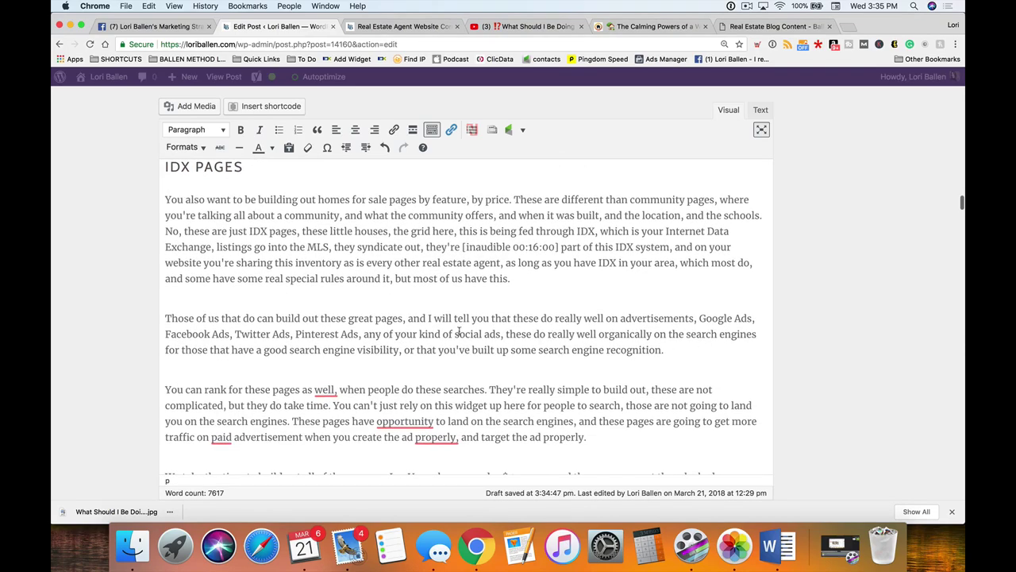
scroll(350, 321, down, 2)
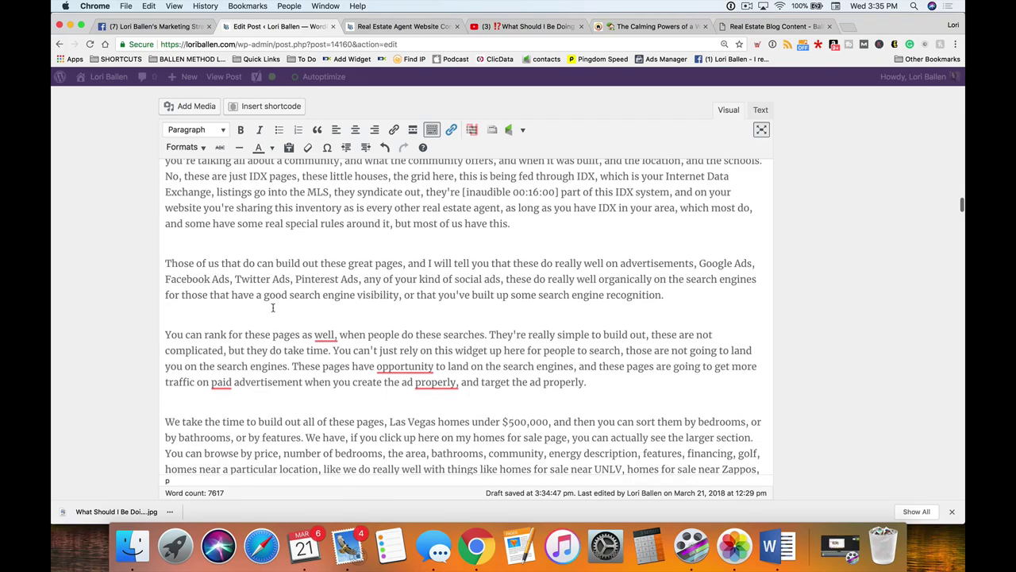
Start a new paragraph at 'Zillow is using…'
scroll(272, 307, up, 8)
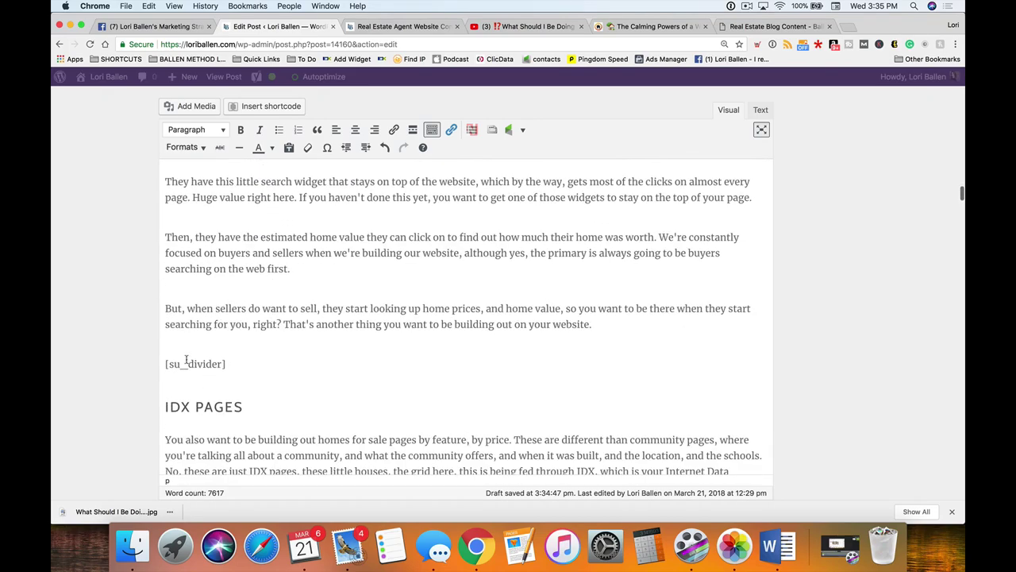
scroll(186, 362, up, 15)
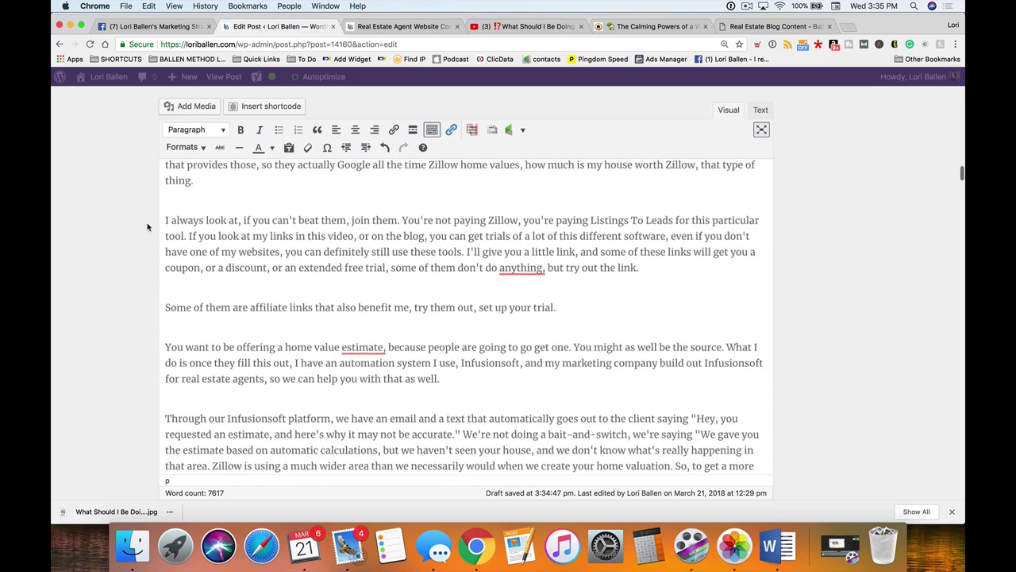
scroll(485, 412, down, 2)
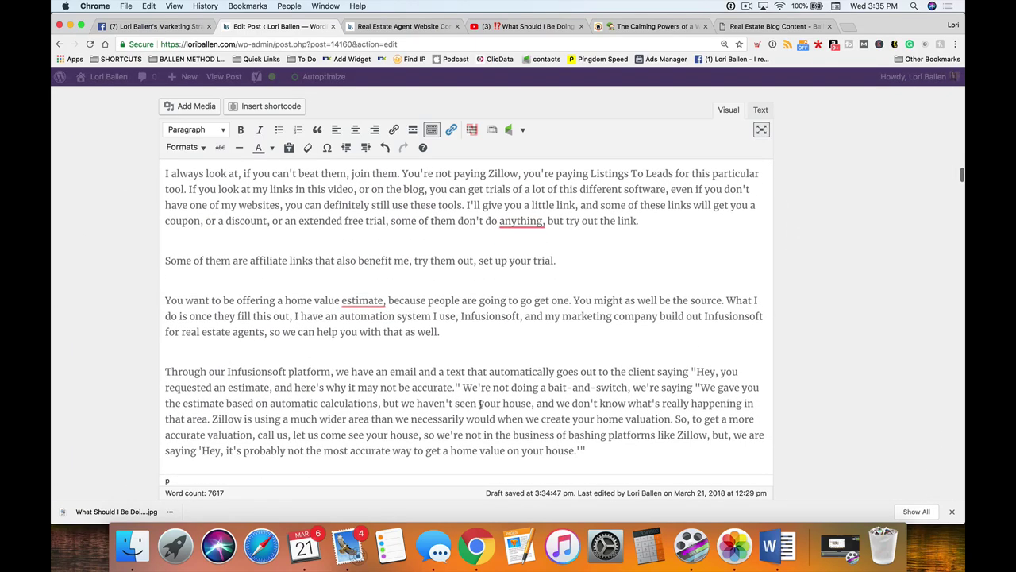
scroll(480, 404, down, 1)
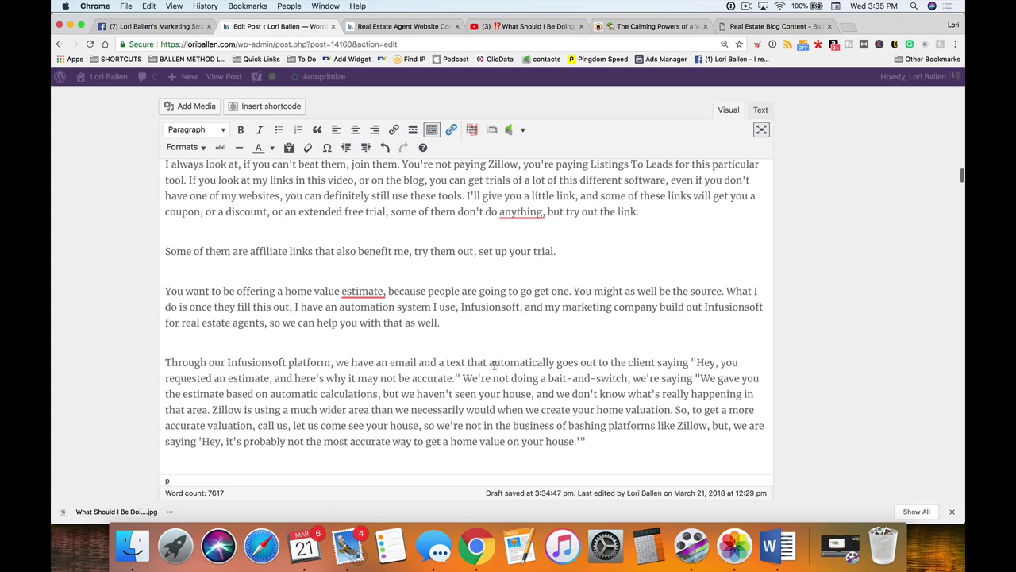
scroll(471, 302, down, 3)
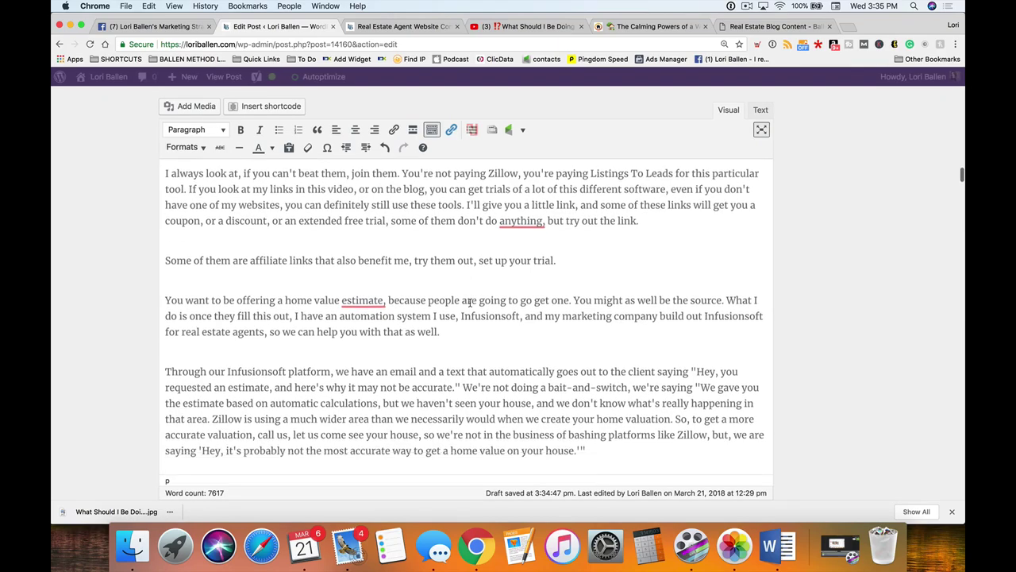
scroll(470, 304, down, 1)
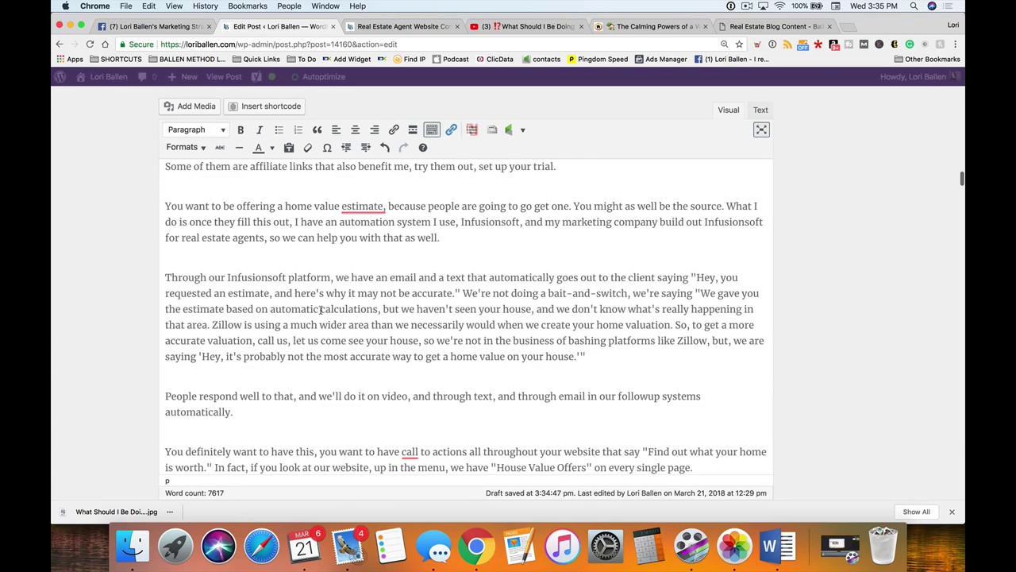
click(213, 324)
key(Return)
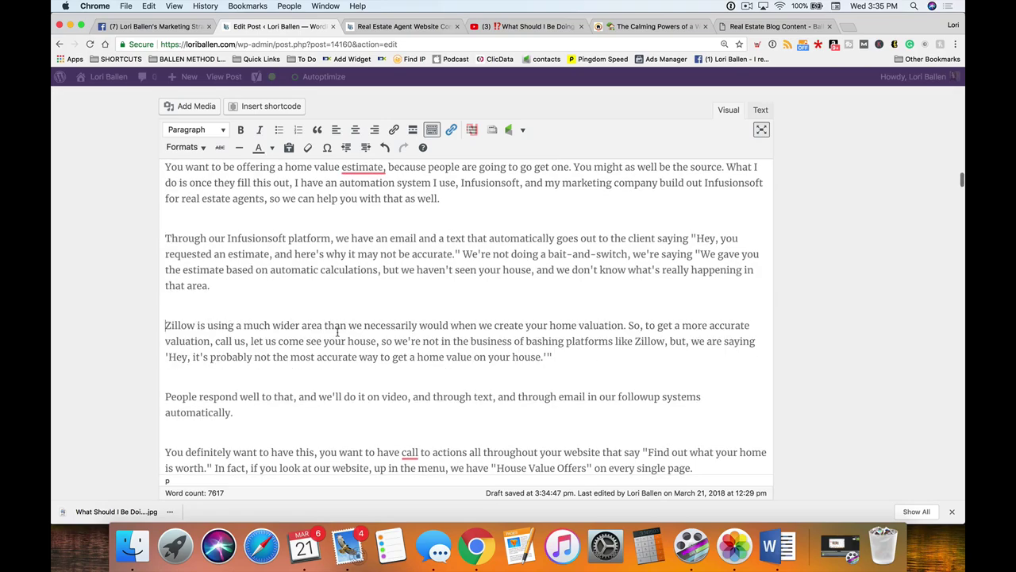
Split off 'But, here's the deal…' and 'Then, we integrate…' as their own paragraphs
scroll(338, 332, up, 10)
drag(546, 290, 668, 262)
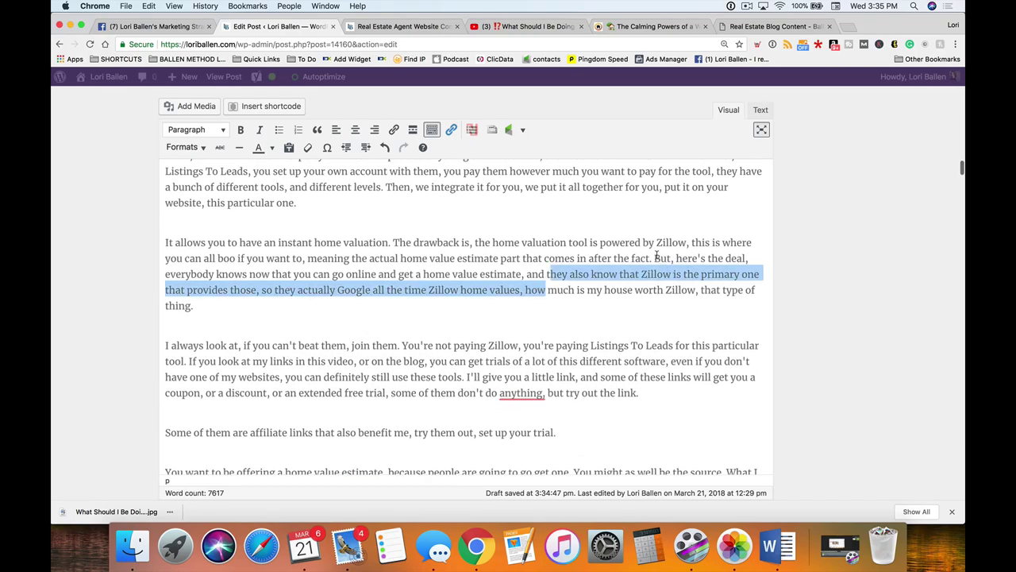
click(370, 287)
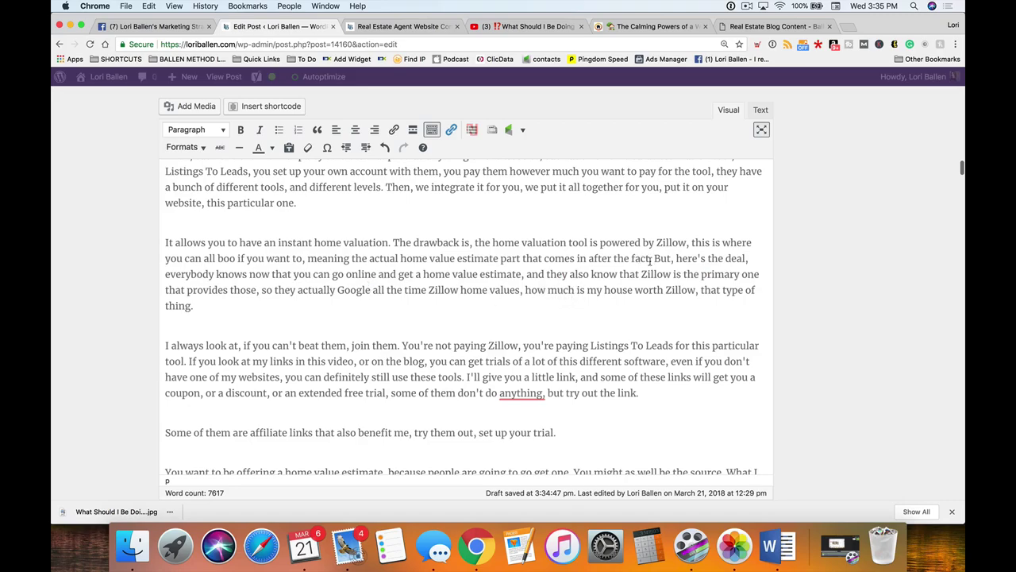
key(Return)
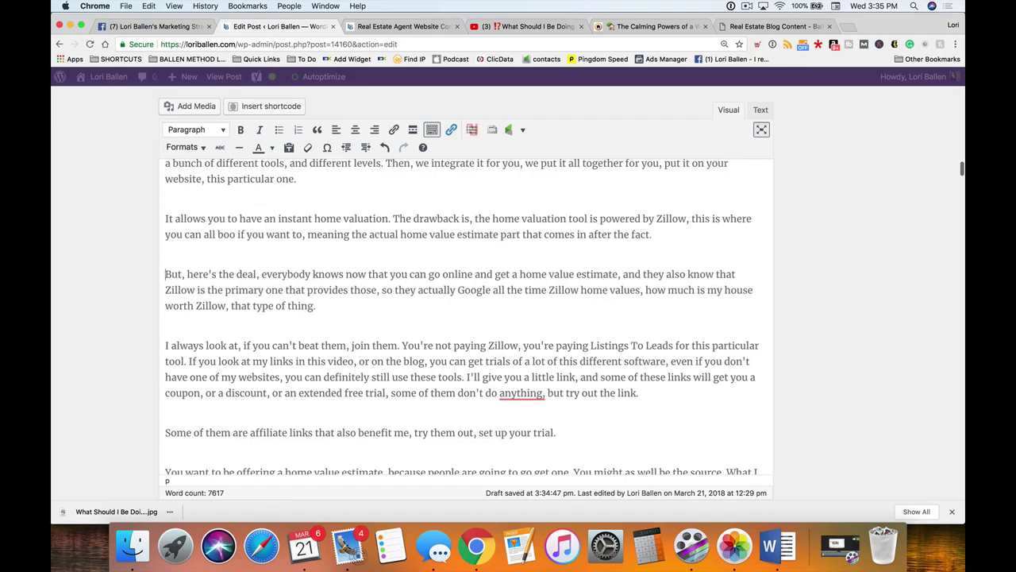
scroll(412, 306, up, 3)
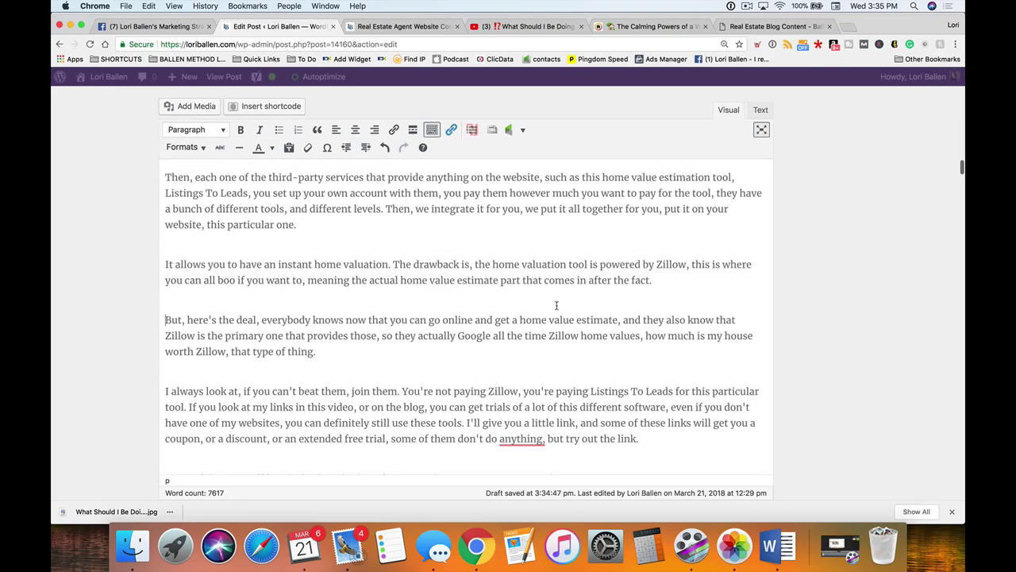
scroll(600, 300, down, 2)
scroll(594, 299, up, 5)
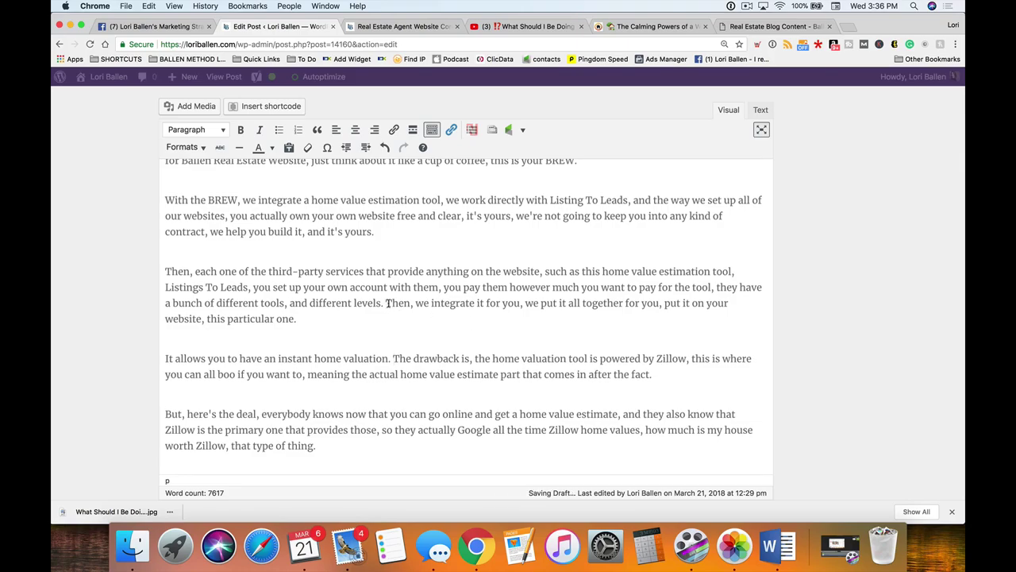
key(Return)
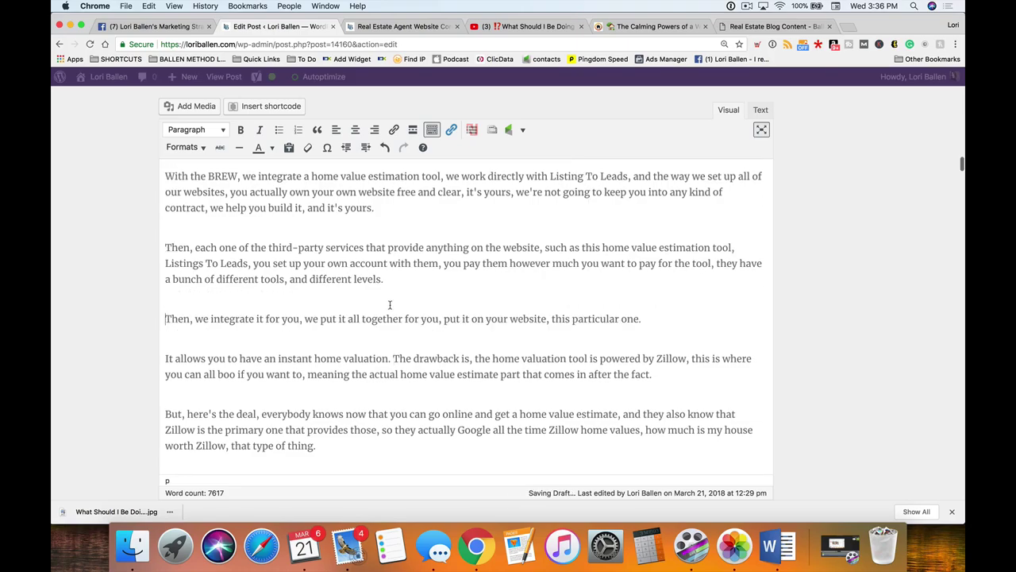
scroll(390, 304, up, 3)
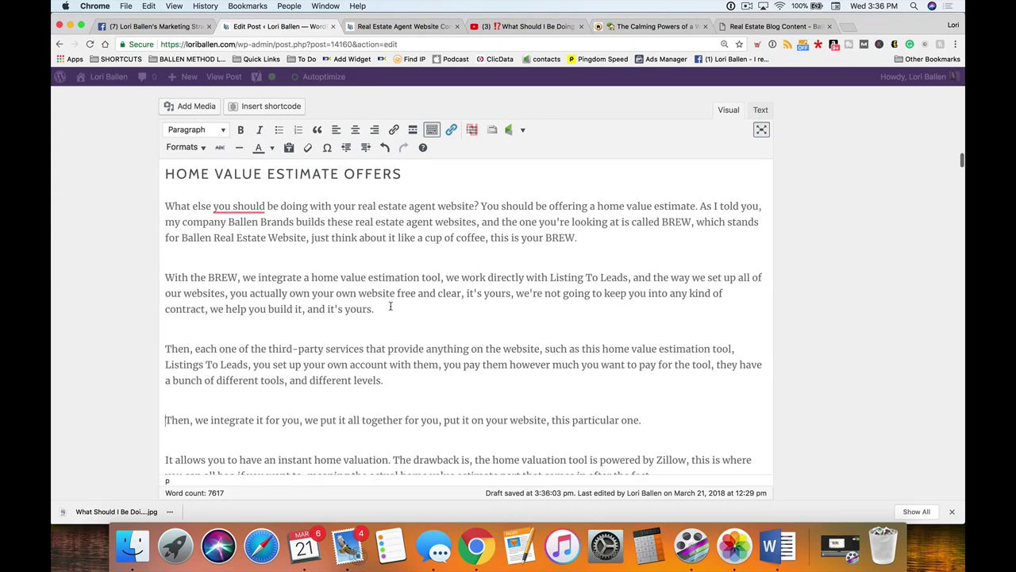
scroll(365, 310, up, 1)
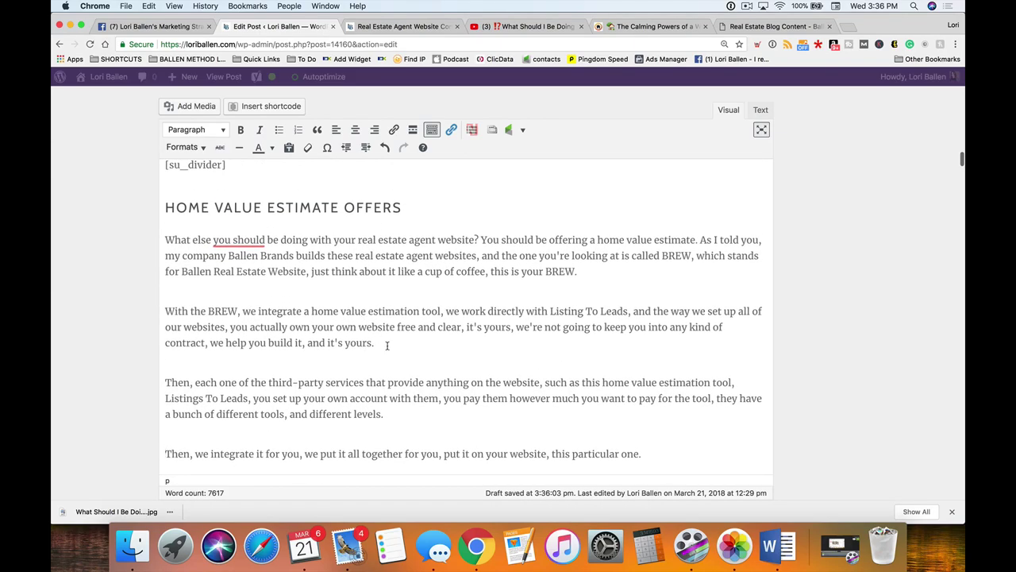
drag(386, 345, 164, 310)
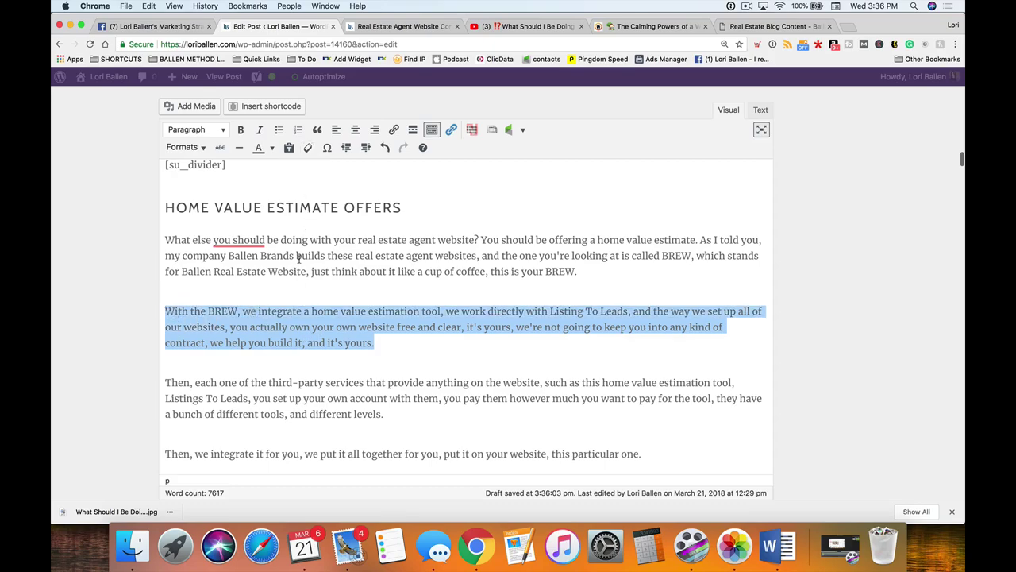
click(317, 131)
scroll(393, 397, up, 5)
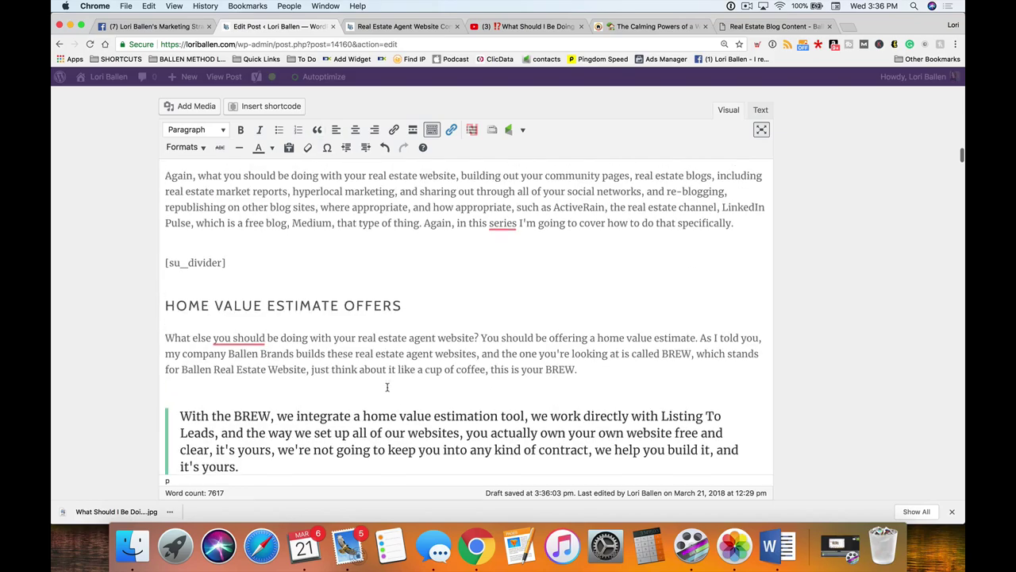
scroll(389, 390, down, 5)
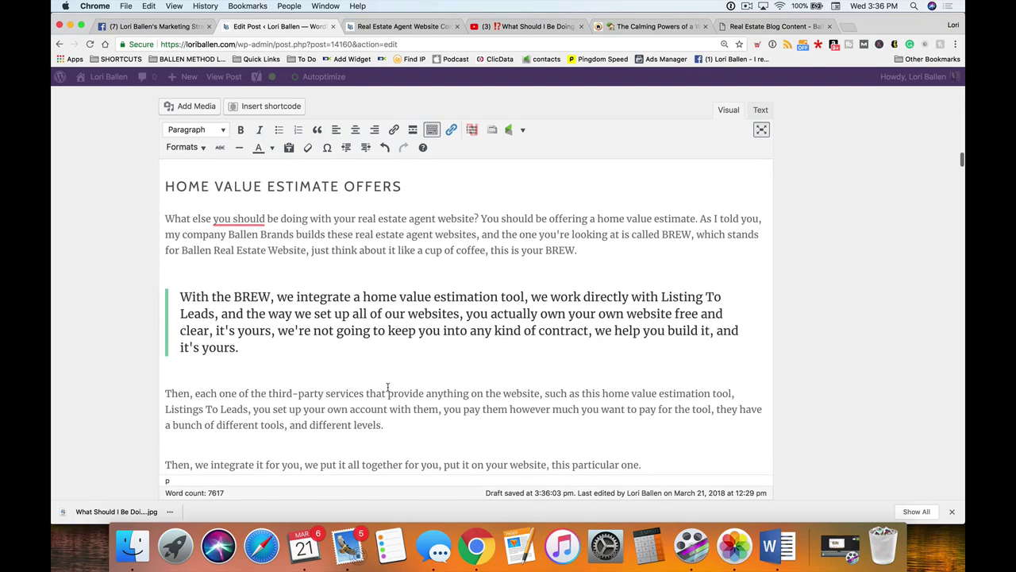
scroll(388, 388, down, 8)
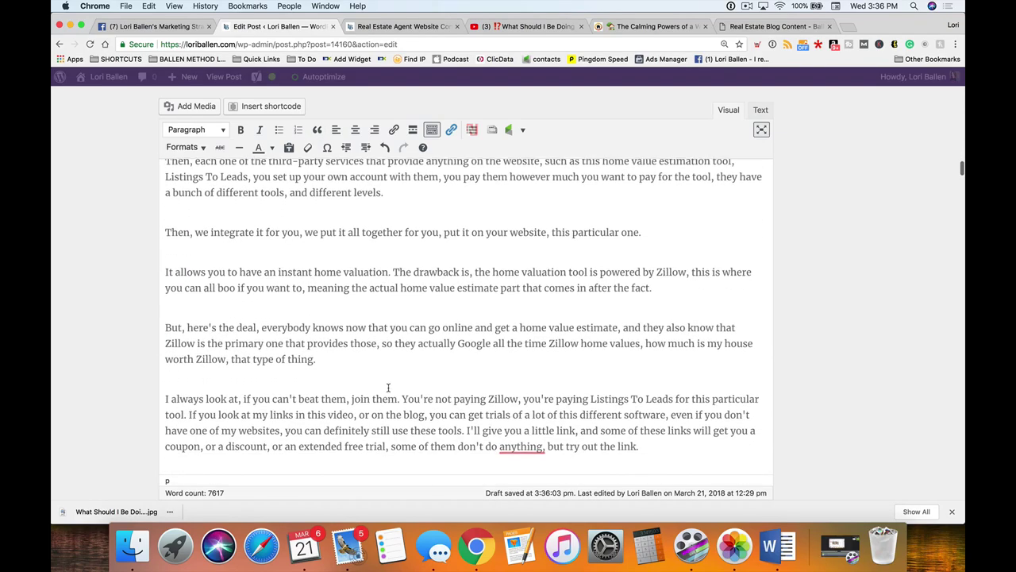
scroll(477, 387, down, 2)
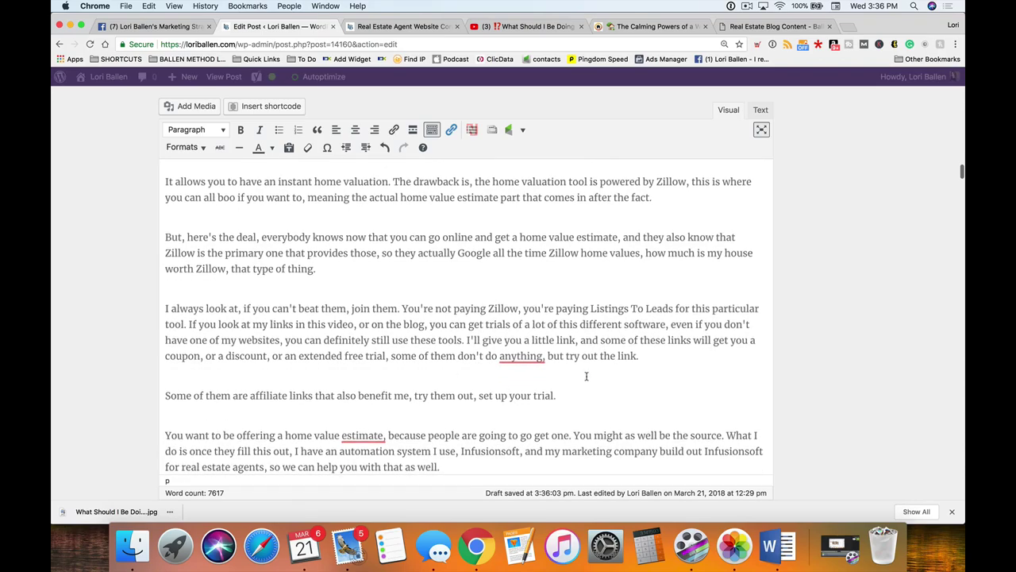
scroll(512, 357, down, 2)
scroll(512, 357, up, 15)
scroll(439, 344, down, 5)
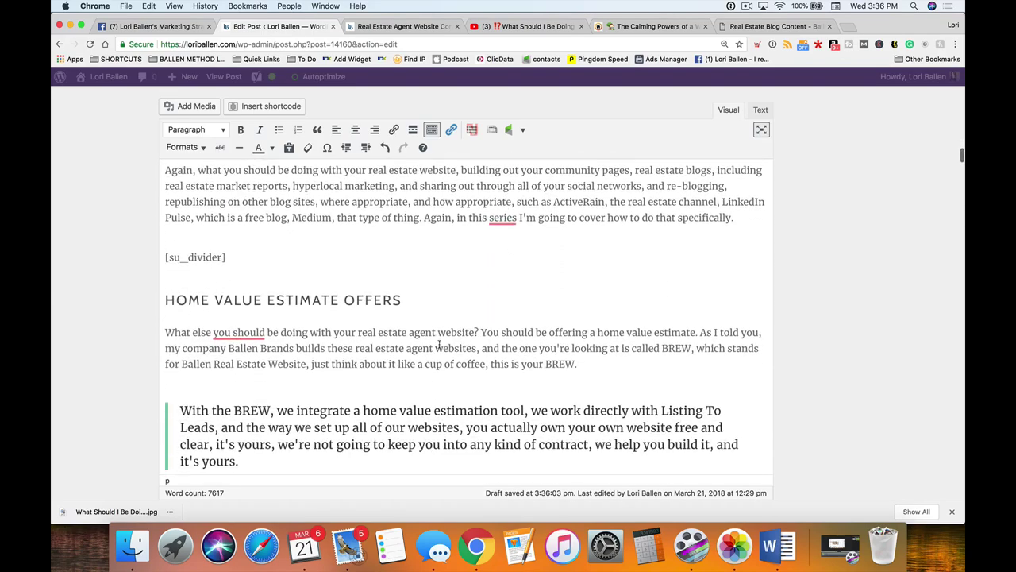
drag(169, 301, 405, 303)
scroll(407, 306, down, 20)
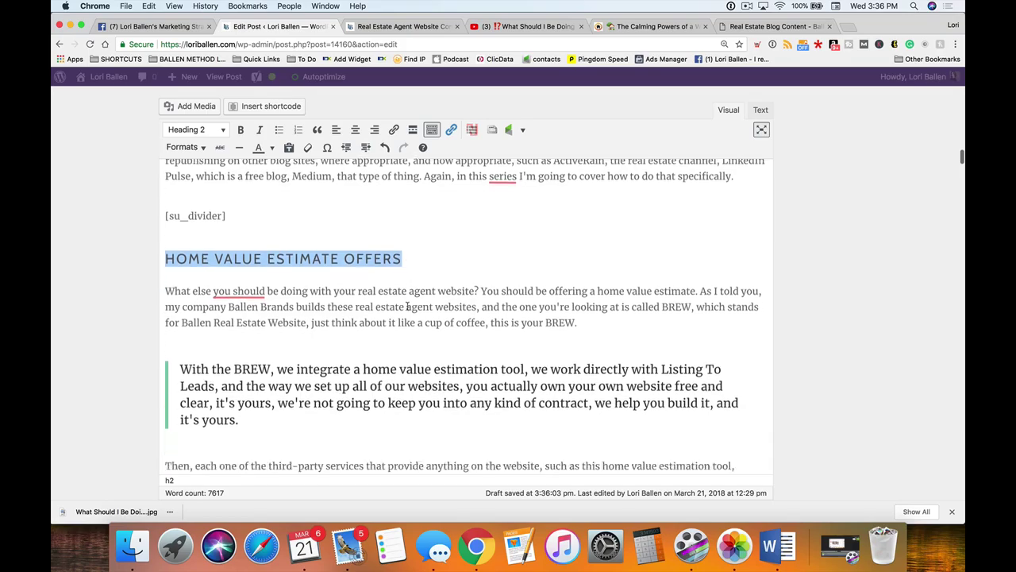
scroll(407, 306, down, 15)
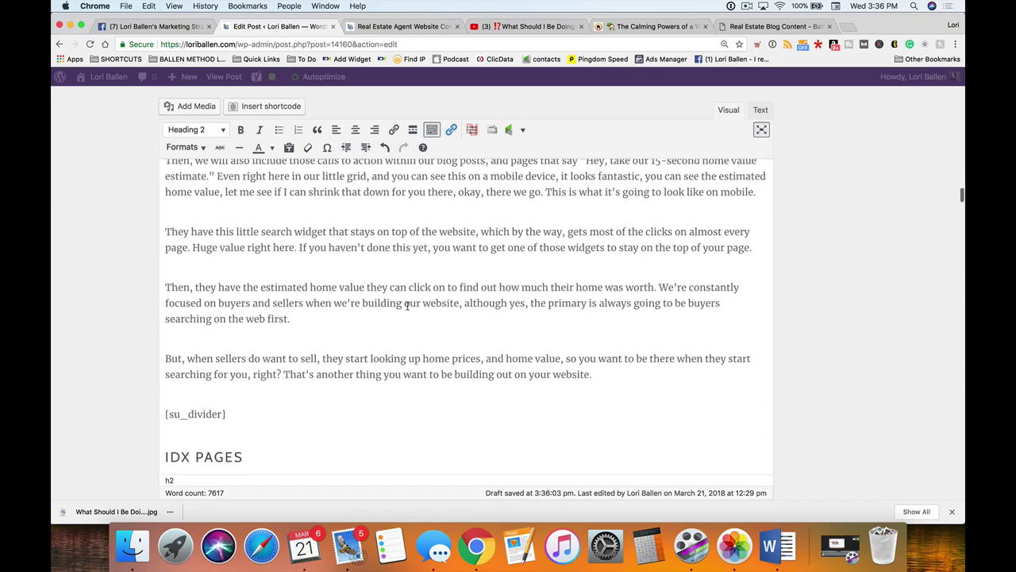
scroll(148, 334, up, 15)
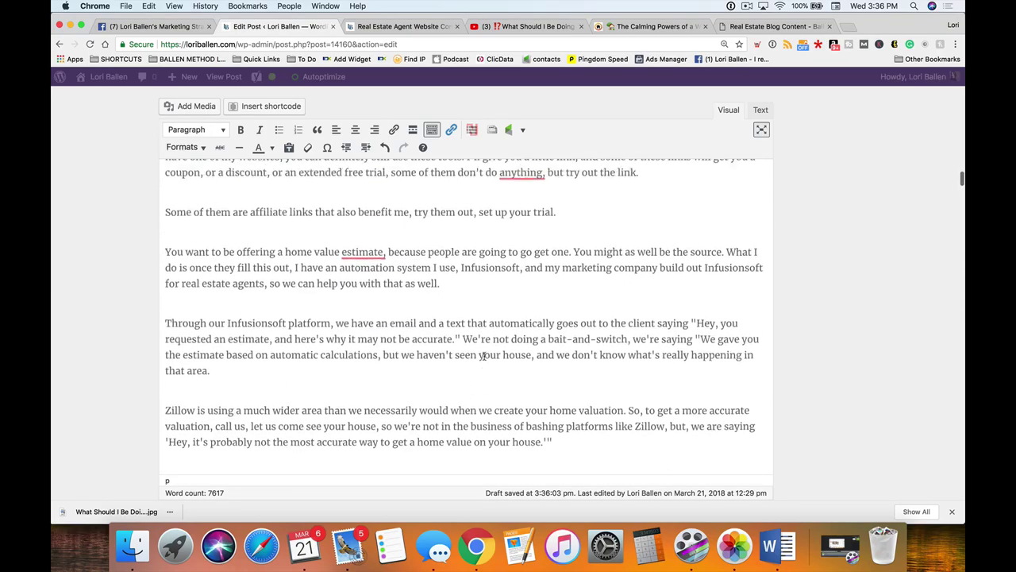
scroll(344, 339, down, 3)
scroll(344, 339, up, 5)
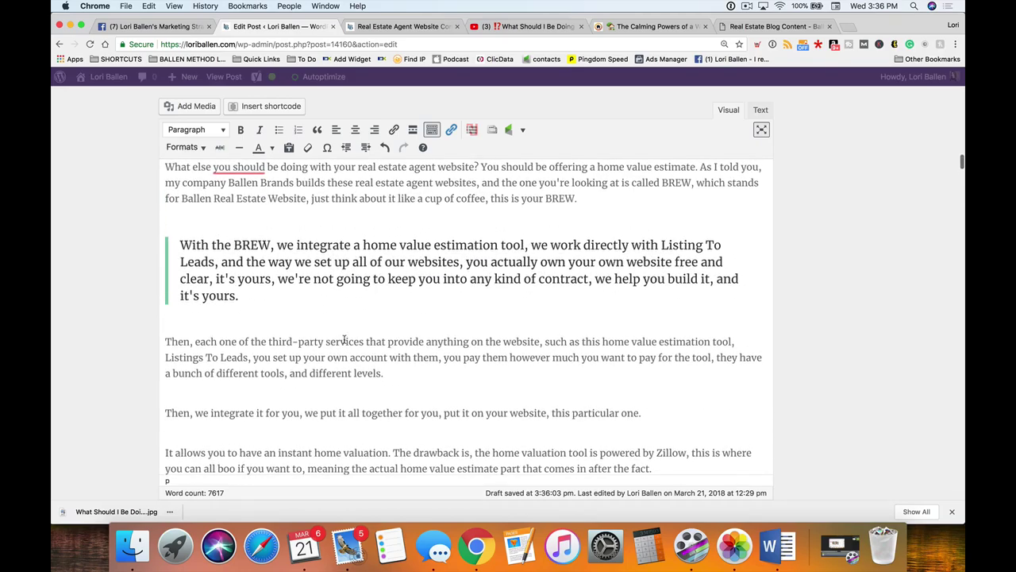
scroll(349, 339, down, 1)
scroll(350, 340, down, 2)
scroll(399, 368, up, 3)
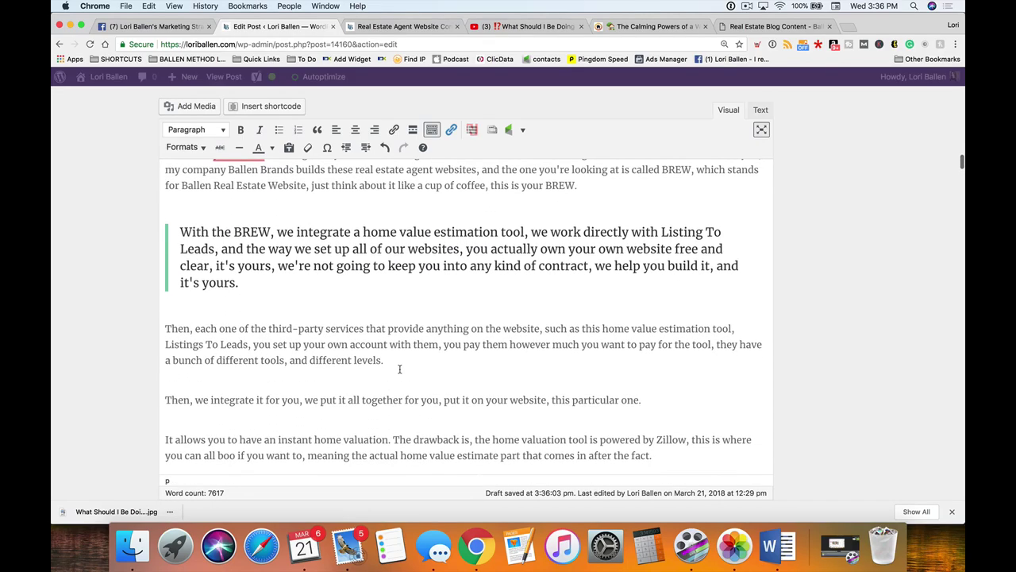
scroll(434, 386, up, 5)
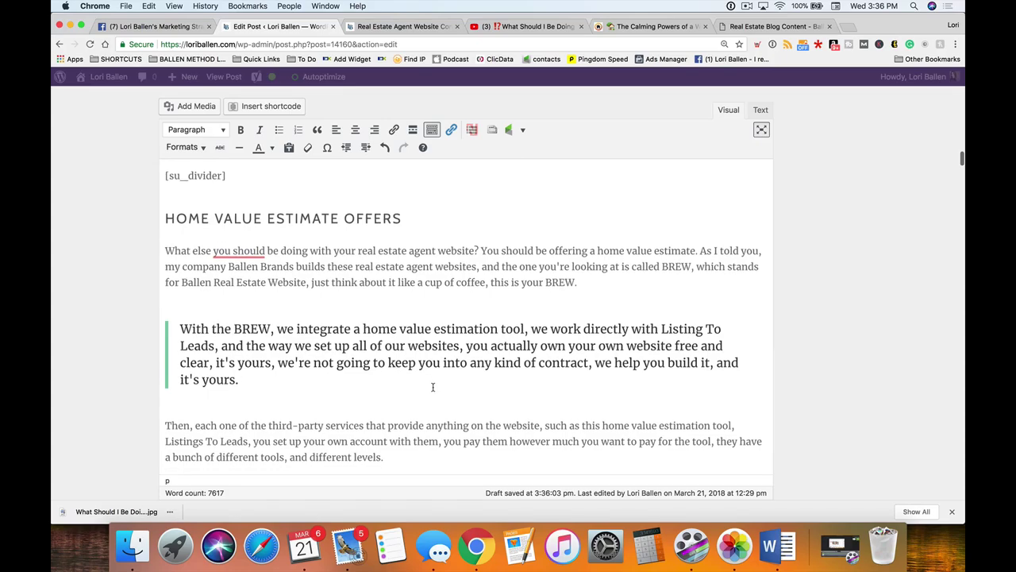
scroll(433, 387, down, 5)
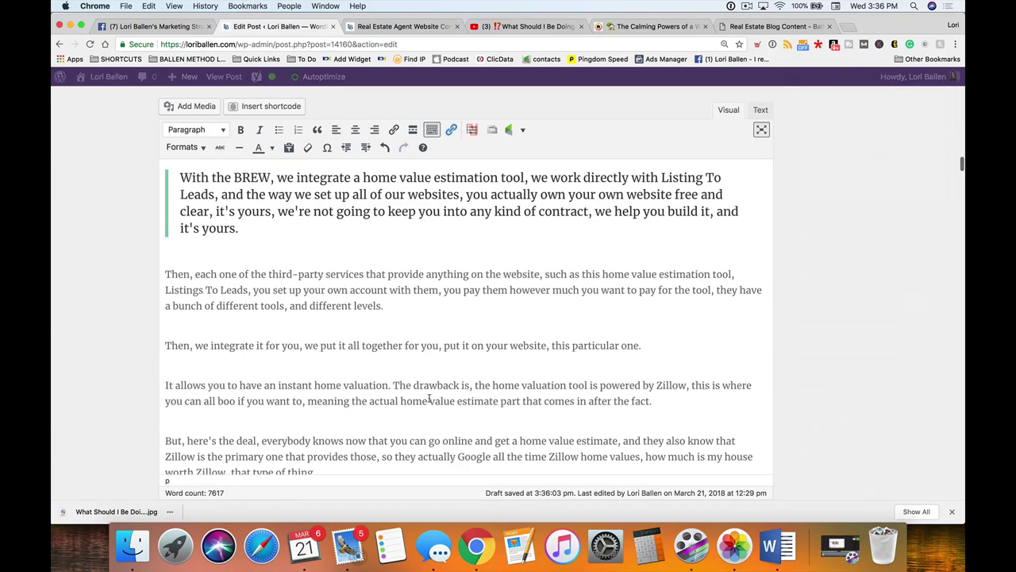
scroll(430, 400, down, 5)
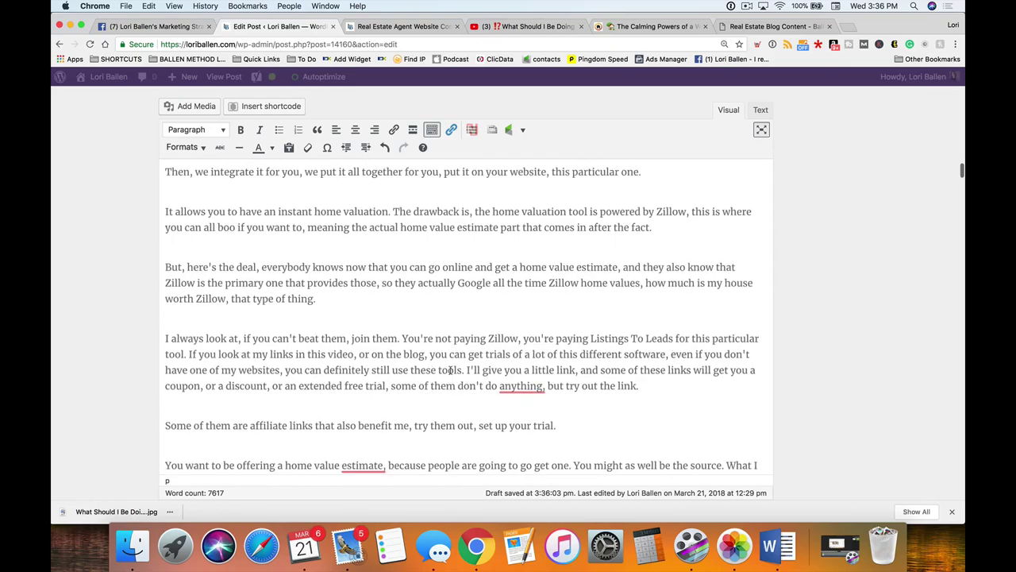
Start a new paragraph at 'I'll give you a little link'
click(466, 369)
key(Return)
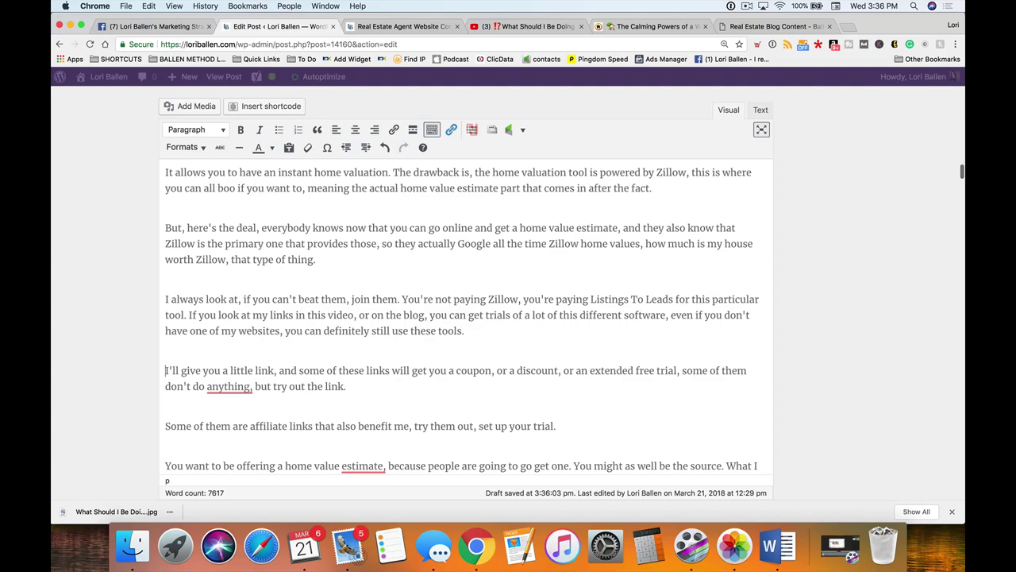
scroll(499, 381, up, 2)
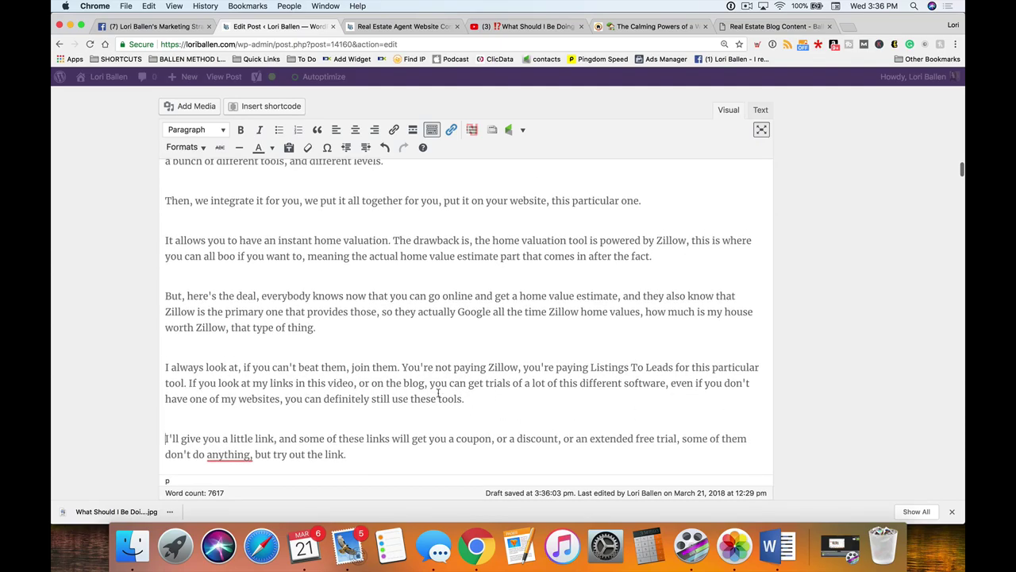
scroll(436, 391, down, 1)
scroll(588, 331, down, 1)
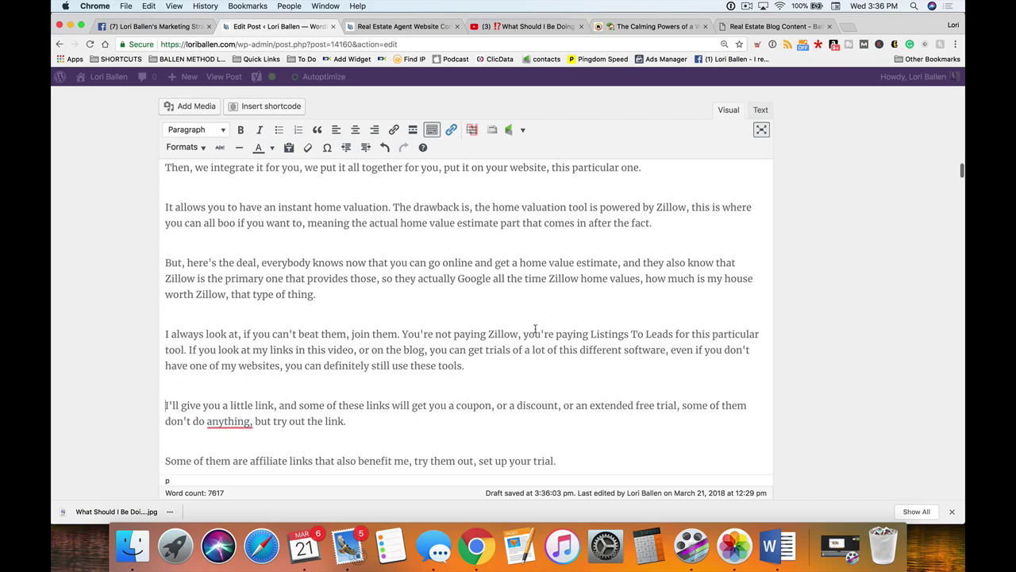
Link 'Listings To Leads' to the blog's Listings to Leads post, found by searching 'listings to leads'
drag(673, 334, 591, 334)
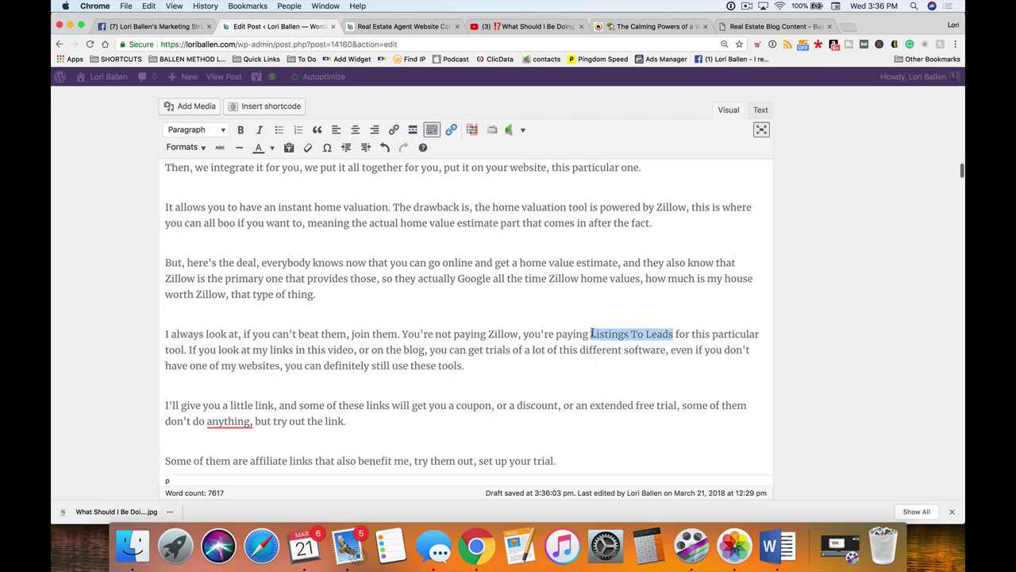
click(393, 129)
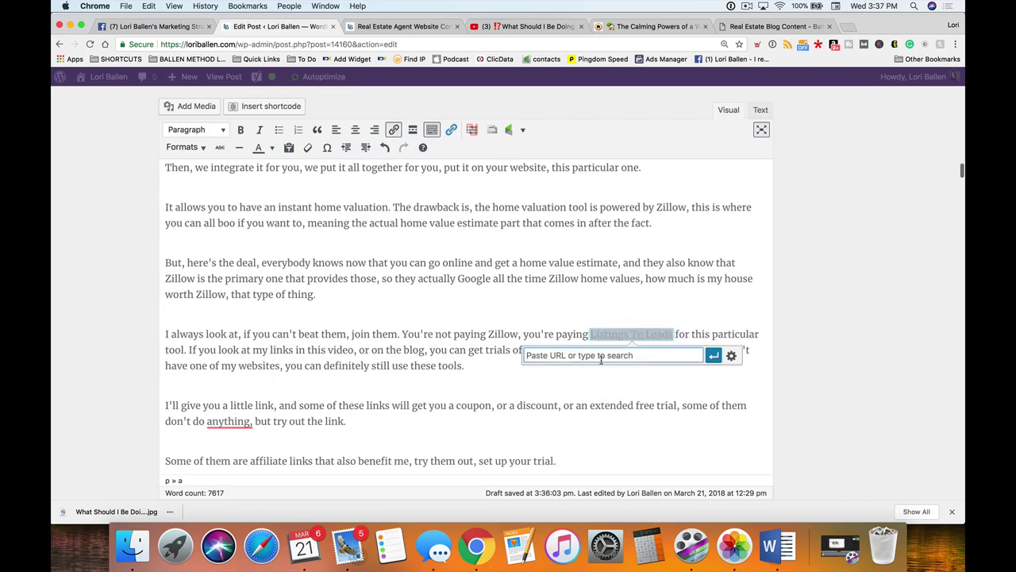
text(listing )
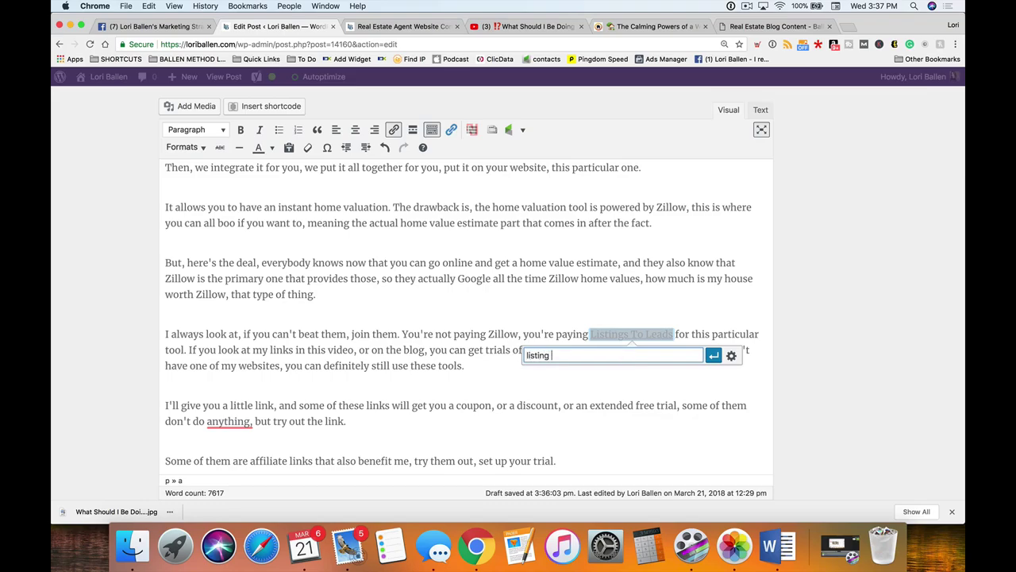
text(s to leads)
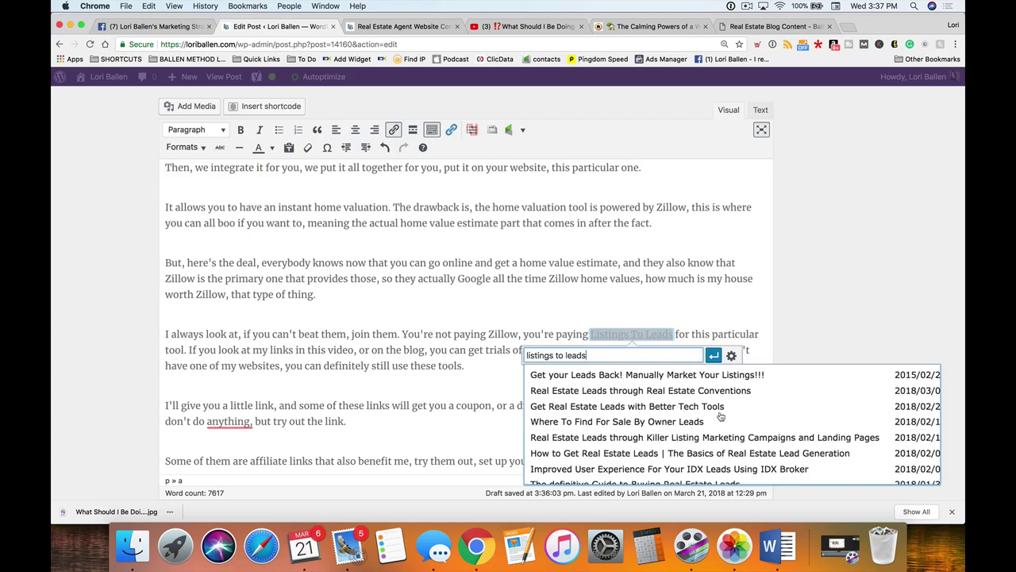
scroll(692, 419, down, 2)
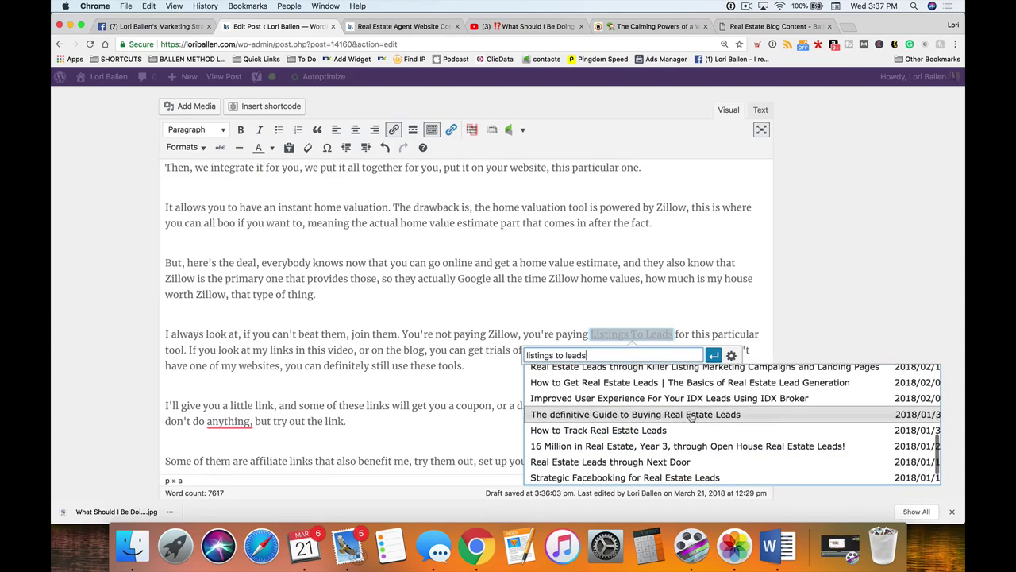
scroll(691, 418, up, 5)
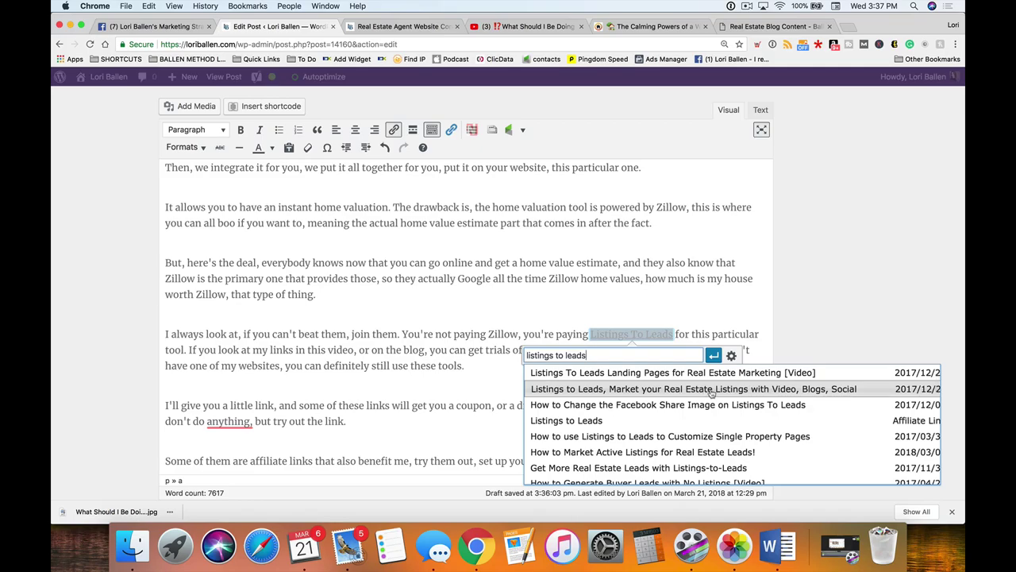
click(712, 389)
click(714, 355)
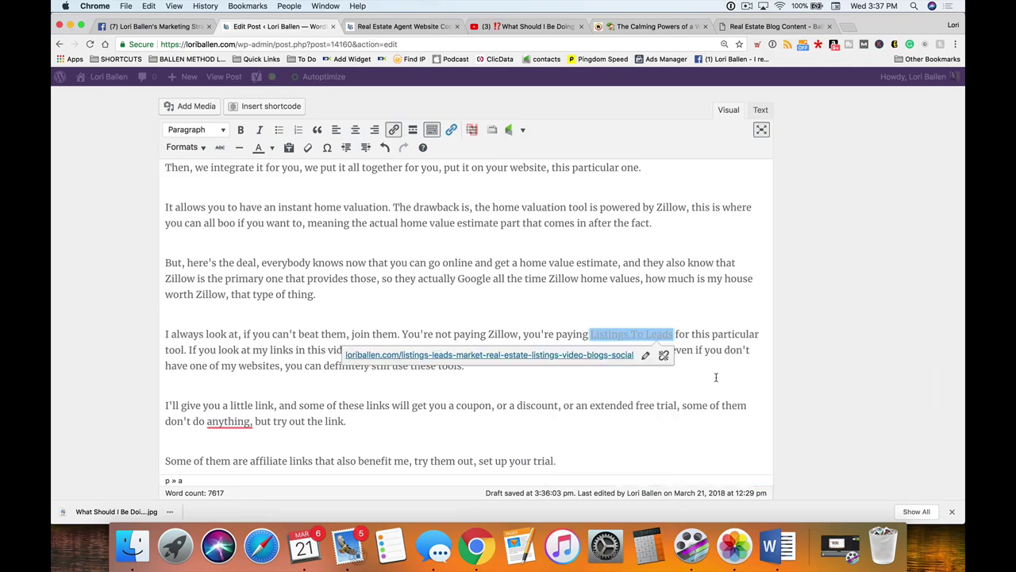
click(370, 295)
scroll(370, 295, up, 5)
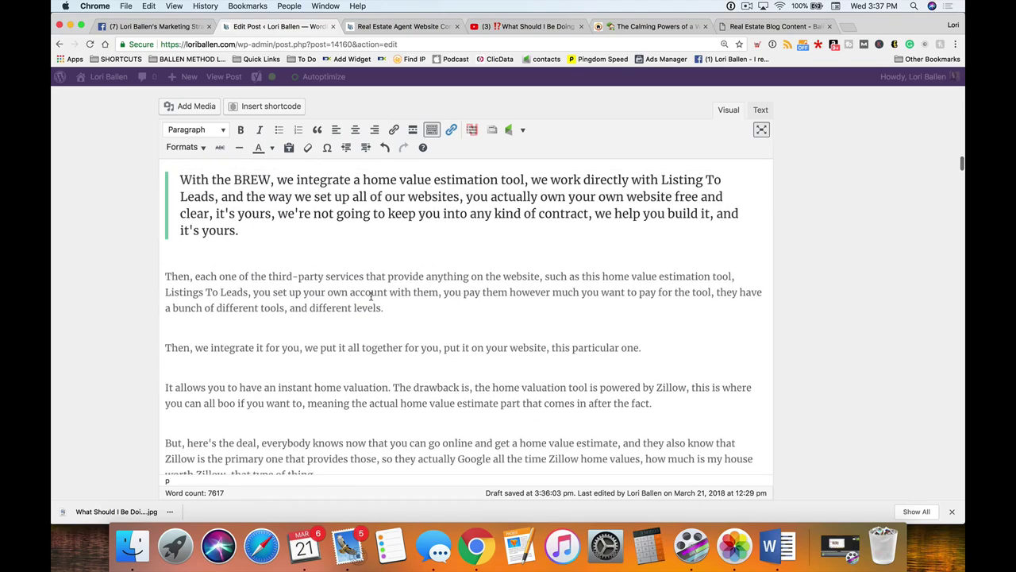
scroll(370, 296, down, 5)
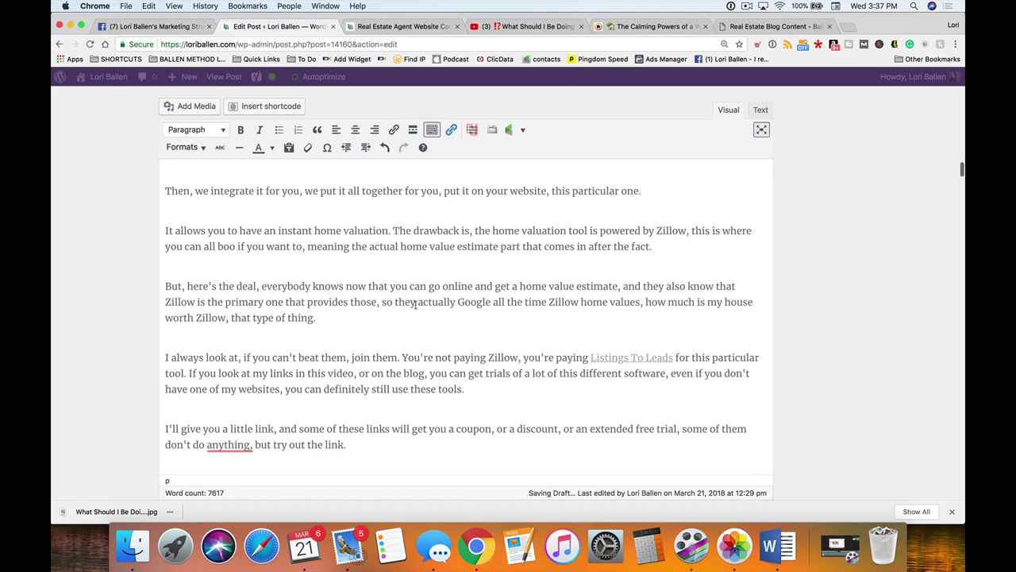
scroll(413, 305, down, 5)
scroll(443, 329, up, 4)
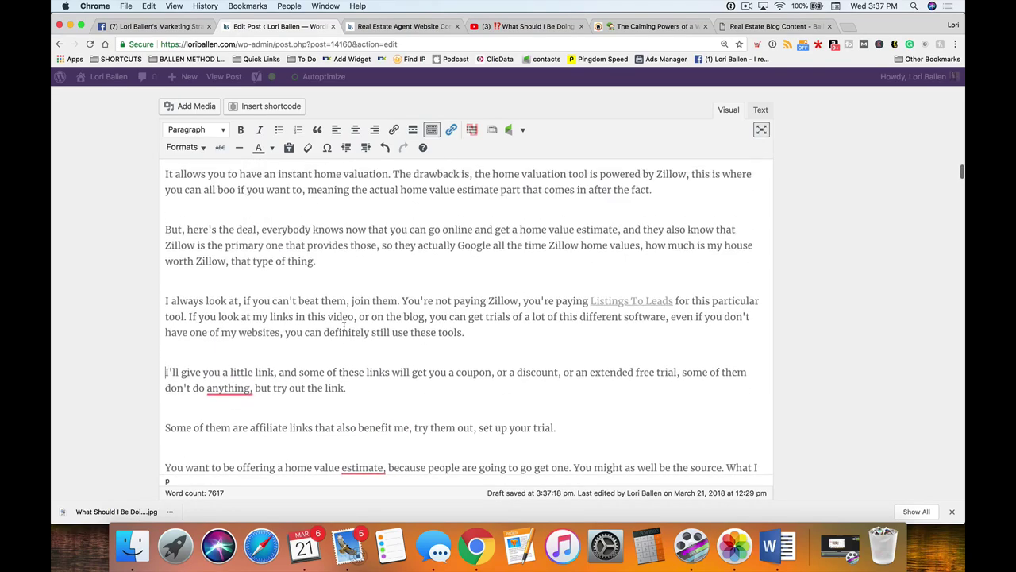
scroll(343, 325, up, 10)
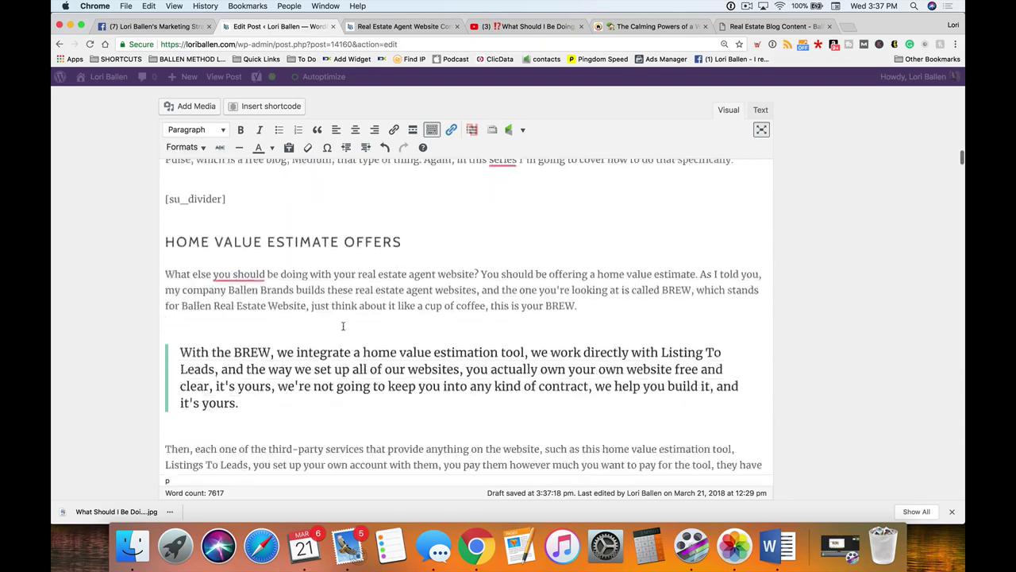
scroll(343, 325, down, 1)
scroll(343, 325, up, 3)
scroll(343, 325, down, 4)
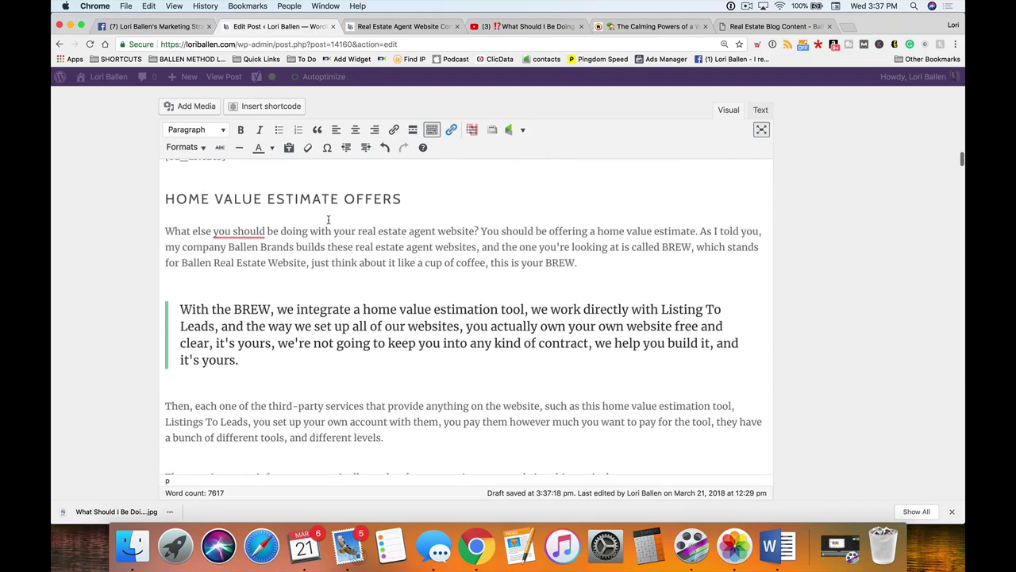
Open the Las Vegas House Value Estimator page from the blog post's House Values link
click(621, 24)
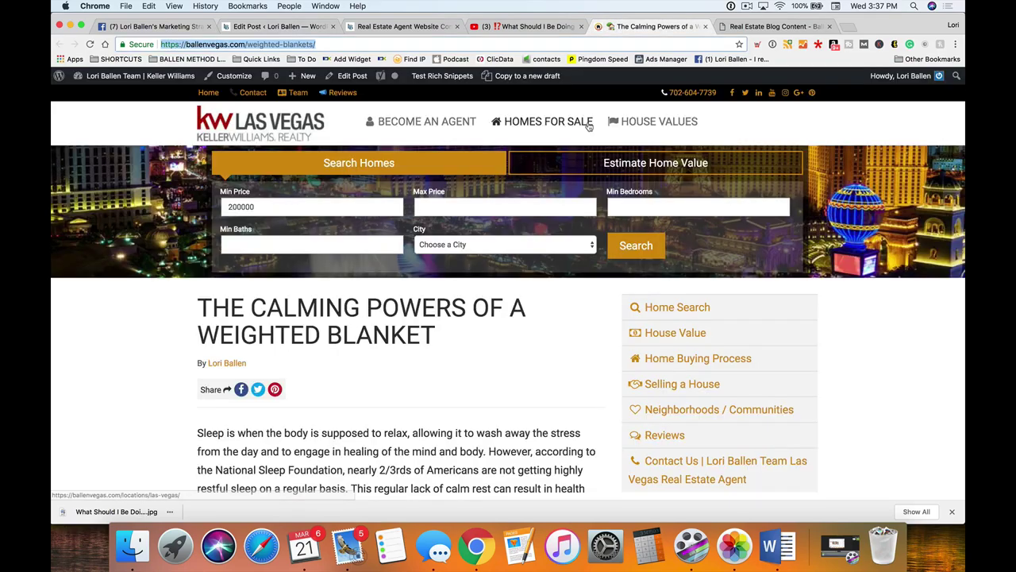
scroll(456, 186, down, 1)
click(671, 114)
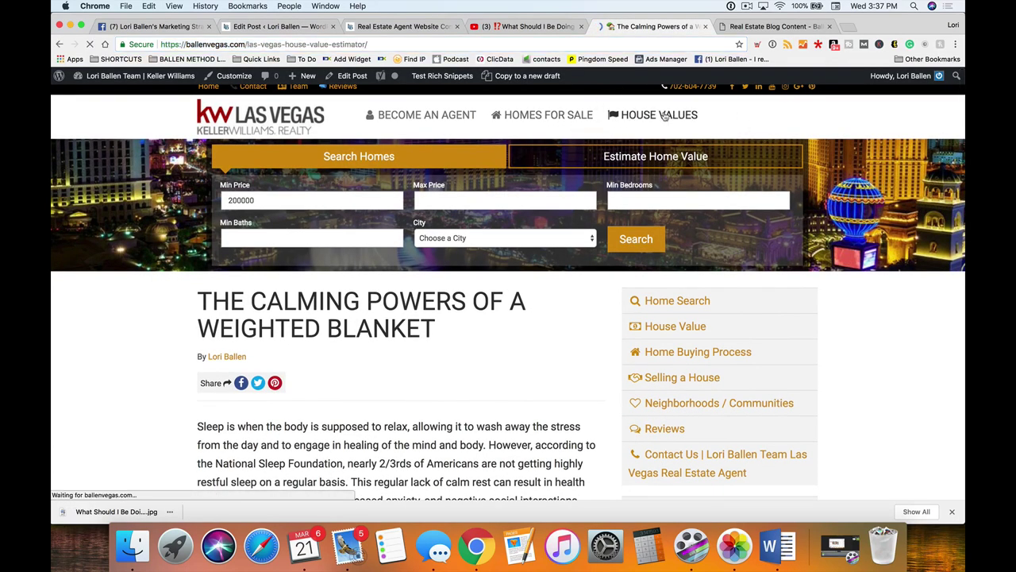
Zoom the page out and screenshot the 'What is Your Home Worth Now?' form
scroll(635, 227, down, 1)
key(super+minus)
key(super+minus)
key(super+minus)
key(super+minus)
key(super+minus)
key(super+minus)
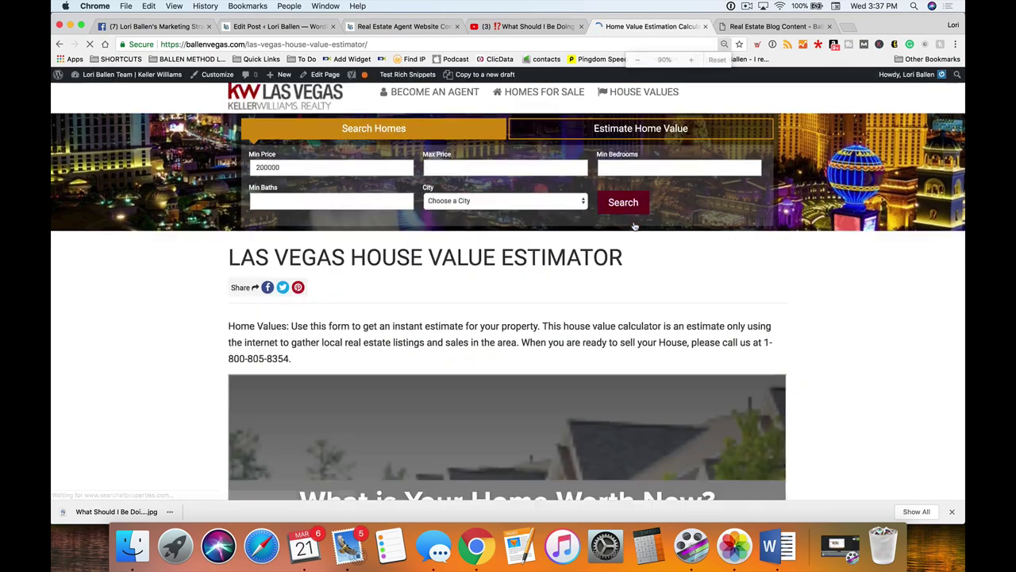
scroll(755, 257, down, 1)
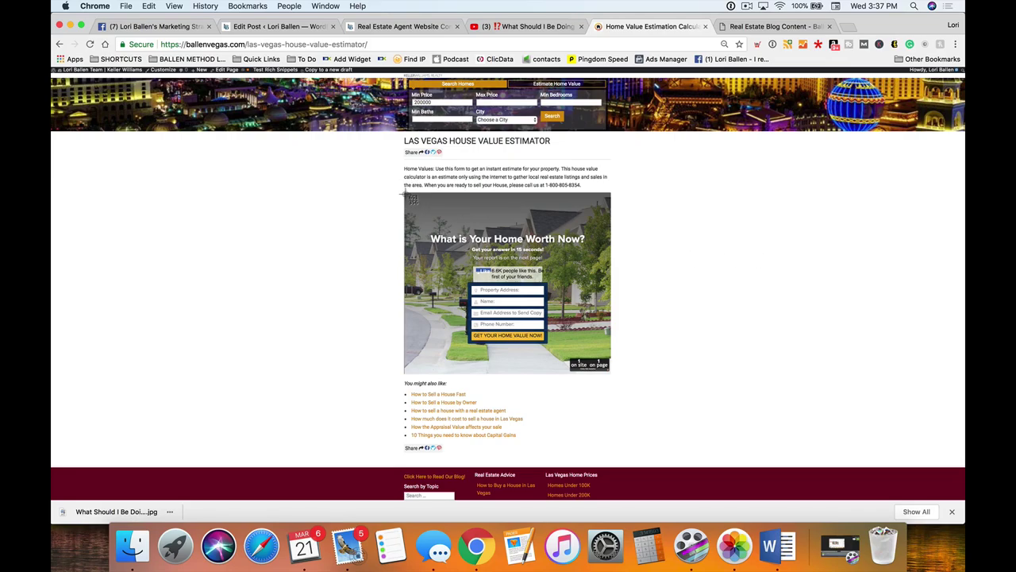
drag(406, 195, 612, 359)
click(132, 545)
Open the form screenshot in Preview and resize it to fit 800 × 600
double_click(234, 94)
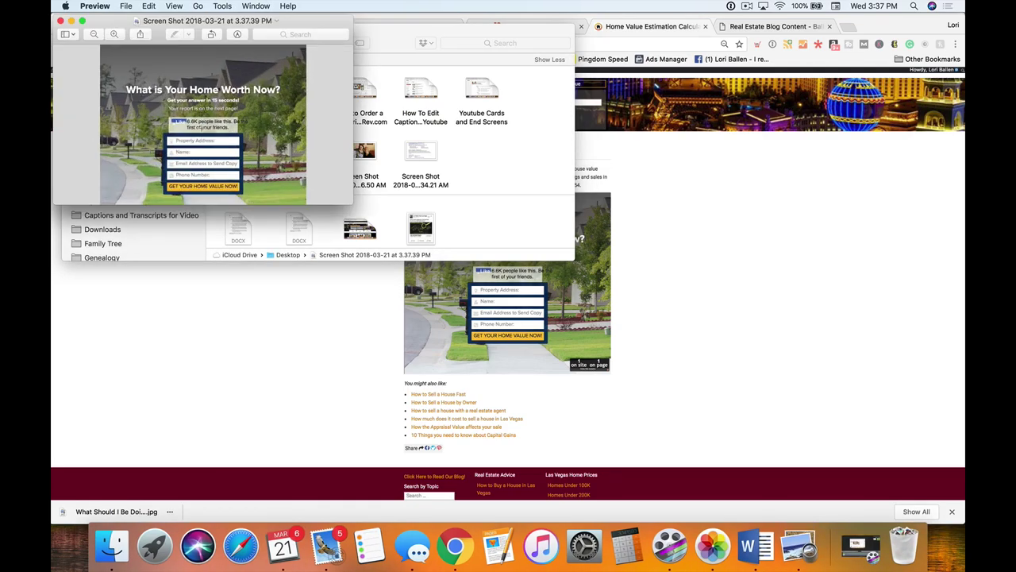
click(216, 5)
click(249, 57)
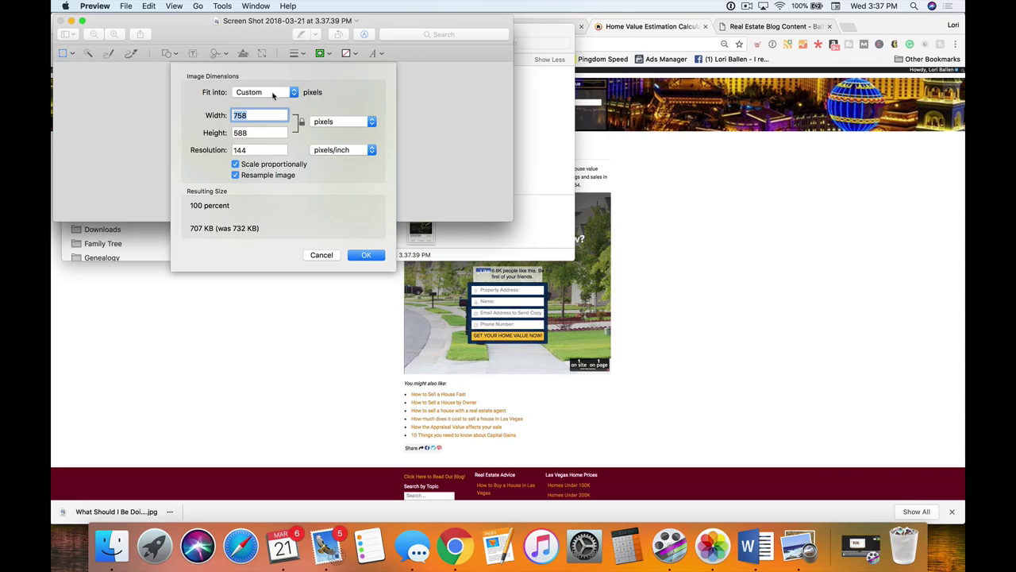
click(273, 95)
click(273, 129)
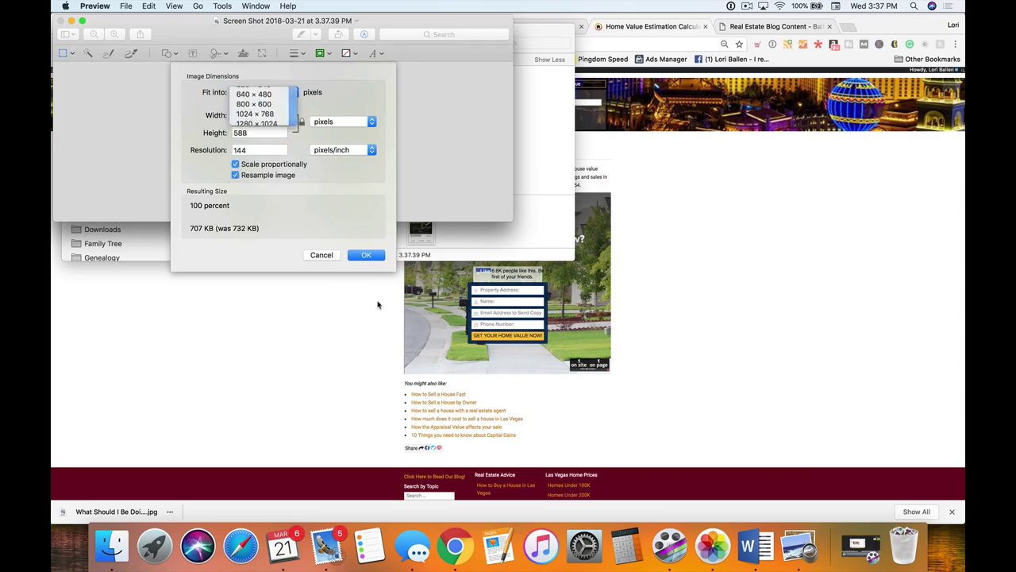
click(262, 92)
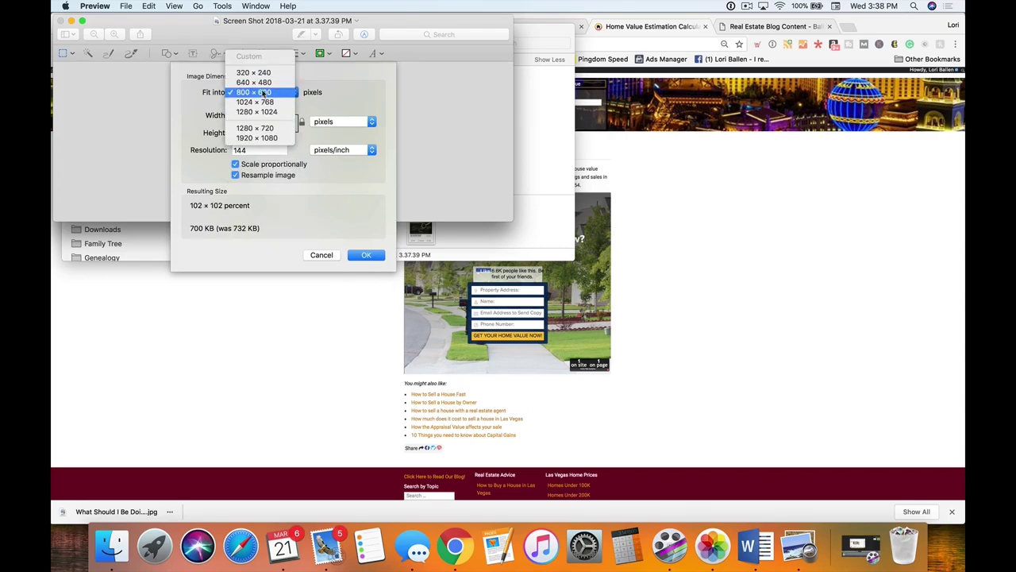
click(263, 92)
click(360, 254)
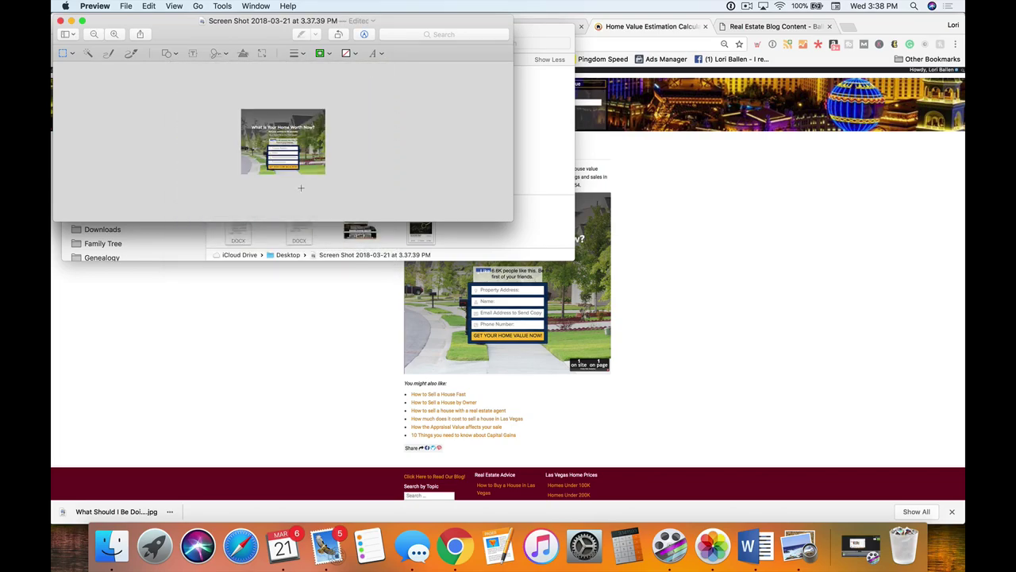
Export it as JPEG 'Home Value Offer Example' to Thumbnails, then close Preview and Finder
click(125, 5)
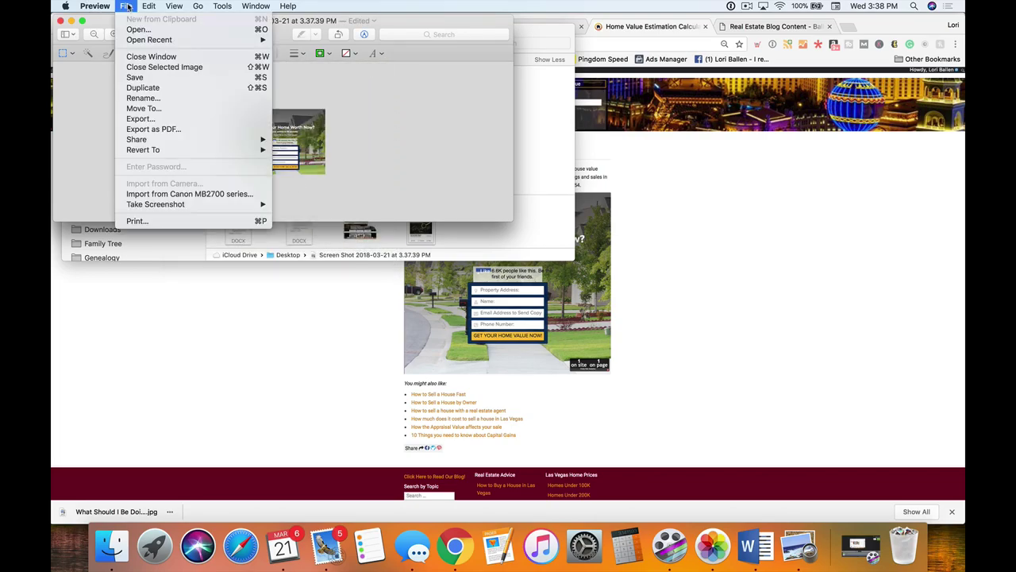
click(141, 120)
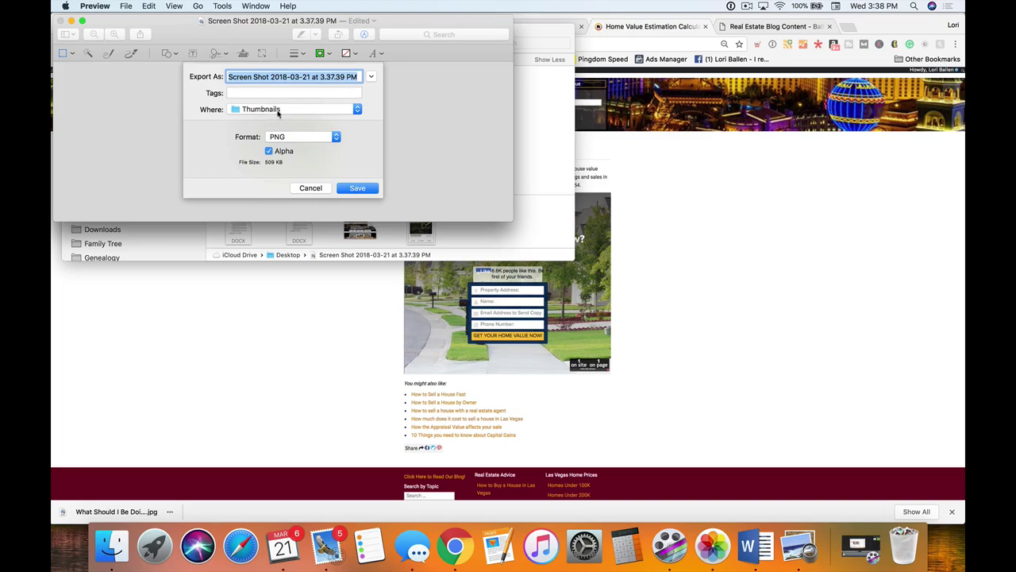
text(Home Value Offer Example)
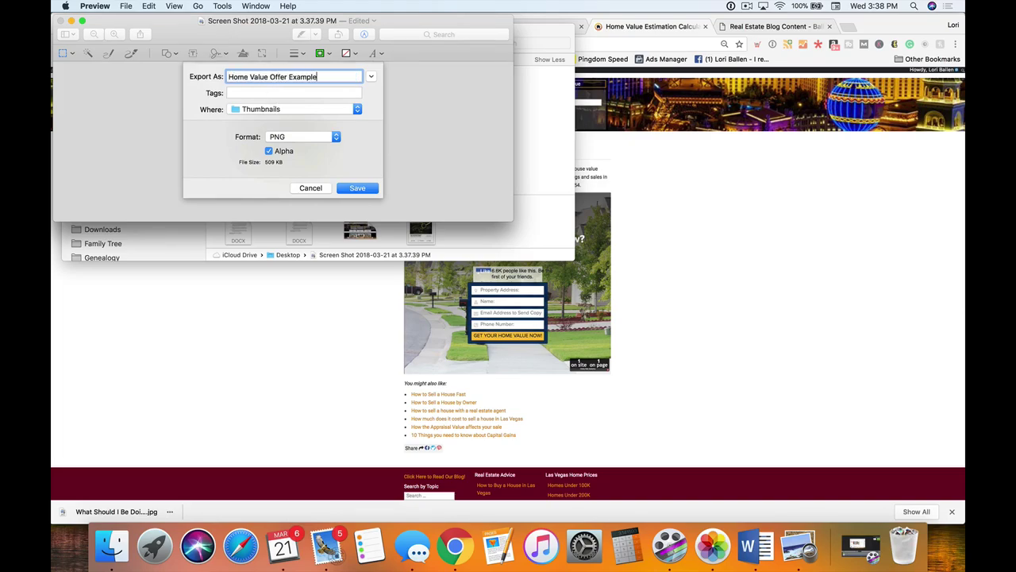
click(266, 140)
click(284, 98)
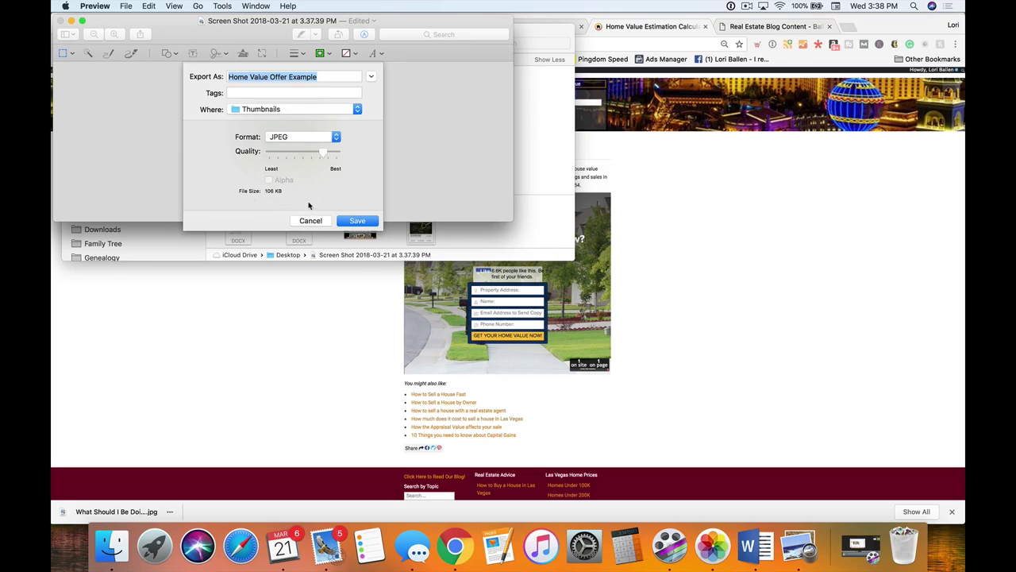
click(357, 222)
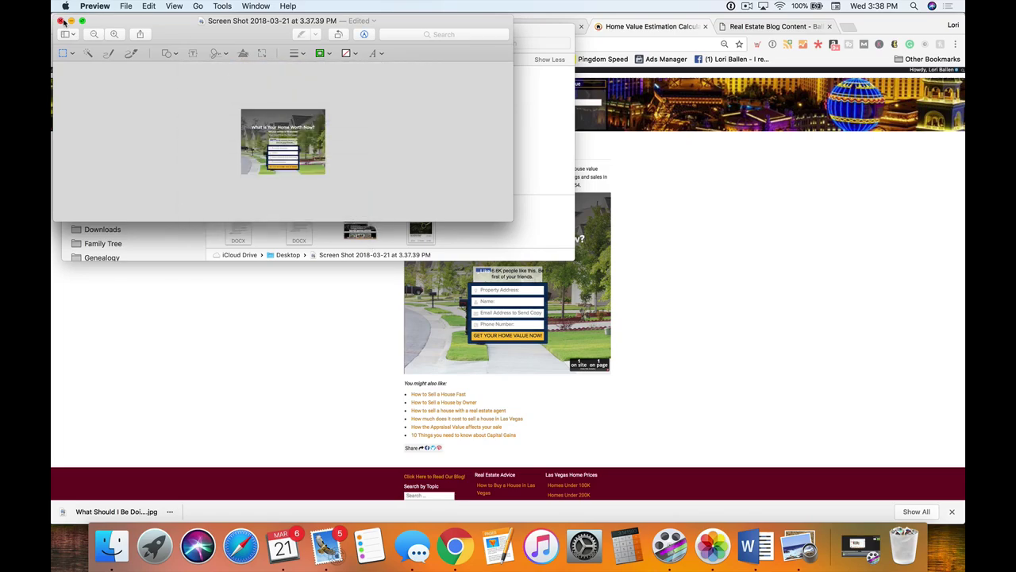
click(69, 21)
click(69, 29)
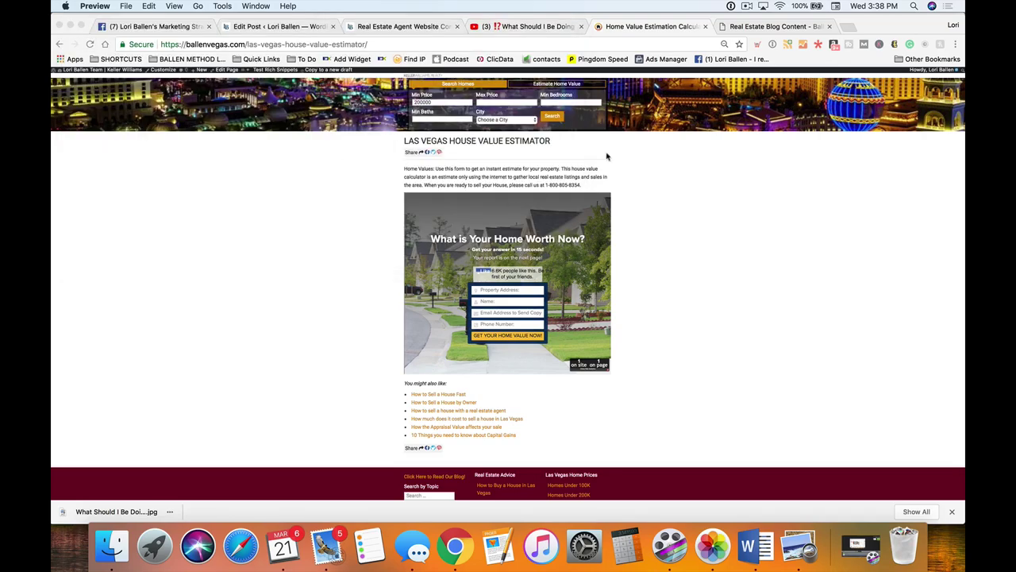
Return to the Edit Post tab and scroll through the draft's home value section paragraphs
click(403, 28)
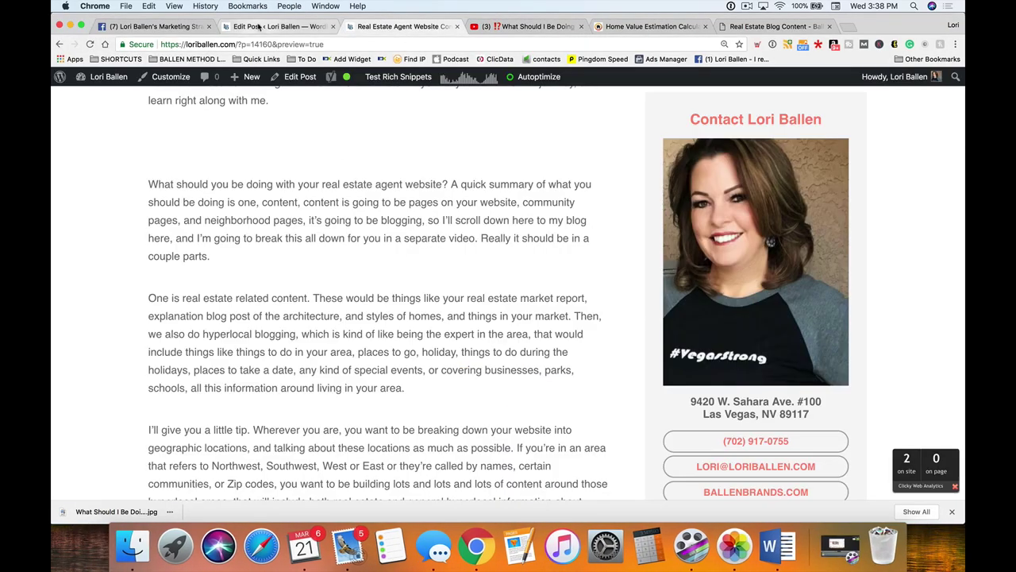
click(278, 27)
scroll(435, 320, down, 10)
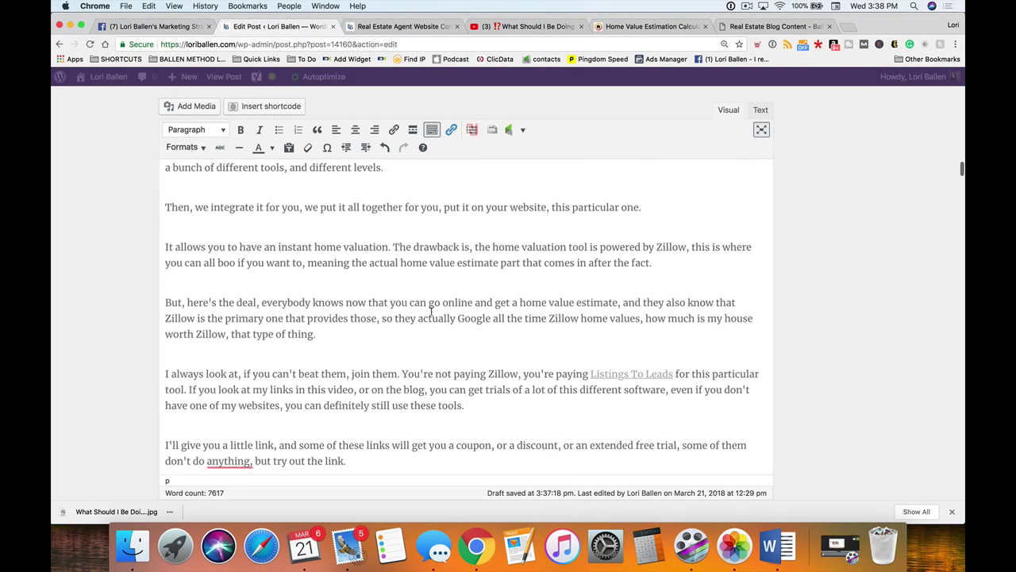
scroll(265, 270, down, 4)
scroll(262, 271, up, 4)
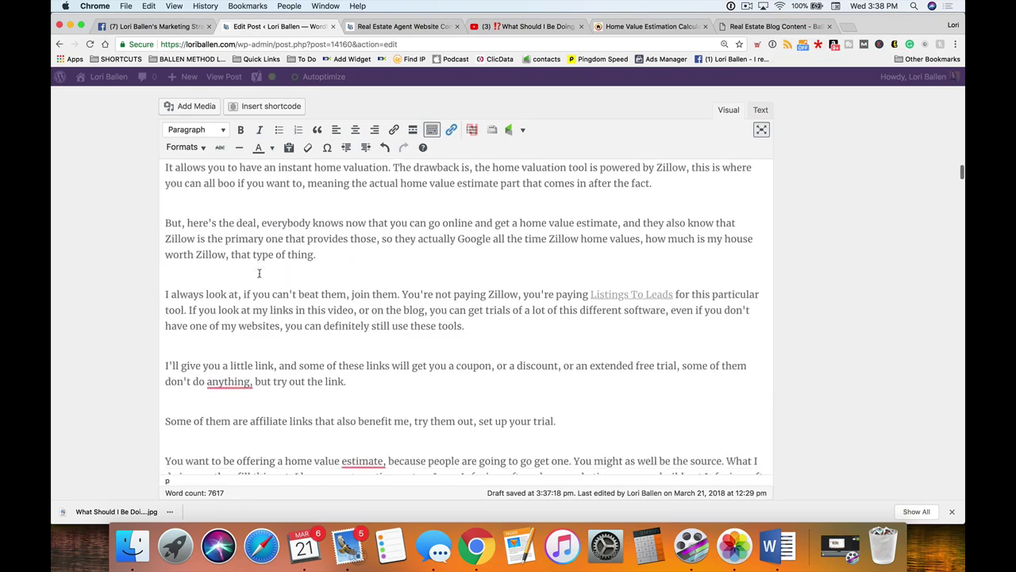
scroll(259, 272, down, 7)
scroll(259, 272, down, 1)
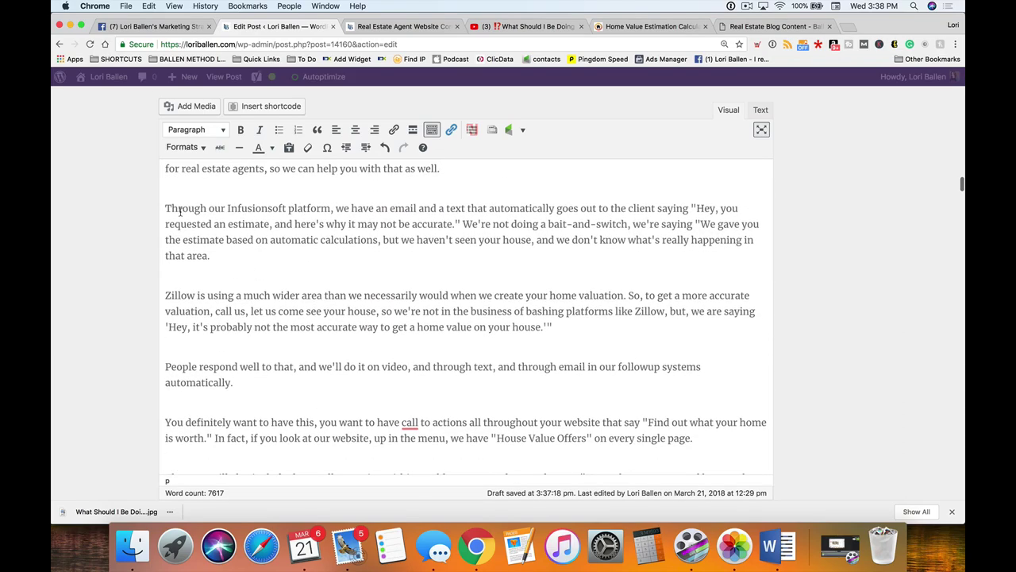
scroll(182, 230, down, 7)
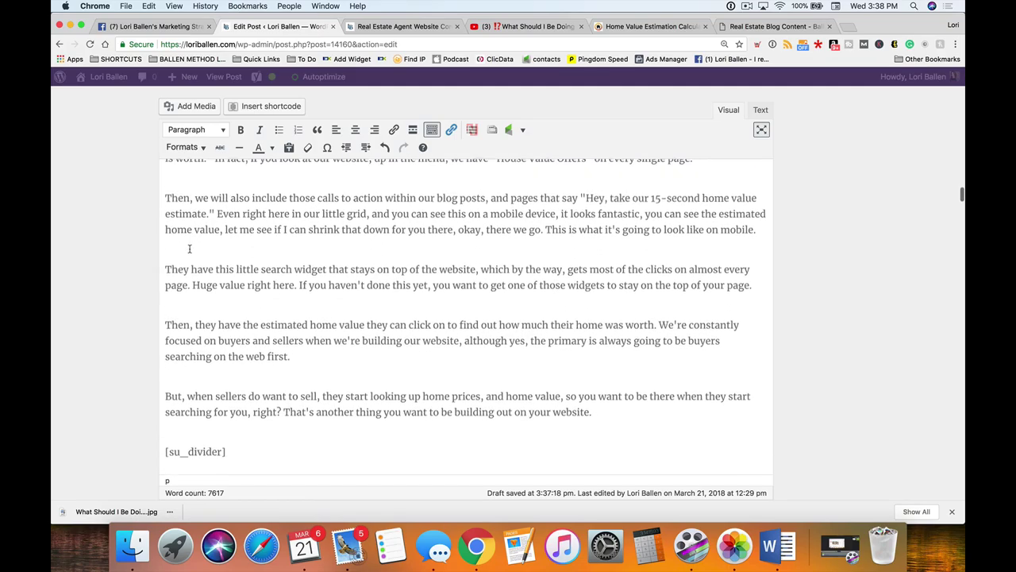
scroll(189, 248, up, 15)
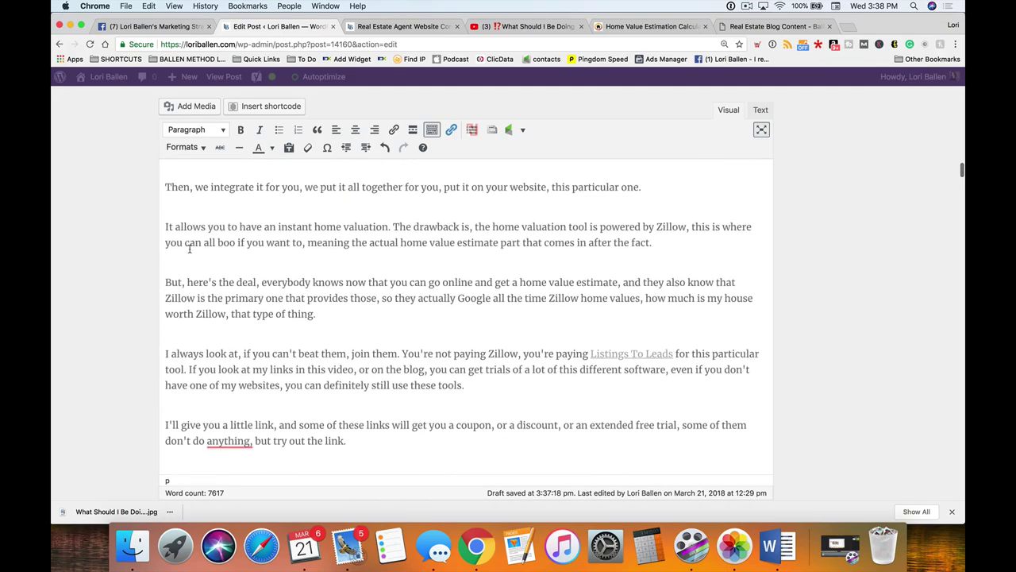
scroll(189, 249, up, 5)
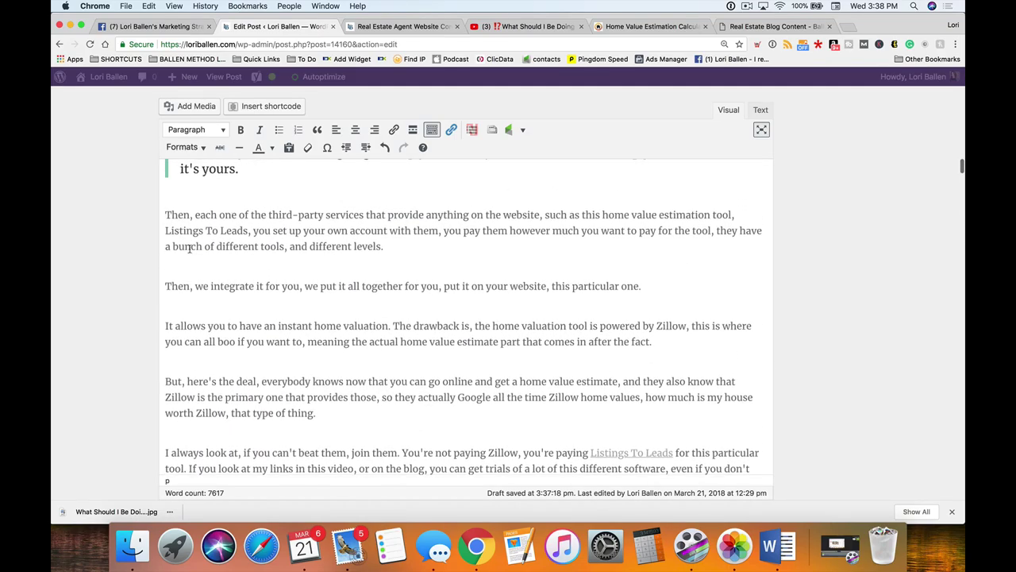
scroll(189, 249, down, 3)
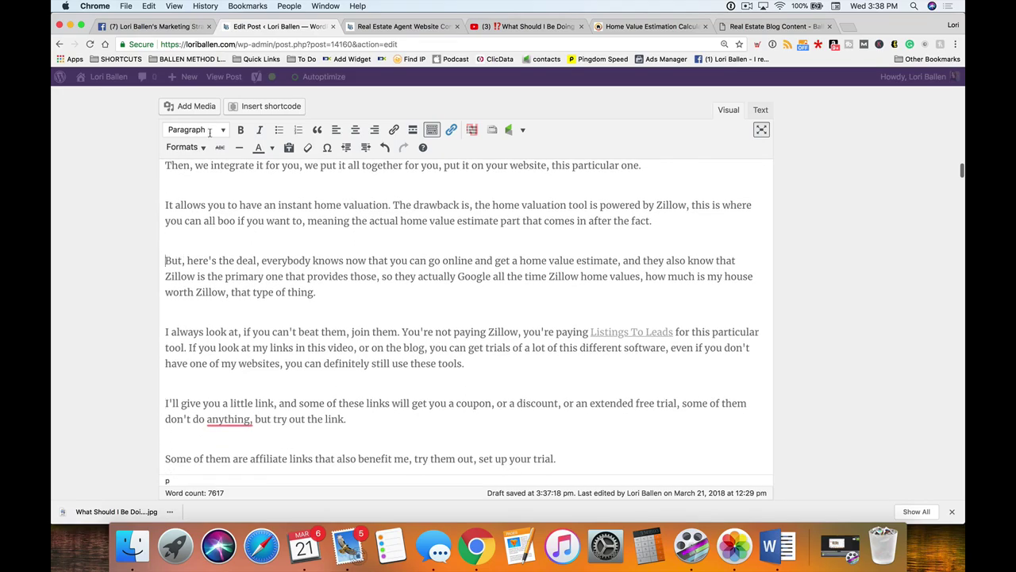
Upload Home Value Offer Example.jpg to the media library through Add Media
click(190, 106)
click(216, 127)
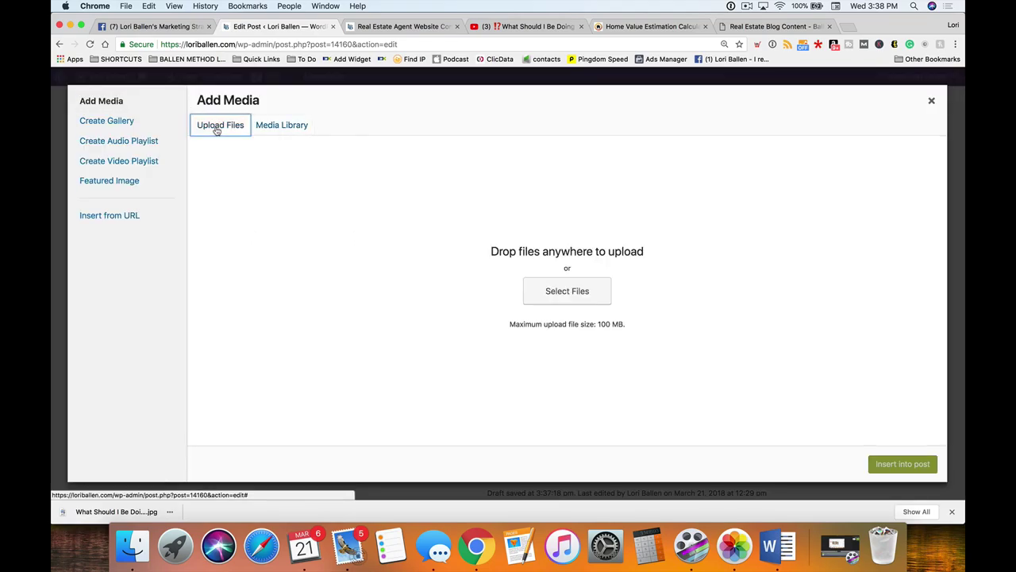
click(587, 292)
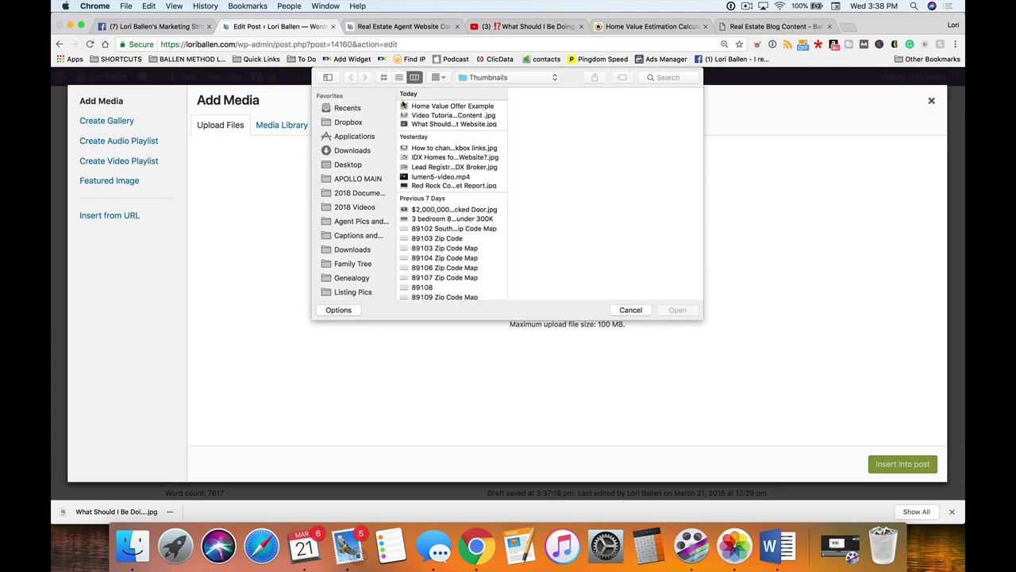
click(459, 107)
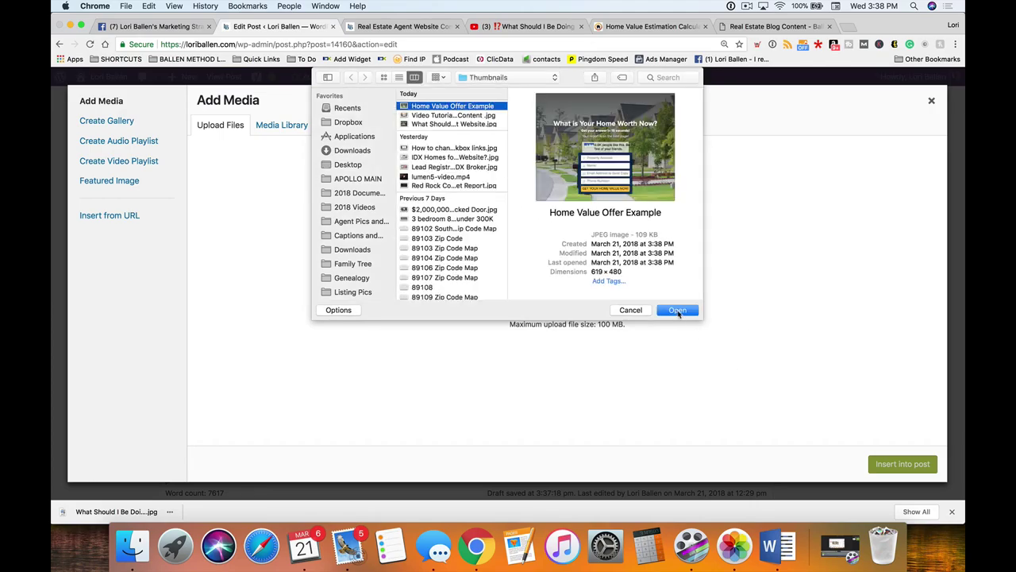
click(677, 311)
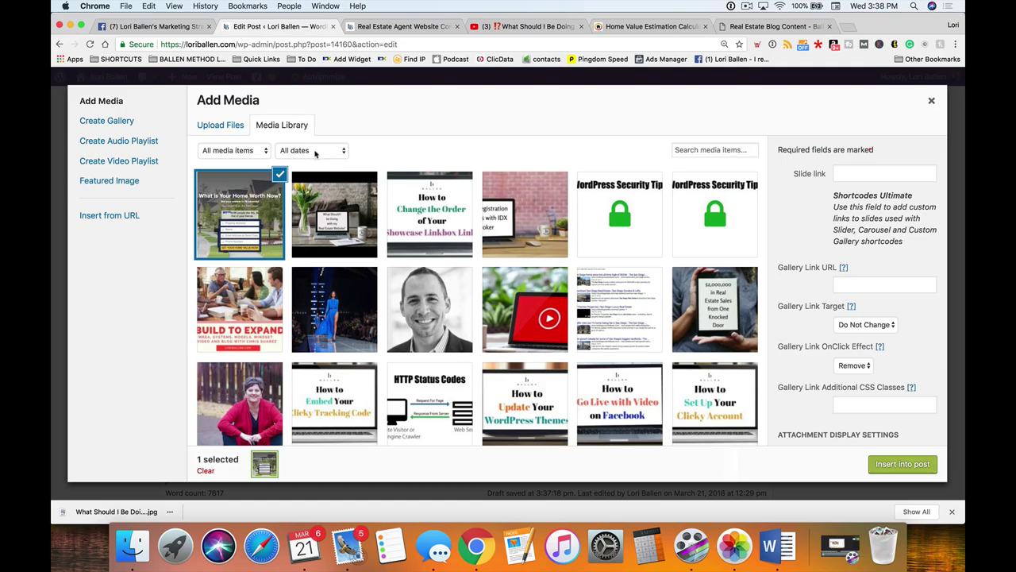
click(227, 125)
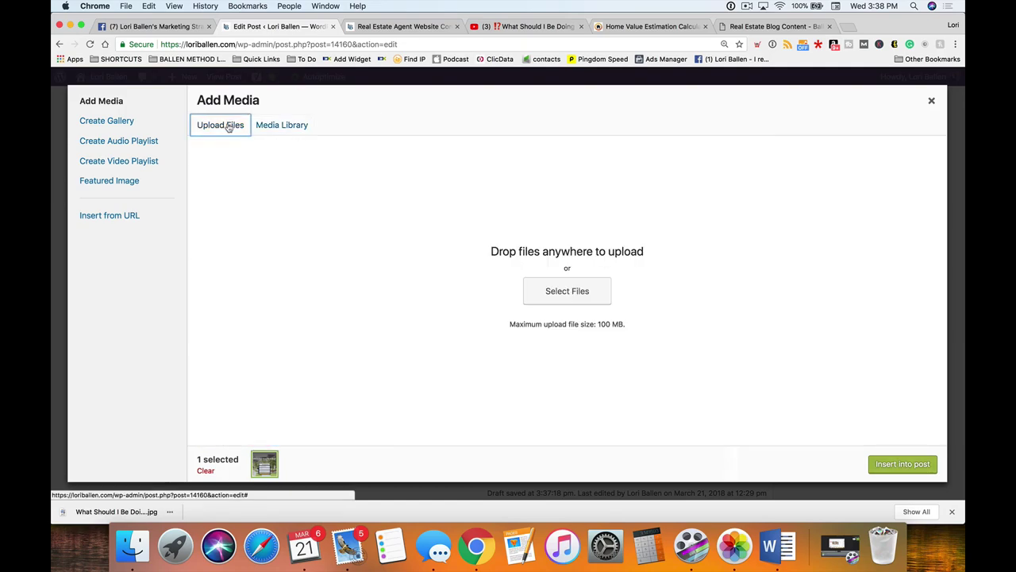
Select the uploaded image and enter alt text describing the home valuation form
click(280, 127)
click(264, 201)
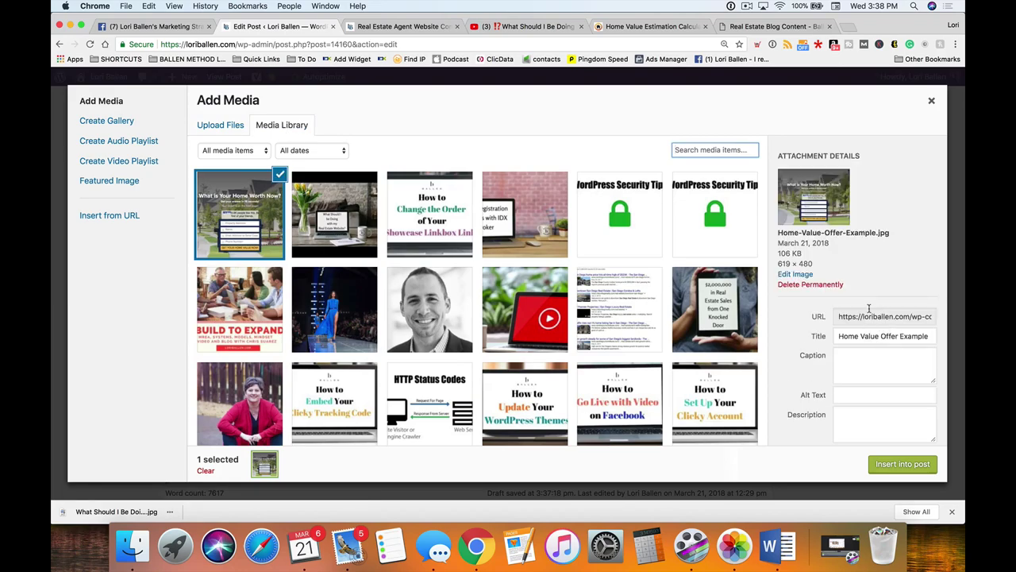
scroll(874, 309, down, 2)
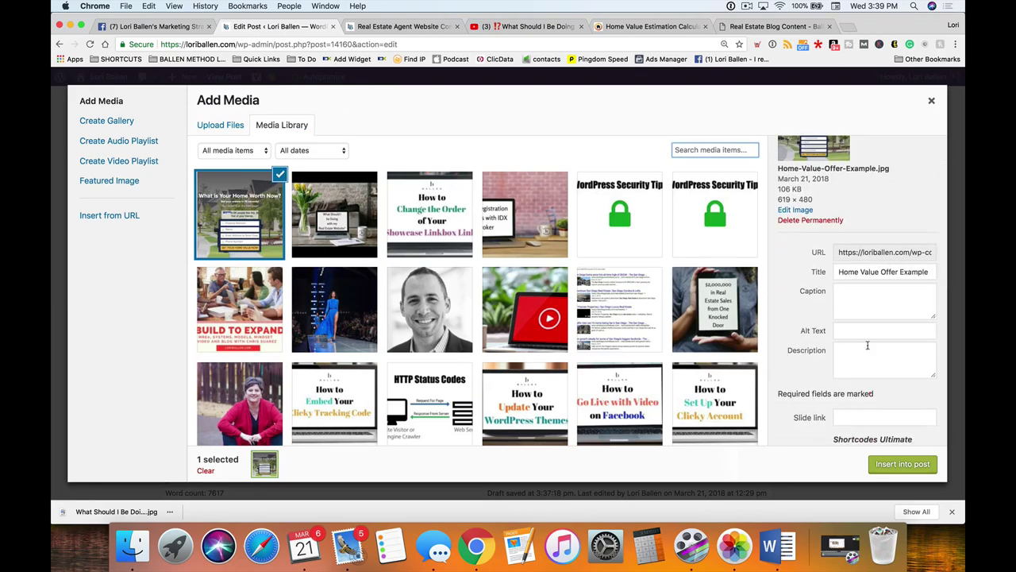
click(855, 331)
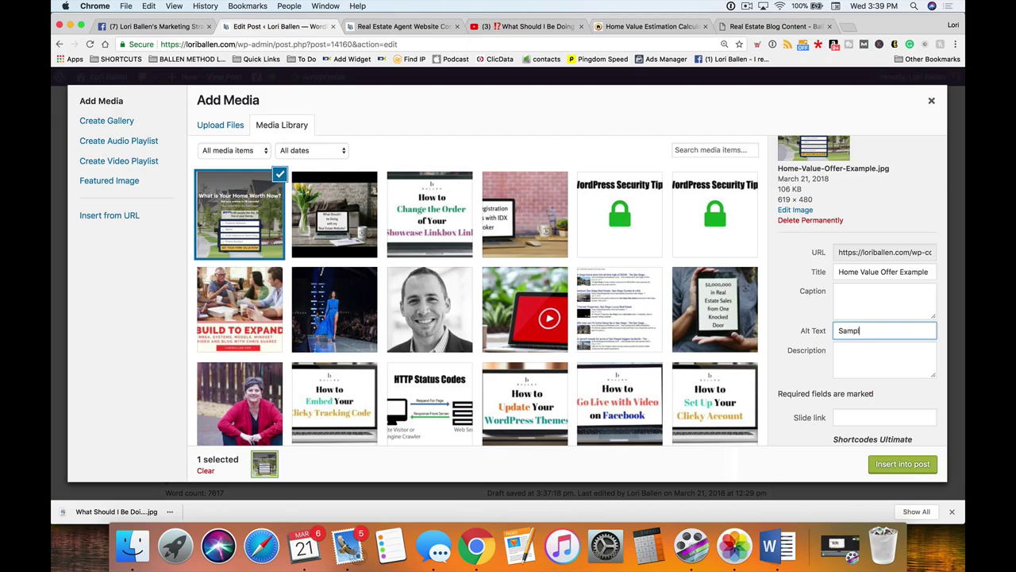
text(the home valuation form)
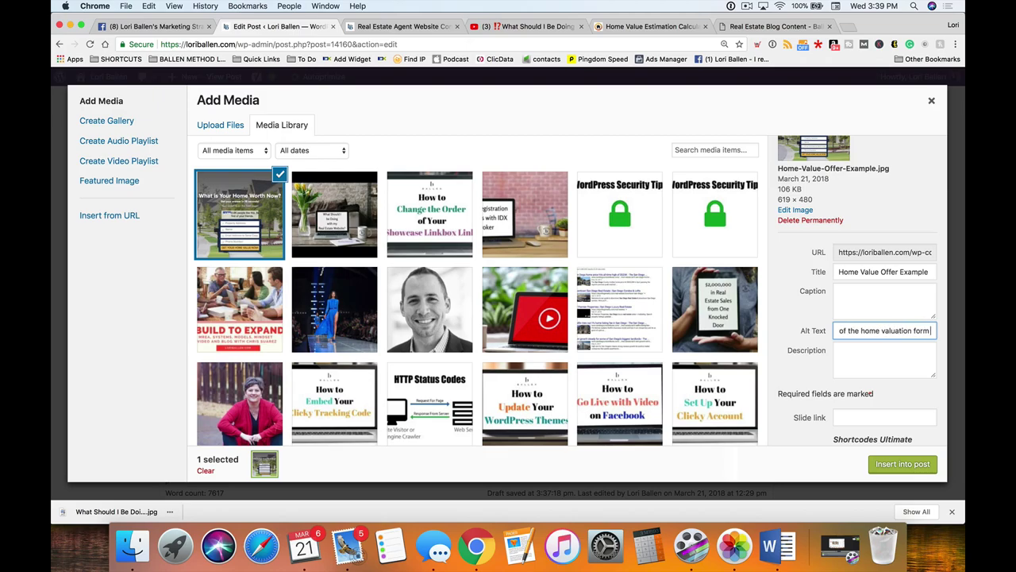
text( fequesting p)
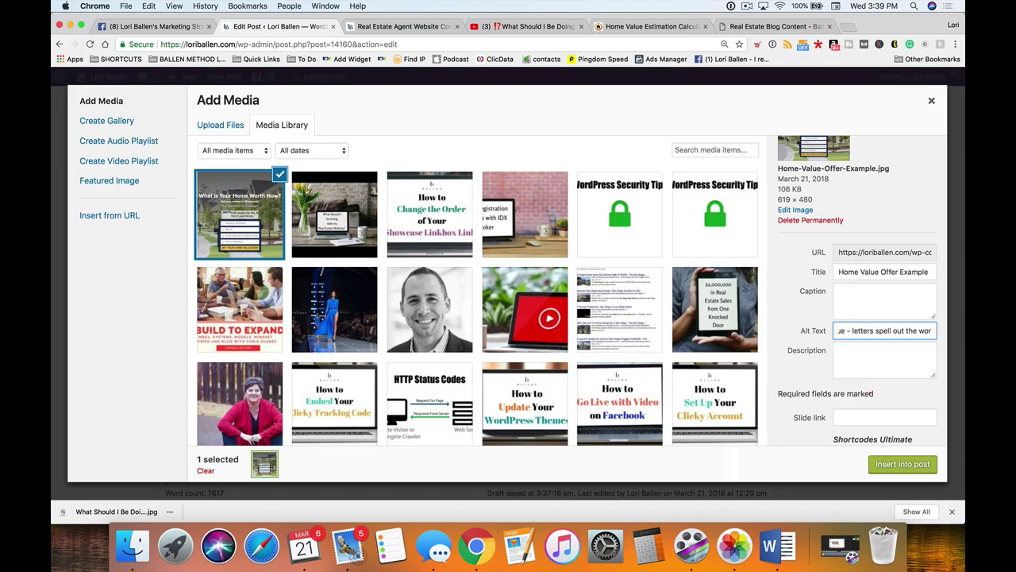
Give the Home-Value-Offer-Example image the alt text 'what is your home worth now' and insert it beside the Zillow paragraph
text(what is your home worth now)
click(875, 465)
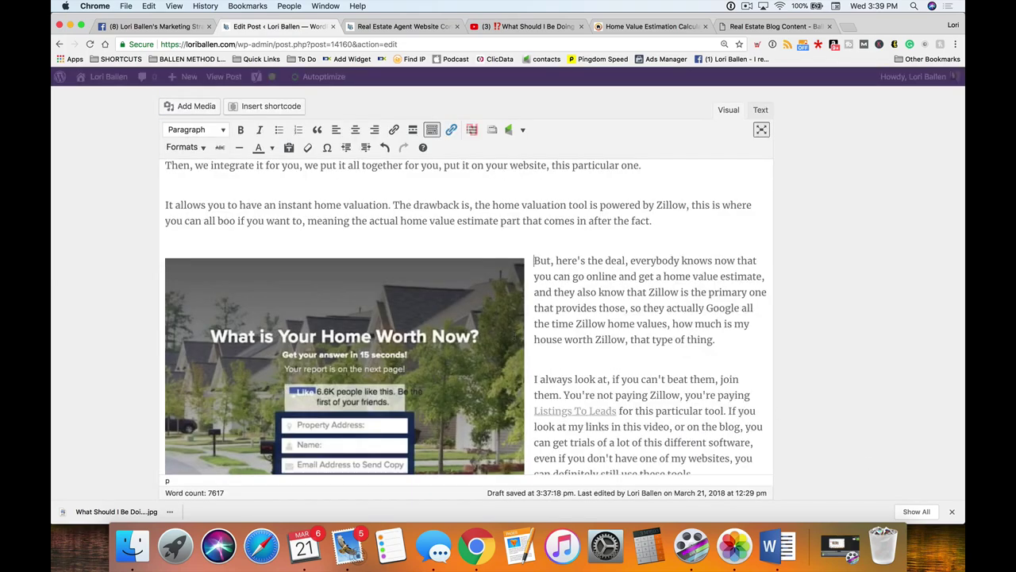
scroll(683, 293, down, 5)
scroll(435, 322, up, 5)
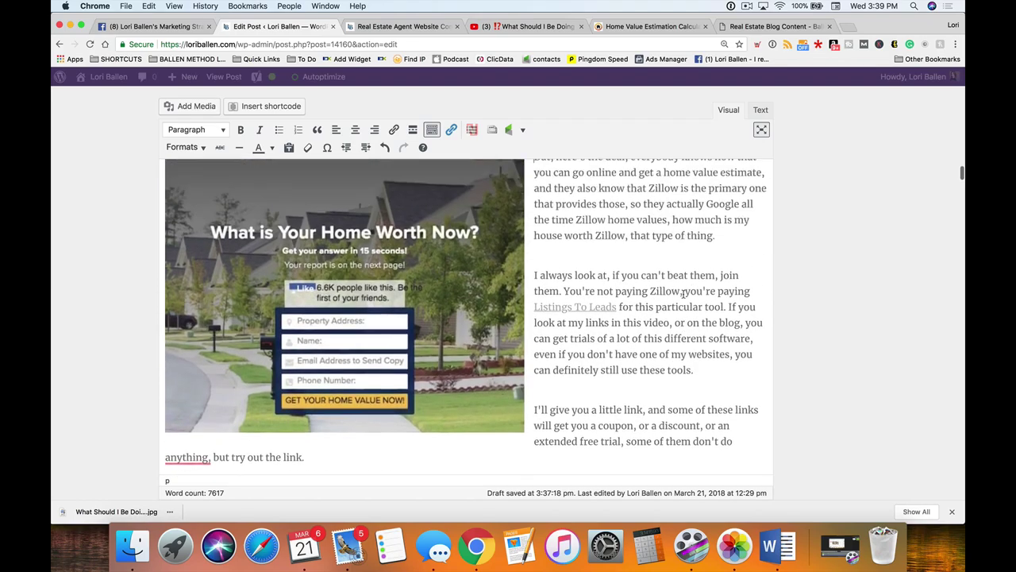
click(436, 322)
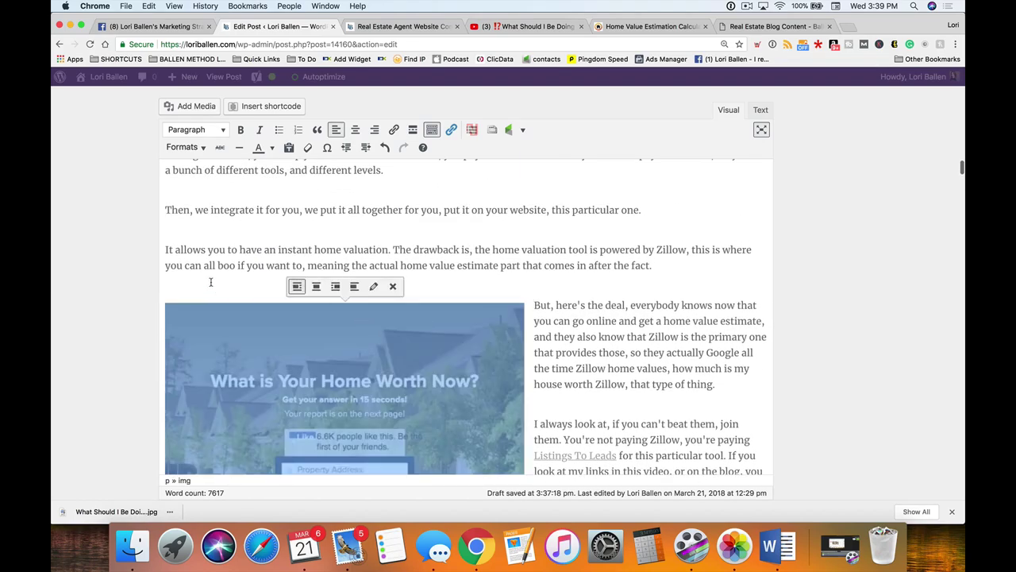
click(210, 281)
scroll(508, 293, down, 3)
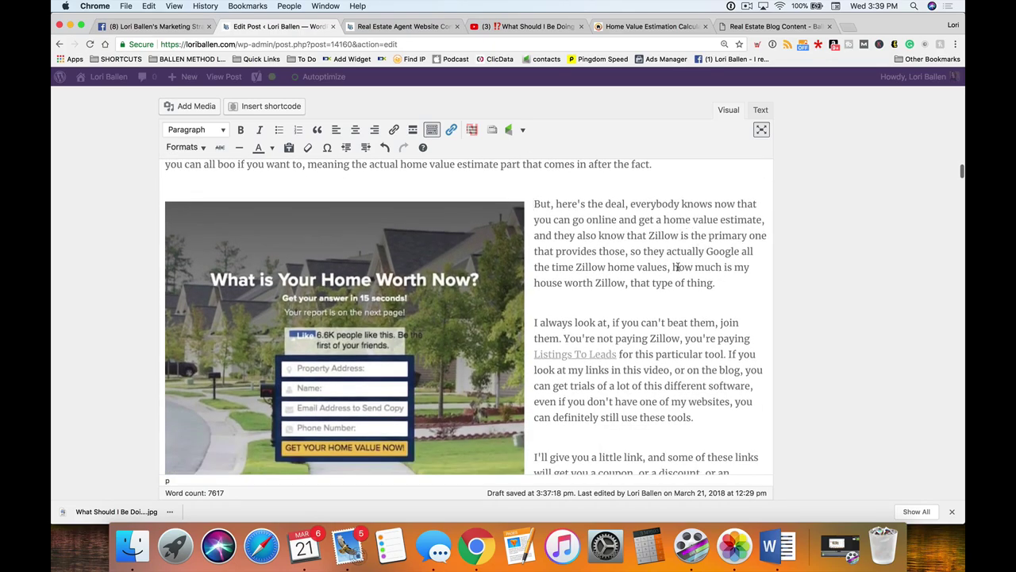
scroll(677, 266, down, 10)
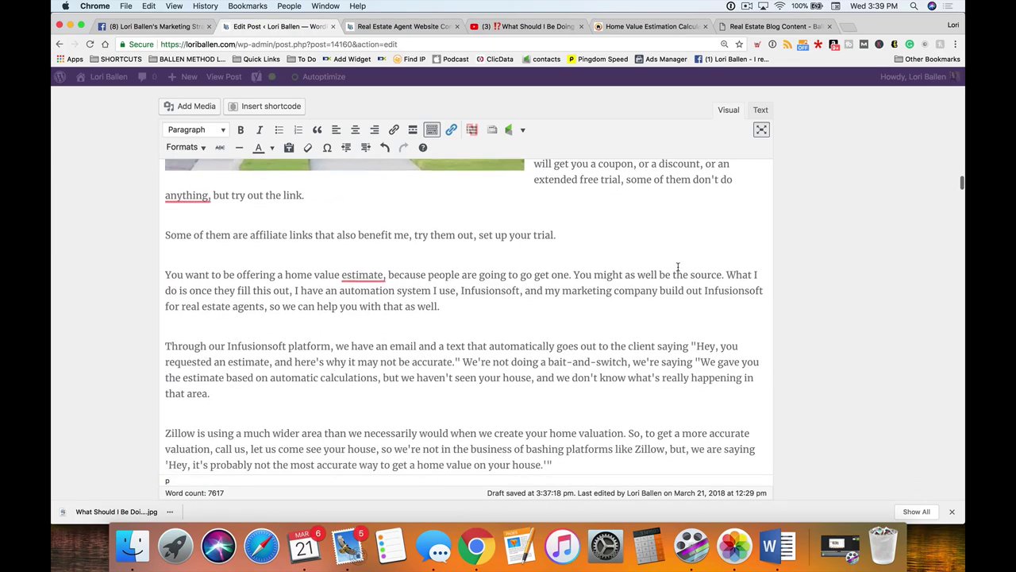
Accept Grammarly's fixes removing the commas after 'anything' and 'estimate'
click(188, 195)
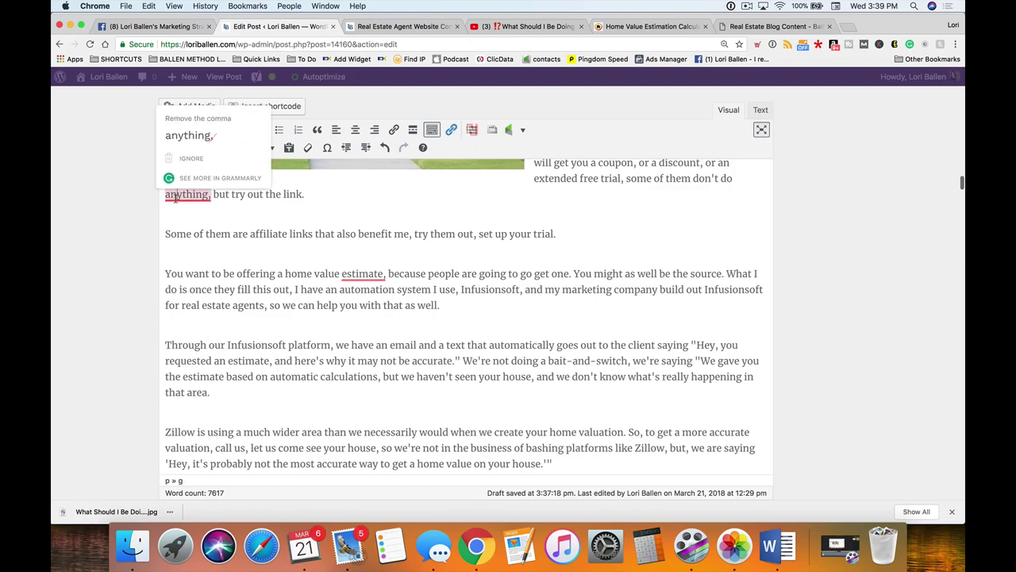
click(193, 135)
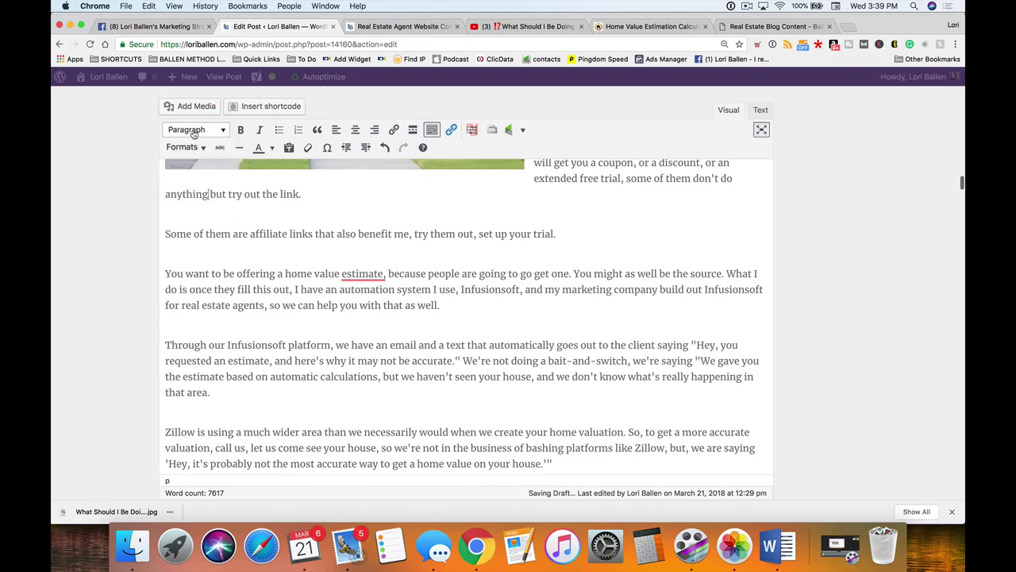
click(359, 274)
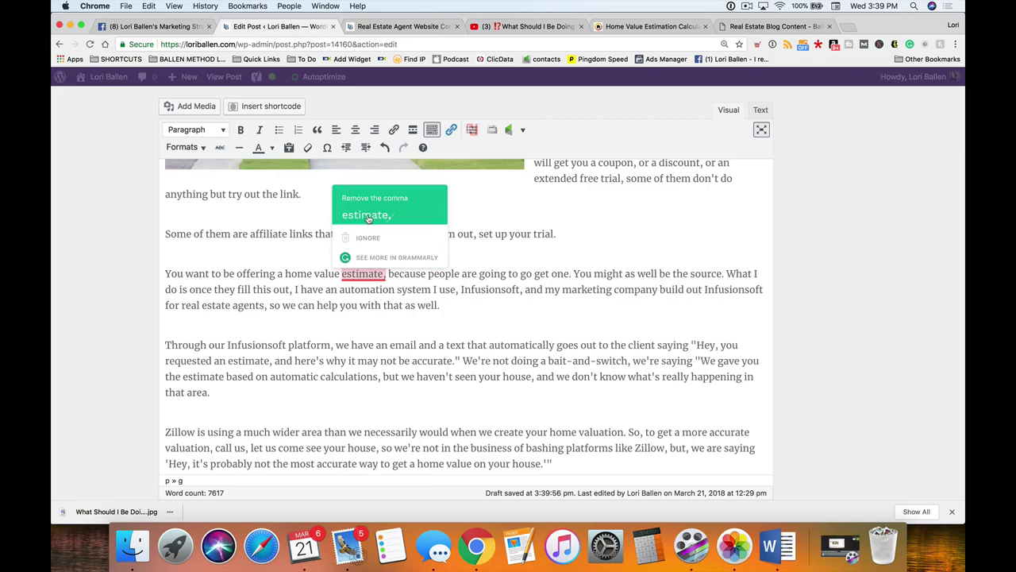
click(368, 215)
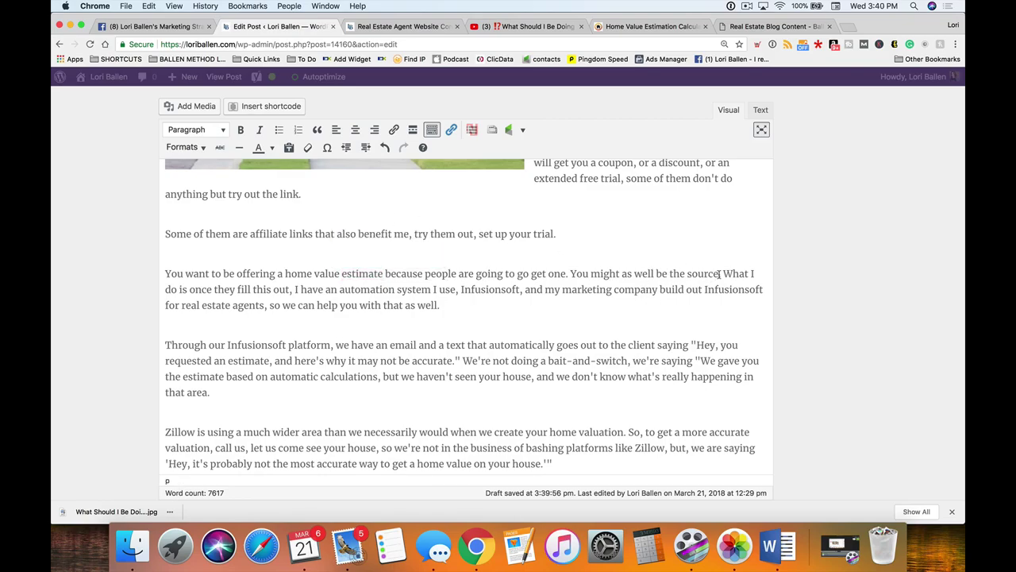
Format the sentence 'You might as well be the source.' as bold italic
drag(719, 274, 572, 272)
key(cmd+b)
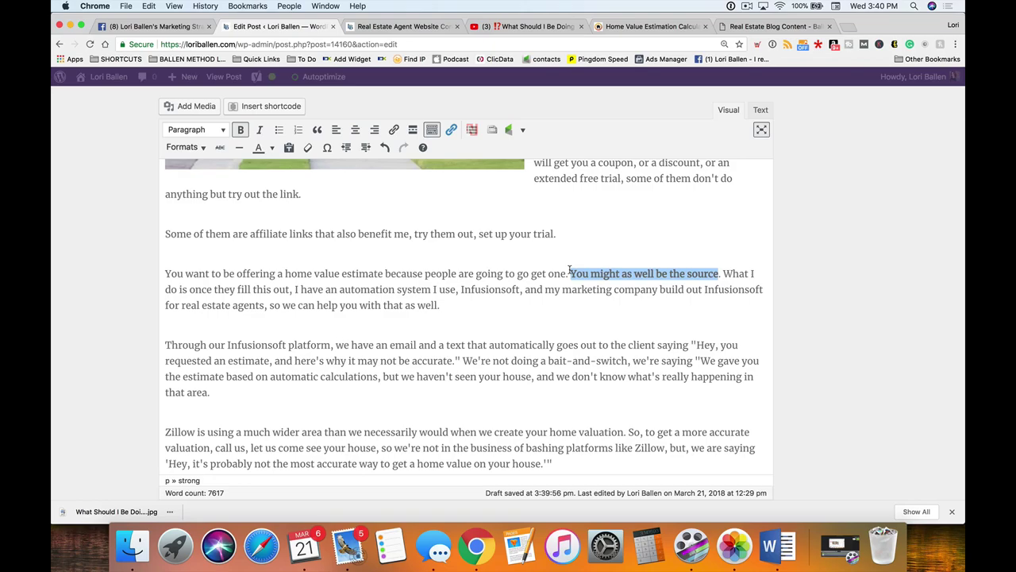
key(cmd+b)
key(cmd+space)
key(Escape)
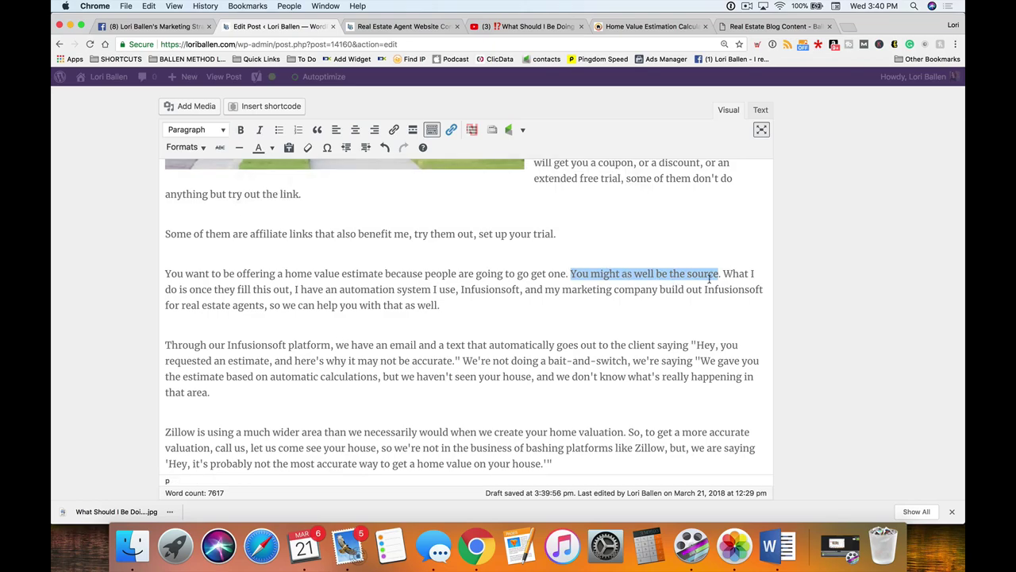
scroll(721, 274, up, 1)
drag(724, 276, 570, 276)
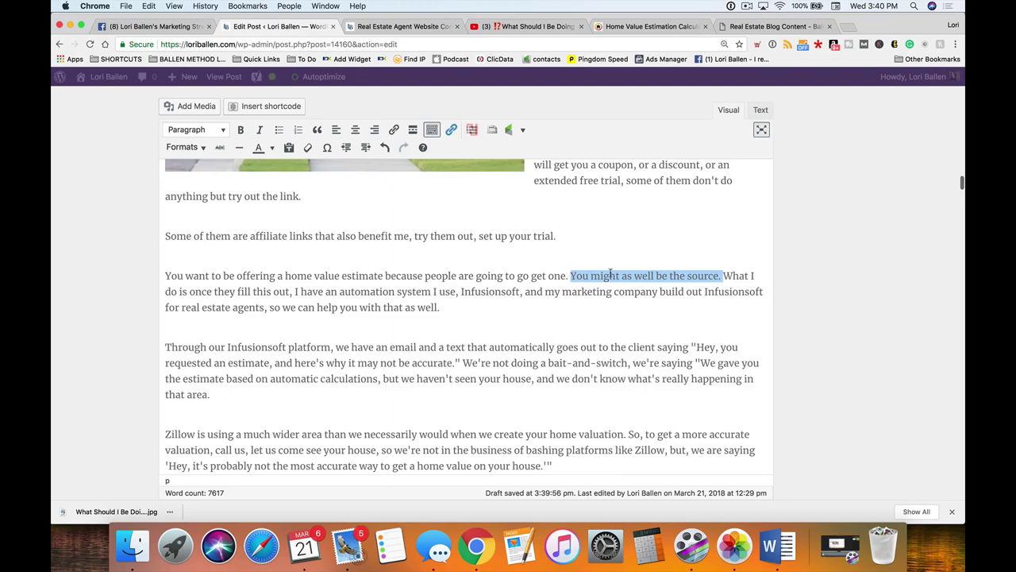
key(cmd+b)
key(cmd+i)
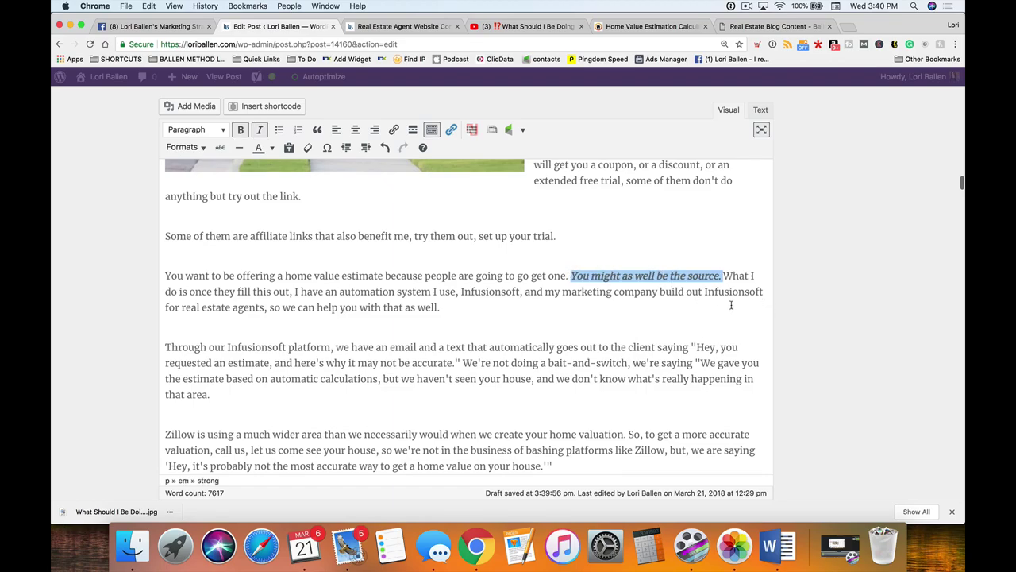
click(712, 265)
scroll(715, 270, up, 5)
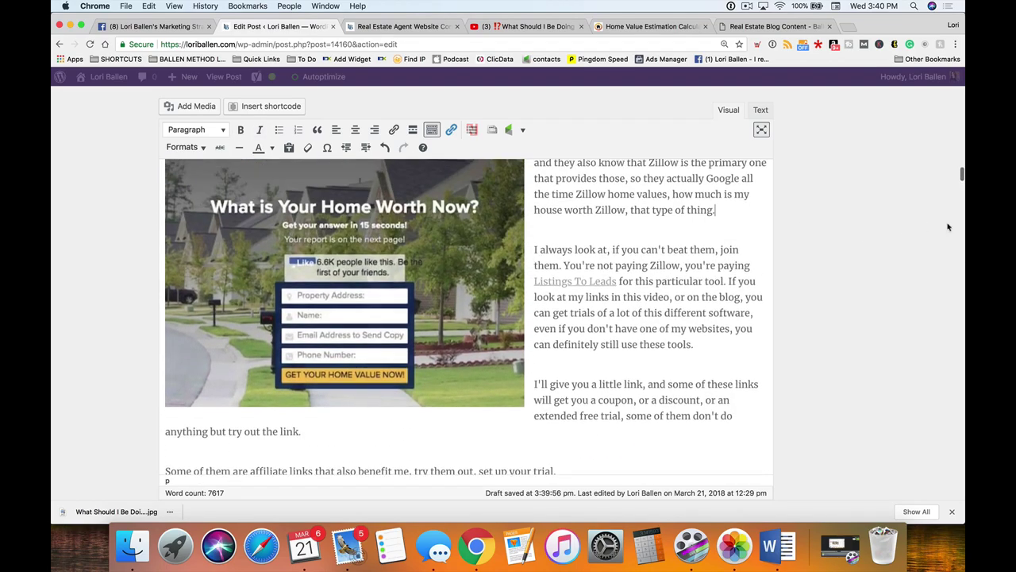
scroll(913, 198, up, 10)
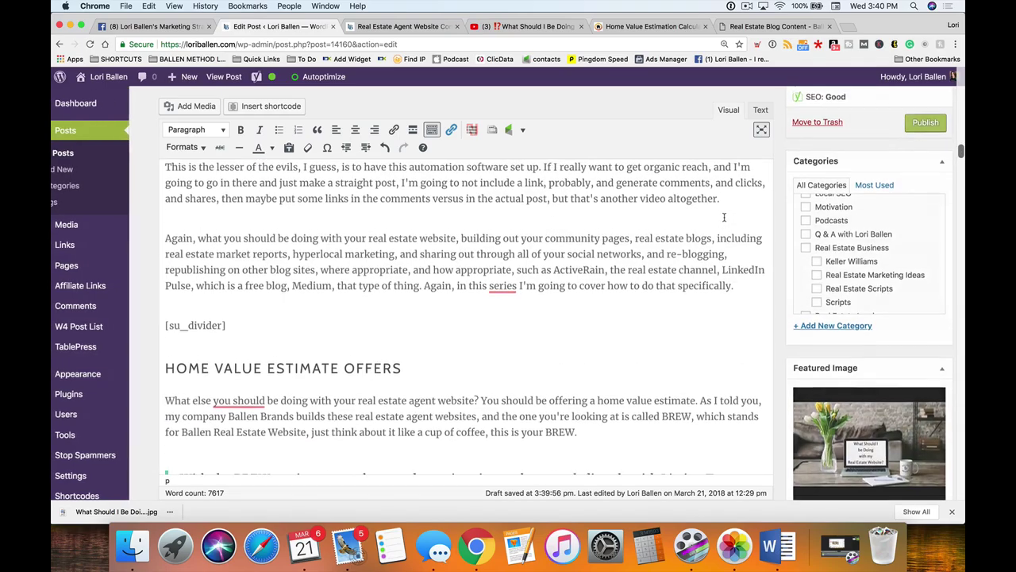
scroll(885, 171, up, 2)
Preview the draft post as a live page and scroll through its opening sections
click(926, 137)
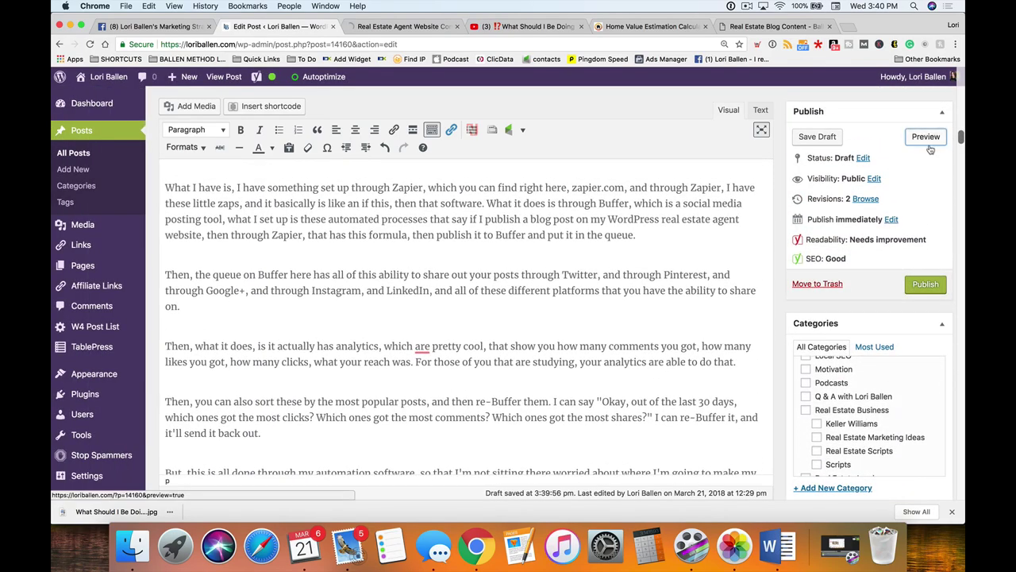
click(422, 18)
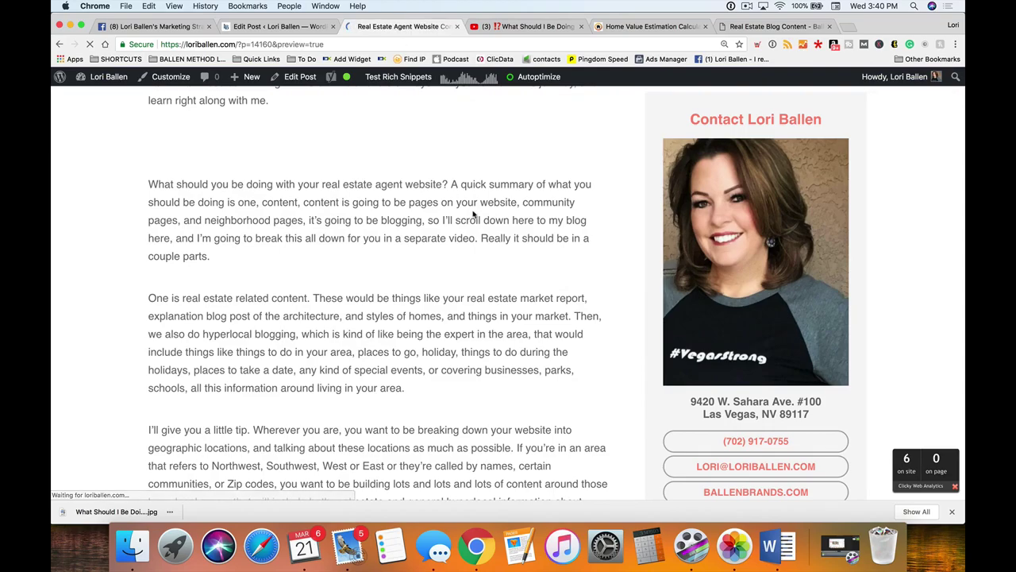
scroll(455, 259, down, 10)
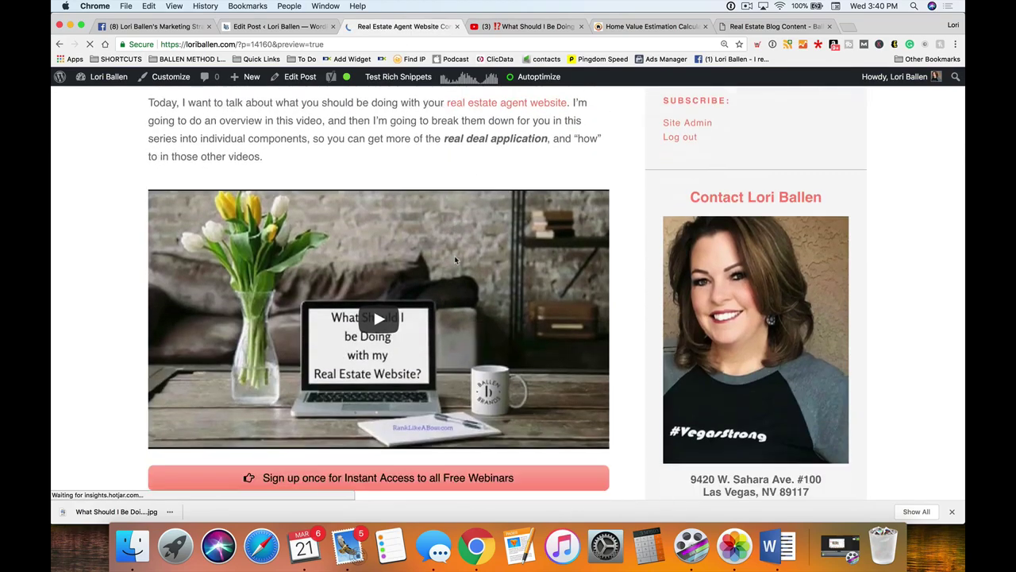
scroll(454, 259, down, 10)
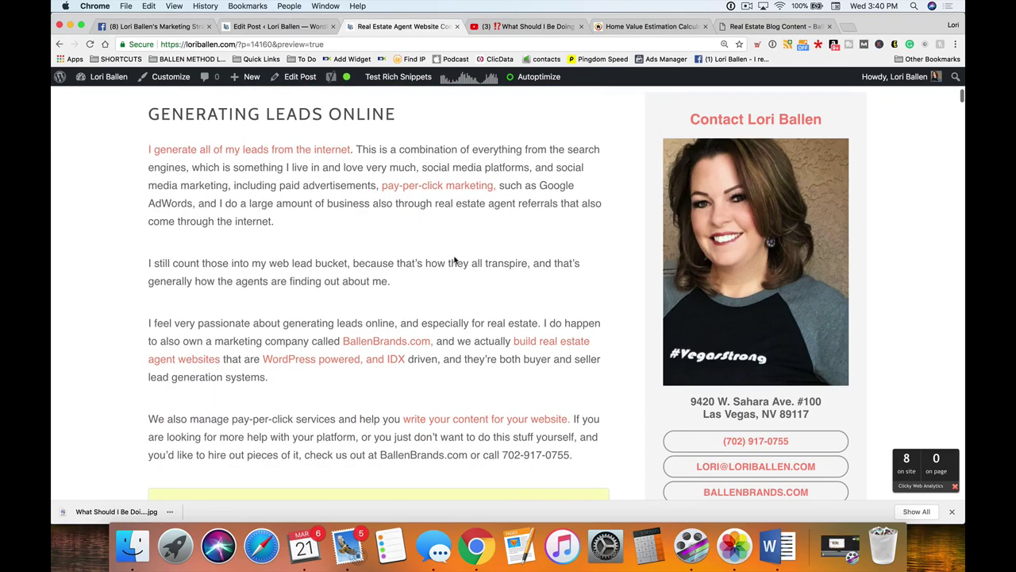
scroll(455, 260, down, 12)
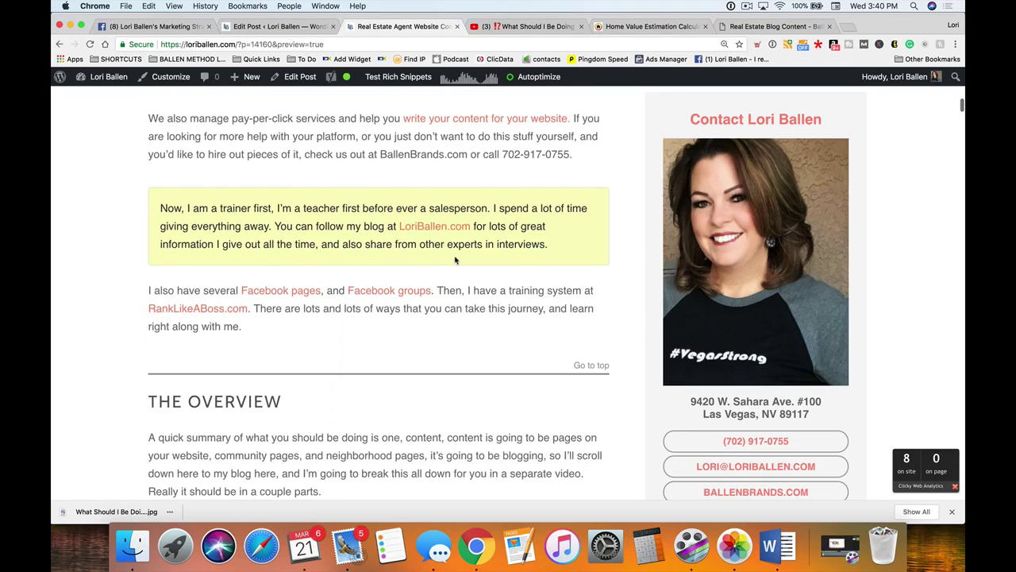
scroll(455, 259, down, 20)
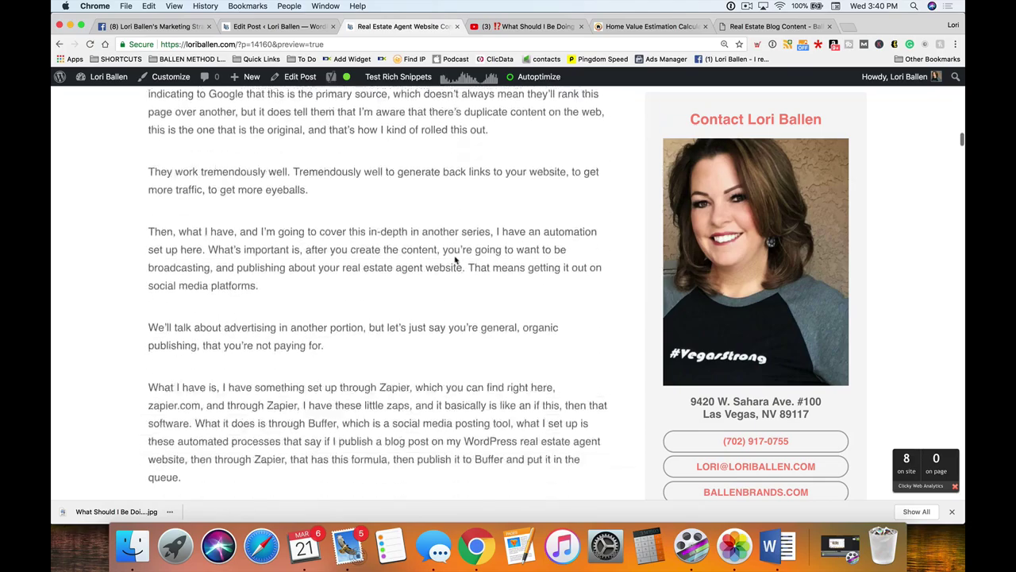
scroll(455, 259, down, 8)
scroll(455, 260, up, 14)
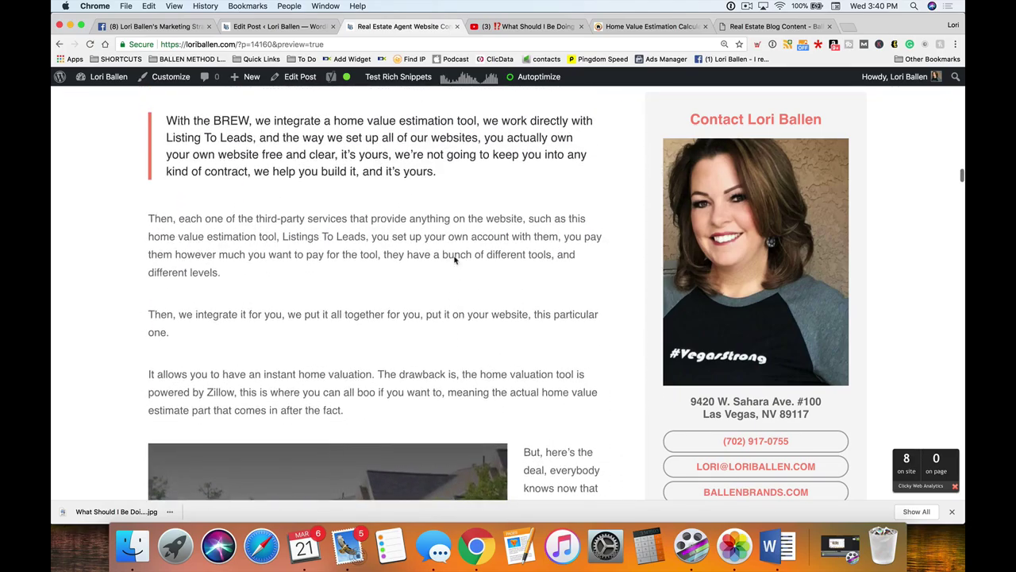
scroll(455, 260, down, 3)
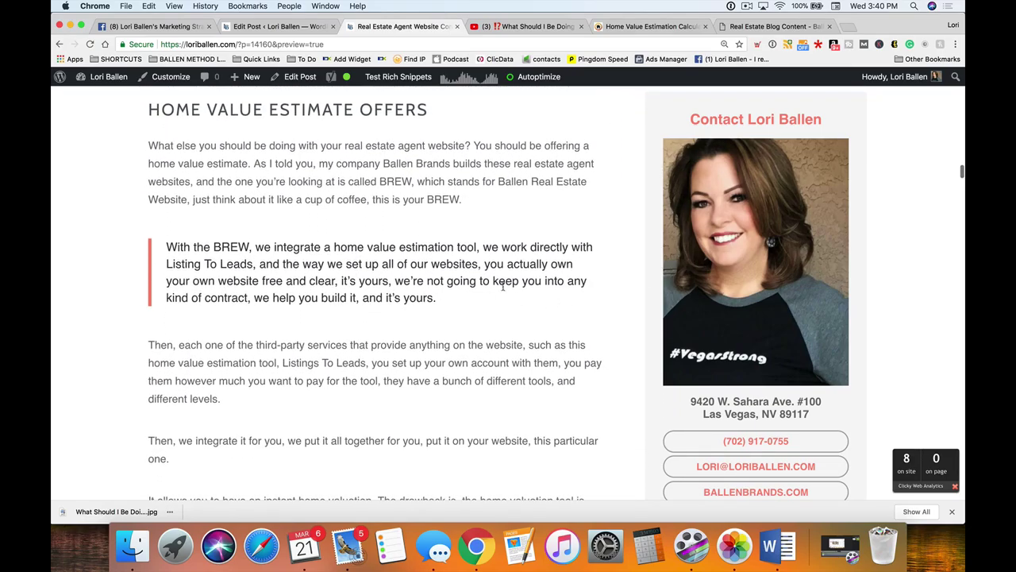
Review the rest of the preview, including the home value offer image, then return to the editor
scroll(455, 260, down, 13)
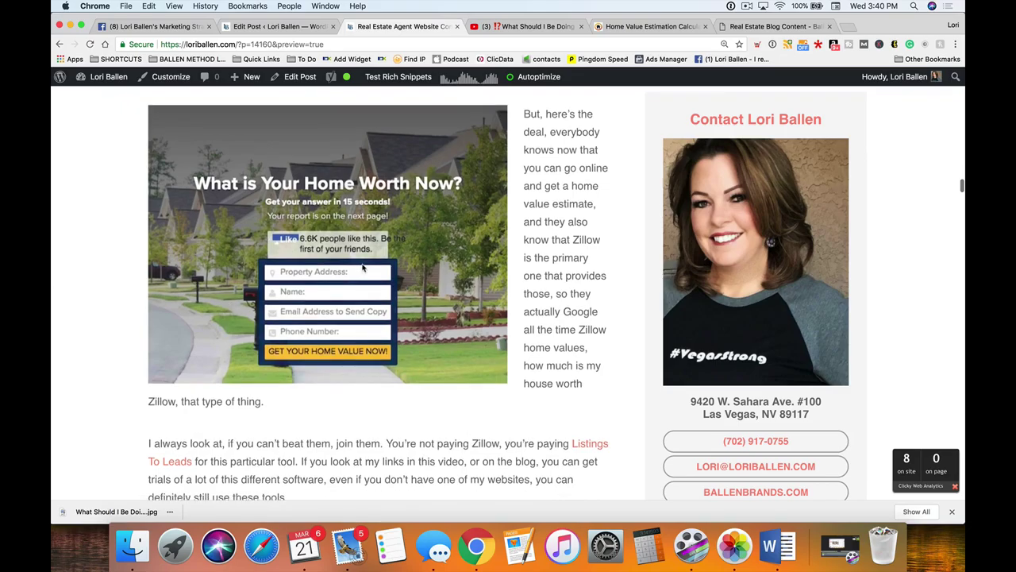
scroll(363, 268, down, 20)
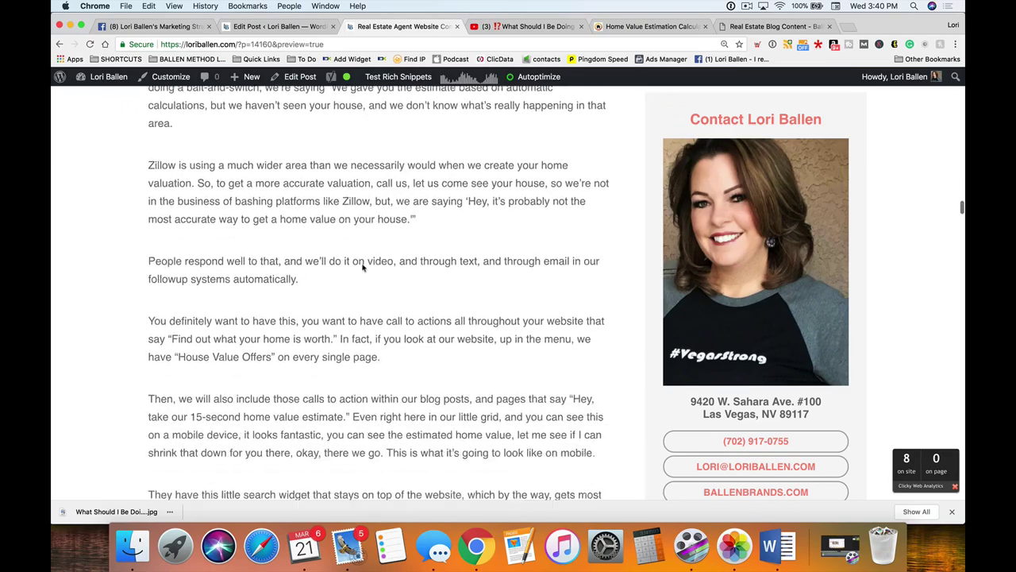
scroll(363, 268, down, 20)
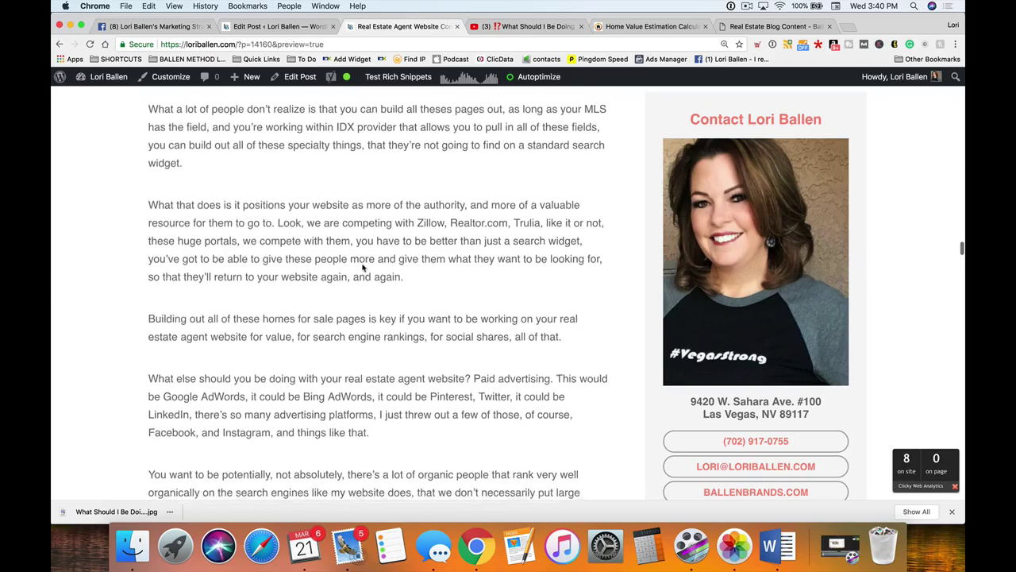
scroll(363, 268, up, 20)
scroll(362, 259, down, 5)
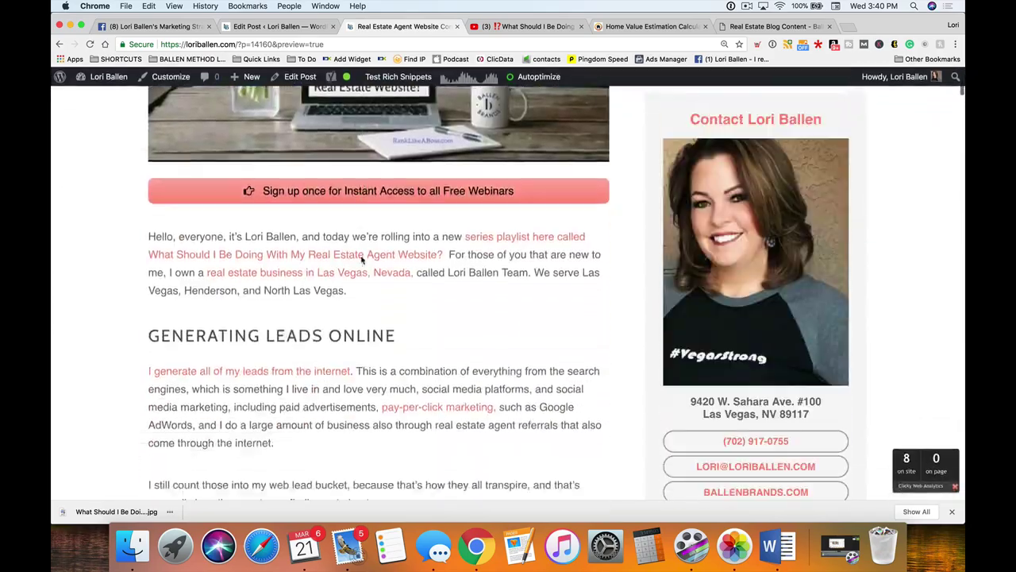
scroll(362, 259, down, 3)
scroll(362, 259, up, 10)
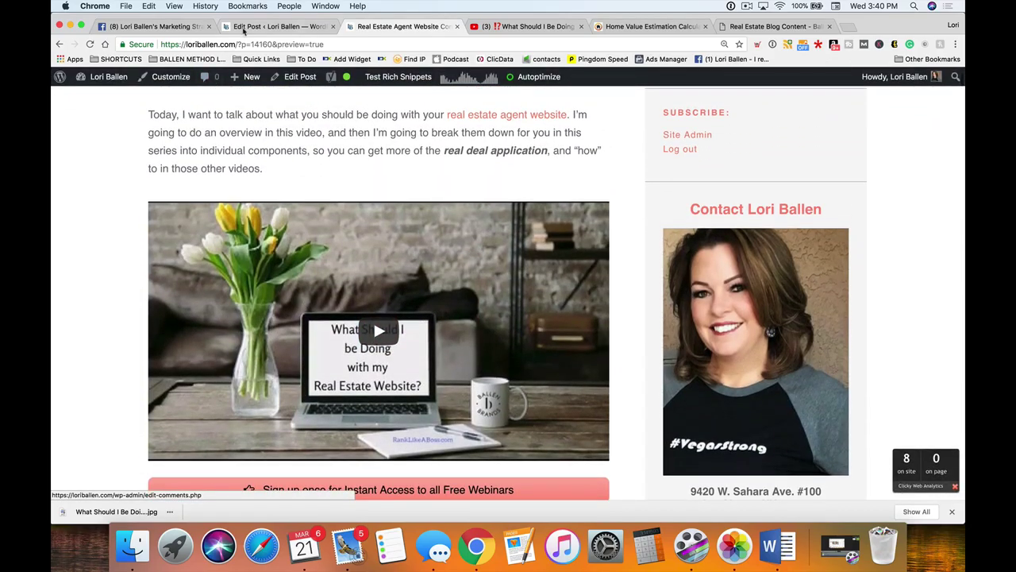
click(244, 28)
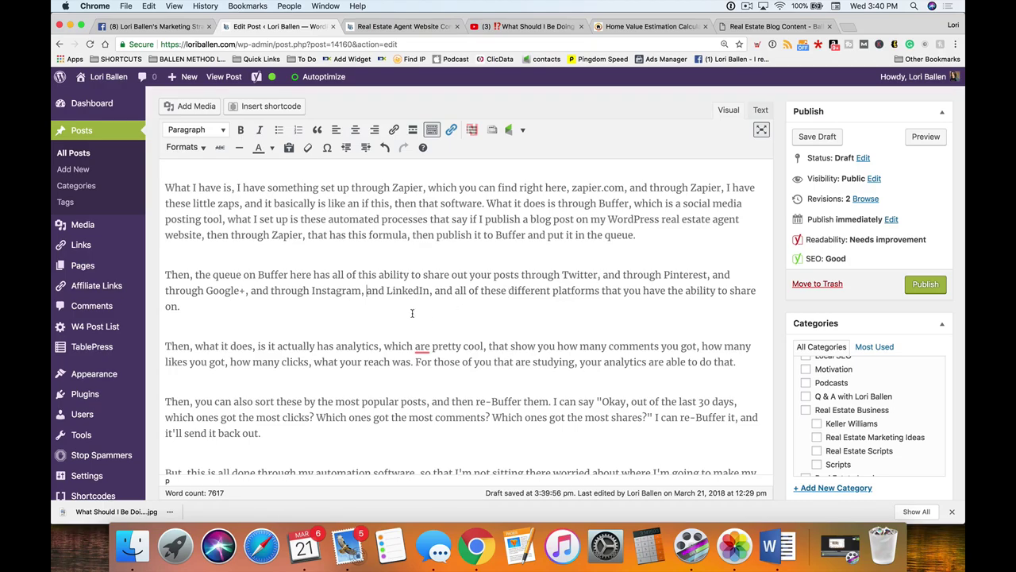
scroll(436, 286, down, 15)
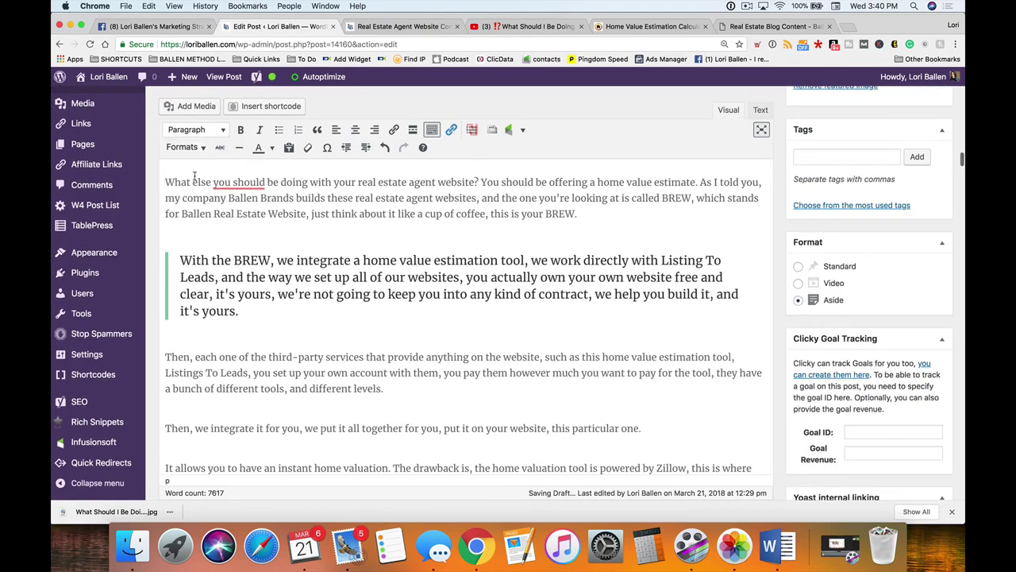
scroll(259, 262, up, 2)
click(260, 256)
scroll(359, 258, down, 10)
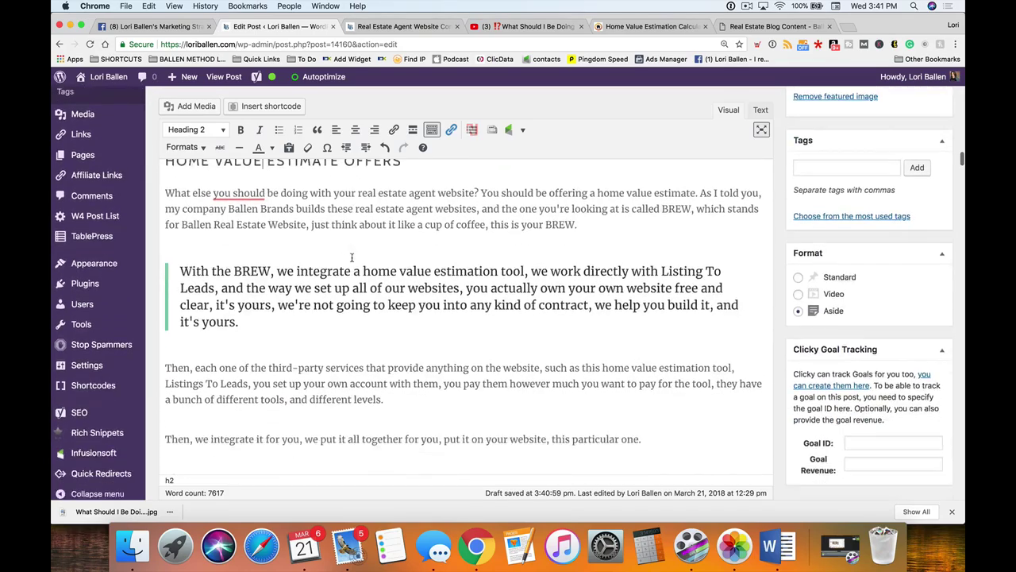
scroll(352, 256, down, 15)
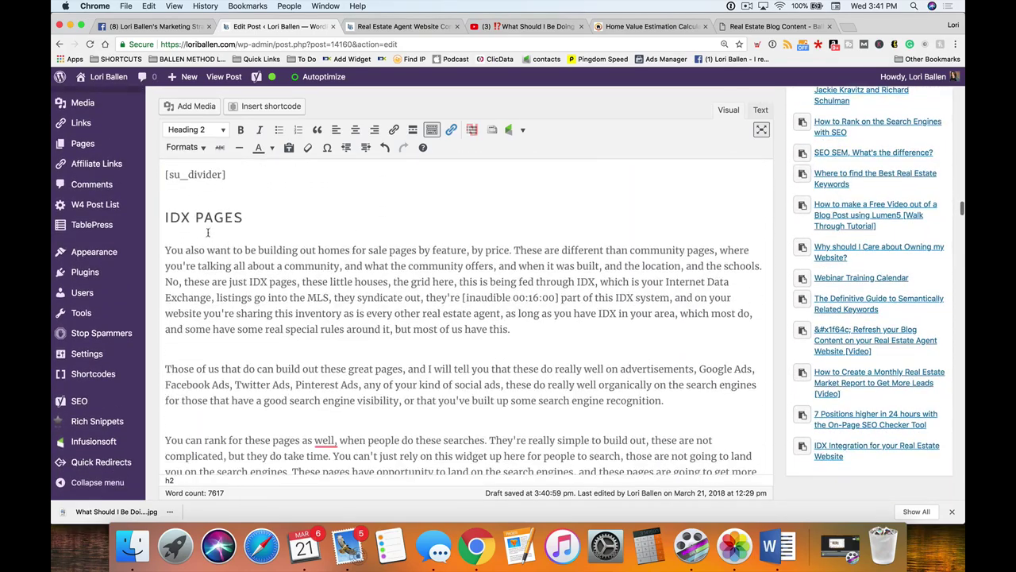
scroll(205, 217, down, 20)
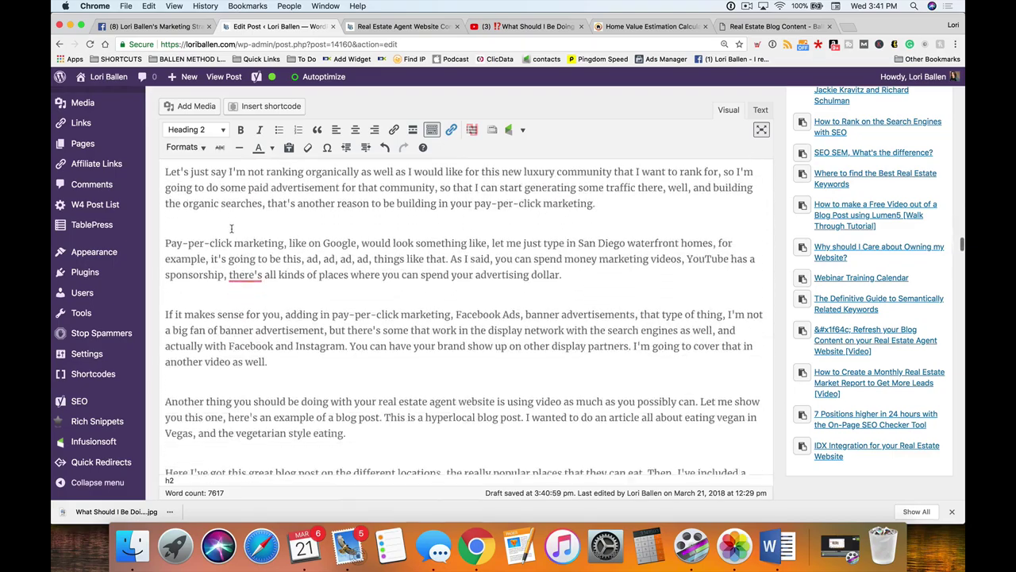
scroll(232, 228, down, 20)
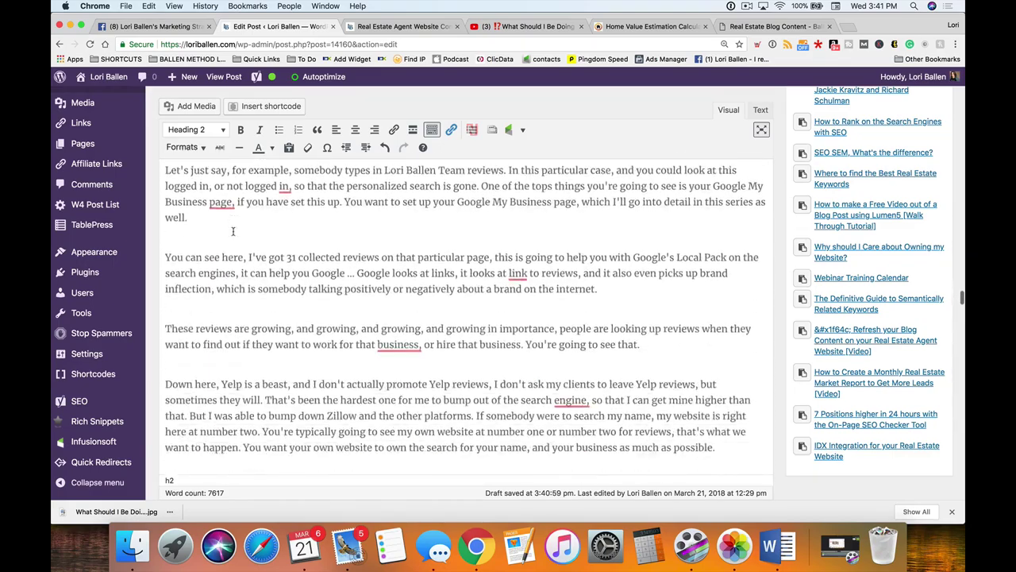
scroll(234, 231, down, 10)
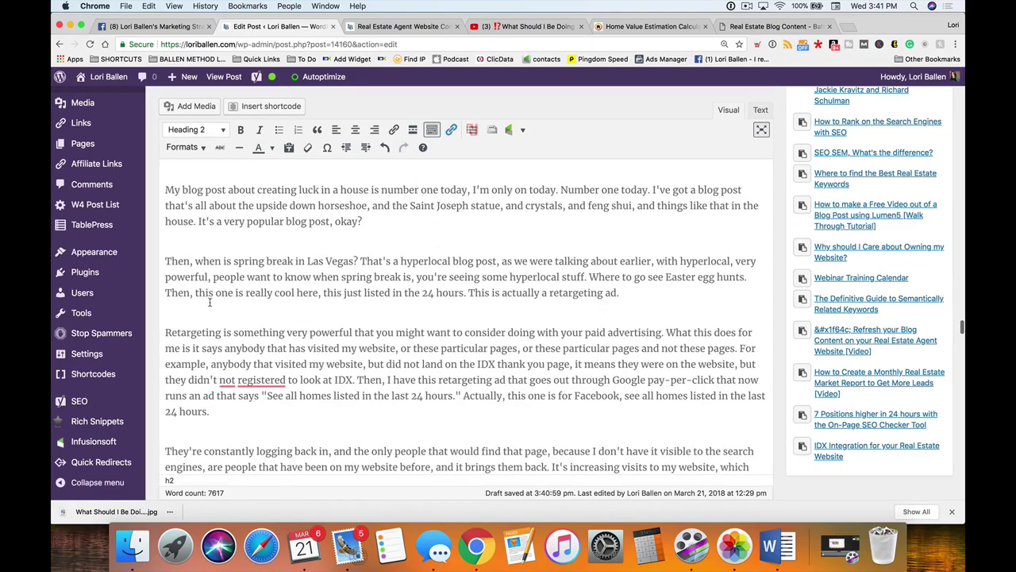
scroll(178, 314, up, 2)
scroll(178, 314, up, 6)
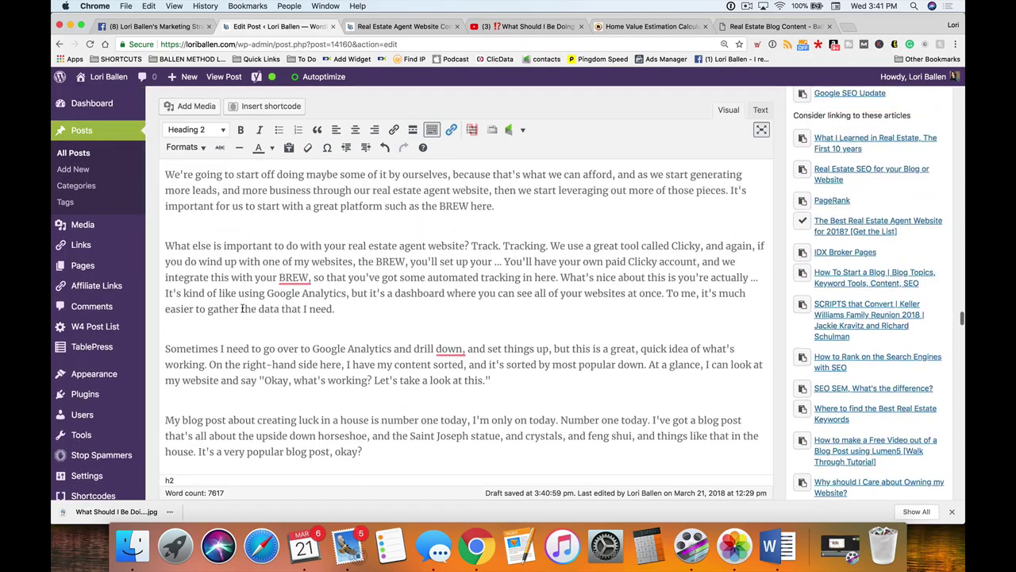
scroll(242, 309, up, 5)
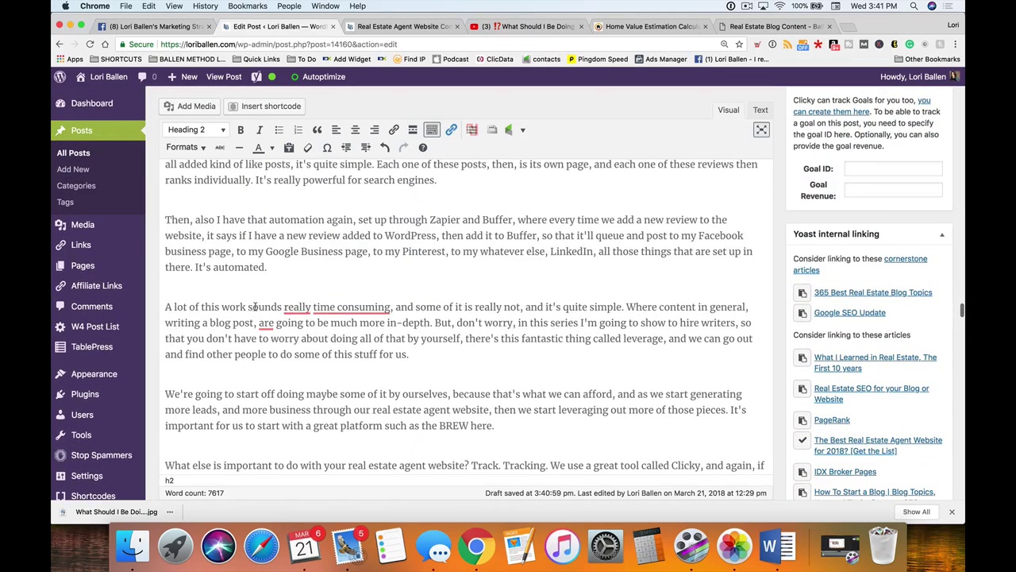
scroll(322, 224, down, 5)
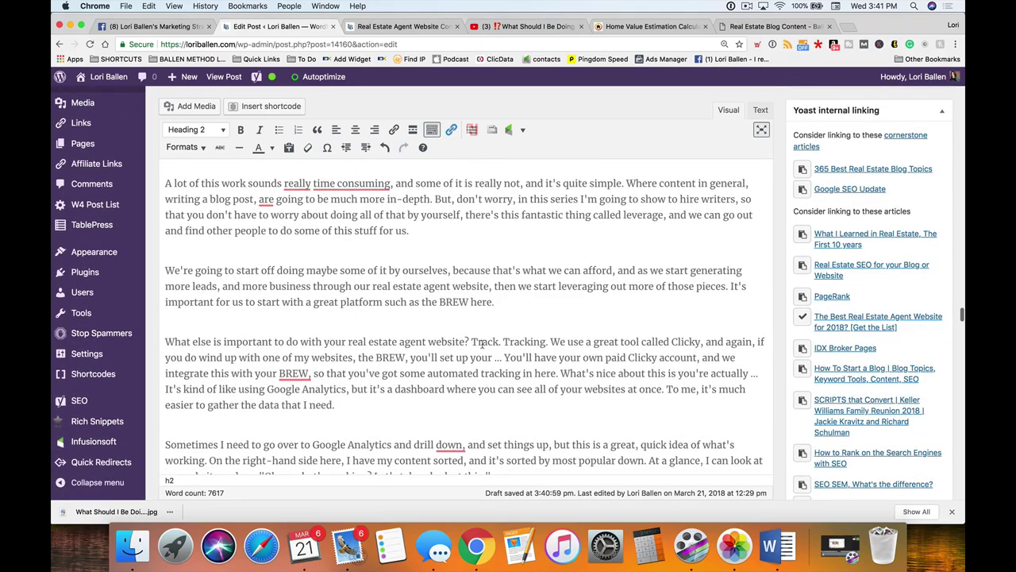
Replace the Clicky paragraph's opening sentences with 'Tracking' formatted as a Heading 2
click(165, 341)
shift+click(209, 356)
text(Tra)
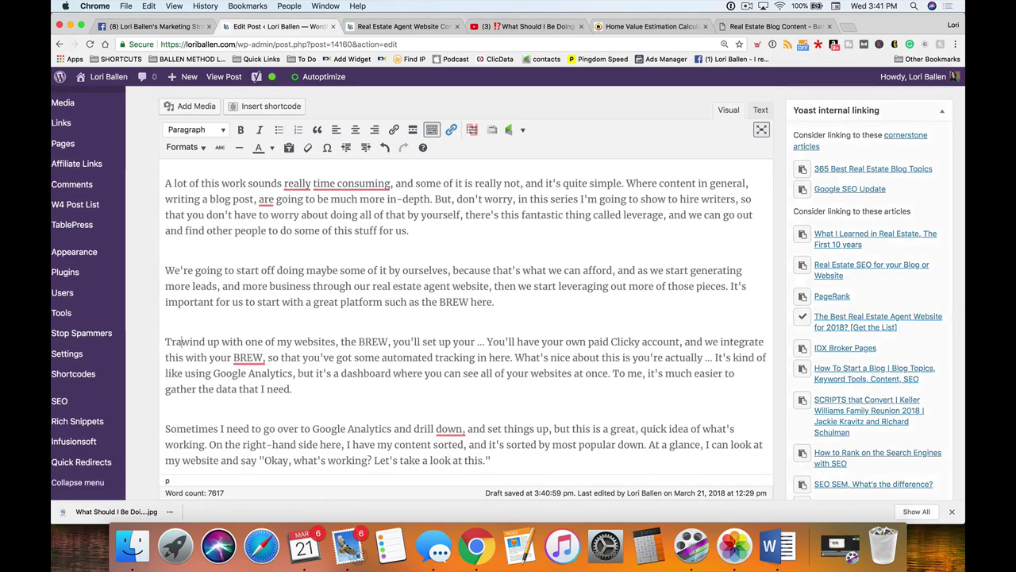
text(cking)
key(Return)
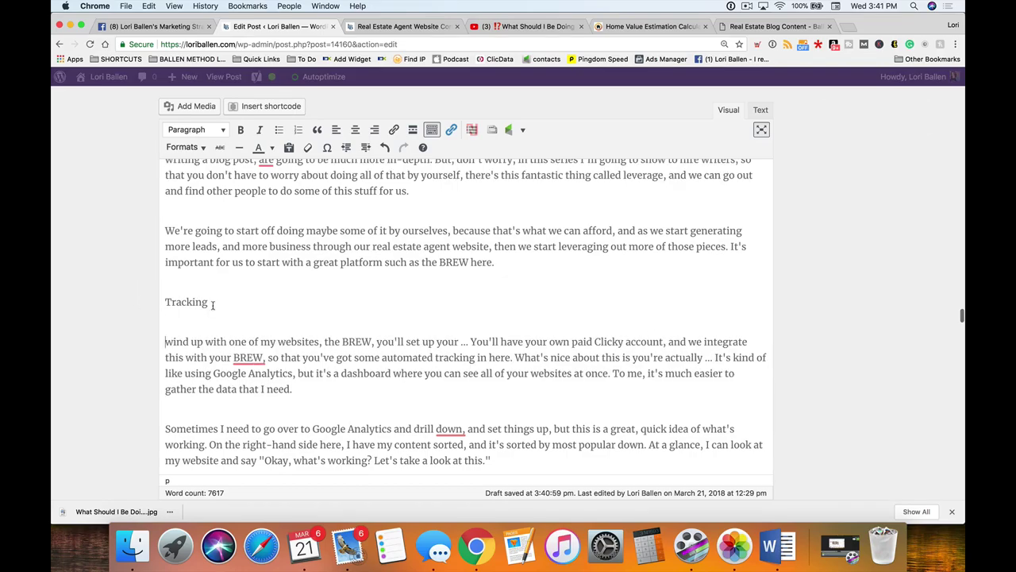
click(164, 301)
drag(164, 299, 223, 304)
click(200, 131)
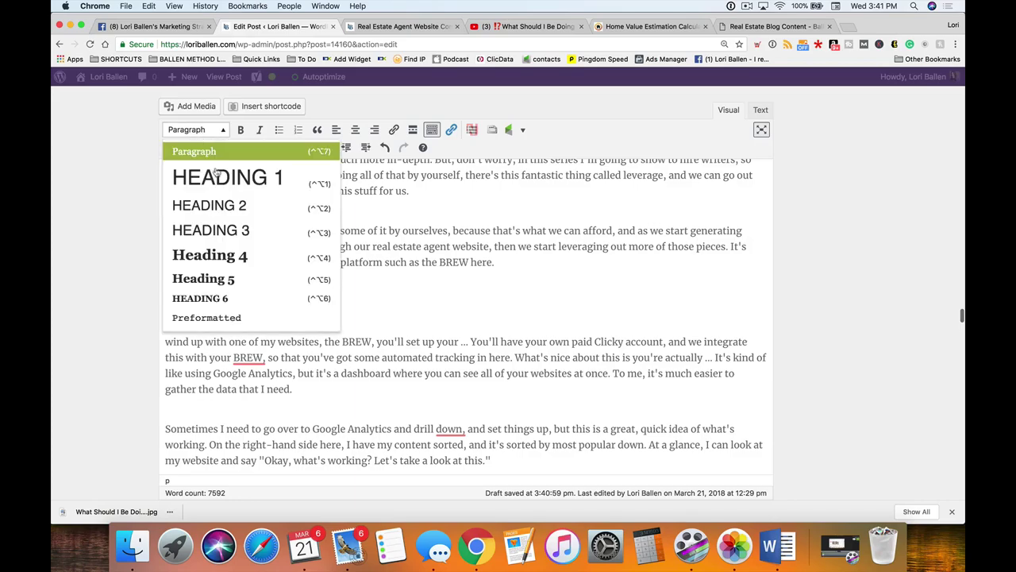
click(226, 205)
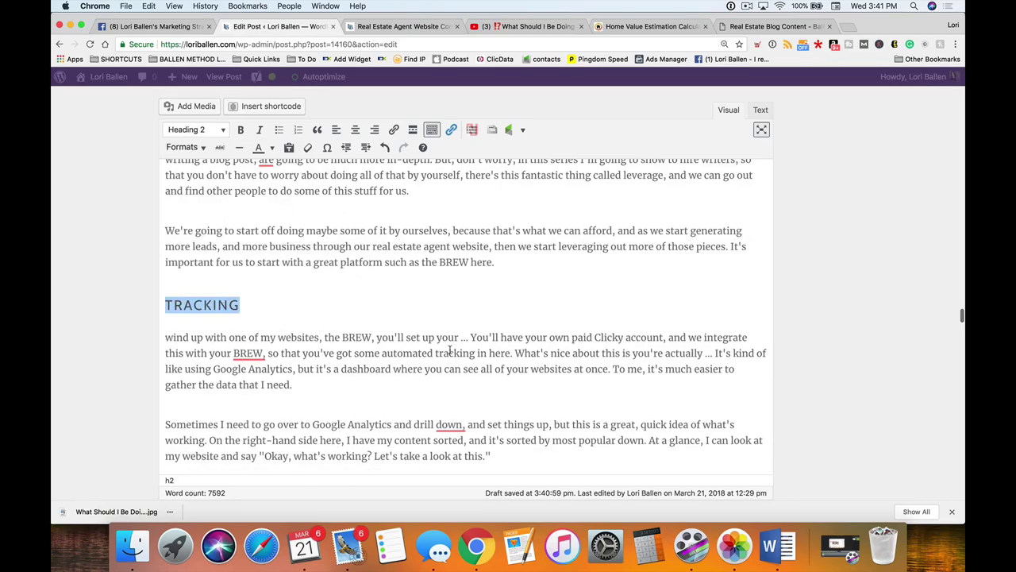
scroll(427, 338, down, 5)
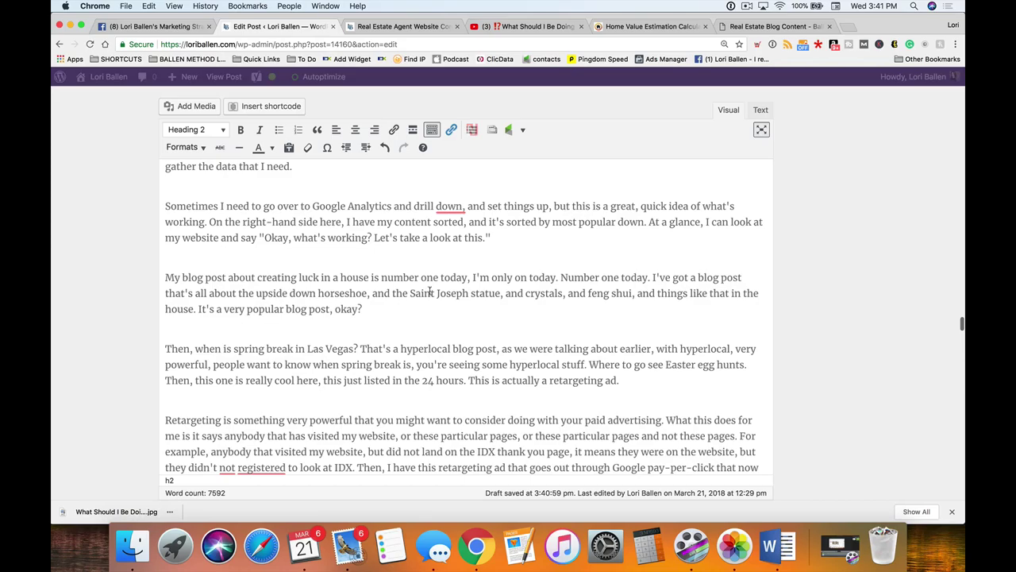
scroll(430, 293, down, 15)
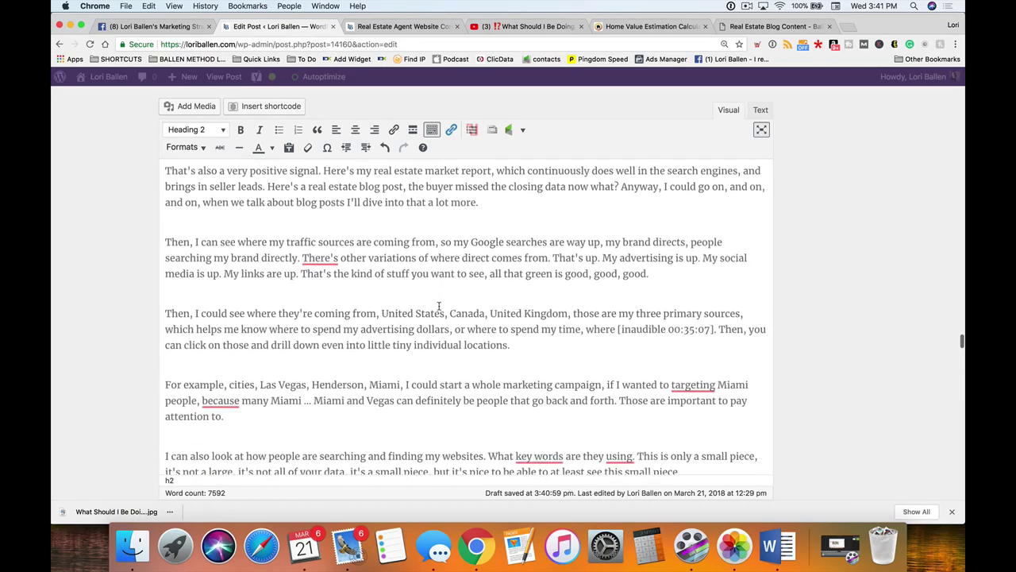
Add a 'Google Search Console' Heading 2 above the Search Console setup paragraph
scroll(439, 306, down, 6)
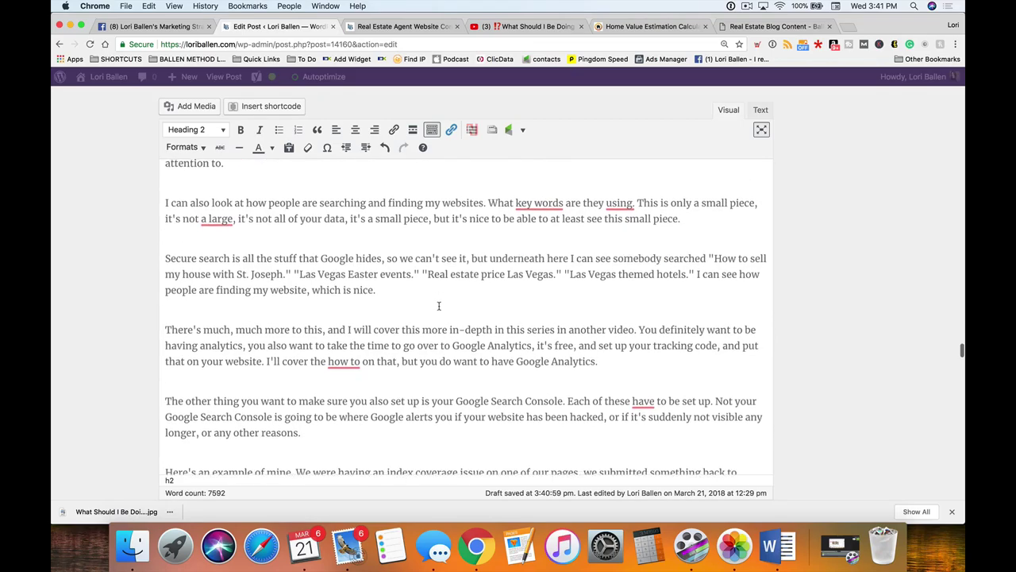
scroll(438, 306, down, 4)
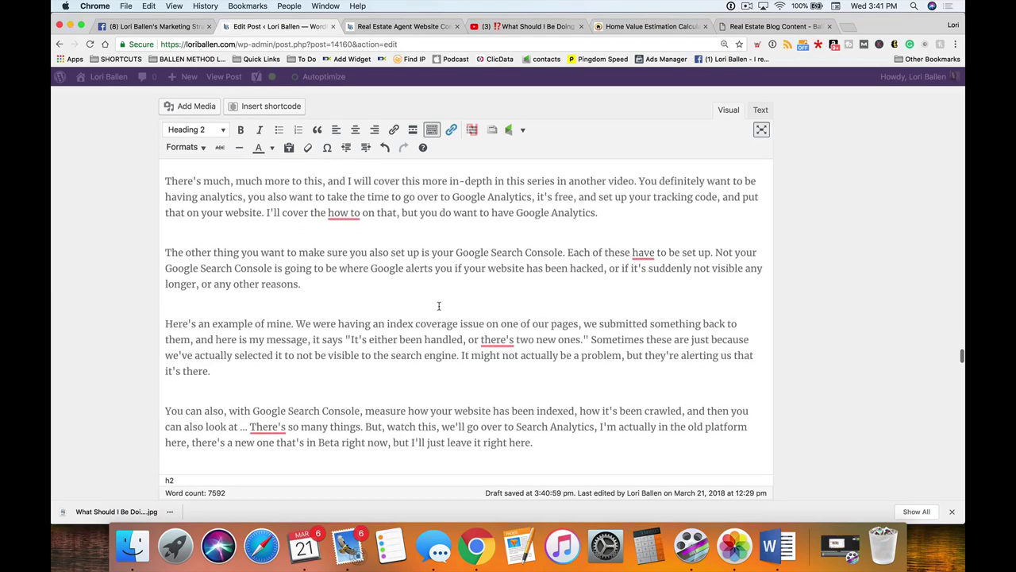
click(166, 251)
text(Gogo)
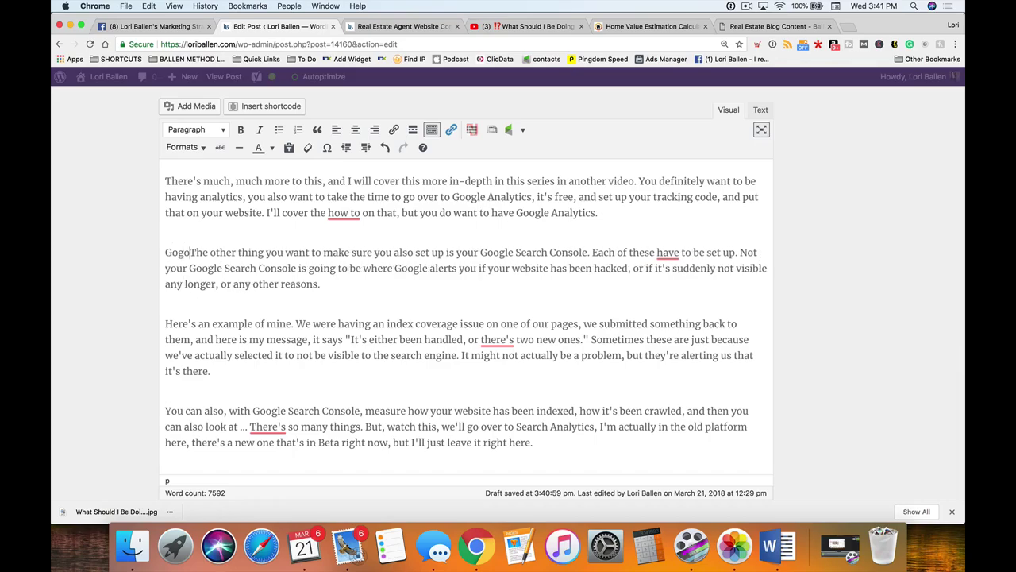
key(BackSpace)
key(BackSpace)
text(ogle Se)
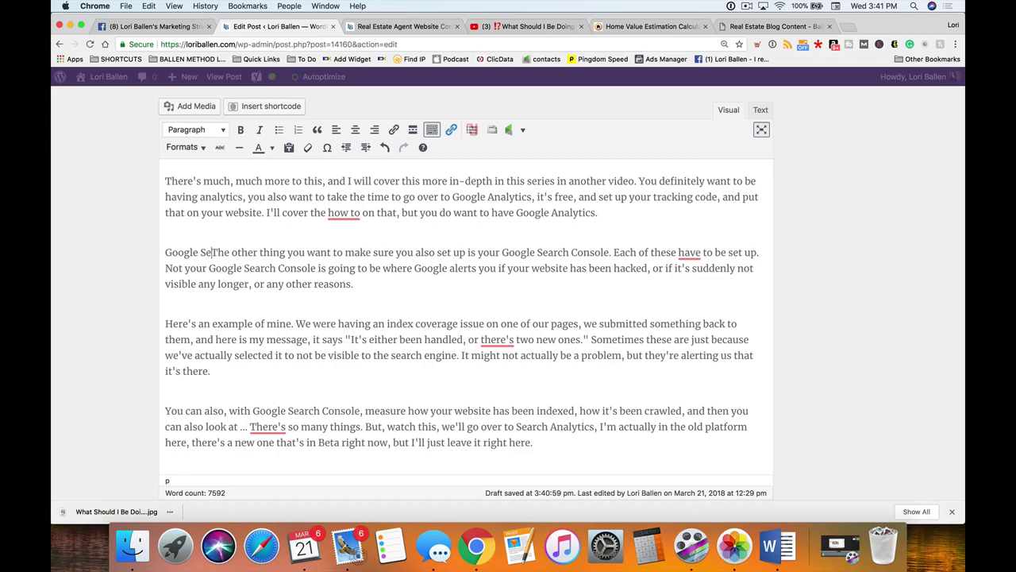
text(arch Console)
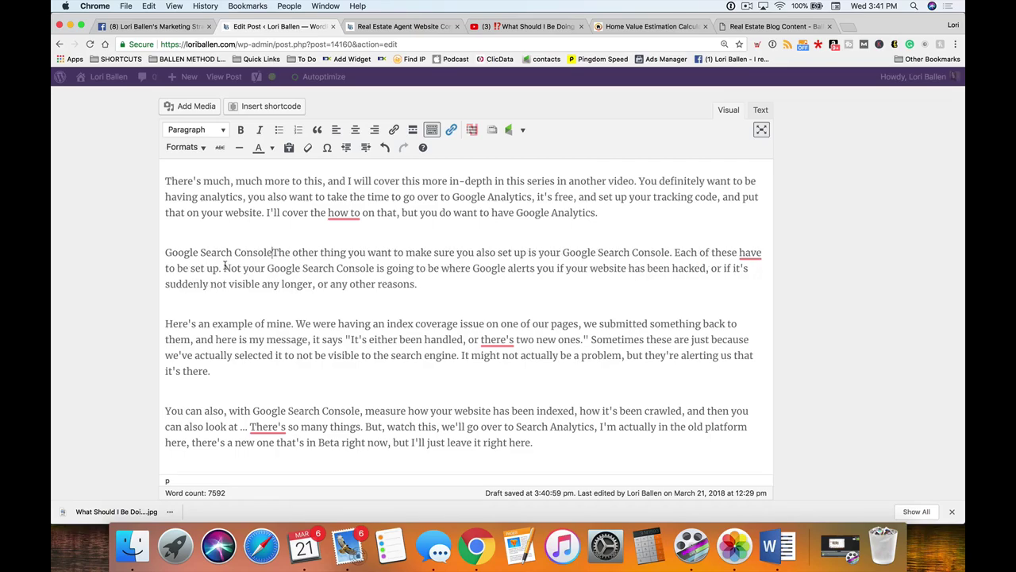
key(Return)
drag(275, 213, 164, 211)
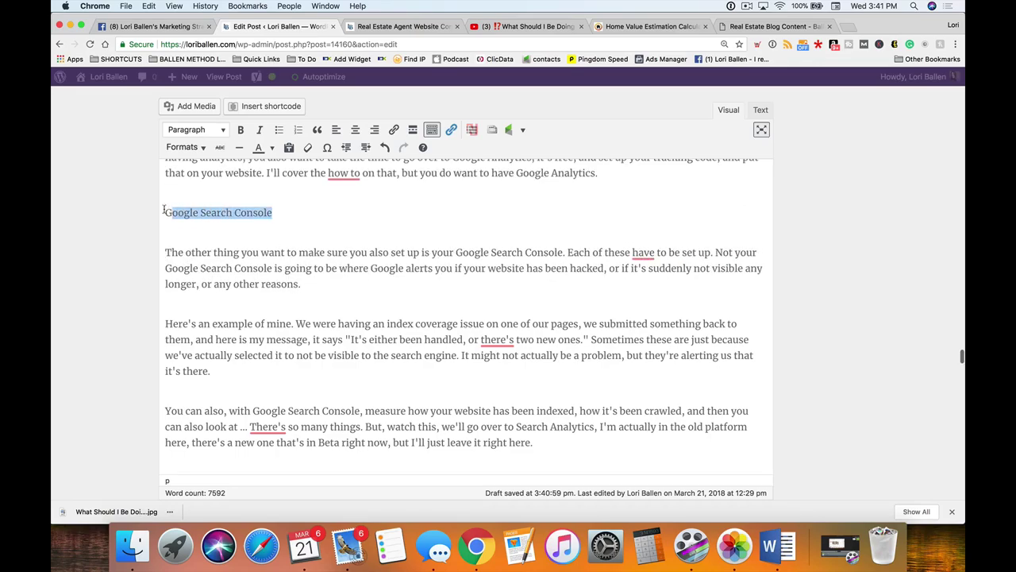
click(199, 132)
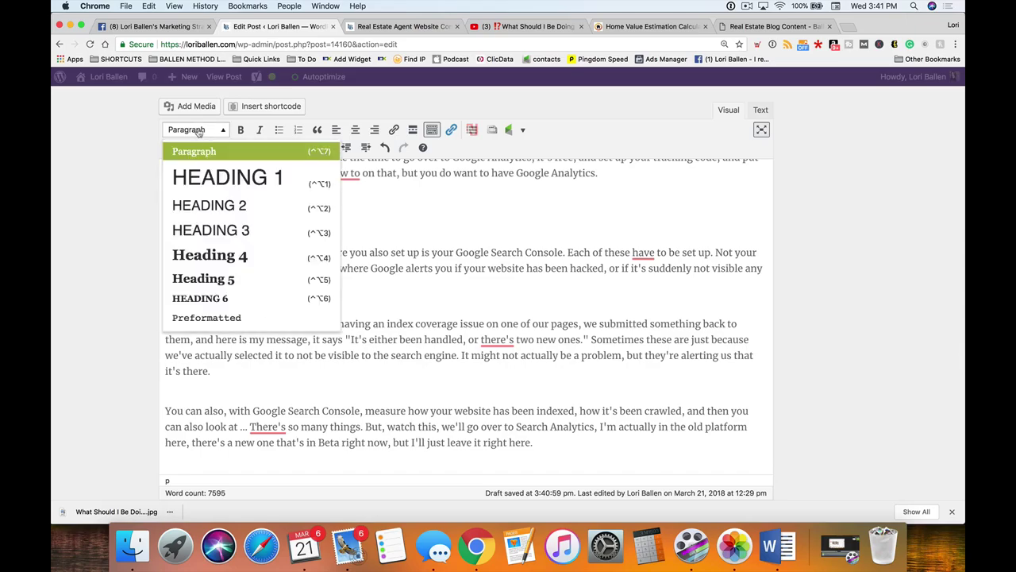
click(227, 204)
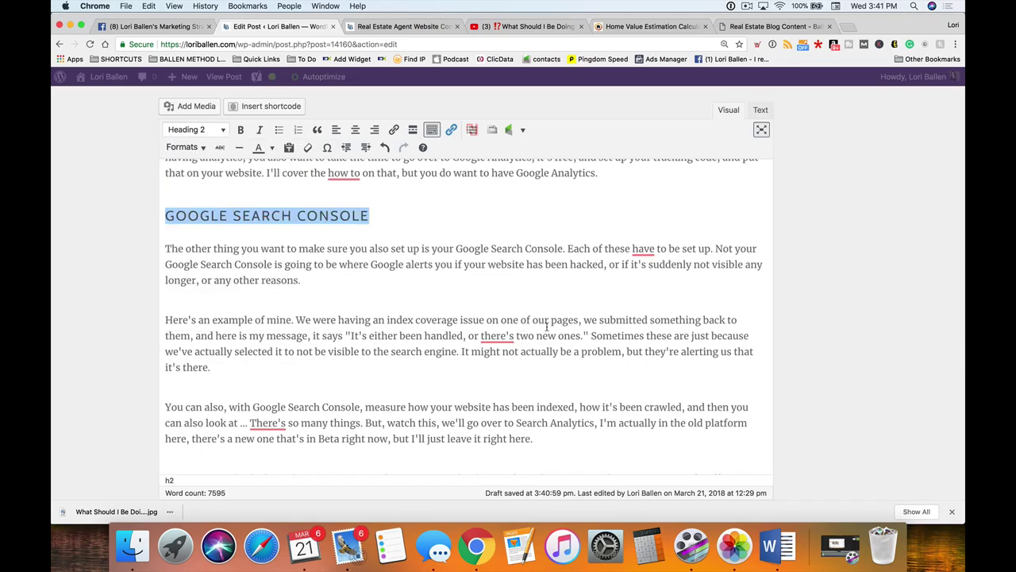
Scroll back to the top and preview the draft post
scroll(481, 320, up, 5)
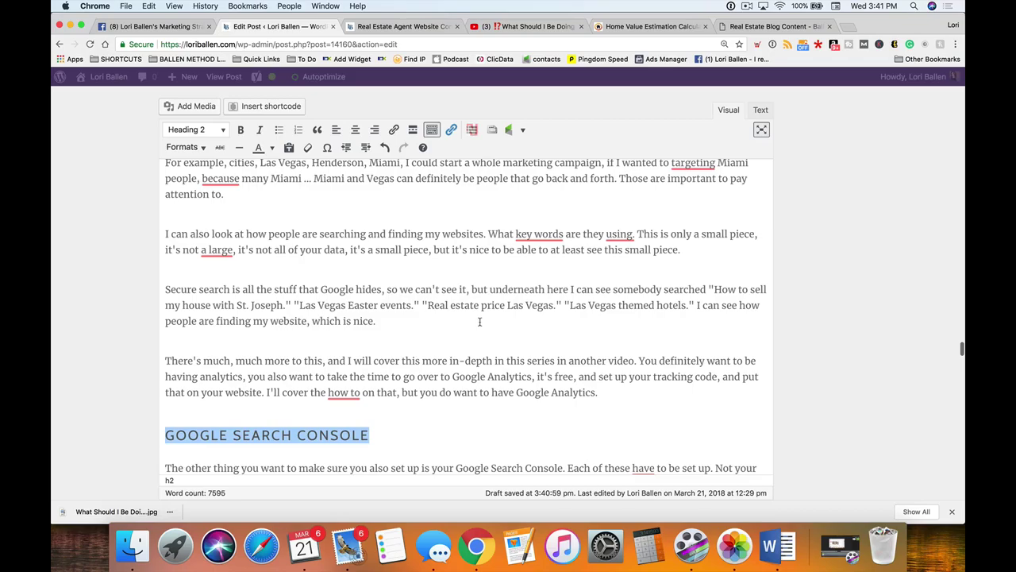
scroll(479, 322, up, 20)
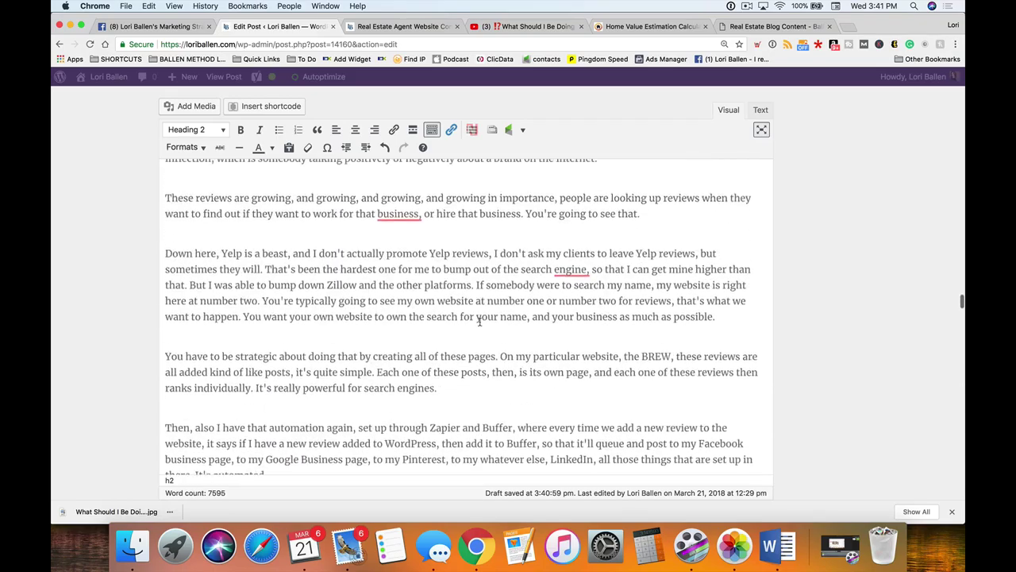
scroll(480, 323, up, 10)
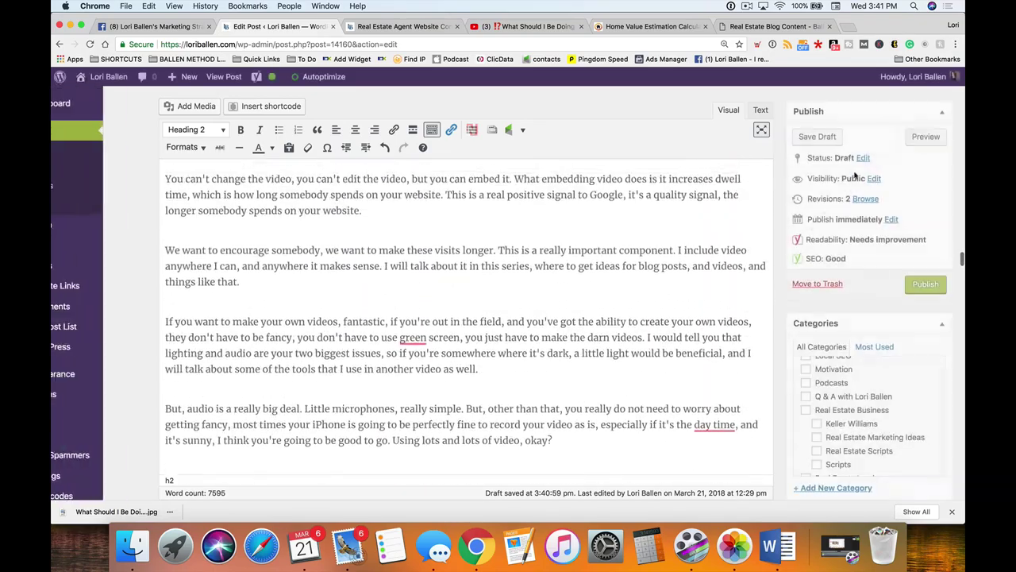
click(926, 137)
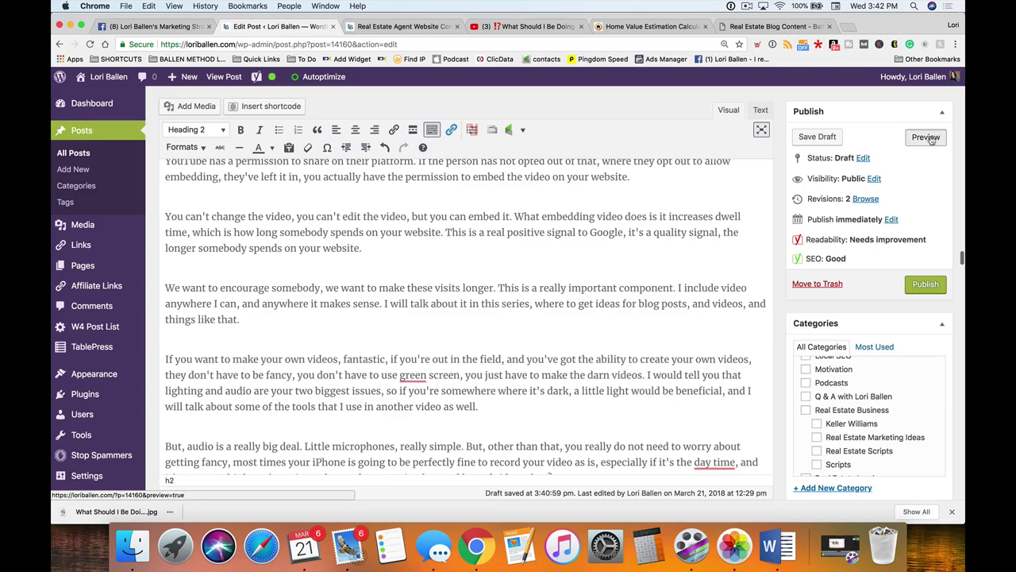
click(401, 26)
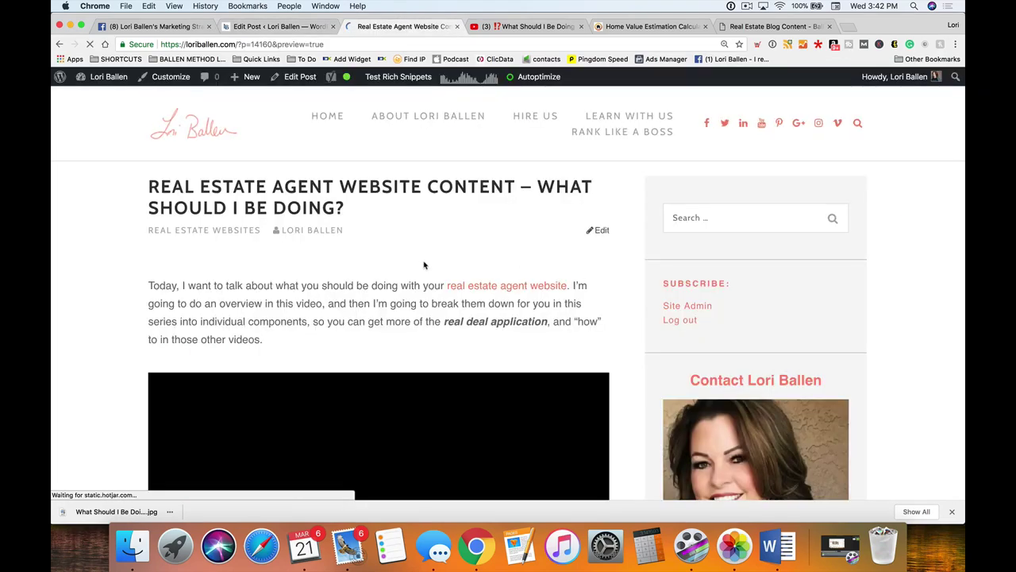
scroll(422, 264, down, 10)
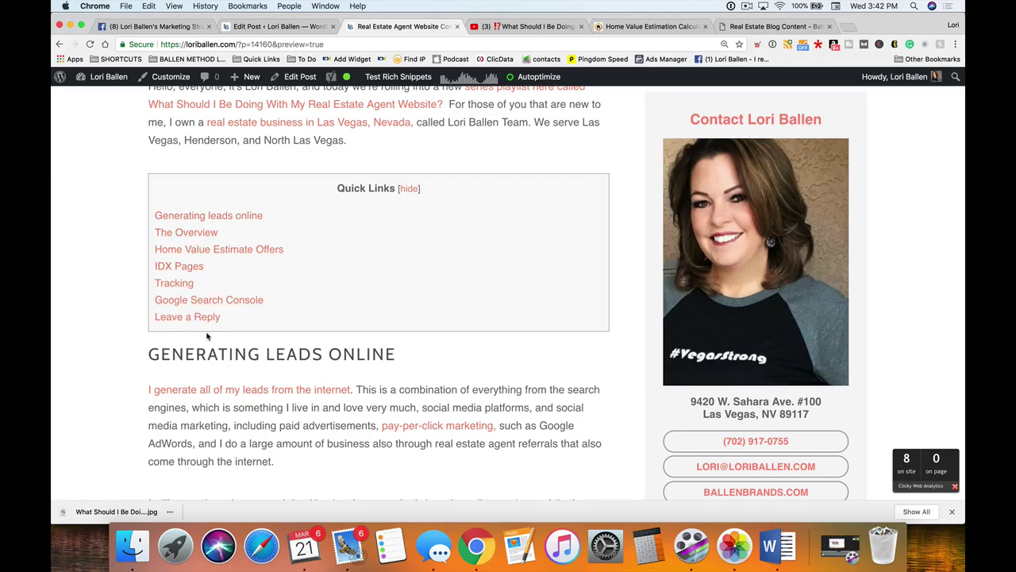
scroll(242, 217, down, 1)
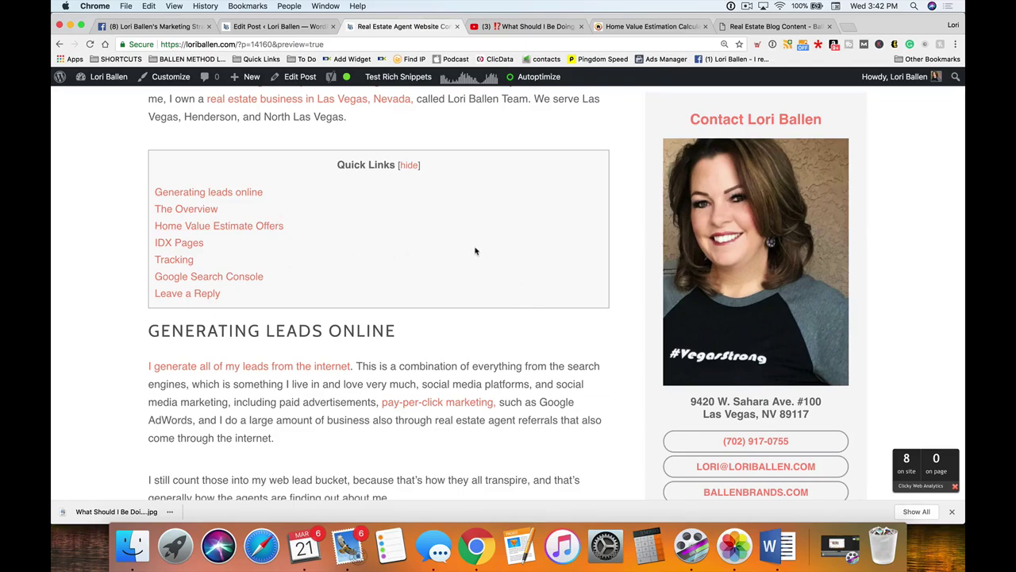
scroll(468, 251, down, 15)
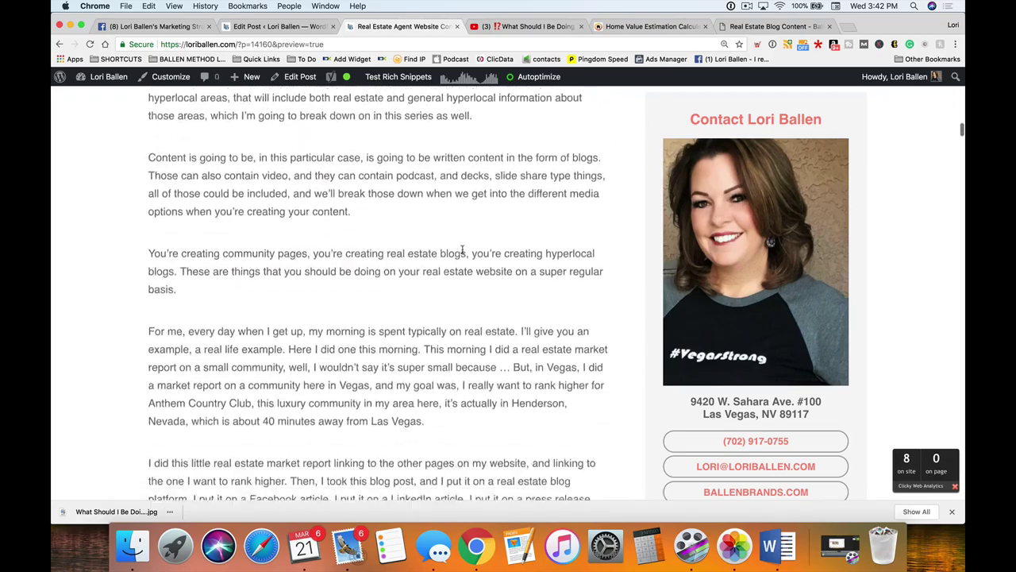
scroll(462, 251, down, 15)
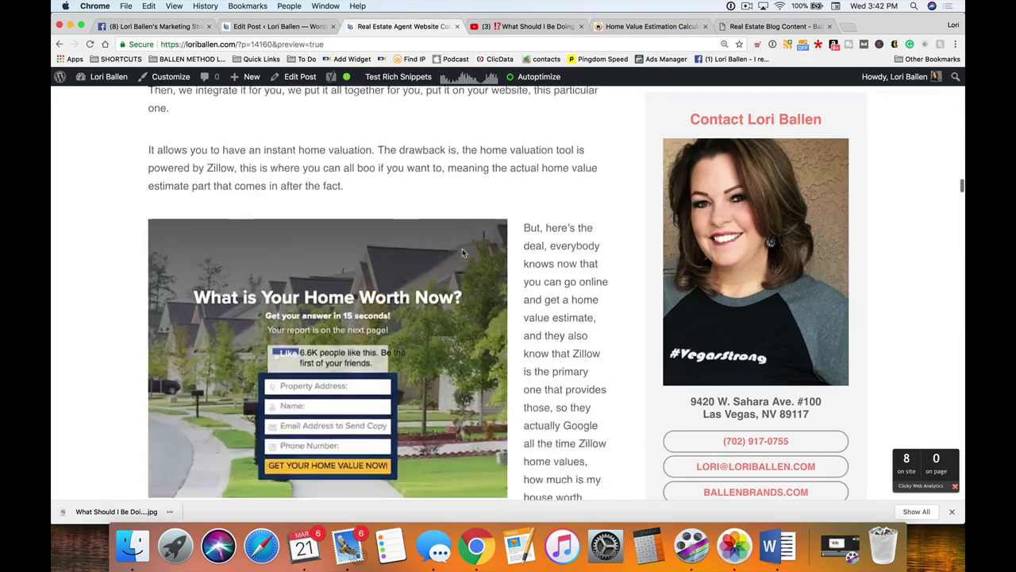
scroll(463, 253, down, 20)
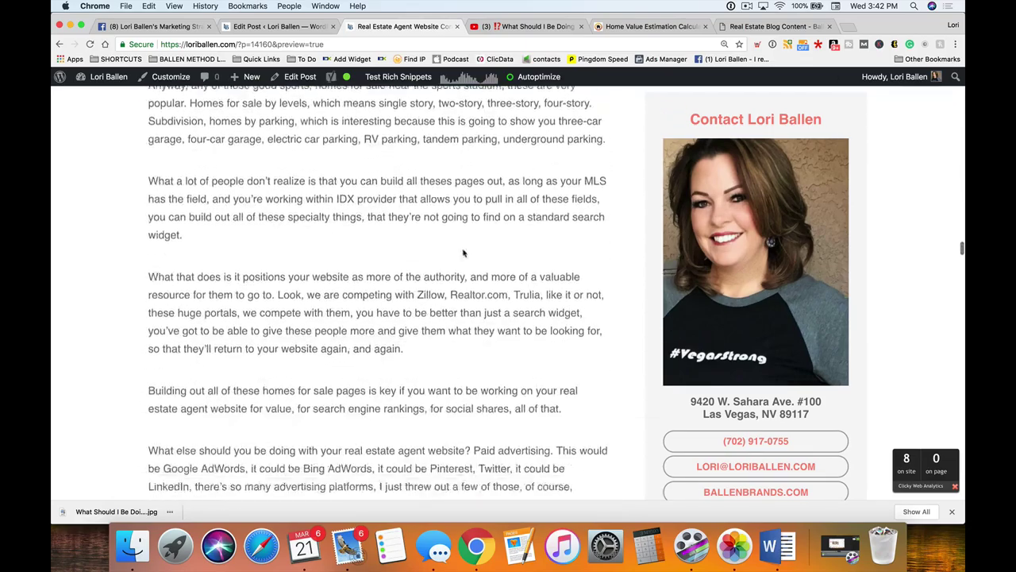
scroll(464, 253, down, 10)
scroll(463, 252, down, 5)
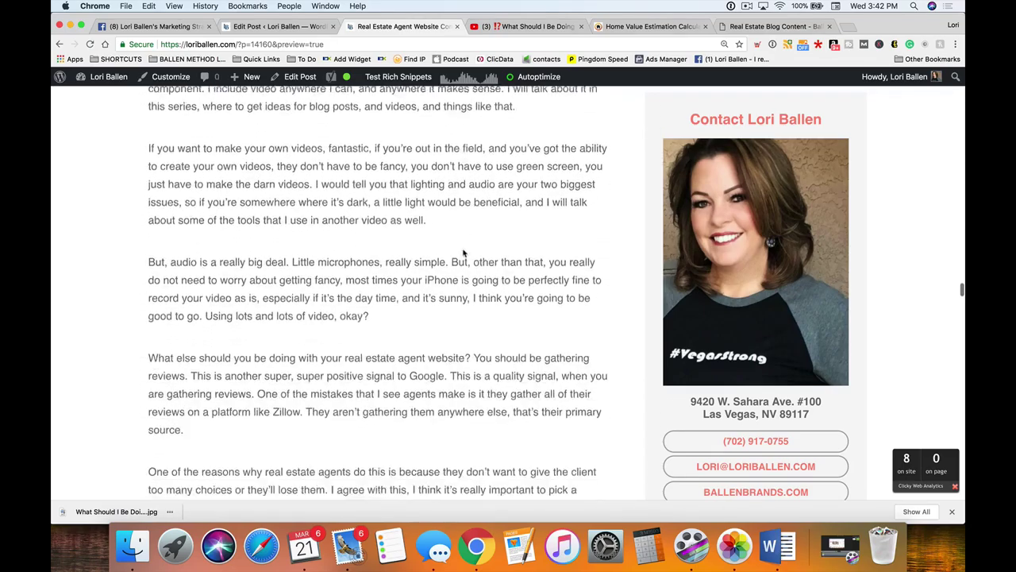
scroll(464, 253, down, 10)
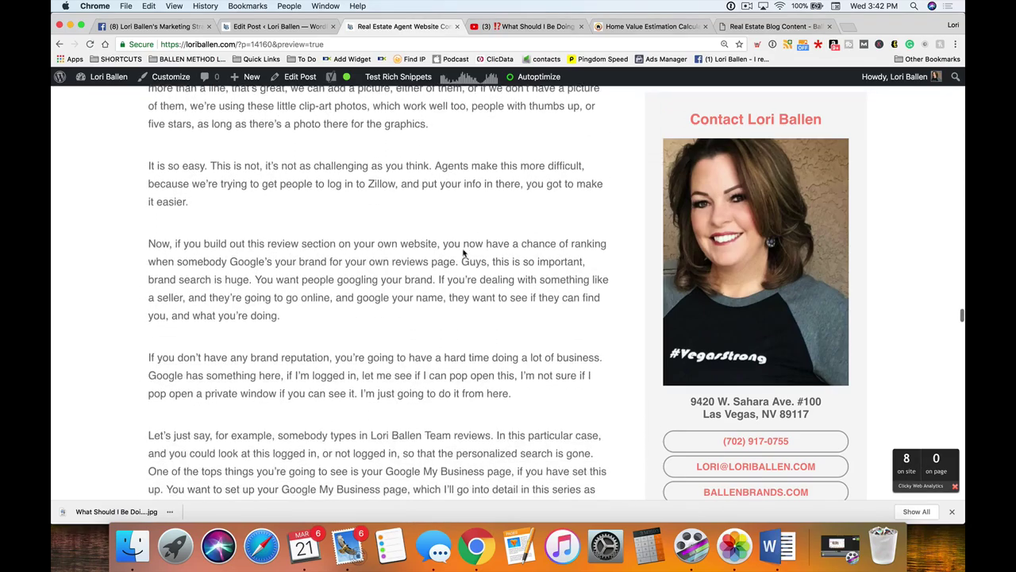
scroll(464, 252, down, 20)
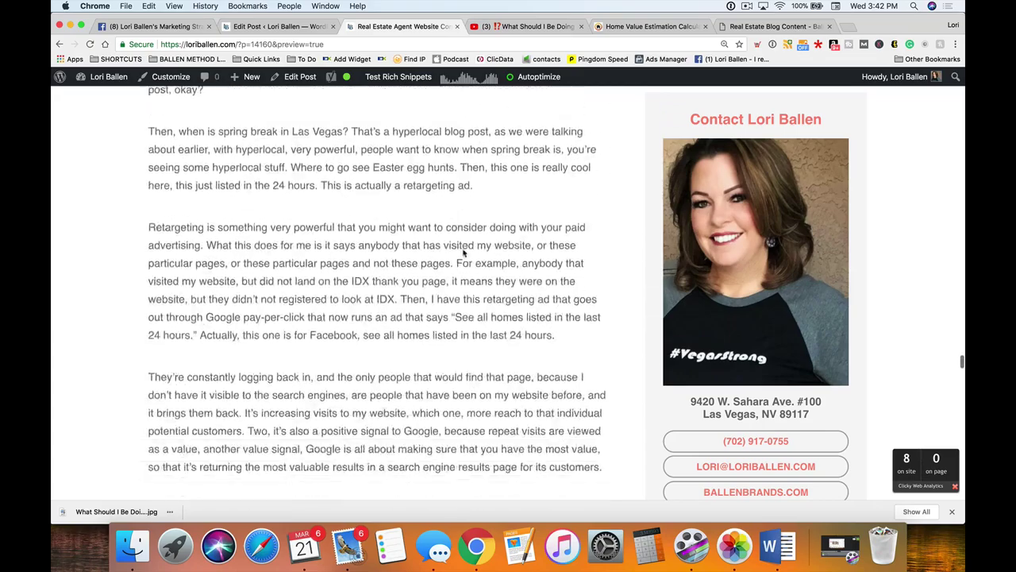
scroll(464, 252, down, 20)
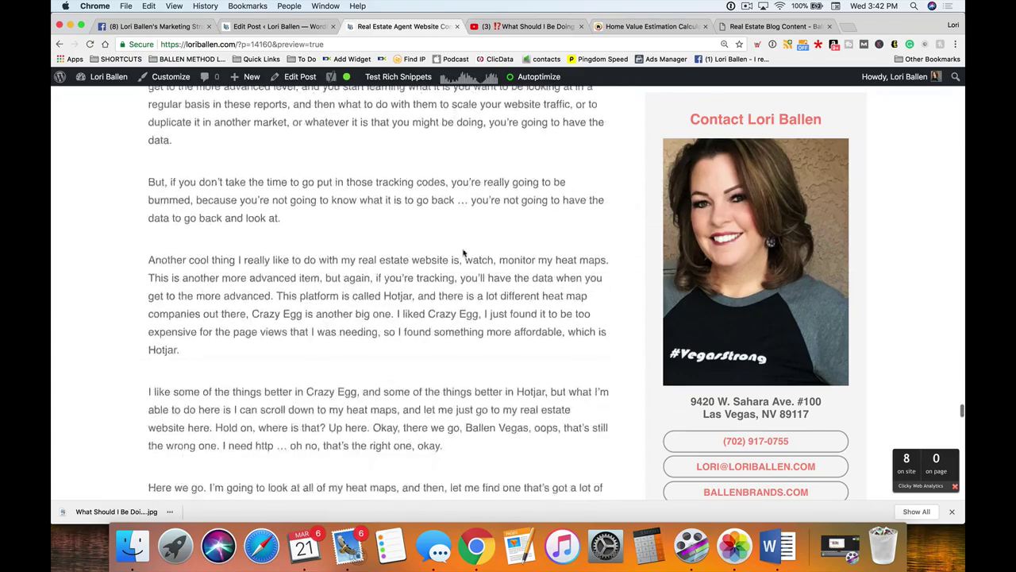
scroll(464, 252, down, 20)
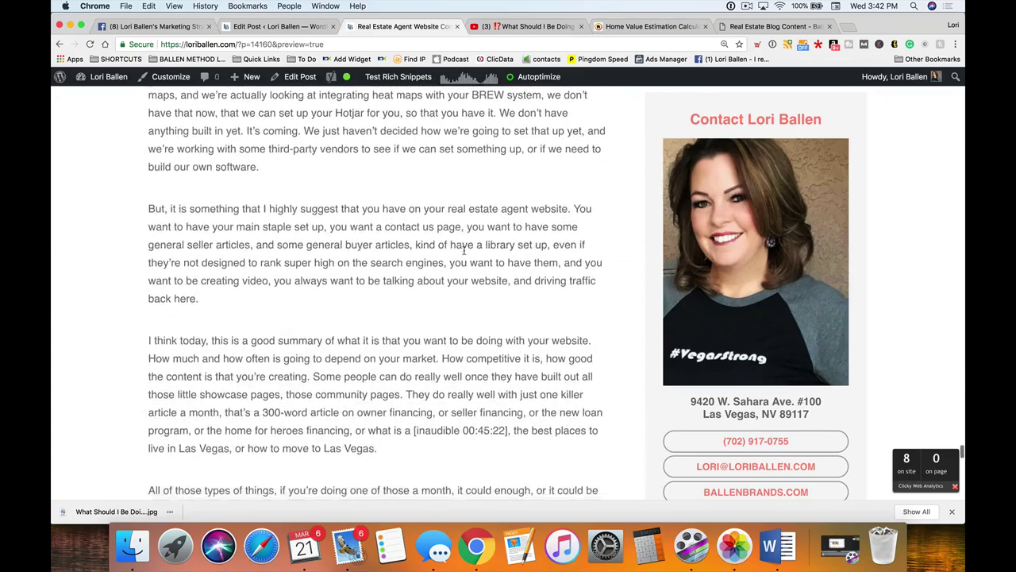
scroll(464, 252, down, 10)
scroll(462, 253, up, 20)
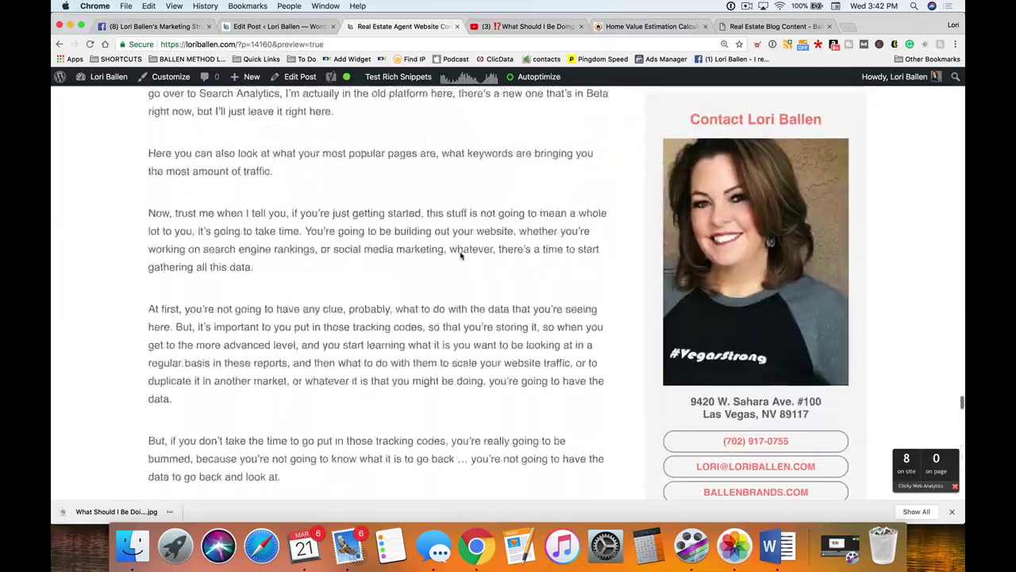
scroll(460, 255, up, 20)
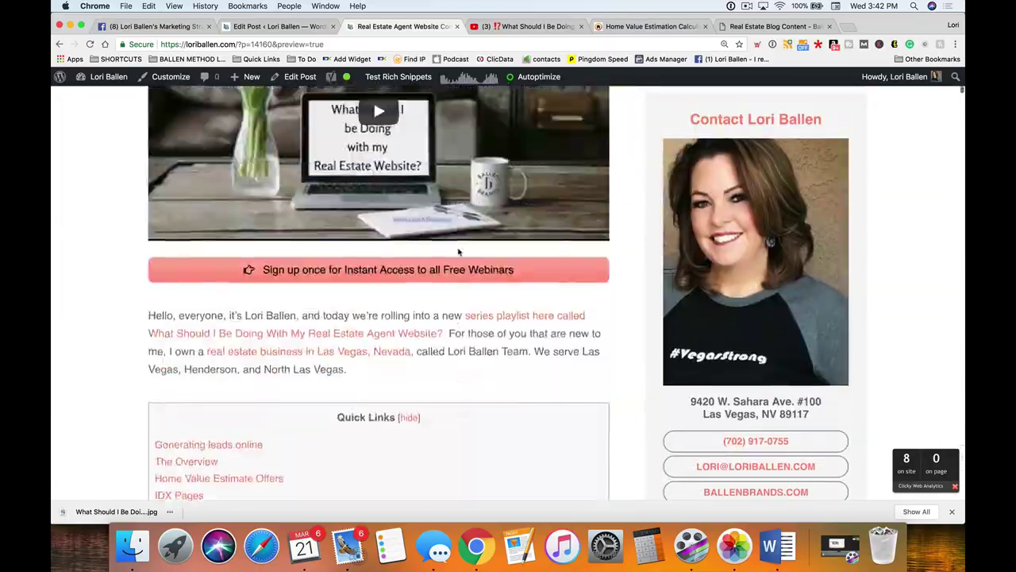
scroll(459, 253, up, 3)
scroll(458, 252, down, 10)
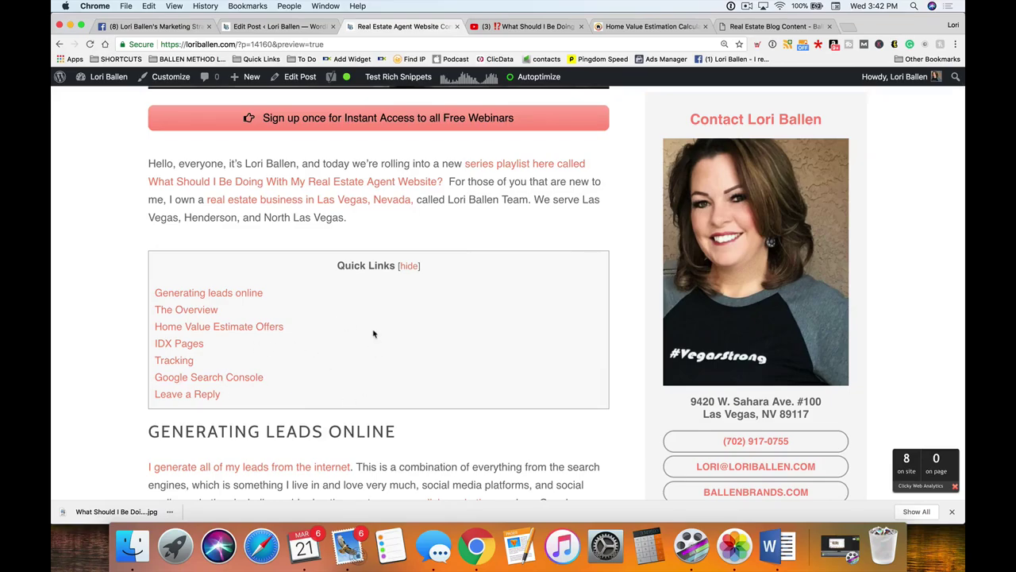
scroll(423, 339, down, 20)
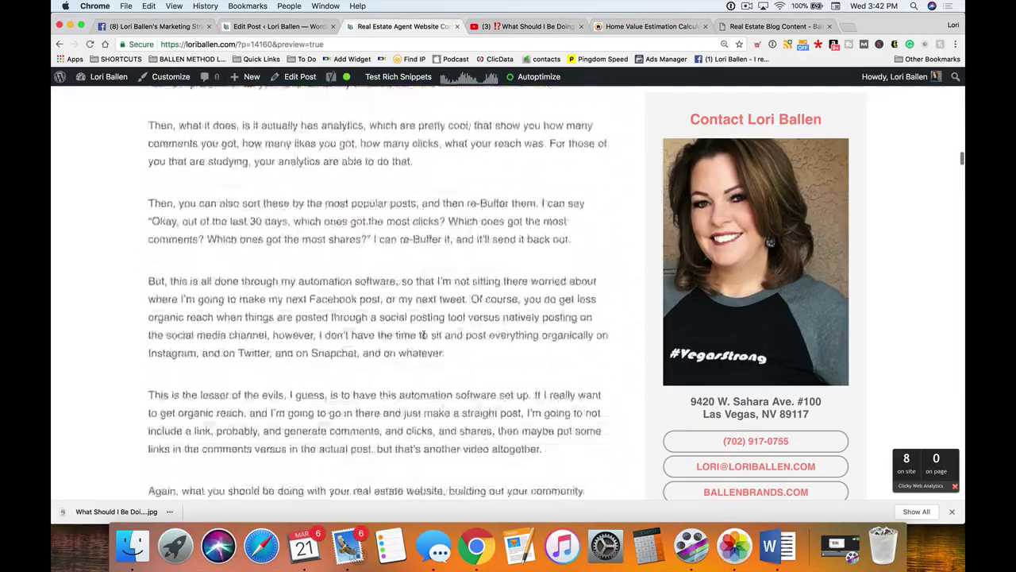
scroll(424, 336, down, 20)
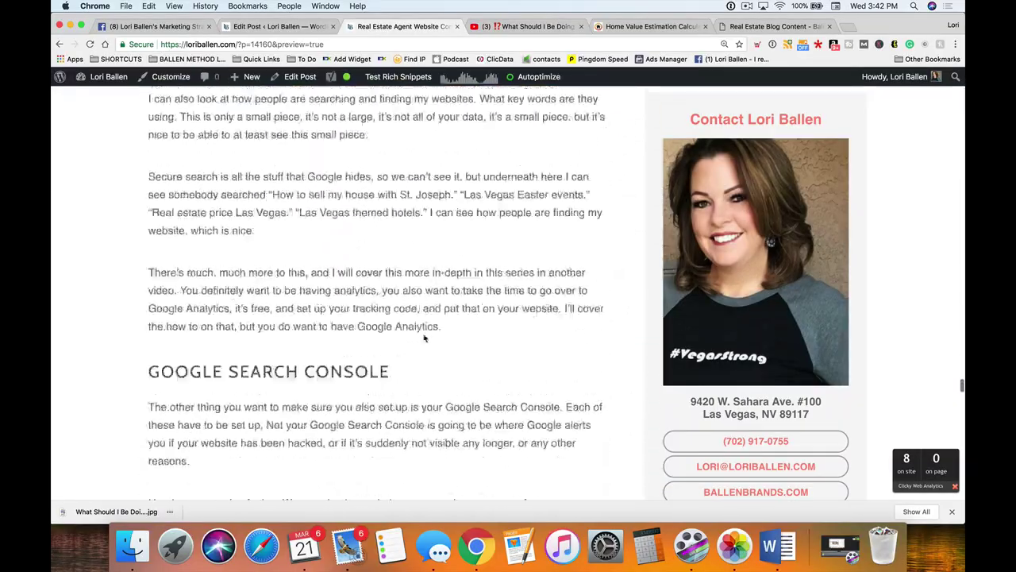
scroll(424, 335, up, 20)
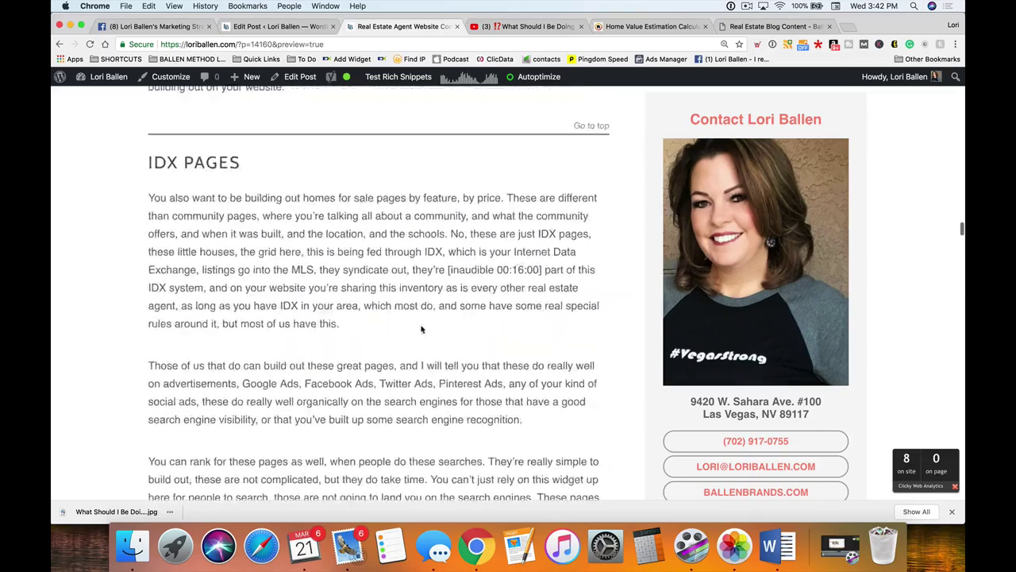
scroll(421, 329, up, 15)
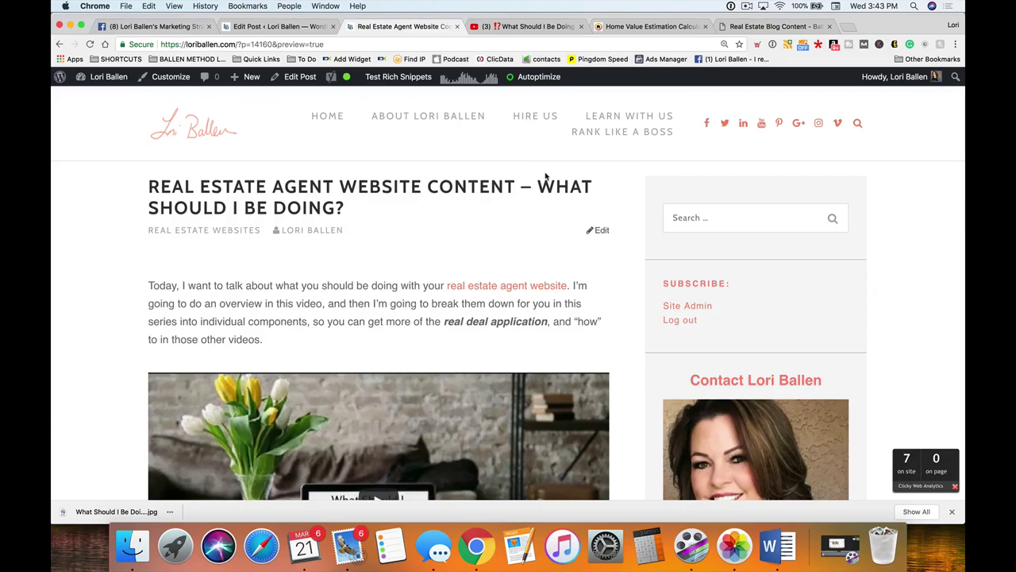
scroll(410, 177, down, 10)
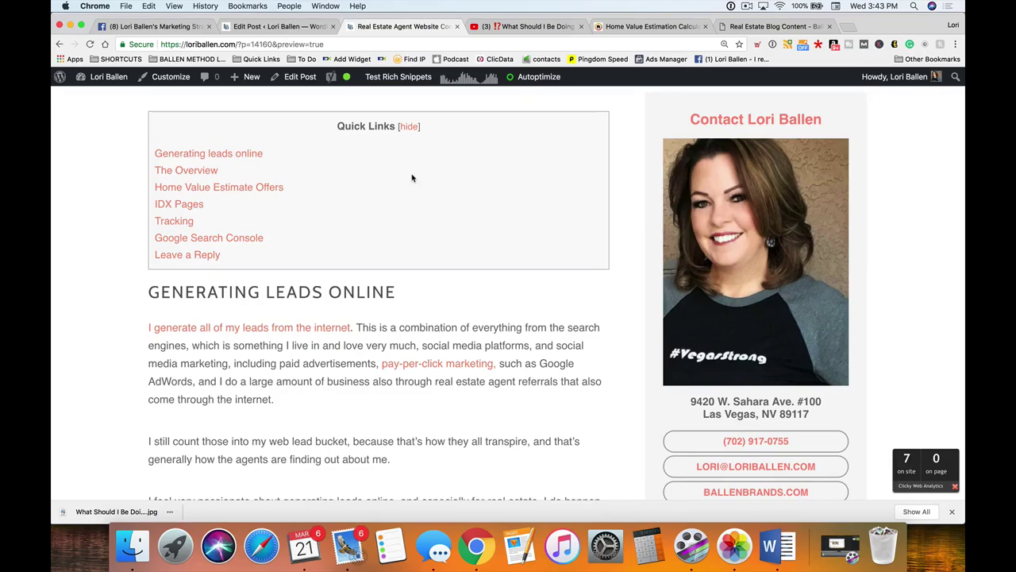
key(super+r)
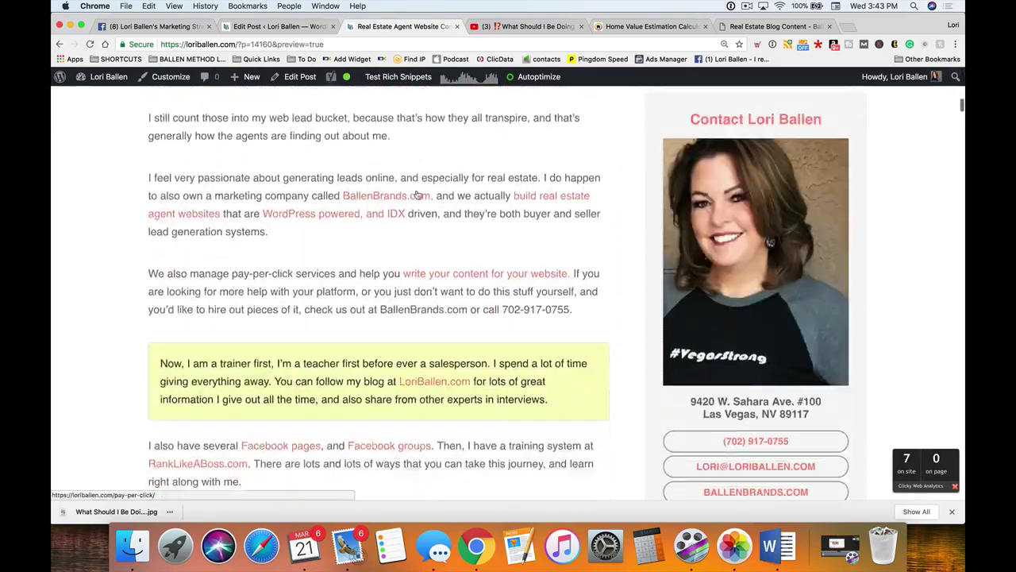
scroll(416, 195, down, 20)
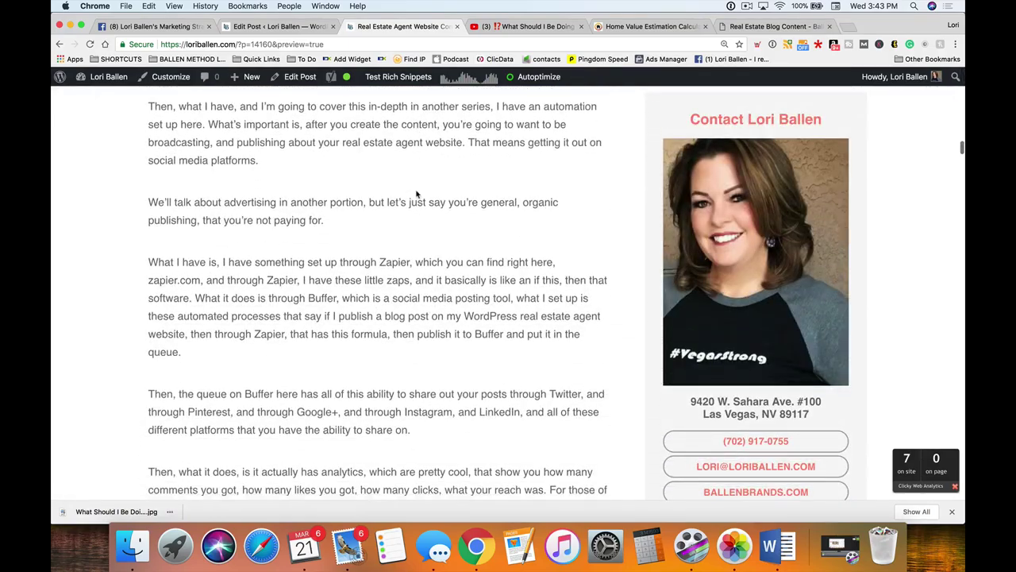
scroll(416, 194, down, 20)
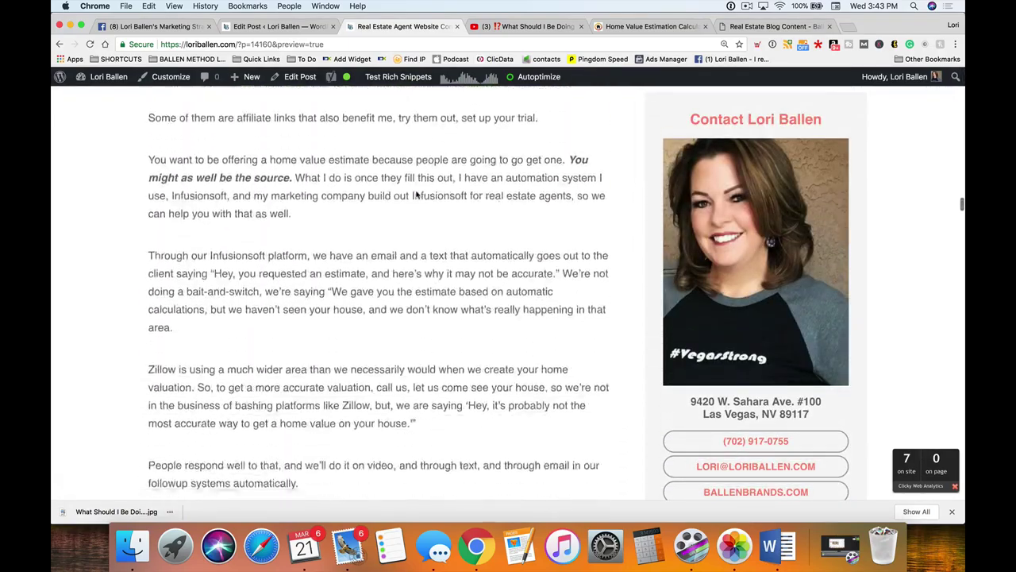
scroll(416, 194, down, 20)
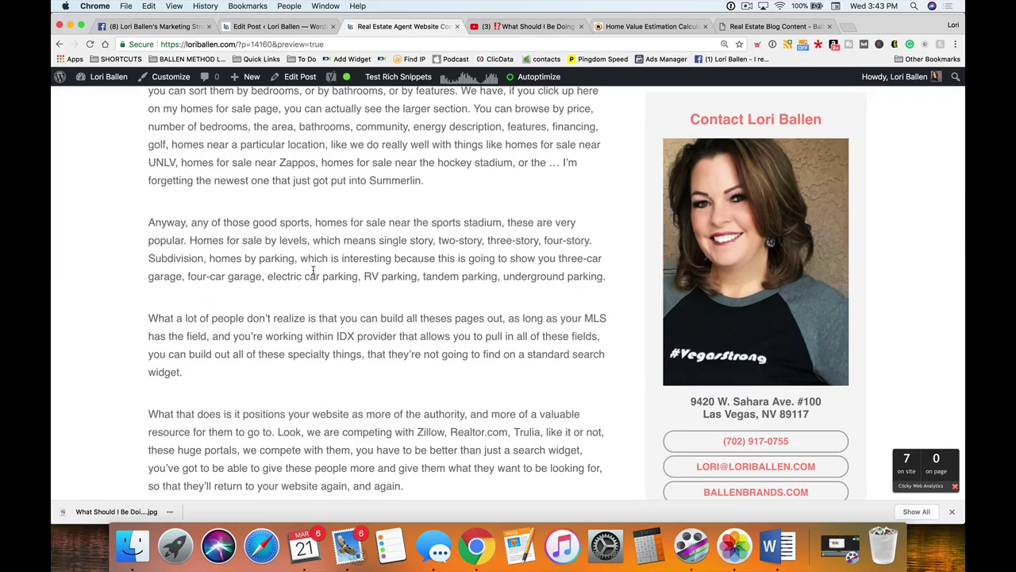
scroll(375, 289, down, 4)
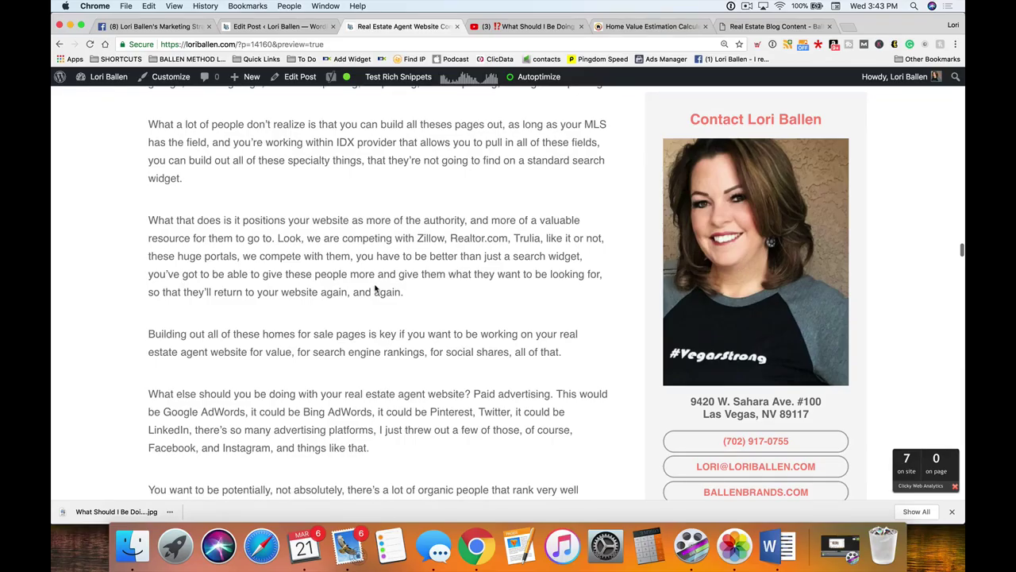
scroll(376, 289, up, 20)
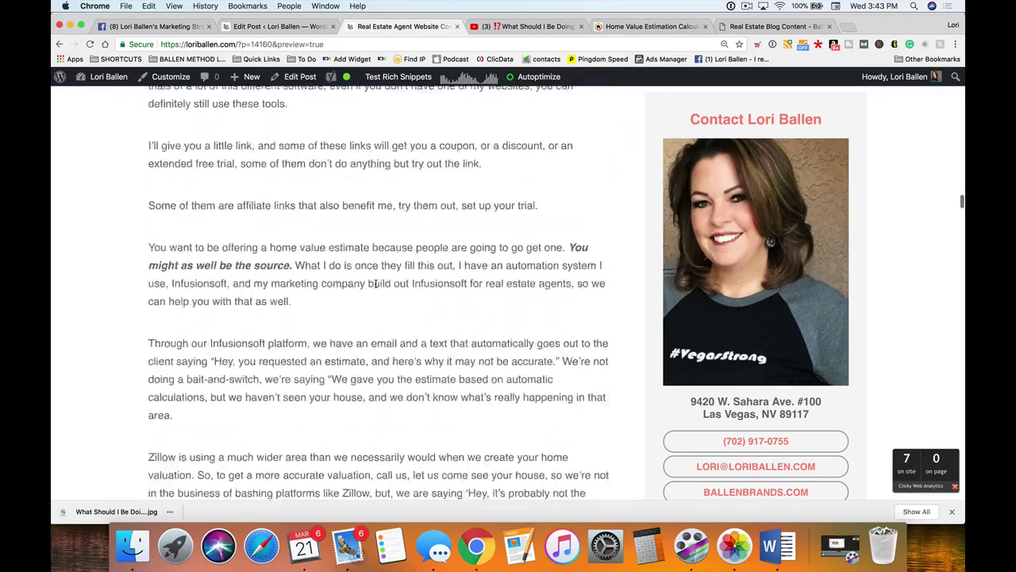
scroll(377, 287, up, 20)
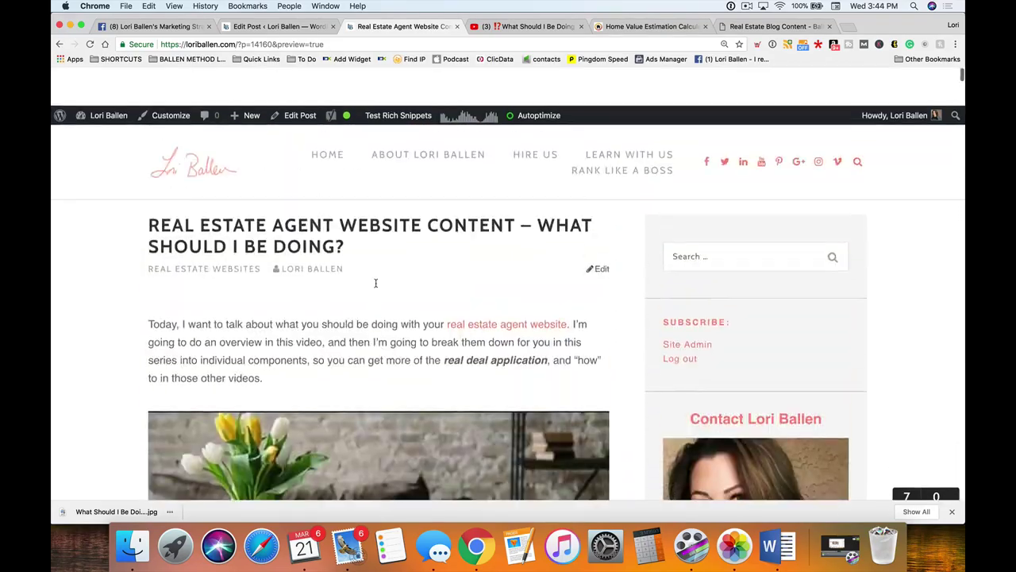
scroll(377, 288, down, 8)
scroll(378, 287, down, 3)
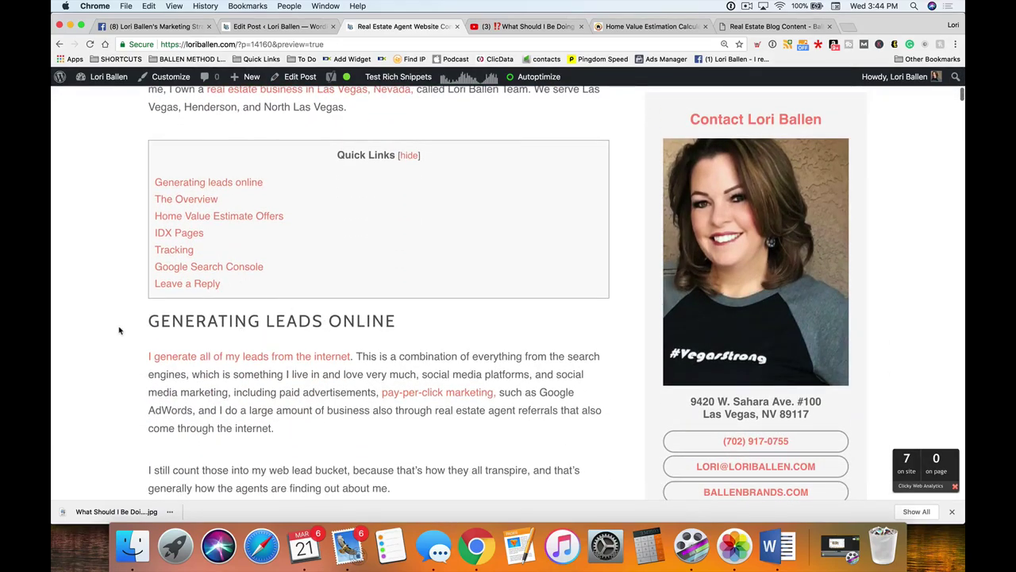
scroll(68, 324, down, 7)
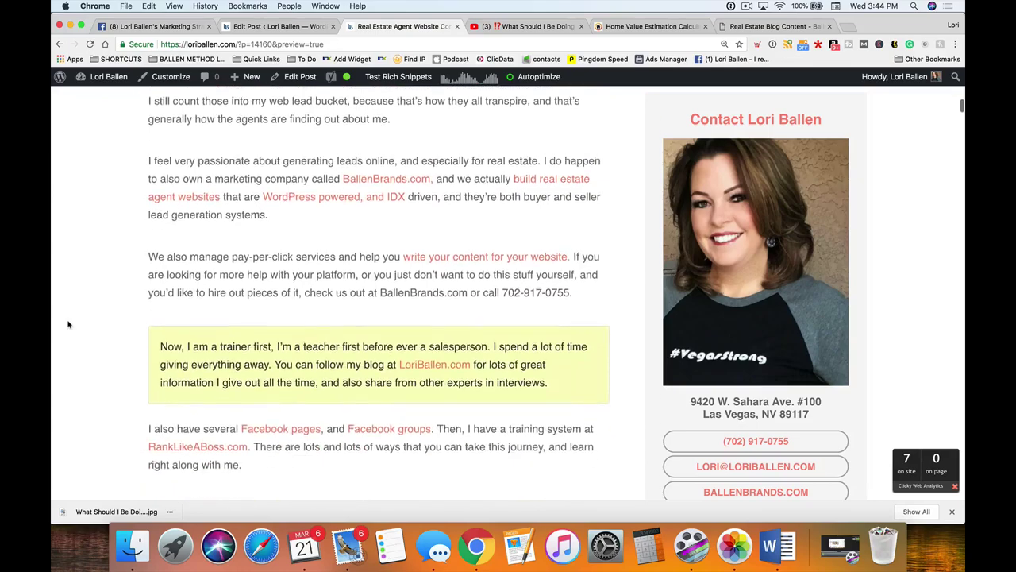
scroll(69, 324, down, 7)
scroll(70, 324, down, 6)
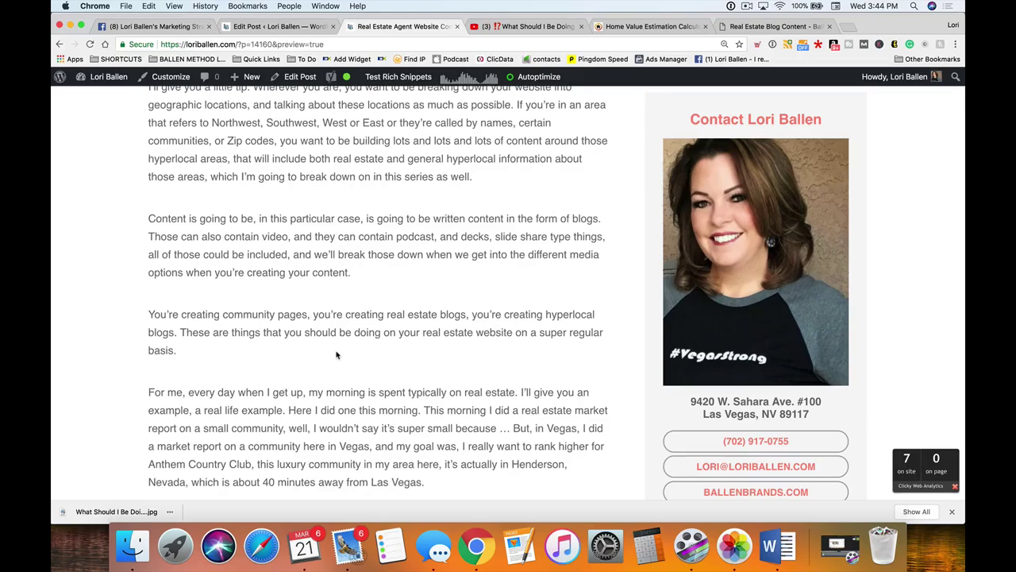
scroll(339, 352, up, 20)
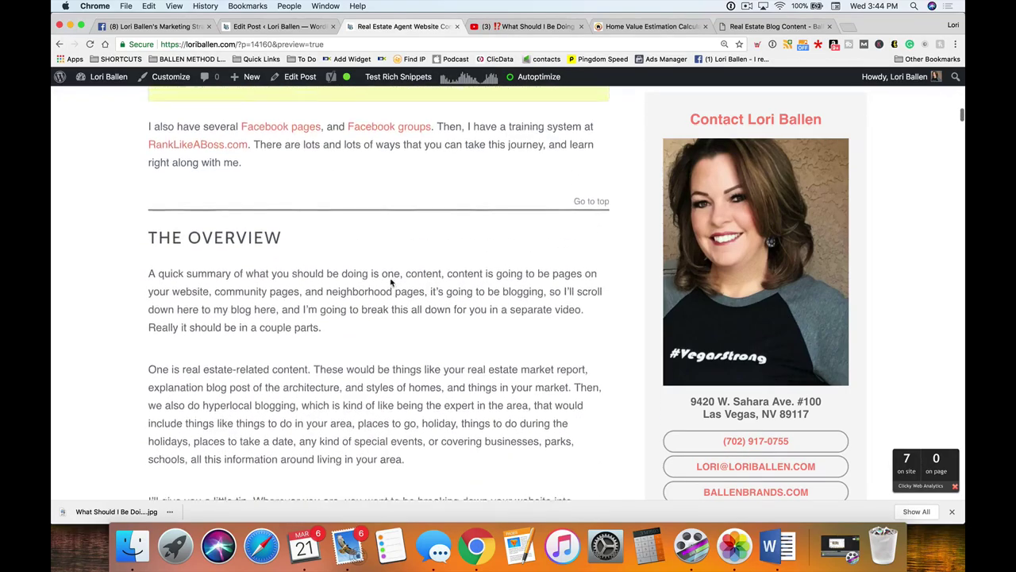
scroll(390, 281, up, 20)
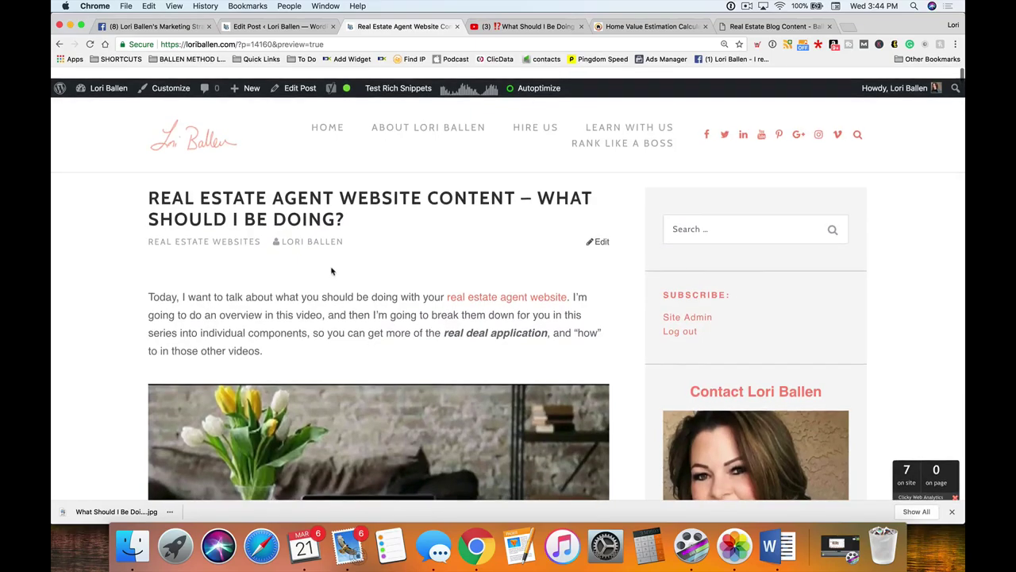